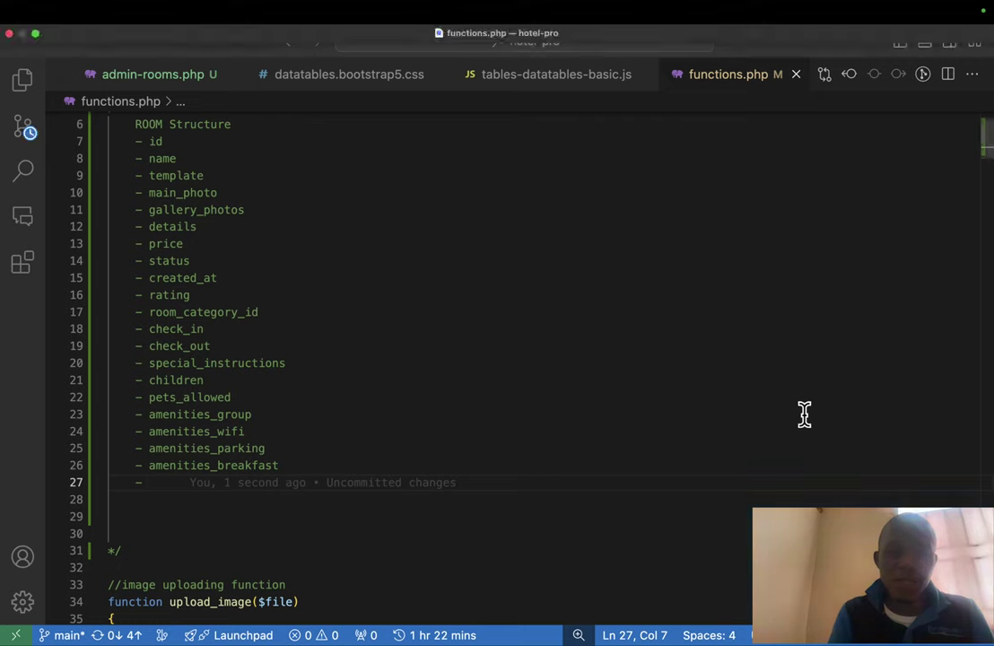
Step: Add an amenities_towels entry below amenities_breakfast in the ROOM Structure comment, using a copy of the breakfast line
{"action": "key", "text": "super+z"}
{"action": "key", "text": "Right"}
{"action": "key", "text": "Right"}
{"action": "key", "text": "Right"}
{"action": "key", "text": "Right"}
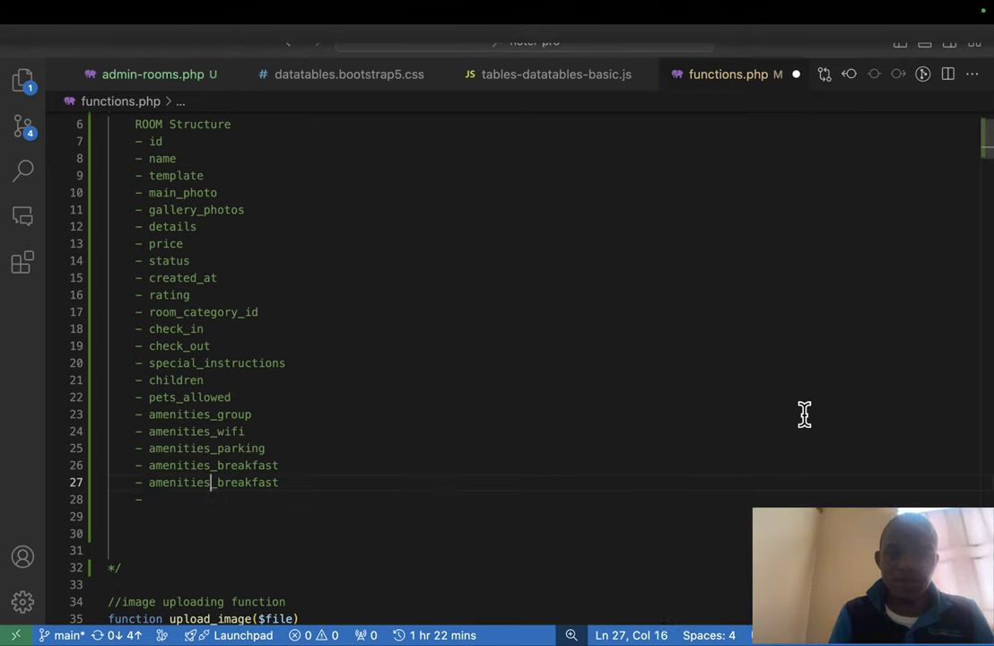
{"action": "key", "text": "alt+shift+Right"}
{"action": "type", "text": "towel"}
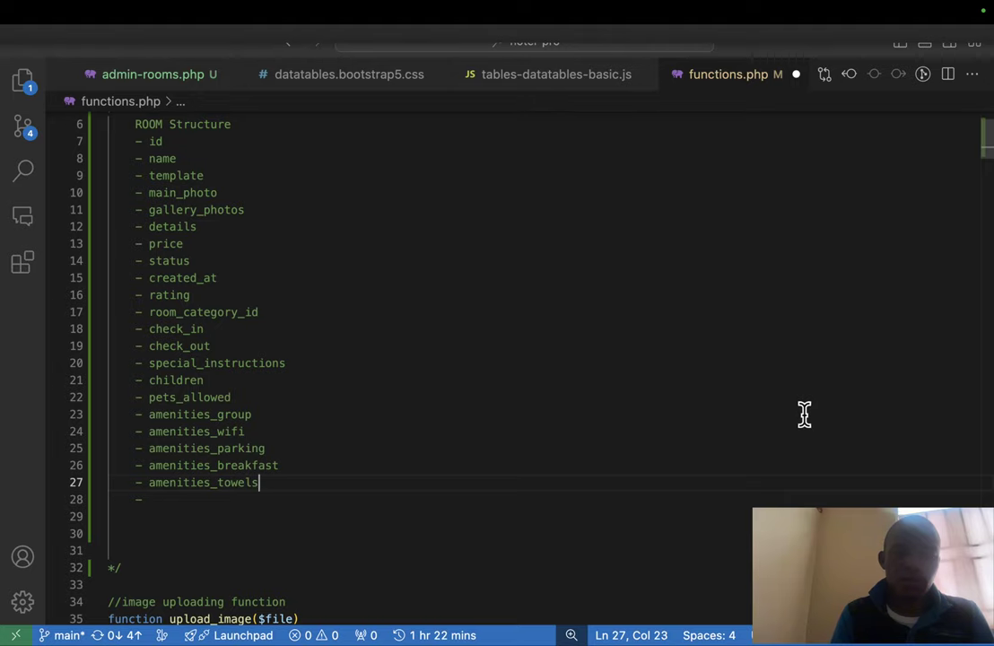
Step: Check the Junior Suite amenities in the browser and add an amenities_swimming_pool entry below amenities_towels in functions.php
{"action": "key", "text": "ctrl+Left"}
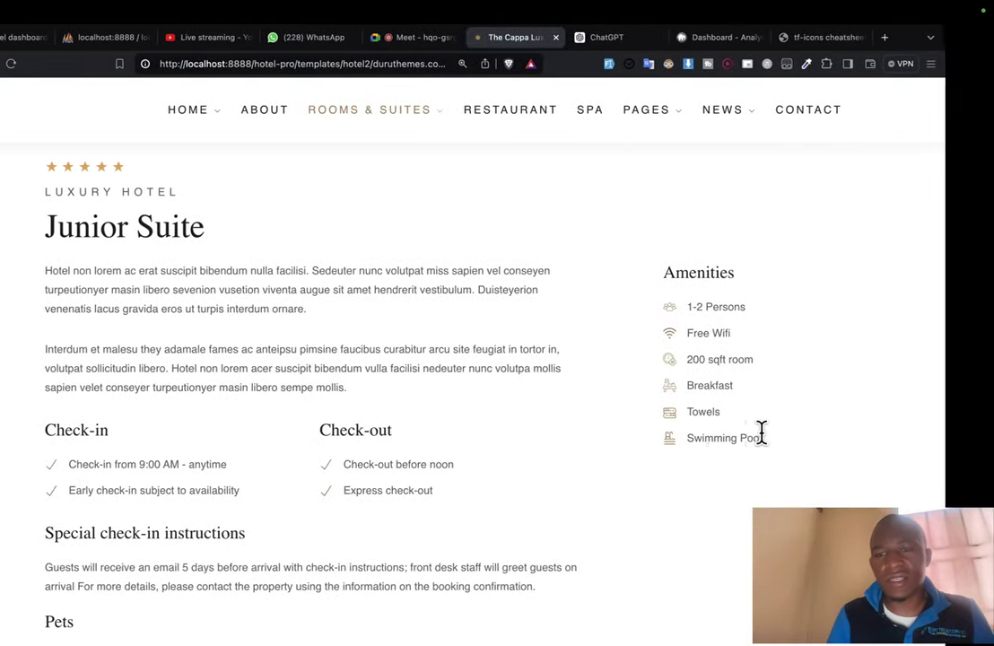
{"action": "key", "text": "ctrl+Right"}
{"action": "key", "text": "shift+alt+Down"}
{"action": "key", "text": "shift+Left"}
{"action": "key", "text": "shift+Left"}
{"action": "key", "text": "shift+Left"}
{"action": "key", "text": "shift+Left"}
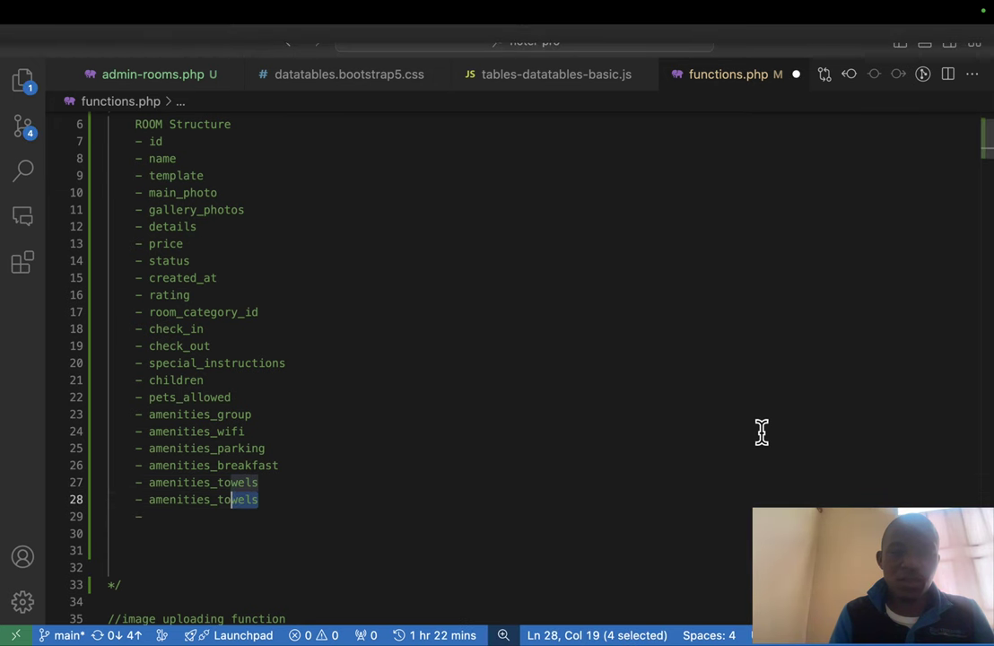
{"action": "type", "text": "wimming_poo"}
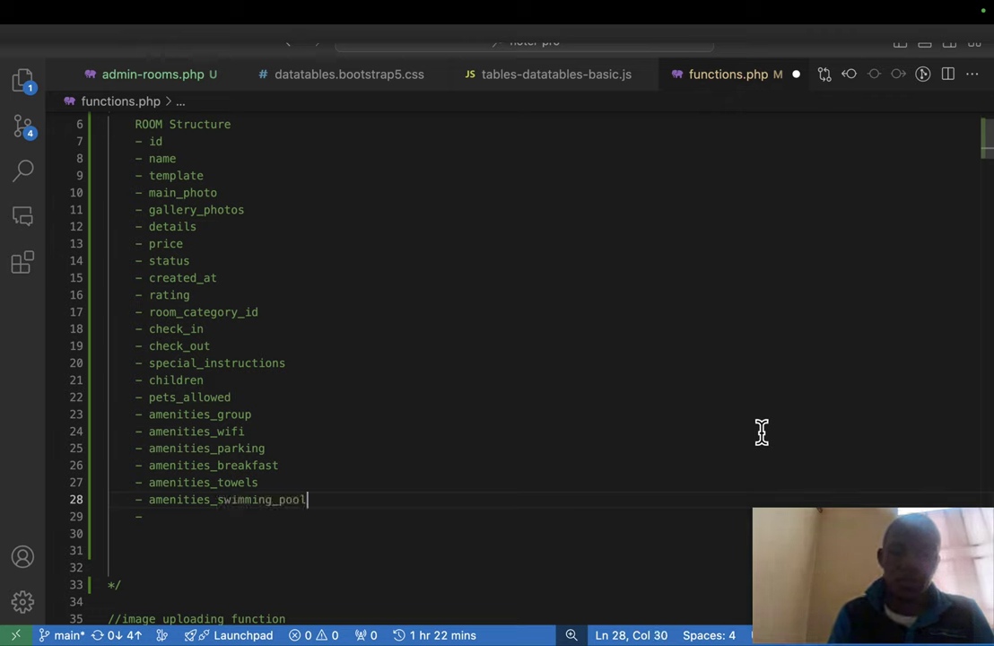
Step: Append the suggested entries amenities_gym, amenities_air_conditioning and amenities_heating to the ROOM Structure list
{"action": "key", "text": "Return"}
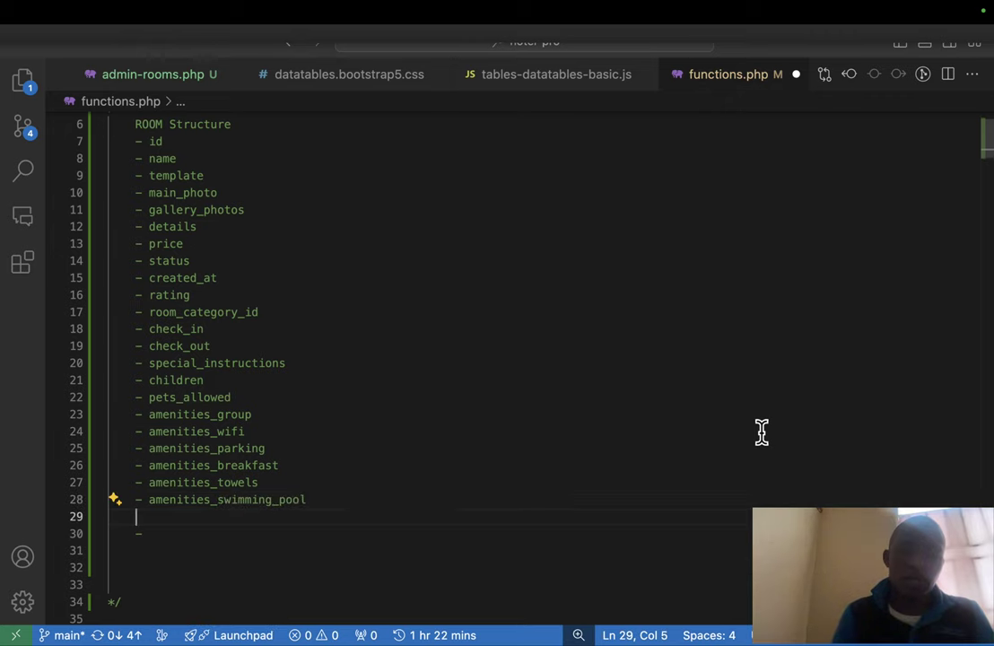
{"action": "key", "text": "Tab"}
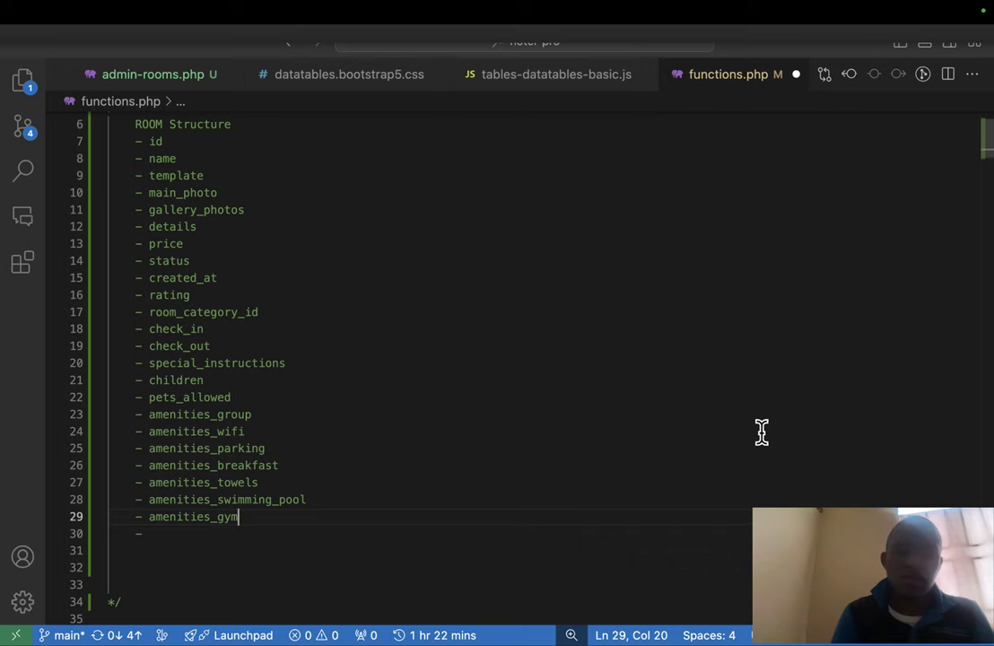
{"action": "key", "text": "Return"}
{"action": "key", "text": "Tab"}
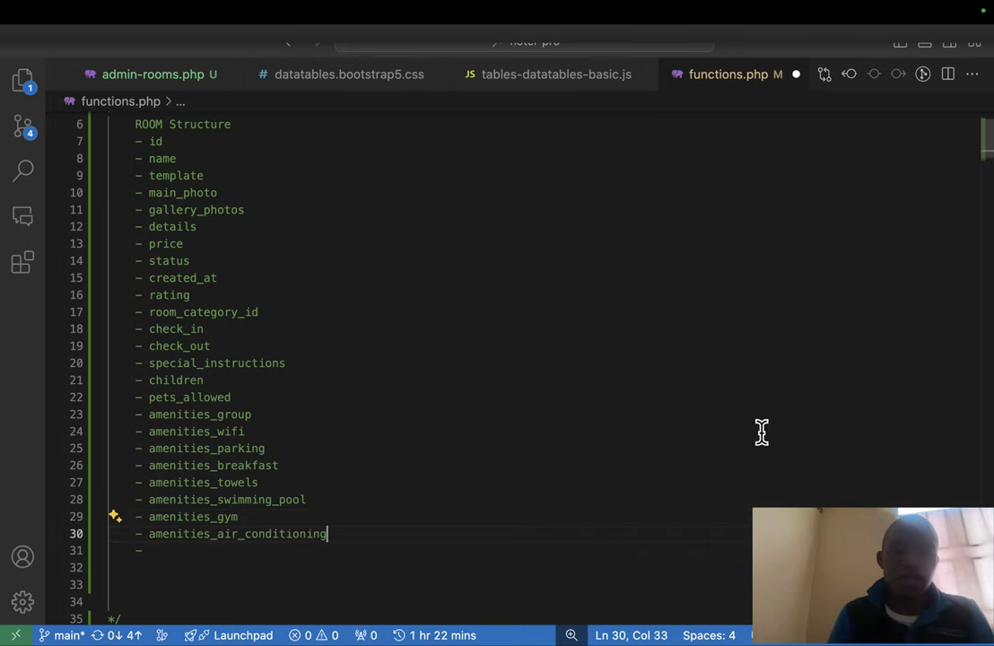
{"action": "key", "text": "Return"}
{"action": "scroll", "coordinate": [760, 431], "scroll_direction": "down", "scroll_amount": 2}
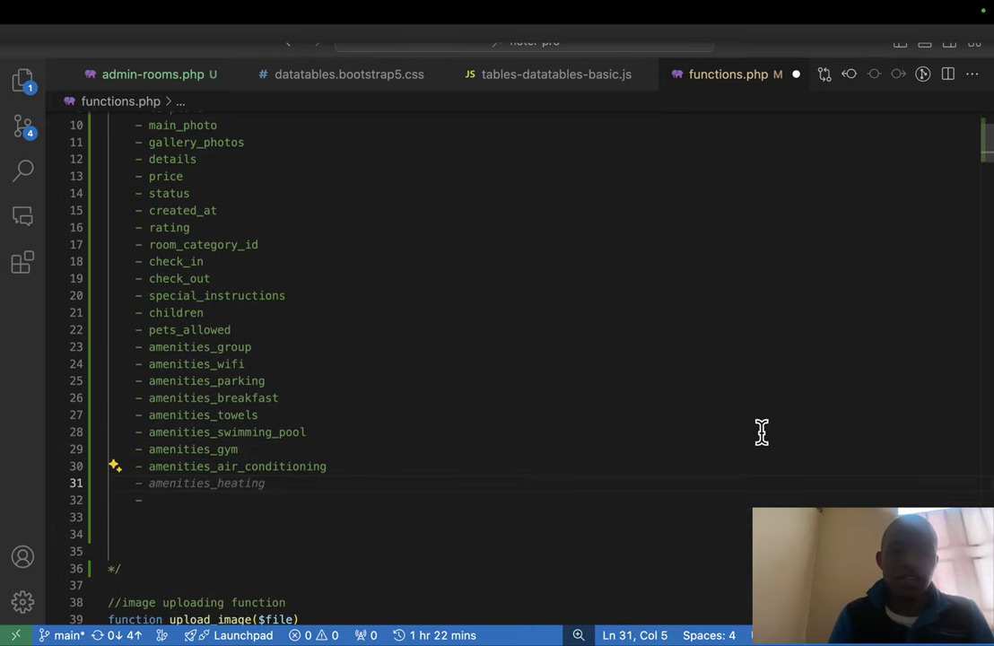
{"action": "key", "text": "Tab"}
Step: Switch to the browser, read through ChatGPT's list of hotel room amenities, and close the ChatGPT page
{"action": "key", "text": "ctrl+Left"}
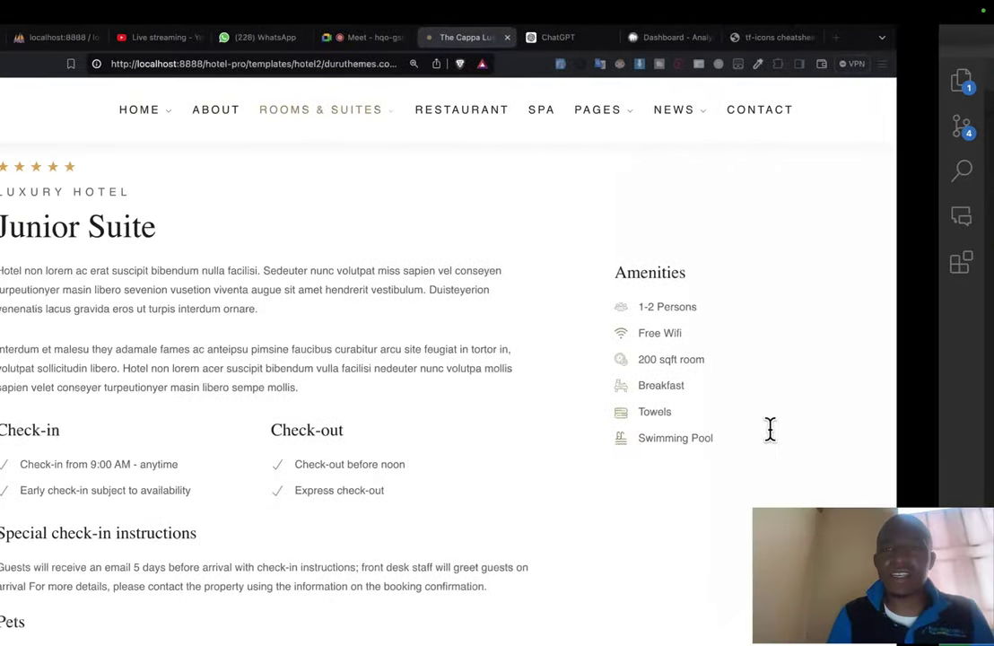
{"action": "key", "text": "ctrl+Tab"}
{"action": "scroll", "coordinate": [566, 282], "scroll_direction": "down", "scroll_amount": 3}
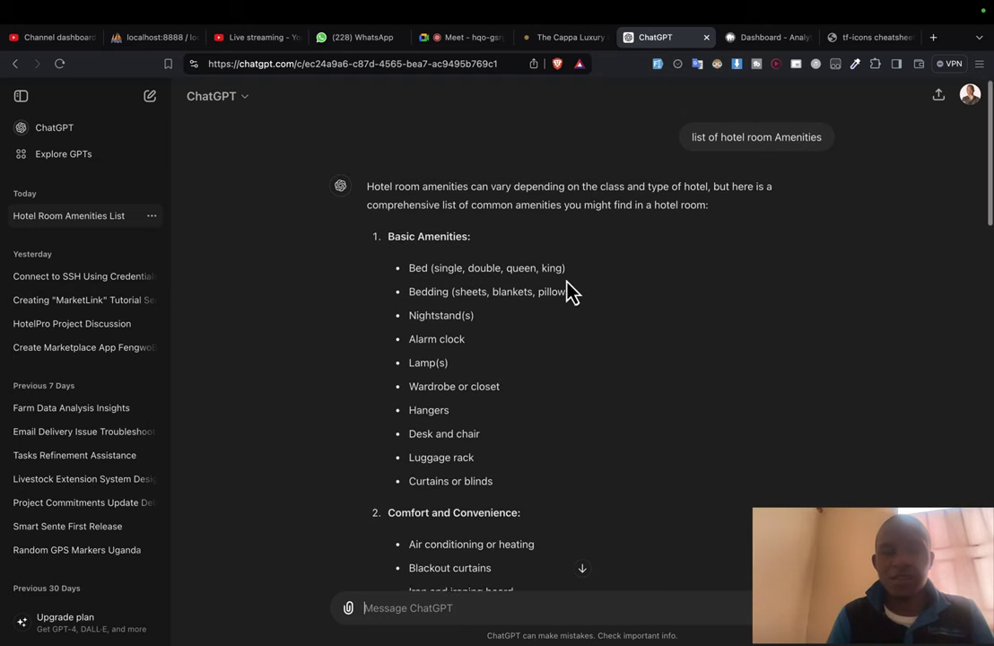
{"action": "scroll", "coordinate": [566, 281], "scroll_direction": "down", "scroll_amount": 5}
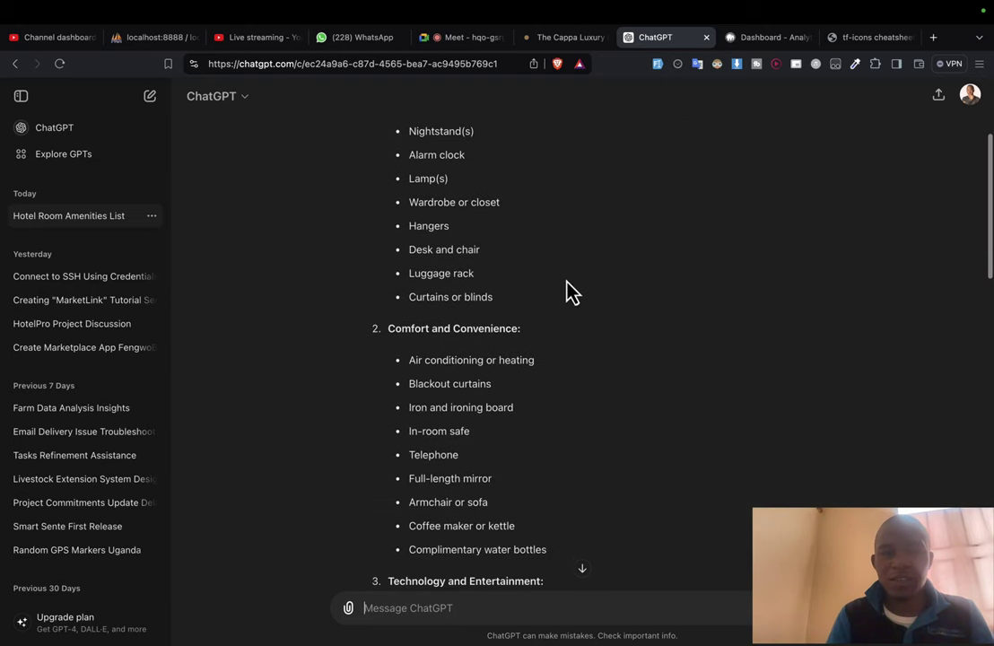
{"action": "scroll", "coordinate": [566, 282], "scroll_direction": "down", "scroll_amount": 8}
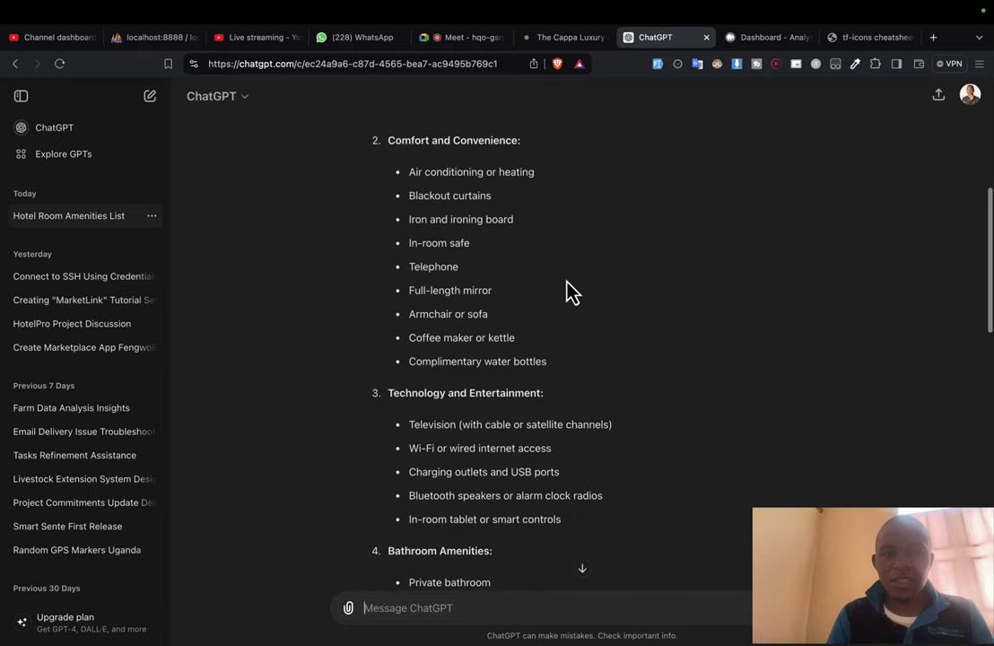
{"action": "scroll", "coordinate": [566, 283], "scroll_direction": "down", "scroll_amount": 10}
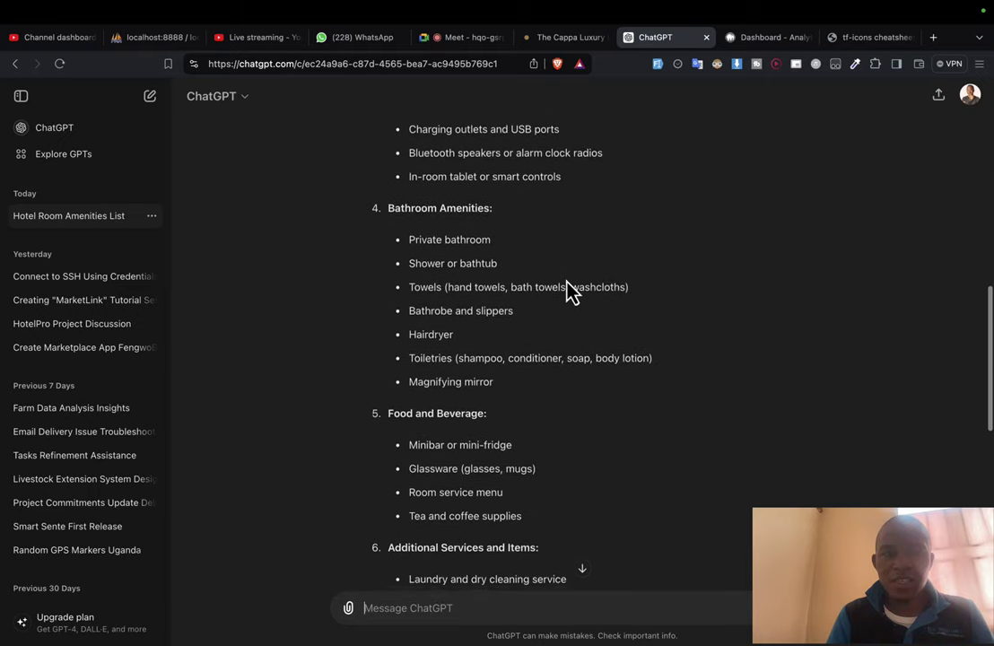
{"action": "scroll", "coordinate": [566, 282], "scroll_direction": "down", "scroll_amount": 1}
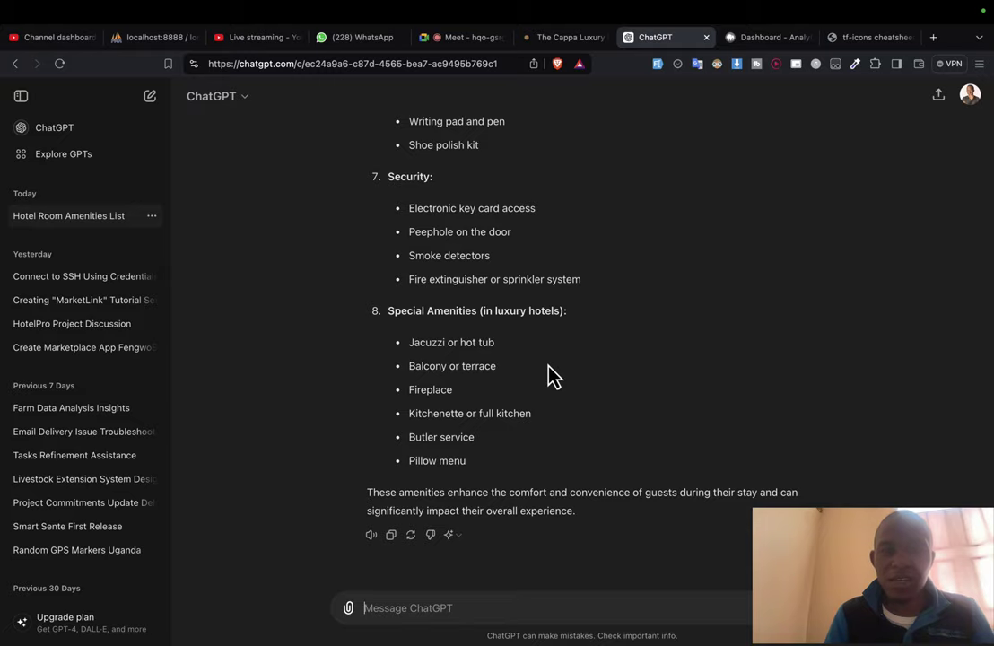
{"action": "key", "text": "ctrl+shift+Tab"}
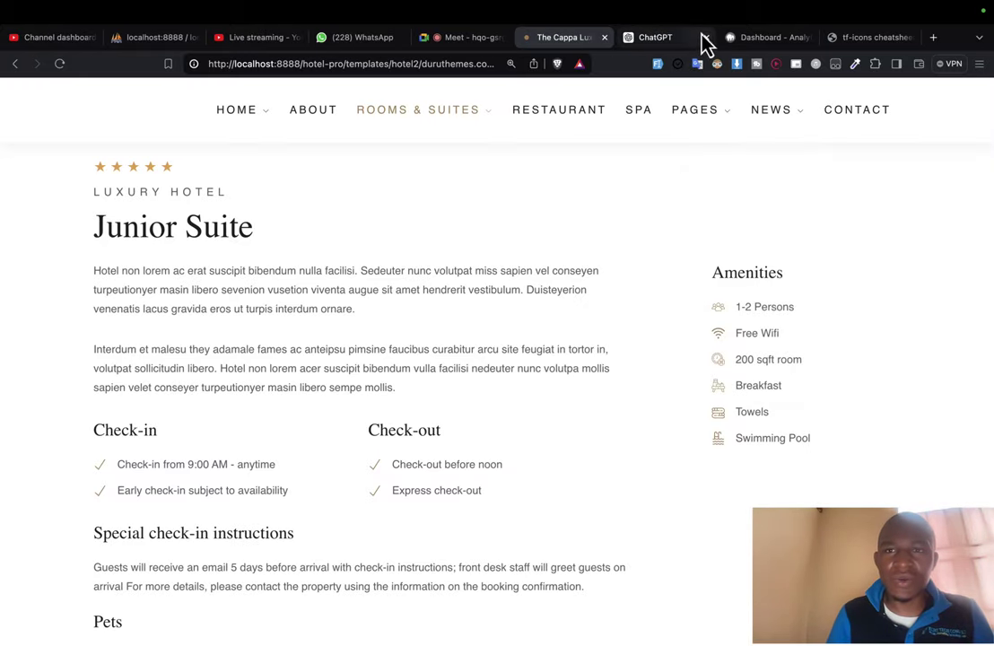
{"action": "left_click", "coordinate": [704, 37]}
Step: Examine the Junior Suite page's description, amenities, check-in and check-out rules, pets and children sections for room fields
{"action": "scroll", "coordinate": [249, 453], "scroll_direction": "down", "scroll_amount": 5}
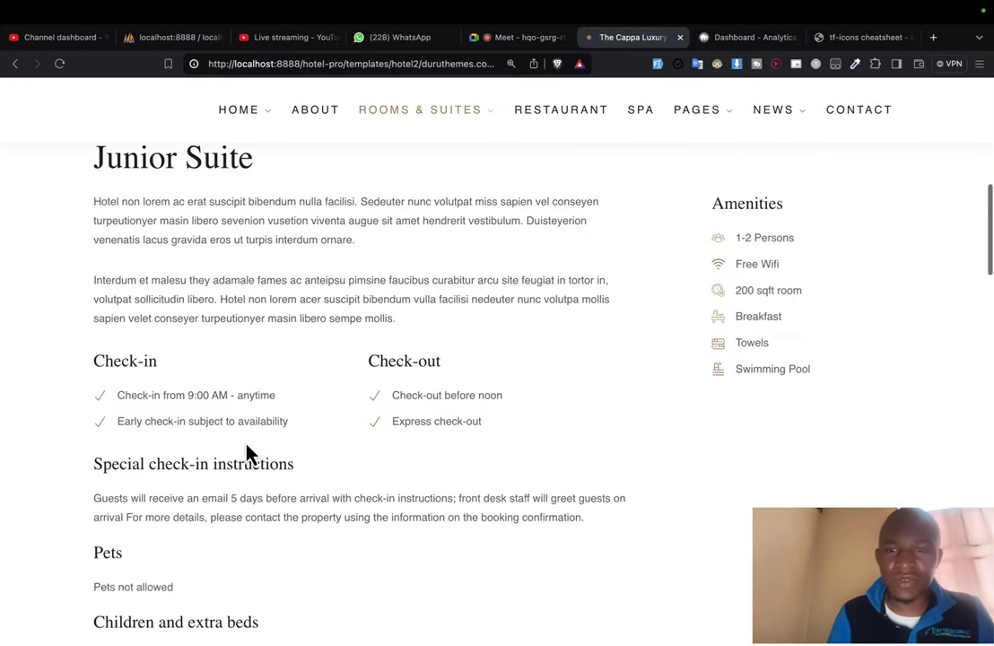
{"action": "scroll", "coordinate": [250, 450], "scroll_direction": "up", "scroll_amount": 7}
{"action": "scroll", "coordinate": [232, 525], "scroll_direction": "down", "scroll_amount": 5}
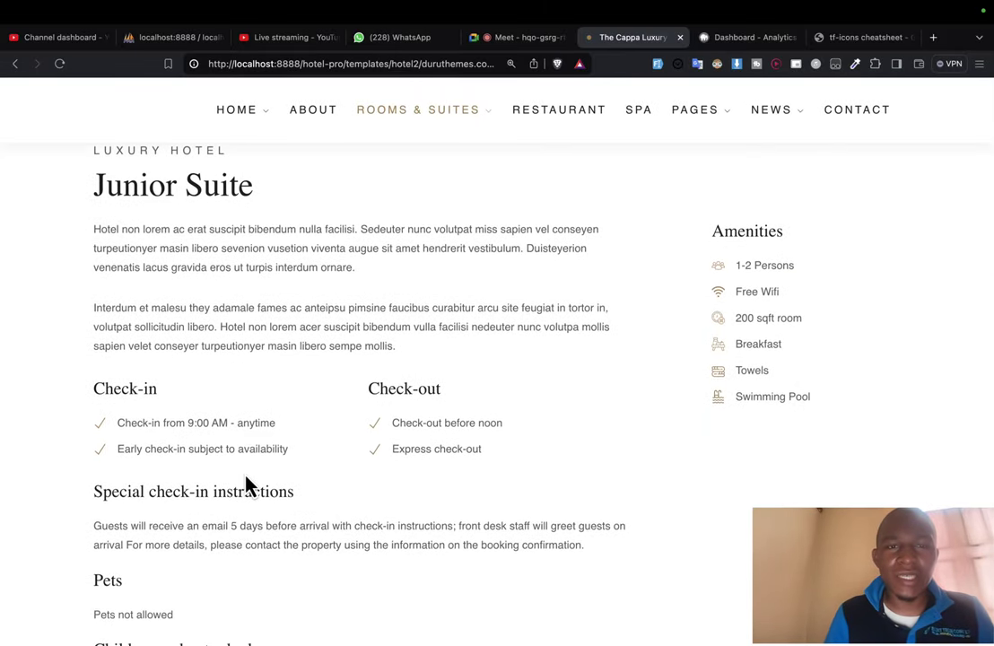
{"action": "scroll", "coordinate": [245, 484], "scroll_direction": "down", "scroll_amount": 4}
{"action": "scroll", "coordinate": [247, 484], "scroll_direction": "up", "scroll_amount": 10}
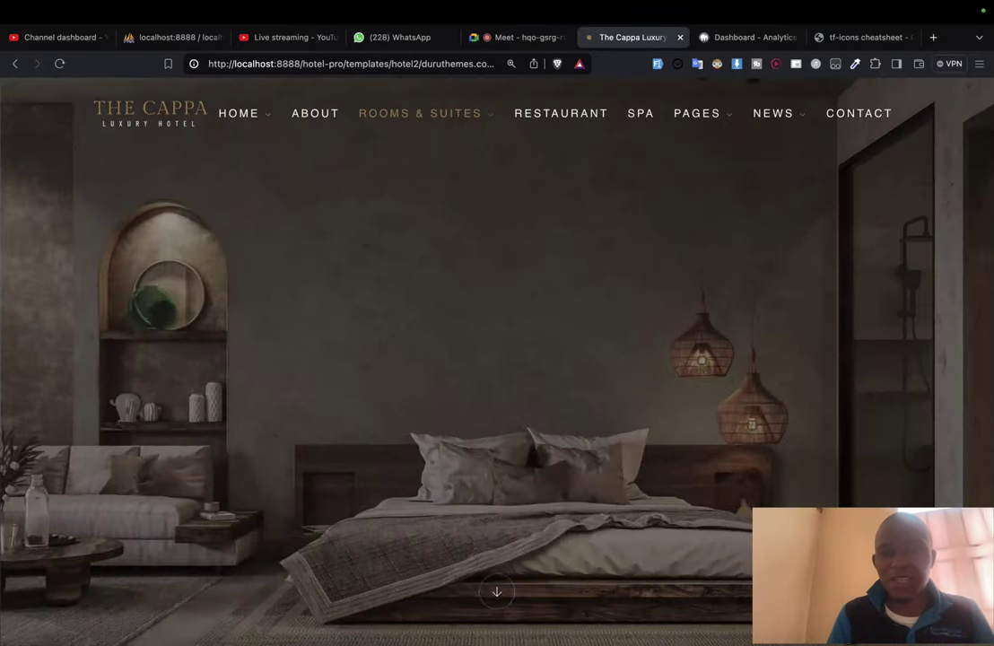
{"action": "scroll", "coordinate": [548, 457], "scroll_direction": "down", "scroll_amount": 5}
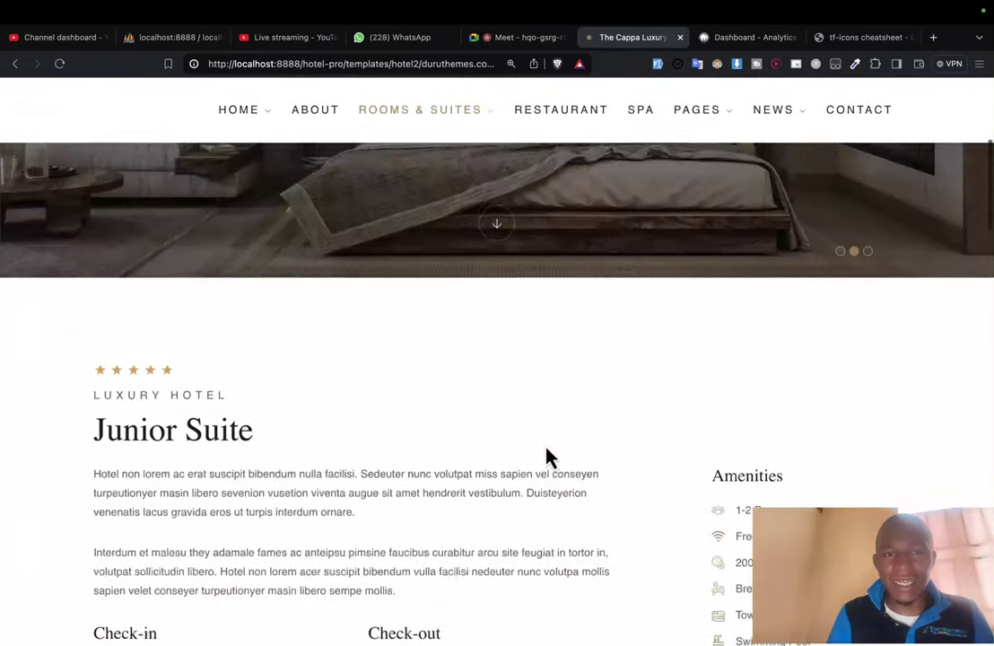
{"action": "scroll", "coordinate": [499, 464], "scroll_direction": "up", "scroll_amount": 5}
{"action": "scroll", "coordinate": [500, 464], "scroll_direction": "down", "scroll_amount": 10}
{"action": "scroll", "coordinate": [500, 464], "scroll_direction": "up", "scroll_amount": 3}
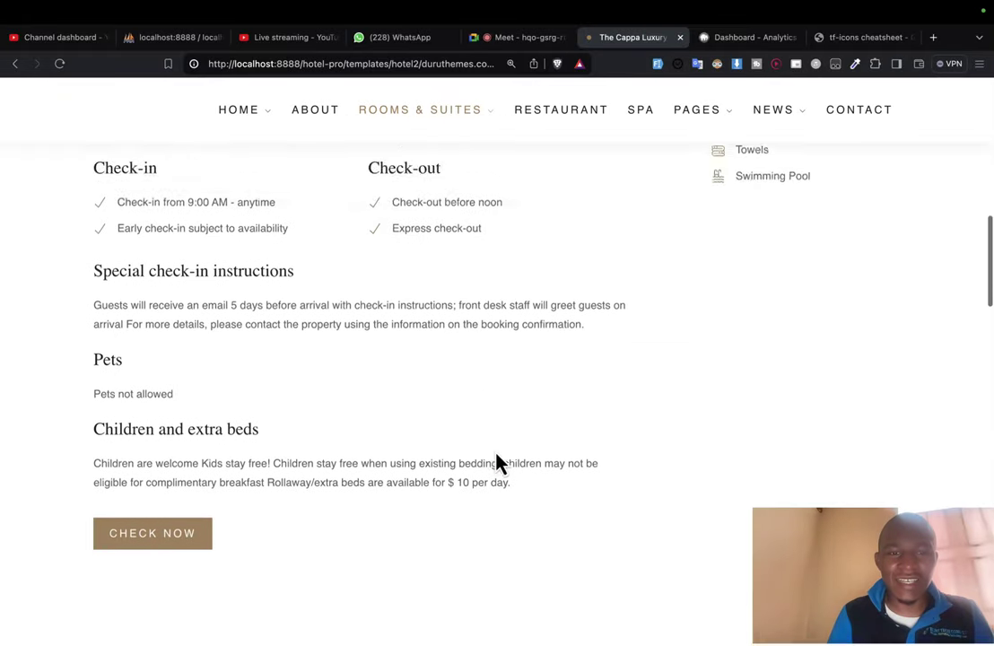
Step: Examine the similar rooms, extra services and booking form on the Junior Suite page, and return to its beginning
{"action": "scroll", "coordinate": [500, 464], "scroll_direction": "down", "scroll_amount": 3}
{"action": "scroll", "coordinate": [500, 464], "scroll_direction": "down", "scroll_amount": 5}
{"action": "scroll", "coordinate": [499, 464], "scroll_direction": "up", "scroll_amount": 3}
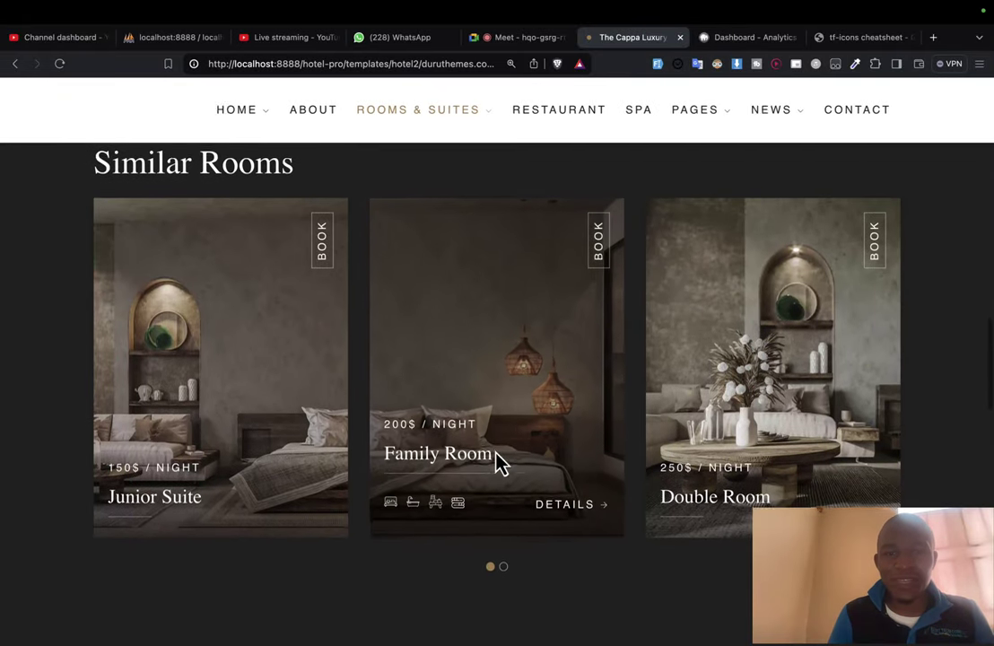
{"action": "scroll", "coordinate": [500, 464], "scroll_direction": "down", "scroll_amount": 2}
{"action": "scroll", "coordinate": [500, 464], "scroll_direction": "down", "scroll_amount": 7}
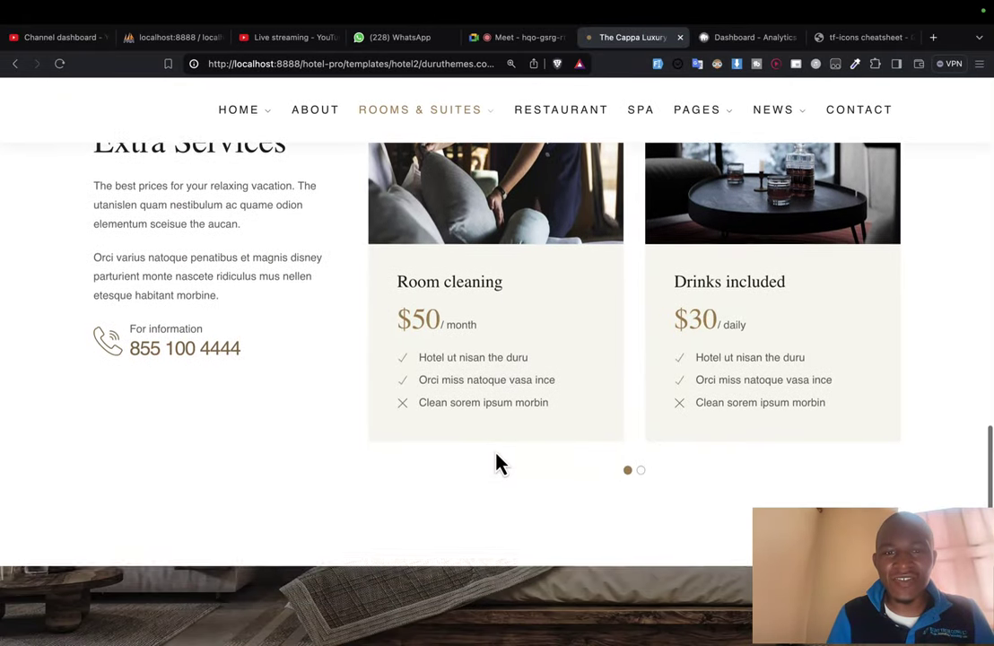
{"action": "scroll", "coordinate": [496, 461], "scroll_direction": "up", "scroll_amount": 1}
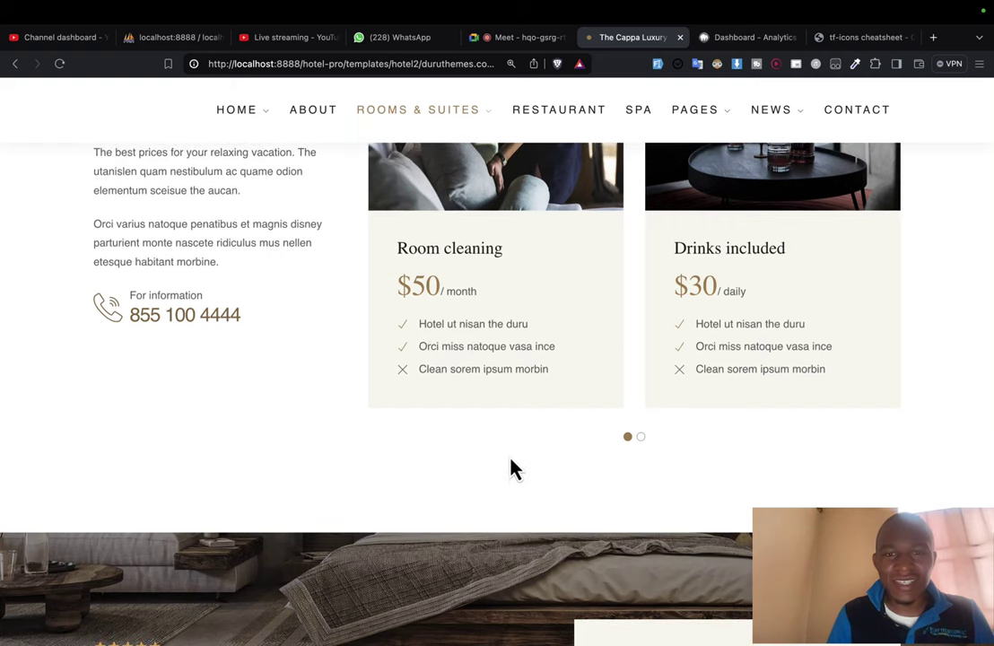
{"action": "scroll", "coordinate": [514, 467], "scroll_direction": "down", "scroll_amount": 5}
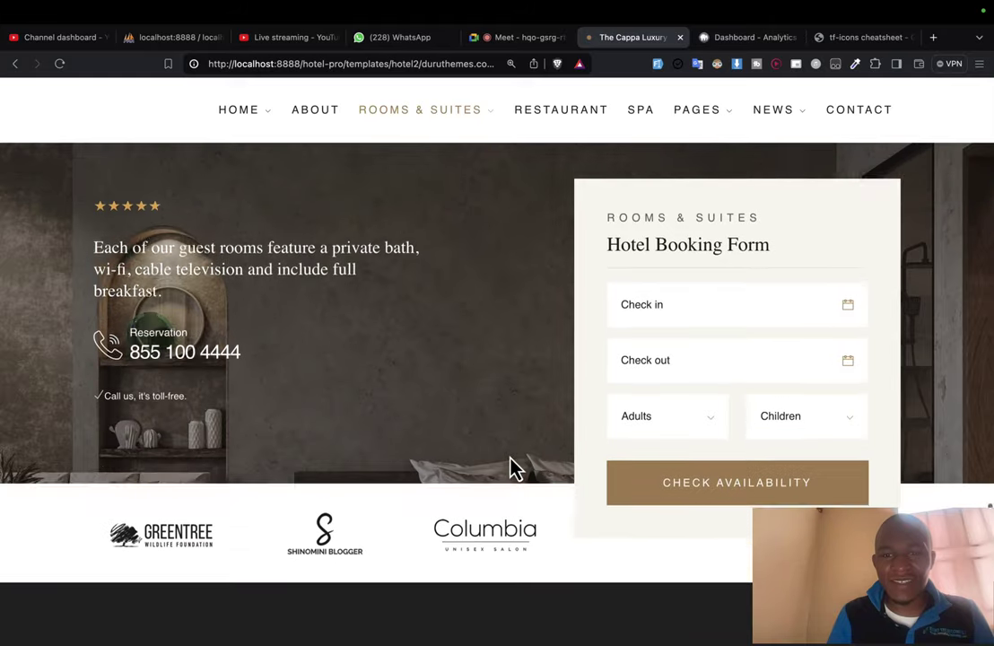
{"action": "scroll", "coordinate": [514, 468], "scroll_direction": "down", "scroll_amount": 2}
{"action": "scroll", "coordinate": [514, 468], "scroll_direction": "up", "scroll_amount": 3}
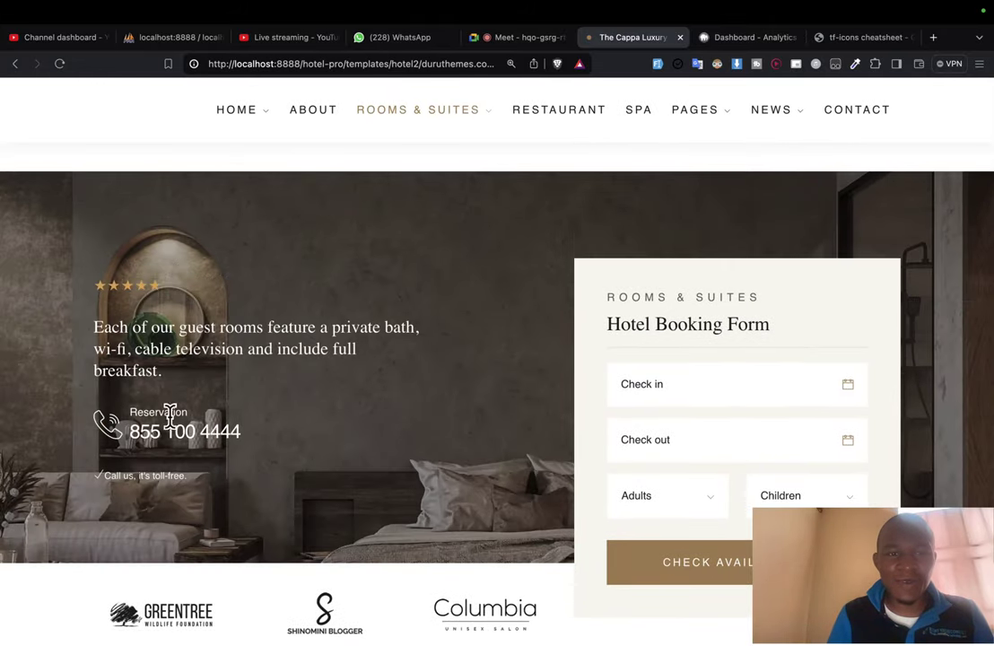
{"action": "scroll", "coordinate": [169, 415], "scroll_direction": "up", "scroll_amount": 5}
{"action": "scroll", "coordinate": [166, 427], "scroll_direction": "down", "scroll_amount": 1}
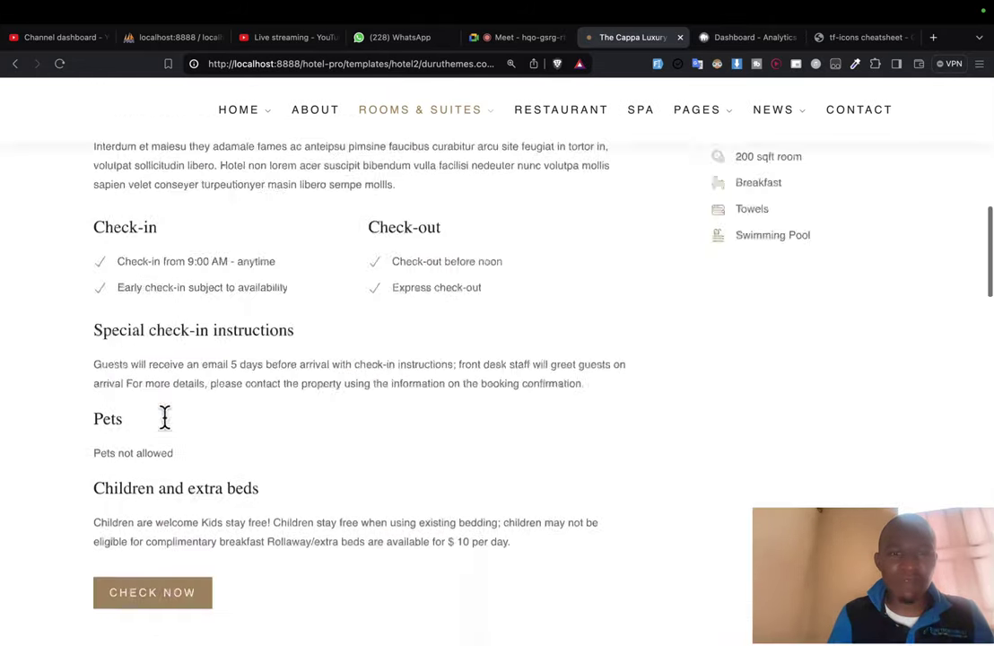
{"action": "scroll", "coordinate": [165, 417], "scroll_direction": "up", "scroll_amount": 15}
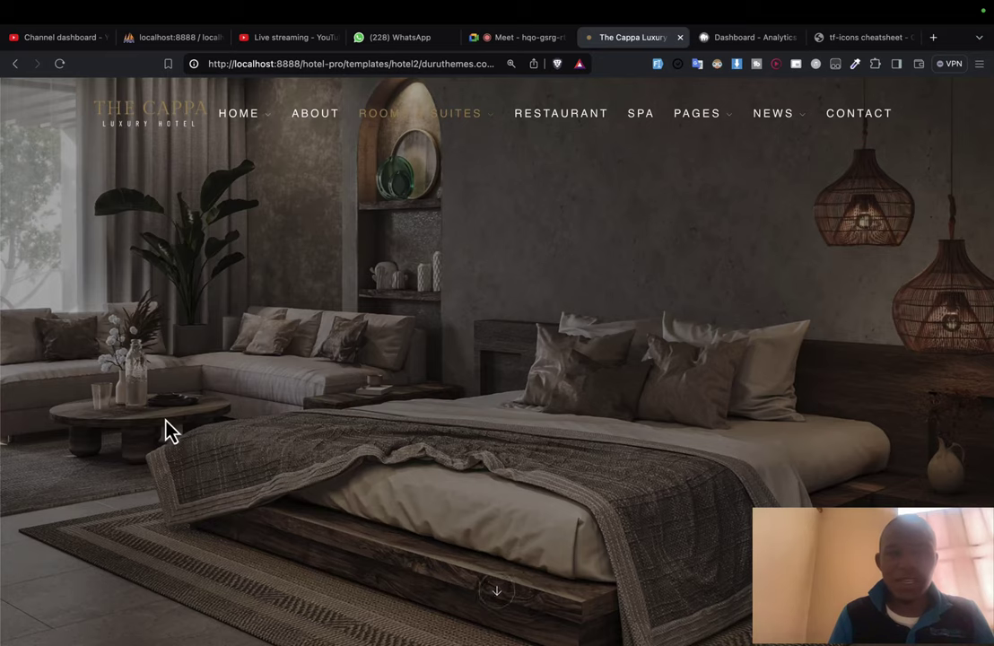
Step: Switch to functions.php in Visual Studio Code and remove the empty dash line and a blank line after amenities_heating
{"action": "key", "text": "super+Tab"}
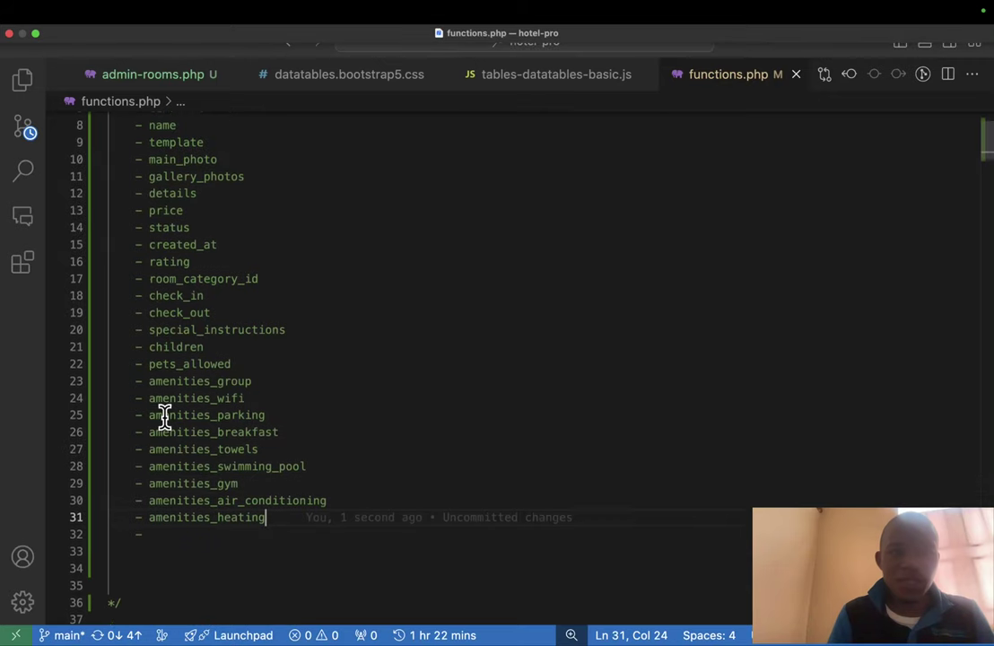
{"action": "scroll", "coordinate": [165, 414], "scroll_direction": "up", "scroll_amount": 3}
{"action": "scroll", "coordinate": [164, 414], "scroll_direction": "down", "scroll_amount": 3}
{"action": "scroll", "coordinate": [164, 415], "scroll_direction": "up", "scroll_amount": 3}
{"action": "scroll", "coordinate": [162, 413], "scroll_direction": "down", "scroll_amount": 3}
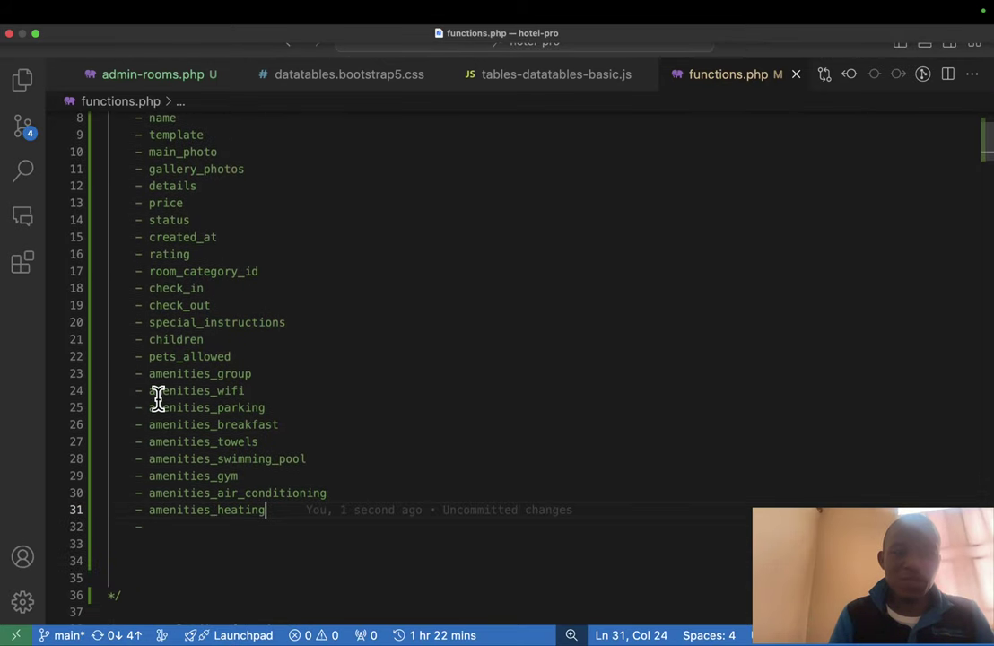
{"action": "left_click_drag", "start_coordinate": [171, 535], "coordinate": [89, 526]}
{"action": "key", "text": "BackSpace"}
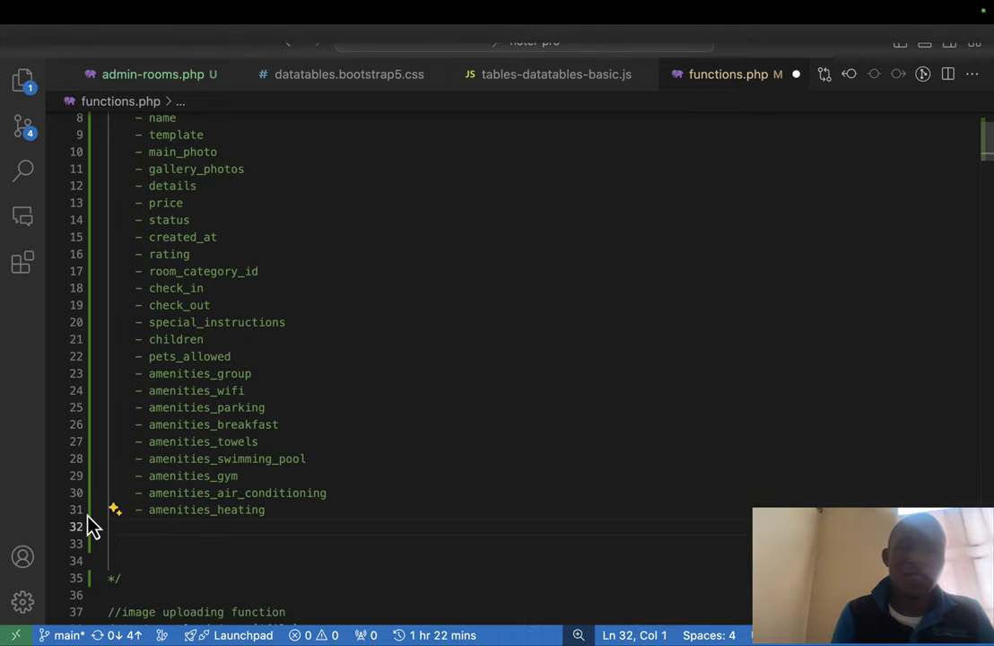
{"action": "key", "text": "BackSpace"}
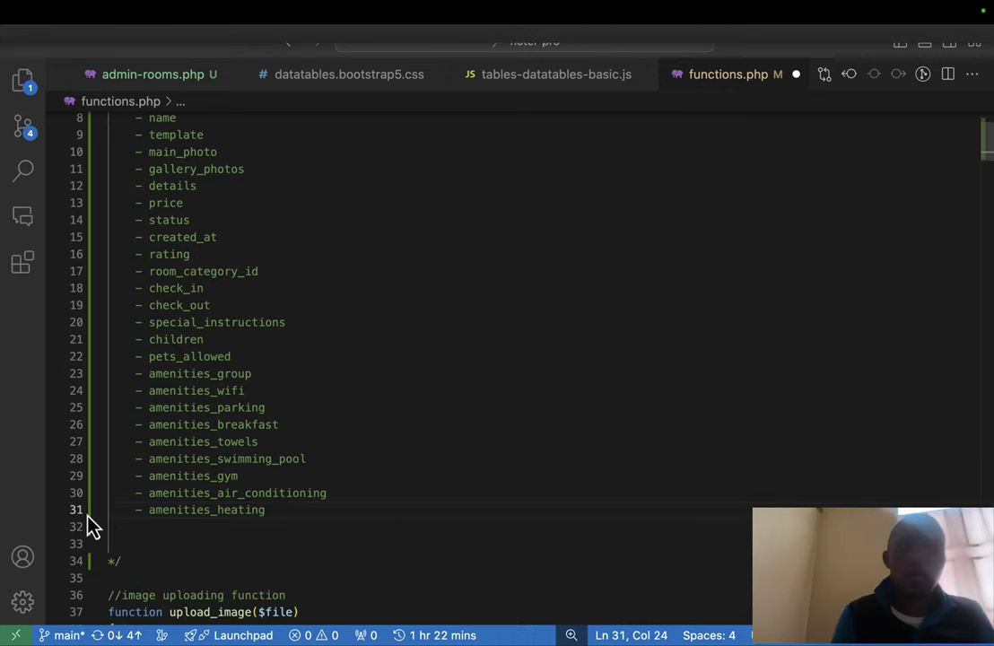
Step: Review the whole ROOM Structure list in functions.php and switch back to the hotel template page in the browser
{"action": "scroll", "coordinate": [89, 526], "scroll_direction": "up", "scroll_amount": 3}
{"action": "scroll", "coordinate": [89, 526], "scroll_direction": "down", "scroll_amount": 1}
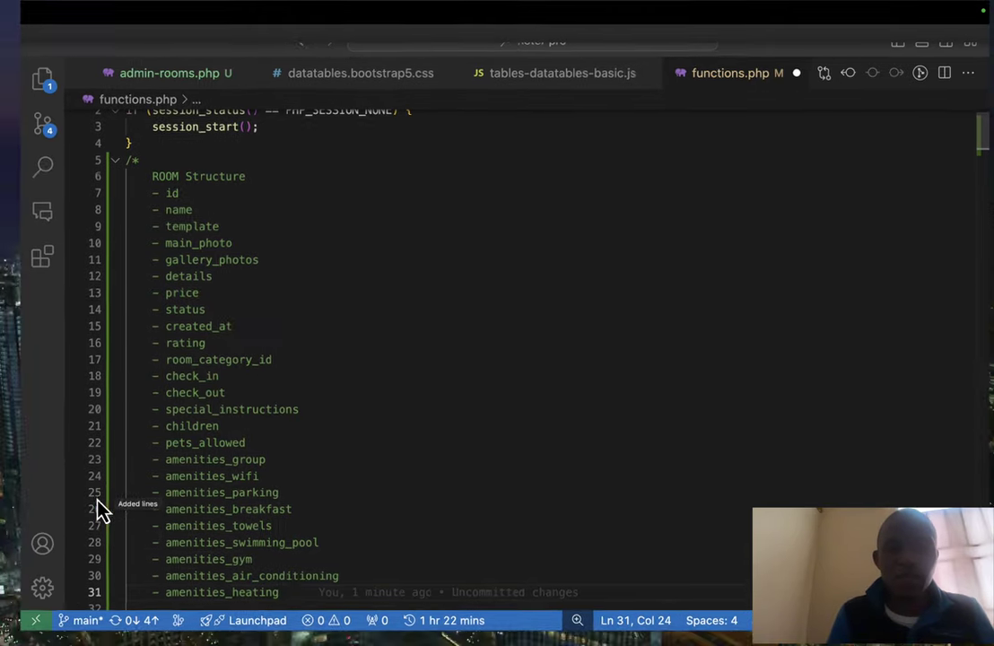
{"action": "scroll", "coordinate": [354, 525], "scroll_direction": "down", "scroll_amount": 3}
{"action": "scroll", "coordinate": [355, 525], "scroll_direction": "up", "scroll_amount": 2}
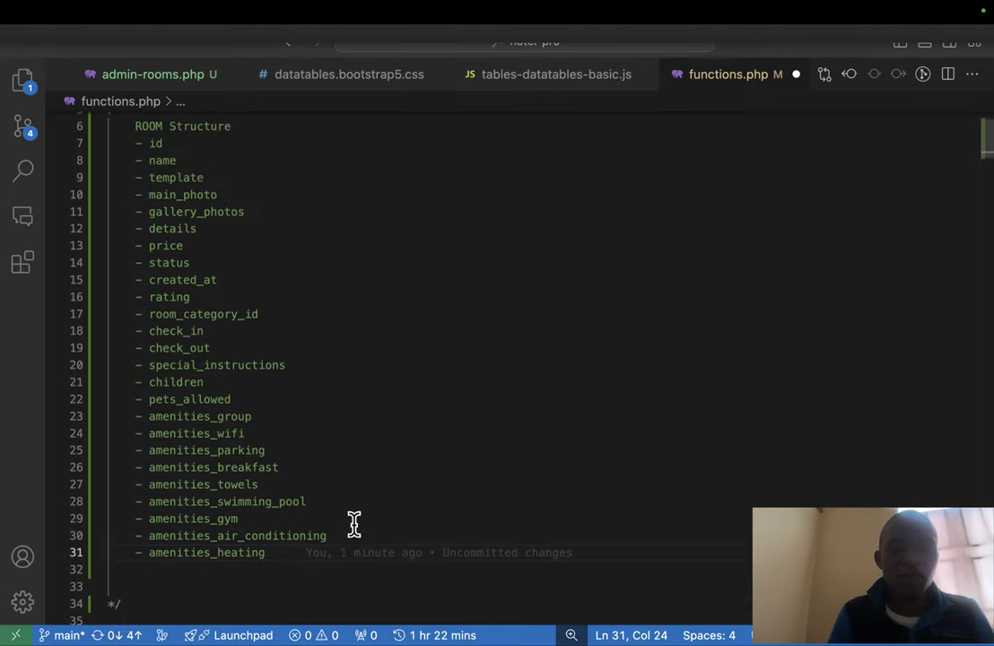
{"action": "key", "text": "ctrl+Left"}
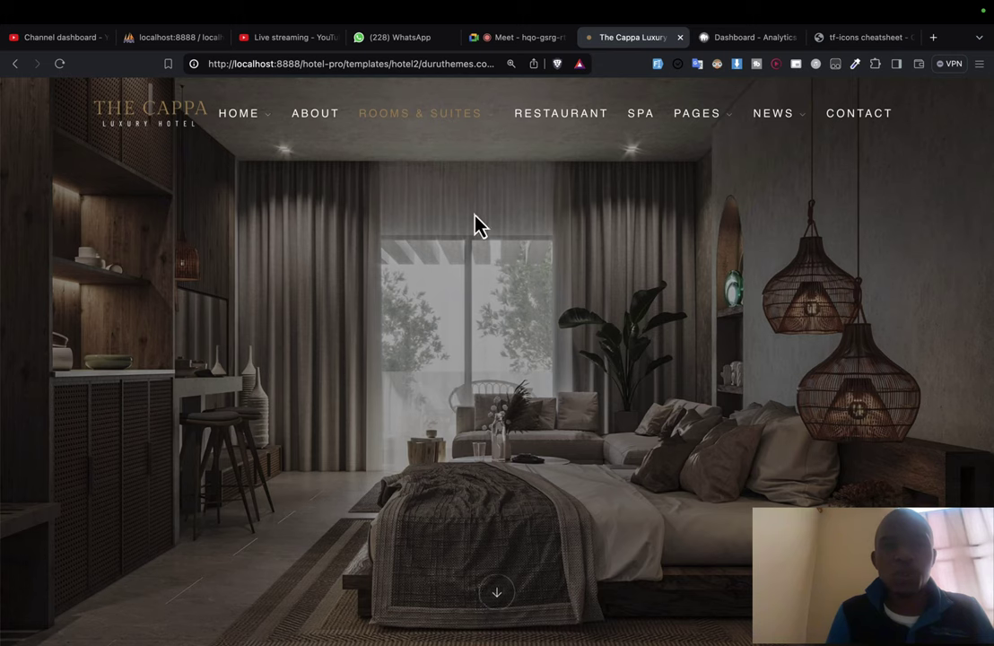
Step: Switch to phpMyAdmin, search the database list for "hotel" and open the hotel_pro database
{"action": "left_click", "coordinate": [734, 43]}
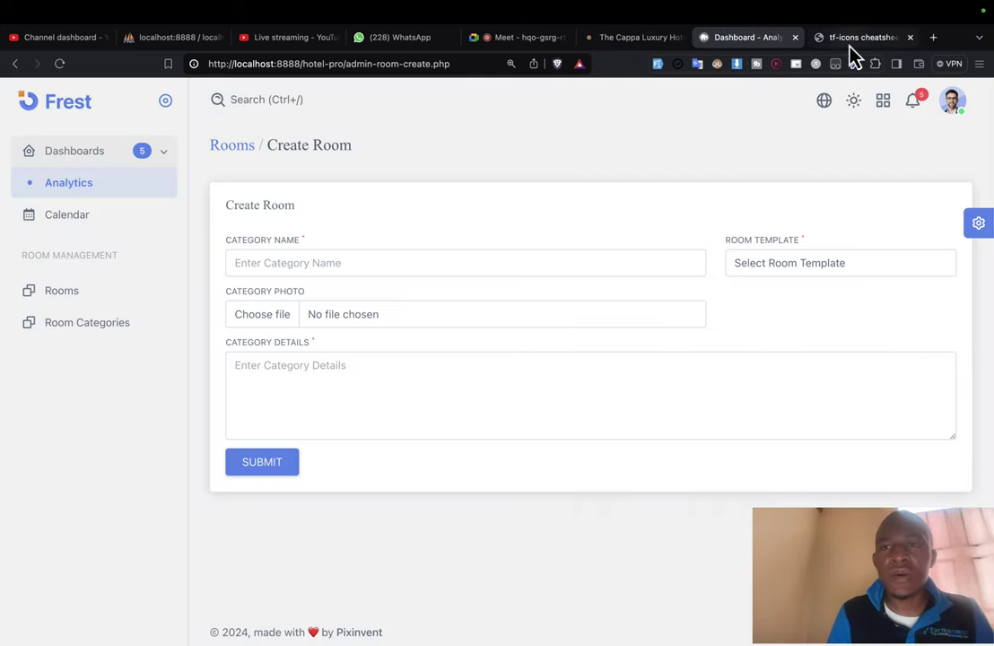
{"action": "left_click", "coordinate": [889, 43]}
{"action": "left_click", "coordinate": [341, 63]}
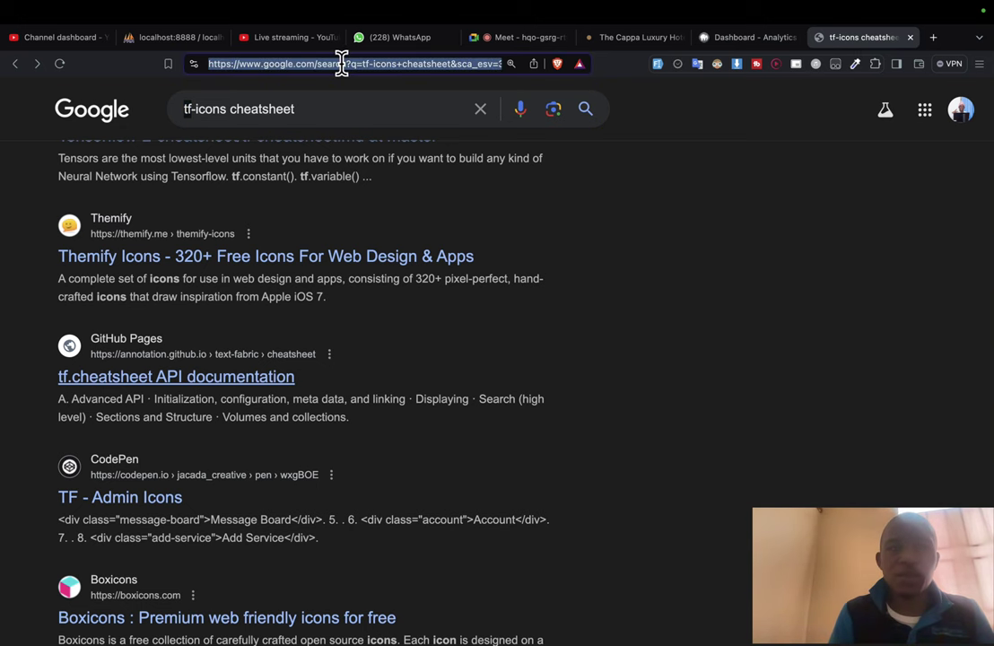
{"action": "left_click", "coordinate": [169, 39]}
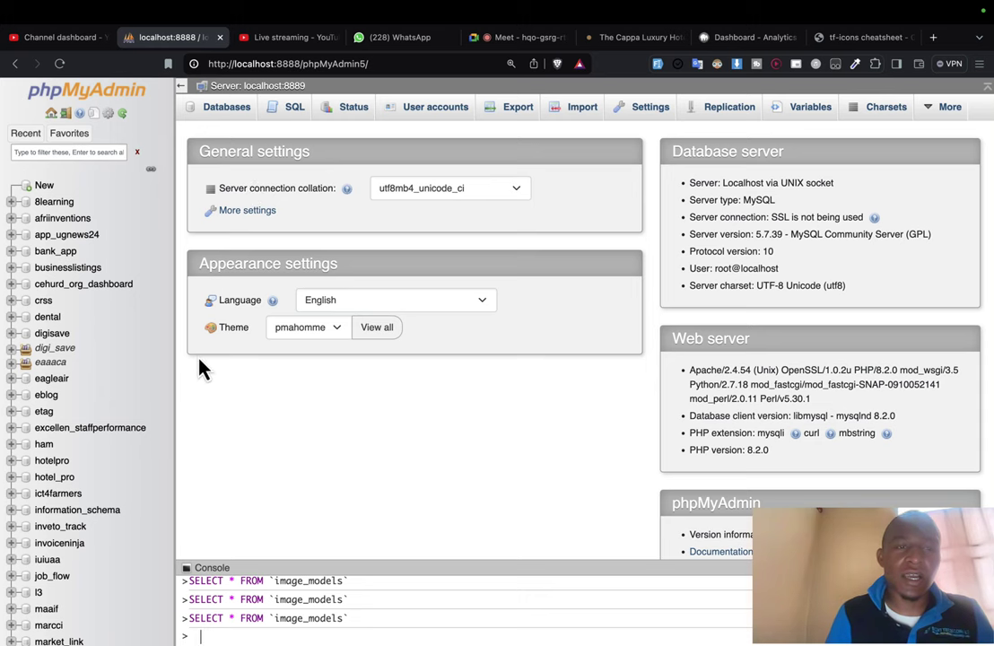
{"action": "scroll", "coordinate": [95, 253], "scroll_direction": "down", "scroll_amount": 5}
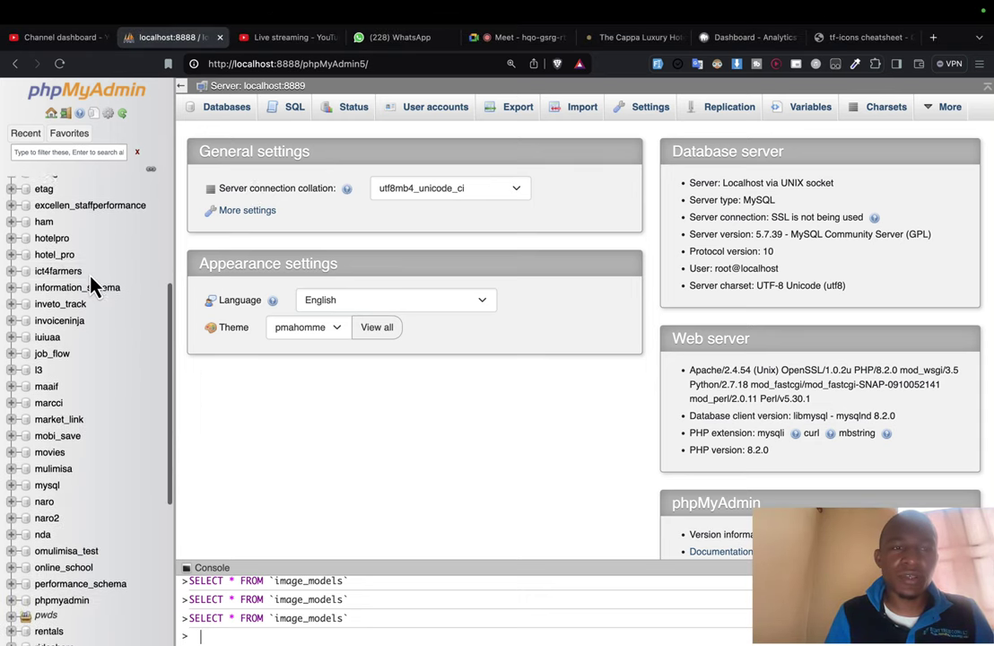
{"action": "scroll", "coordinate": [91, 280], "scroll_direction": "down", "scroll_amount": 6}
{"action": "key", "text": "super+f"}
{"action": "type", "text": "tf"}
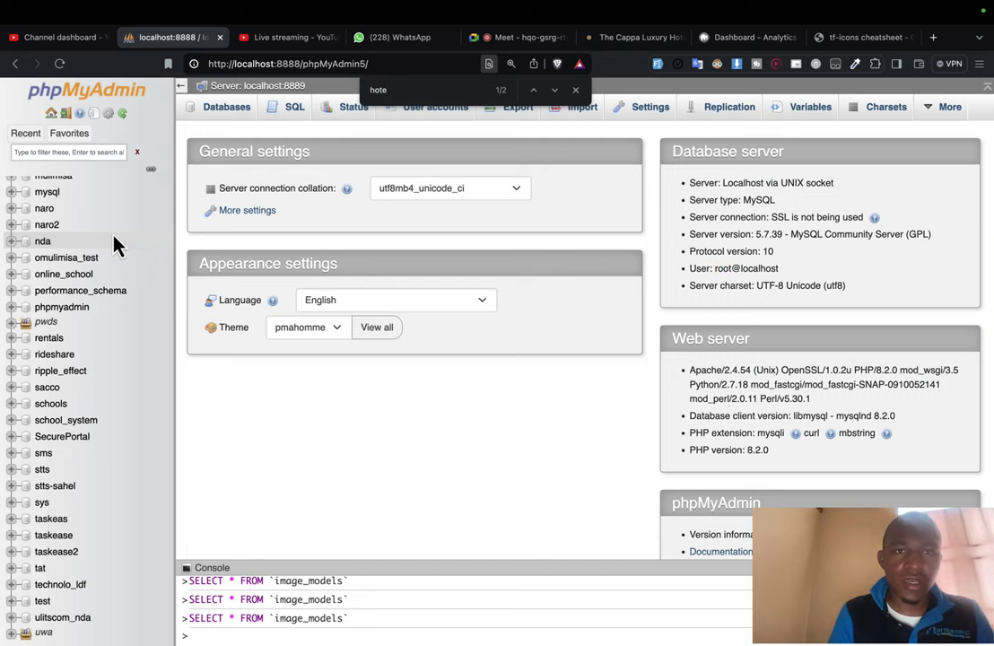
{"action": "type", "text": "l"}
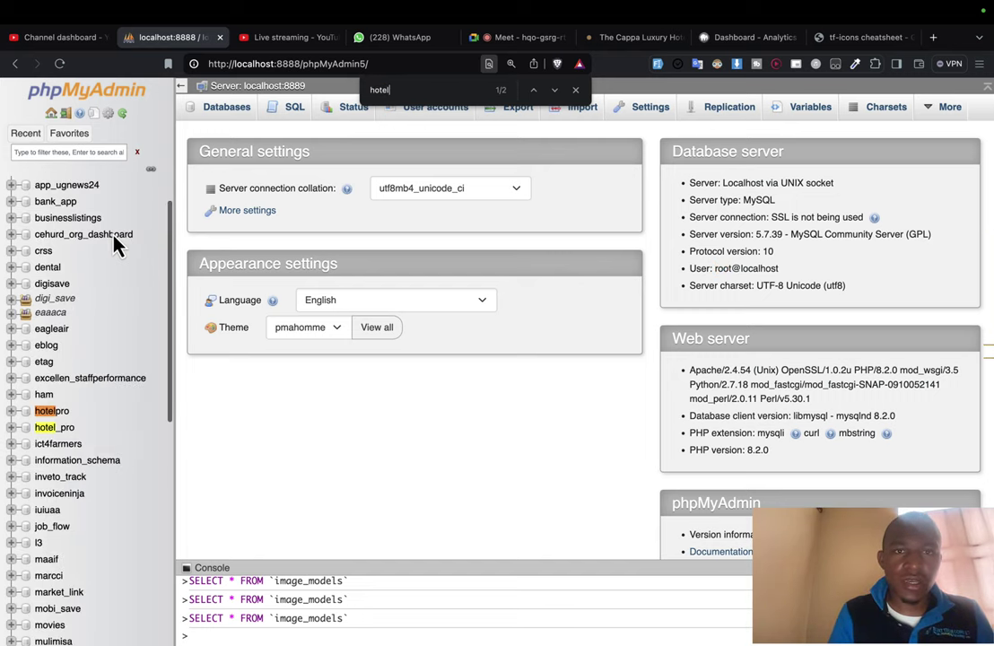
{"action": "left_click", "coordinate": [63, 431]}
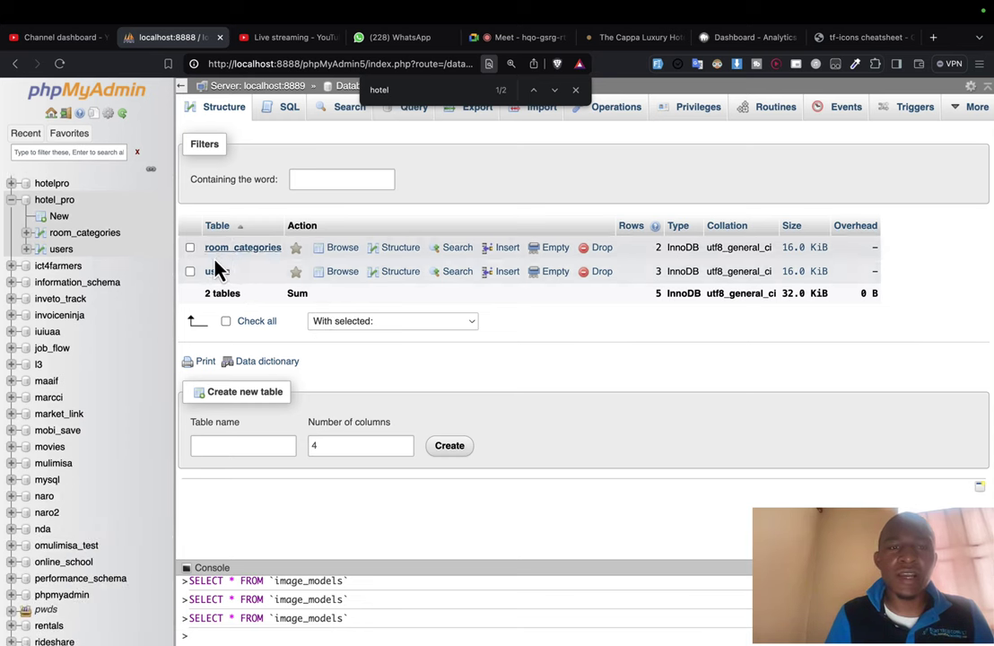
{"action": "left_click", "coordinate": [578, 90]}
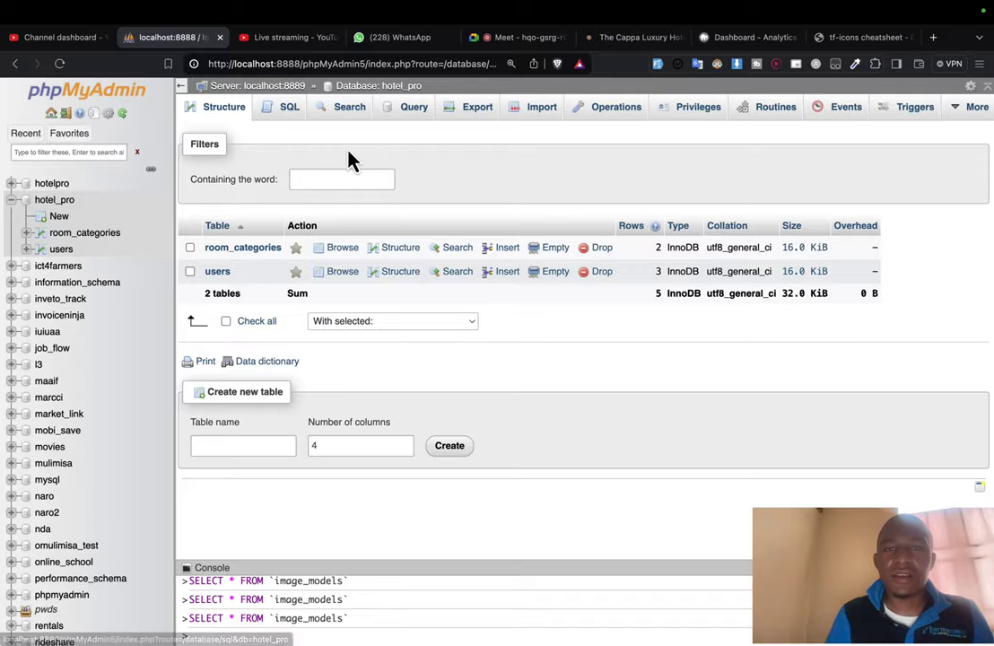
Step: Start a new table in the hotel_pro database and ignore all reported server errors
{"action": "left_click", "coordinate": [58, 218]}
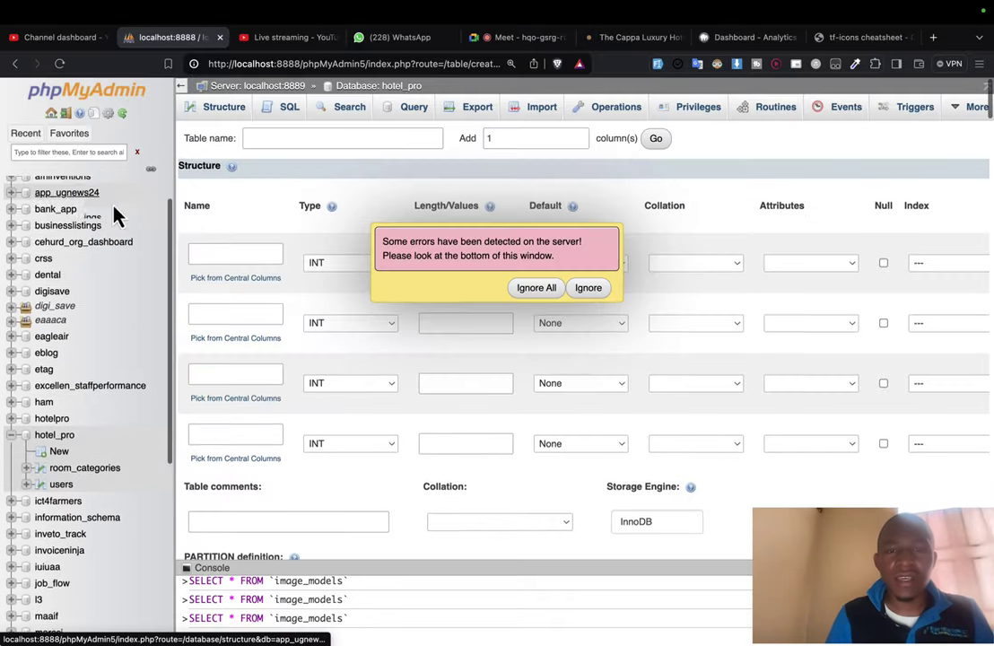
{"action": "scroll", "coordinate": [431, 261], "scroll_direction": "down", "scroll_amount": 10}
{"action": "left_click", "coordinate": [521, 294]}
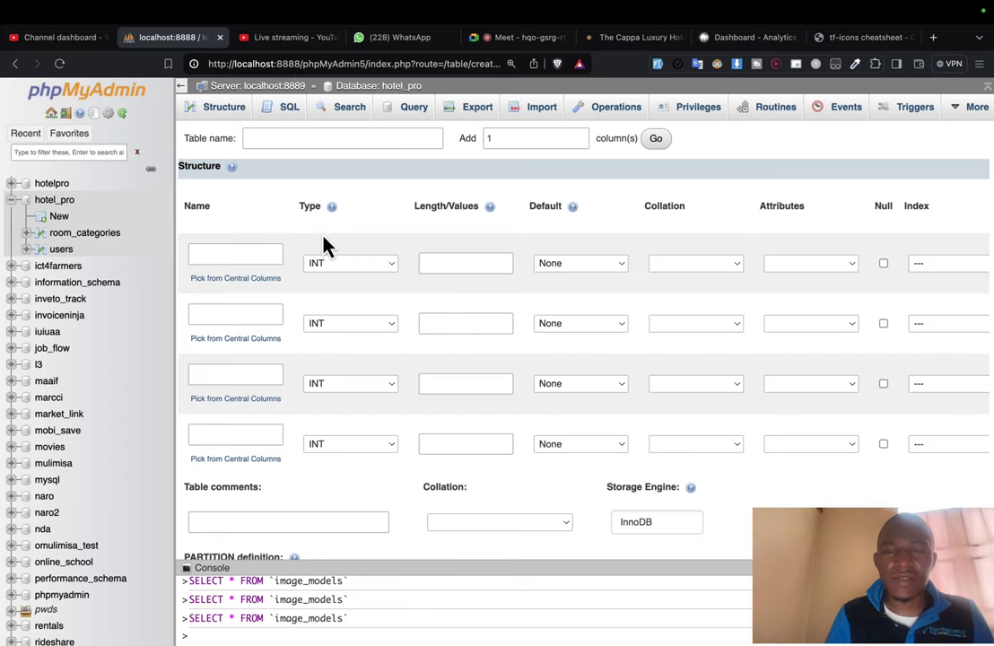
{"action": "left_click", "coordinate": [234, 257]}
{"action": "type", "text": "id"}
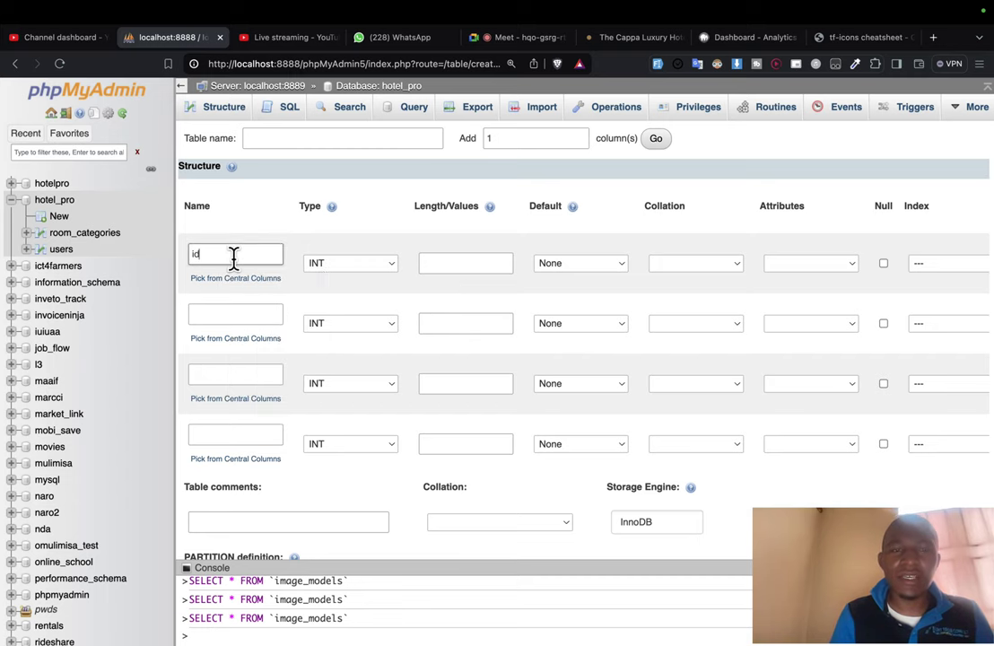
{"action": "key", "text": "BackSpace"}
{"action": "key", "text": "BackSpace"}
{"action": "scroll", "coordinate": [232, 259], "scroll_direction": "down", "scroll_amount": 4}
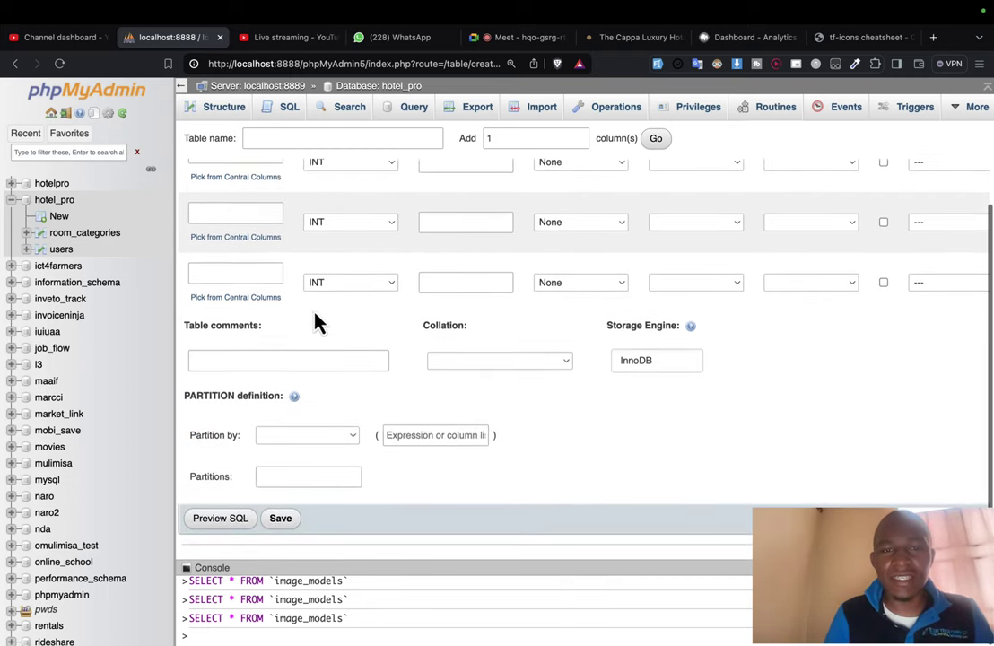
{"action": "scroll", "coordinate": [316, 323], "scroll_direction": "up", "scroll_amount": 4}
{"action": "scroll", "coordinate": [341, 269], "scroll_direction": "down", "scroll_amount": 1}
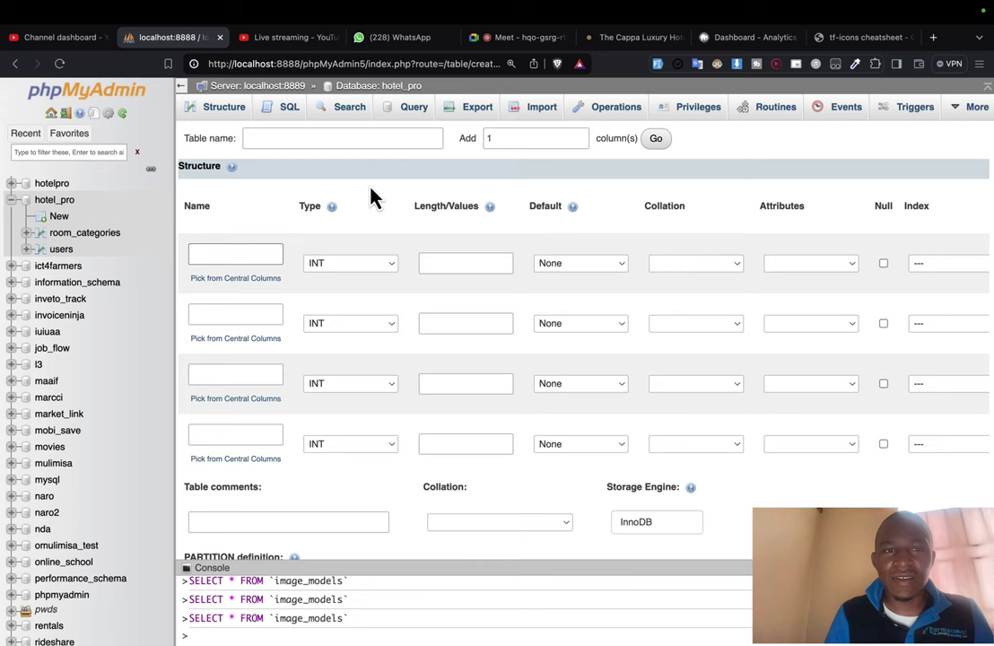
Step: Name the new table rooms
{"action": "left_click", "coordinate": [311, 136]}
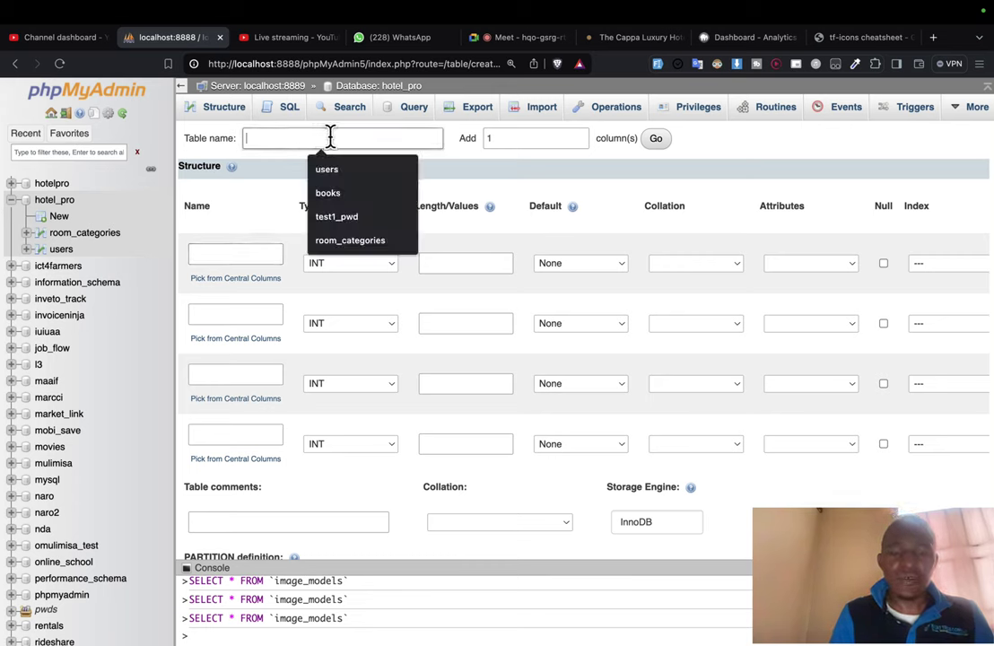
{"action": "type", "text": "r"}
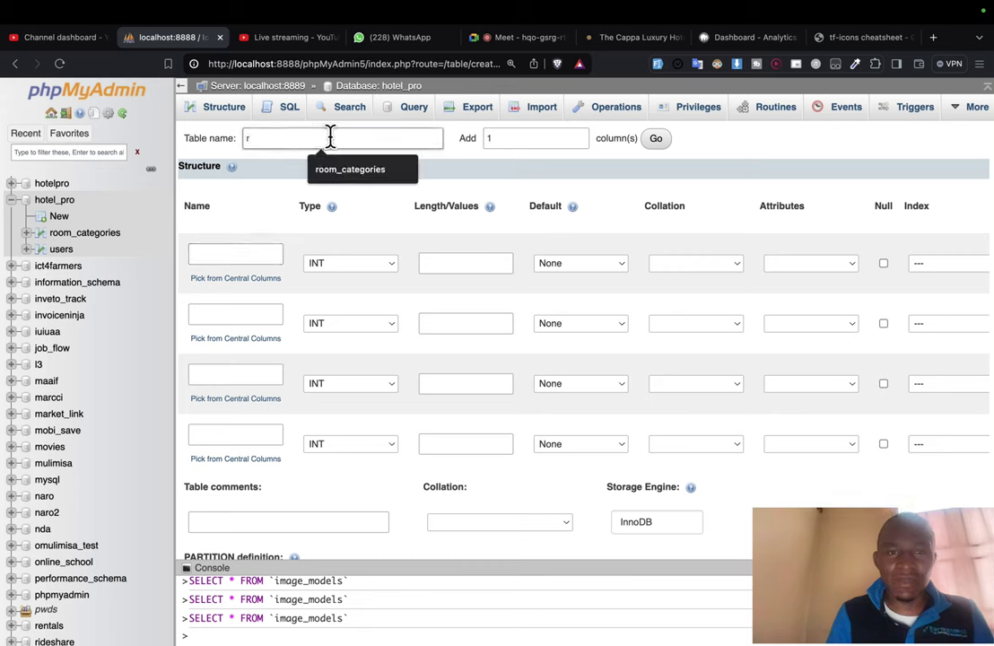
{"action": "type", "text": "ooms"}
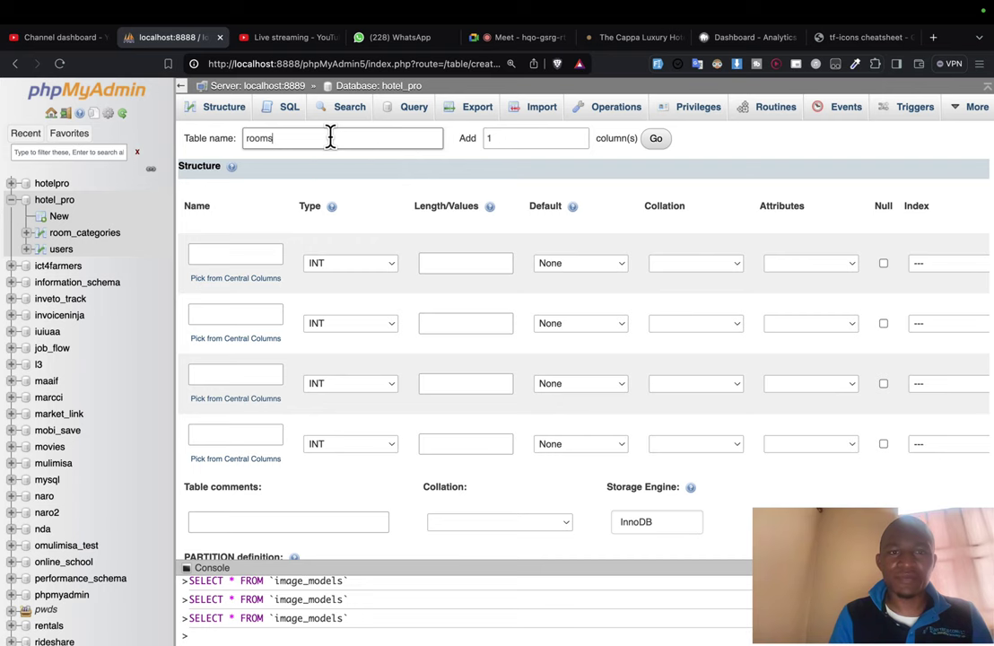
{"action": "key", "text": "ctrl+Right"}
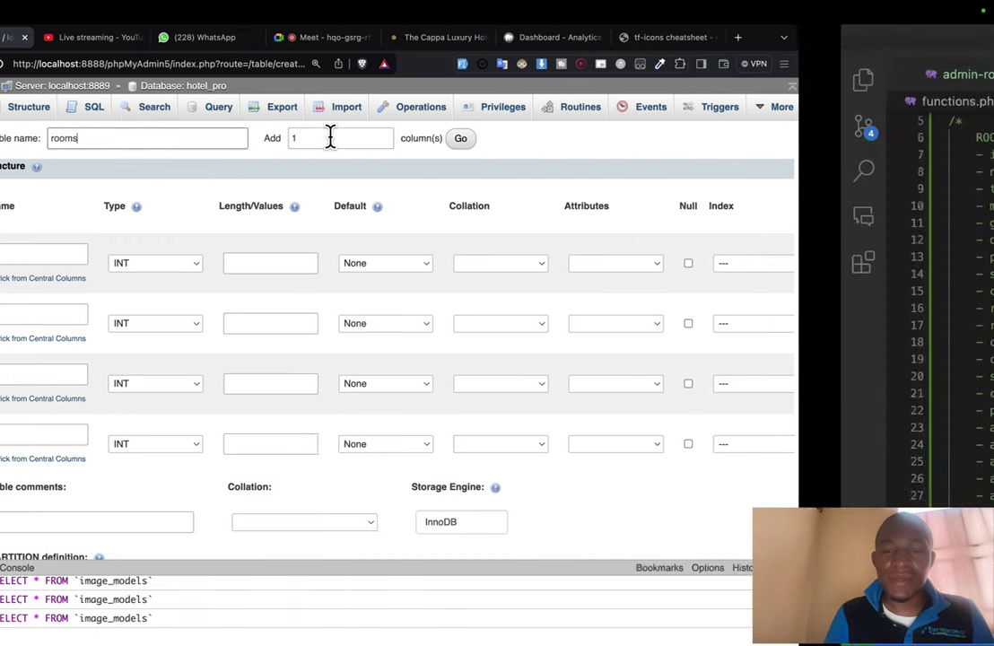
{"action": "key", "text": "Return"}
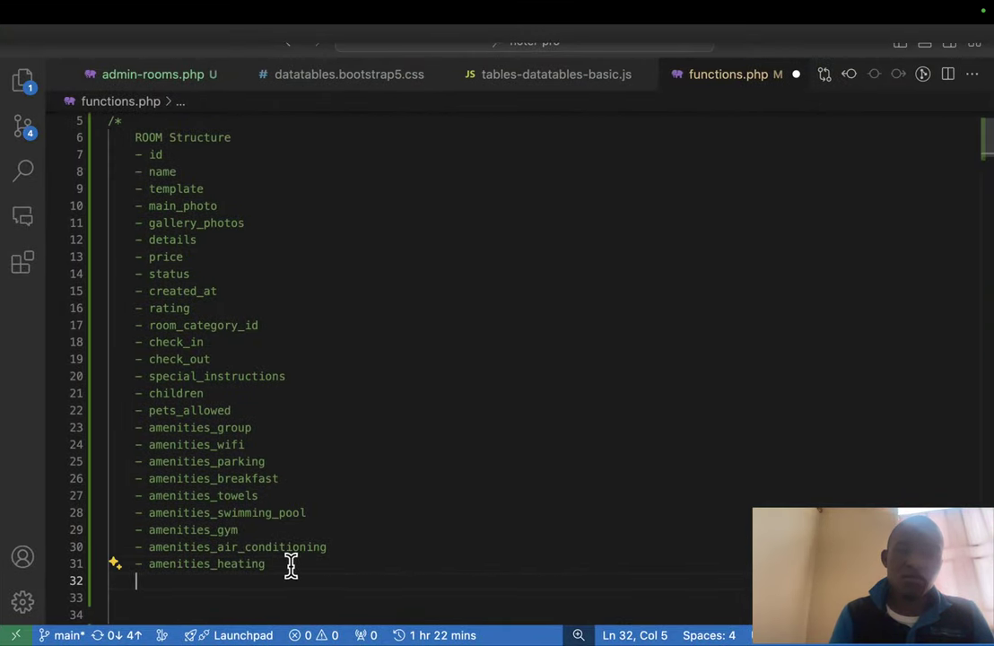
{"action": "type", "text": "- cre"}
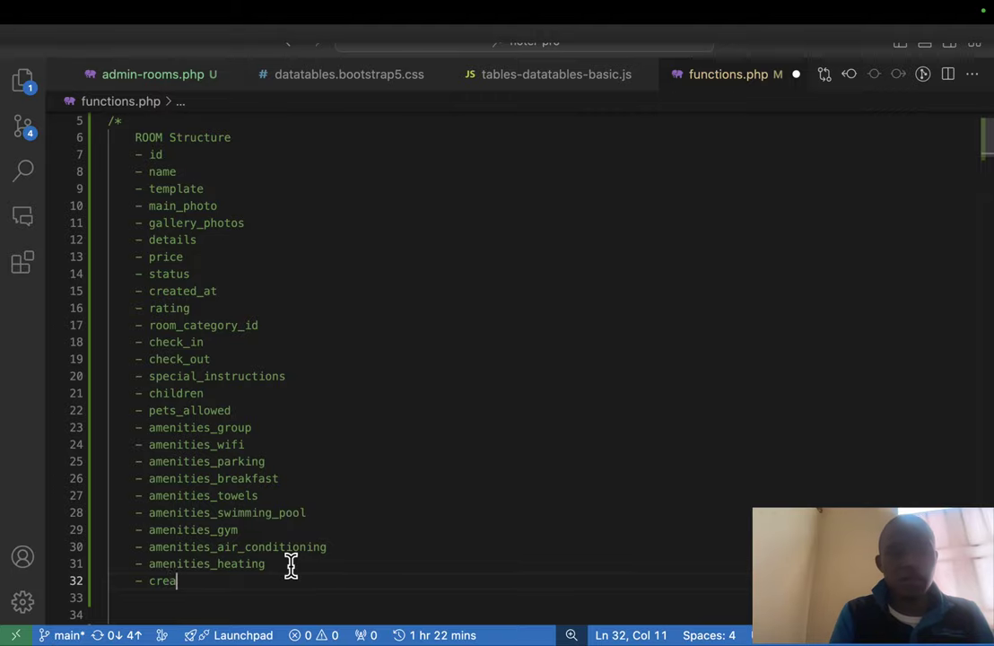
{"action": "type", "text": "a"}
{"action": "key", "text": "shift+Home"}
{"action": "key", "text": "BackSpace"}
{"action": "key", "text": "BackSpace"}
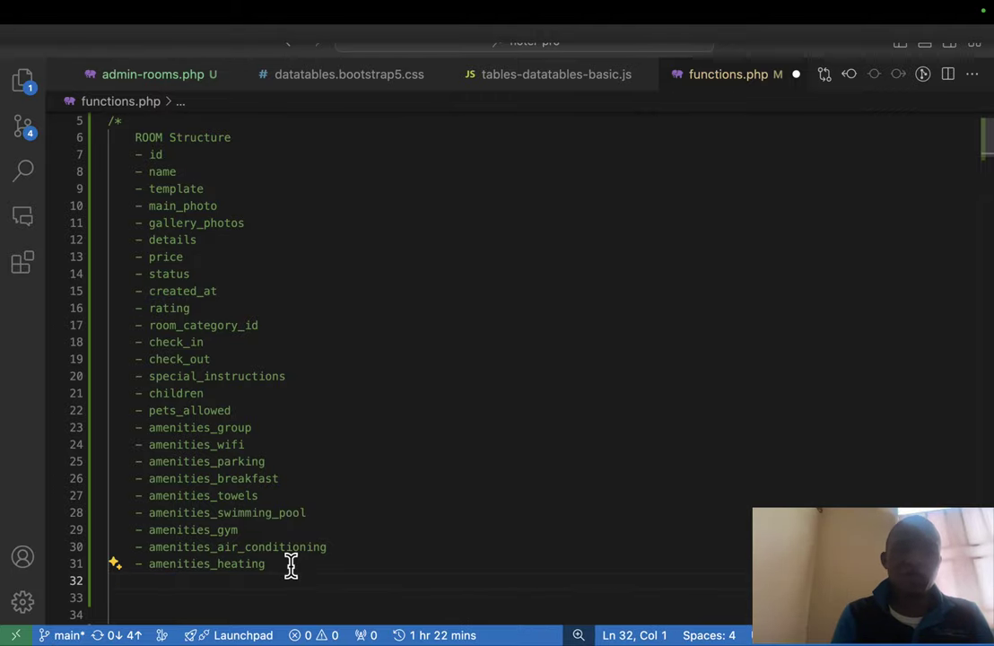
{"action": "key", "text": "BackSpace"}
{"action": "key", "text": "ctrl+Left"}
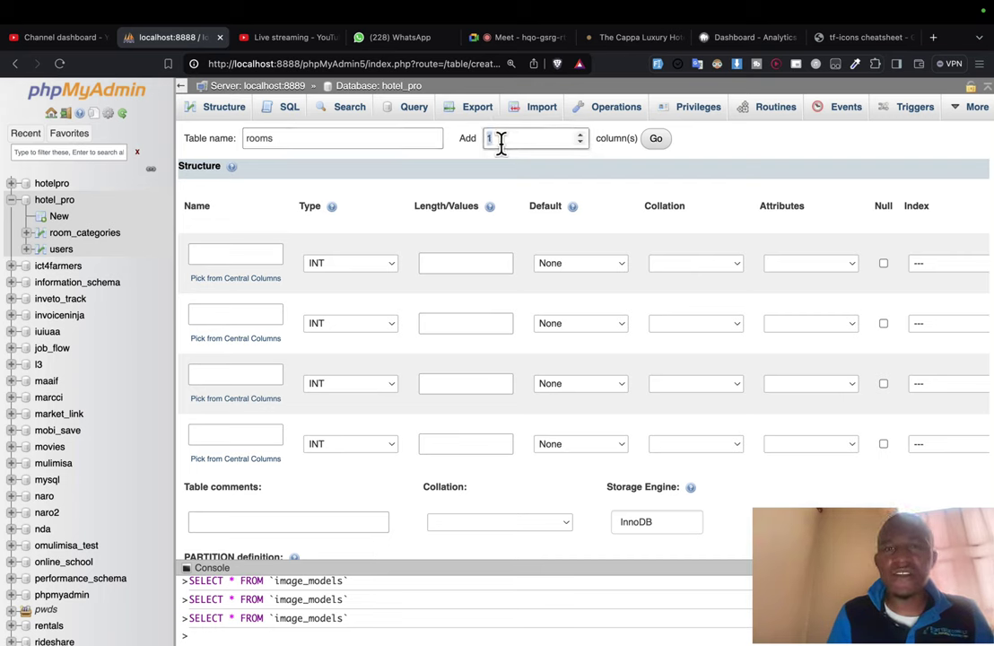
Step: Add one extra column row, followed by several more, to the rooms table definition
{"action": "left_click", "coordinate": [654, 141]}
{"action": "left_click", "coordinate": [581, 136]}
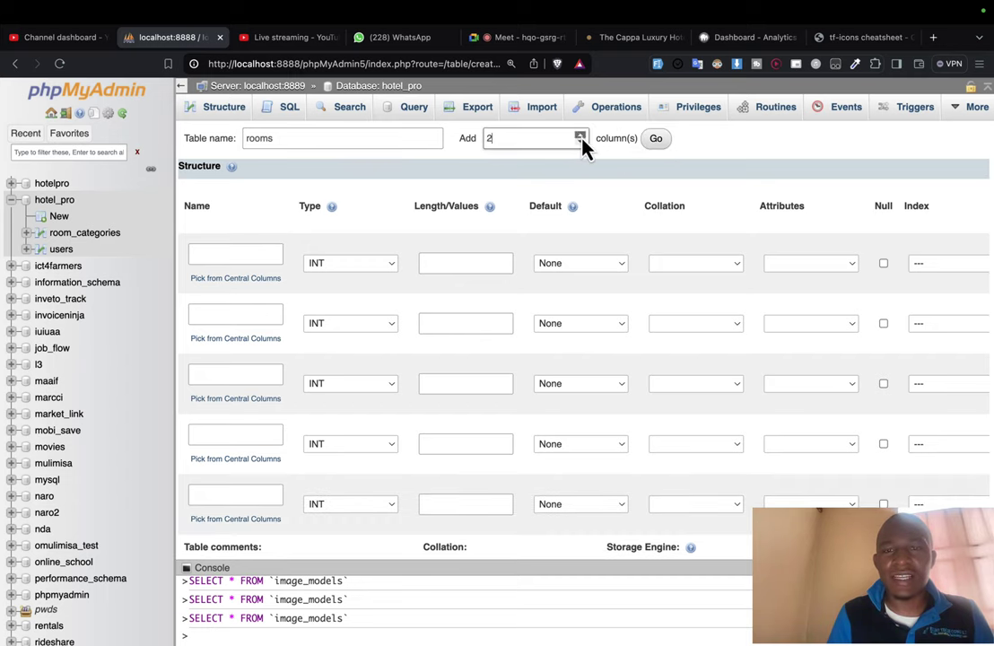
{"action": "left_click", "coordinate": [580, 136]}
{"action": "left_click", "coordinate": [581, 136]}
{"action": "left_click", "coordinate": [581, 135]}
{"action": "left_click", "coordinate": [656, 141]}
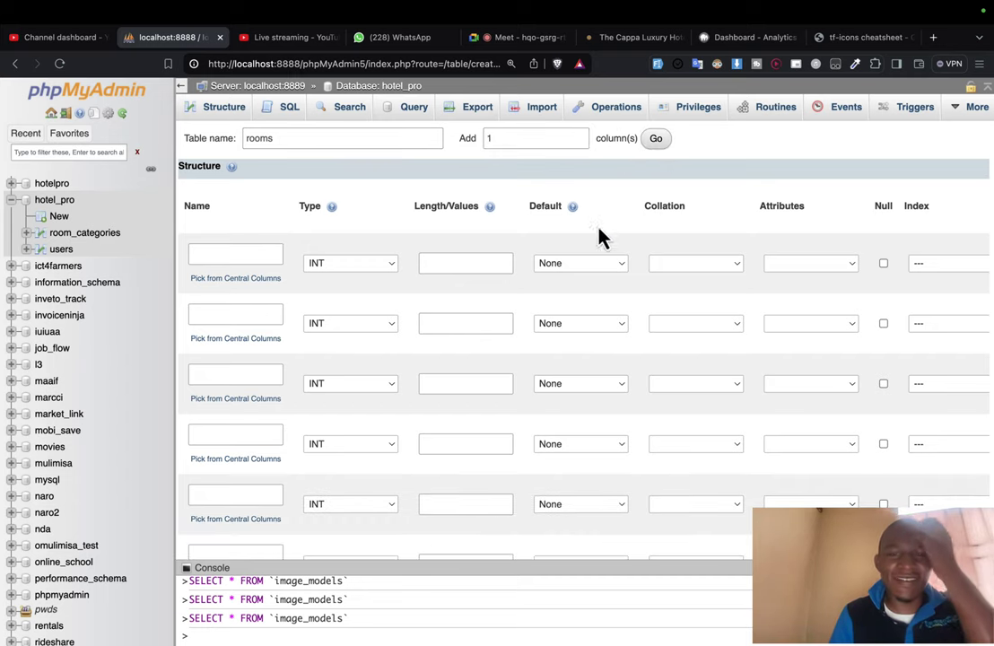
{"action": "scroll", "coordinate": [492, 388], "scroll_direction": "down", "scroll_amount": 3}
{"action": "scroll", "coordinate": [497, 385], "scroll_direction": "up", "scroll_amount": 3}
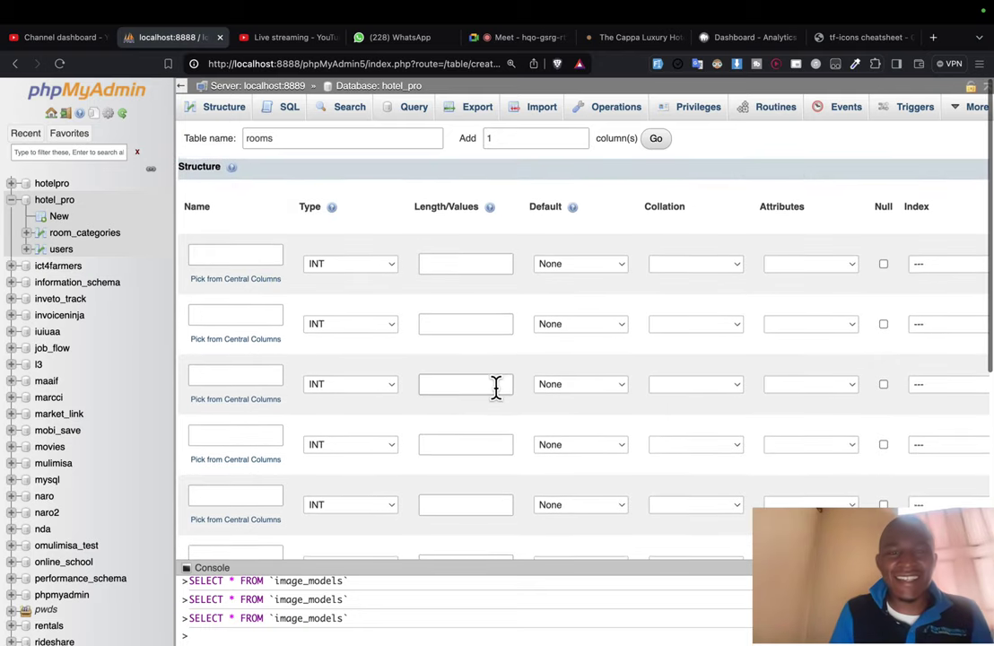
Step: Cut id from the ROOM Structure list in functions.php and paste it as the first column name of the rooms table
{"action": "key", "text": "ctrl+Right"}
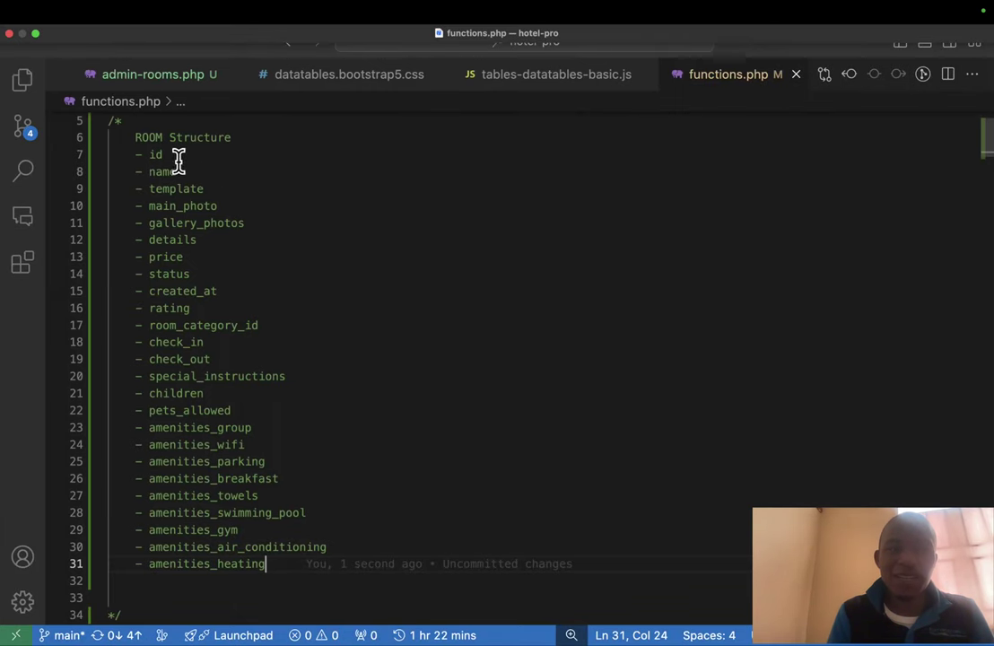
{"action": "left_click", "coordinate": [160, 156]}
{"action": "key", "text": "Down"}
{"action": "scroll", "coordinate": [305, 124], "scroll_direction": "up", "scroll_amount": 1}
{"action": "key", "text": "Up"}
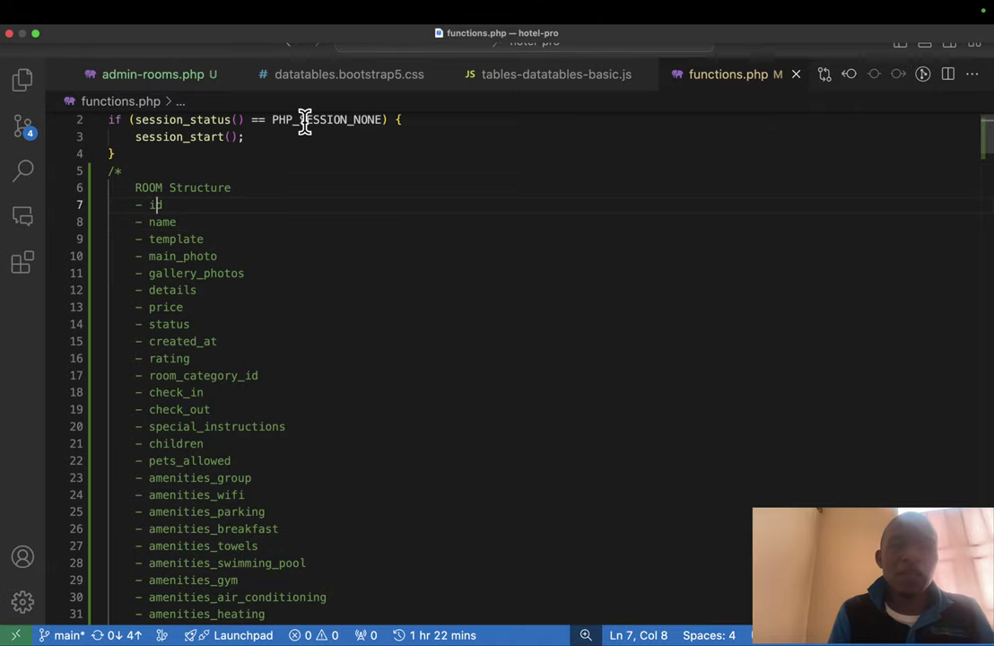
{"action": "key", "text": "Left"}
{"action": "key", "text": "shift+Right"}
{"action": "key", "text": "shift+Right"}
{"action": "key", "text": "super+x"}
{"action": "key", "text": "ctrl+Left"}
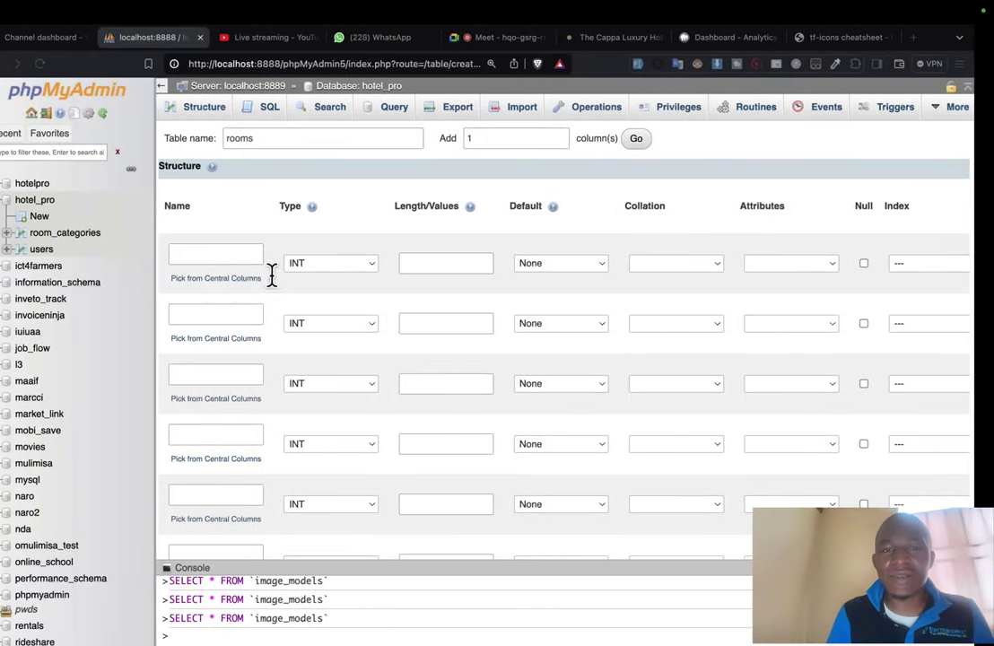
{"action": "left_click", "coordinate": [246, 255]}
{"action": "key", "text": "super+v"}
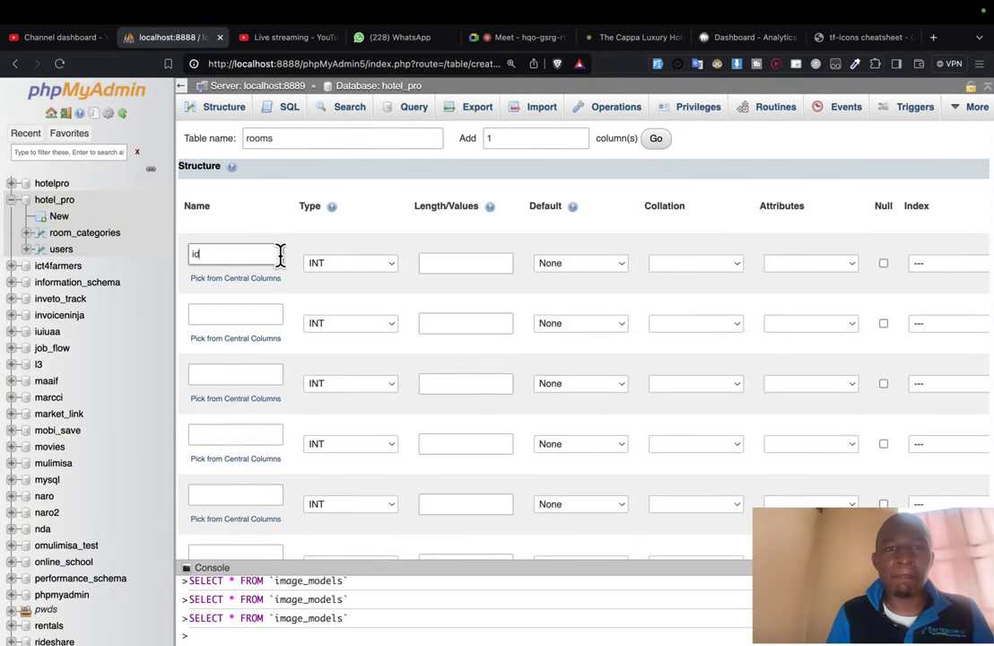
Step: Keep the id column's type as INT with no default, and make it an auto-incrementing primary key
{"action": "left_click", "coordinate": [329, 269]}
{"action": "left_click", "coordinate": [328, 269]}
{"action": "key", "text": "ctrl+Right"}
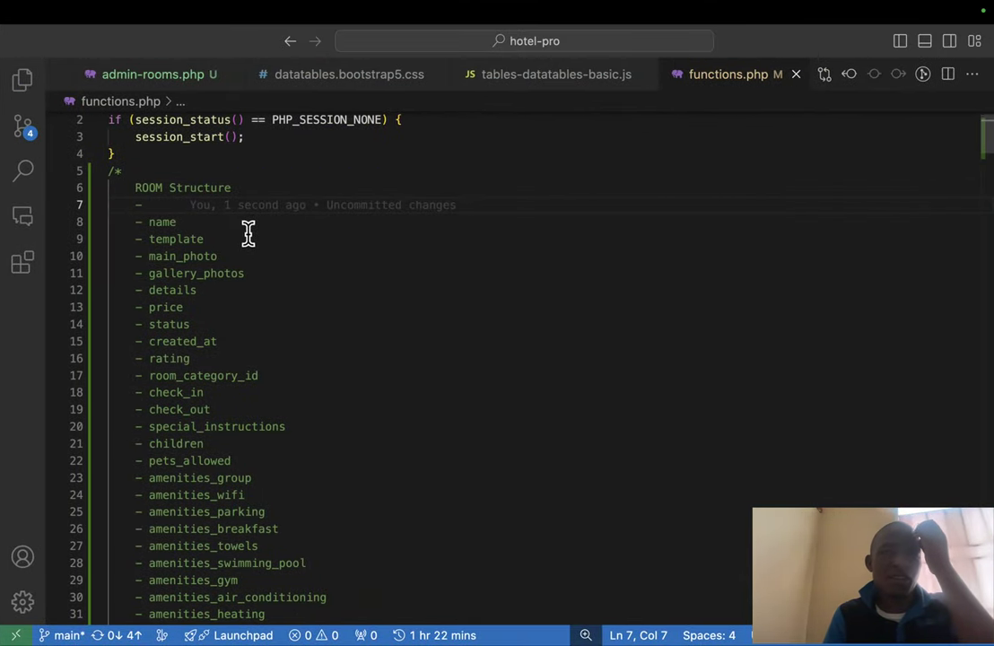
{"action": "key", "text": "ctrl+Left"}
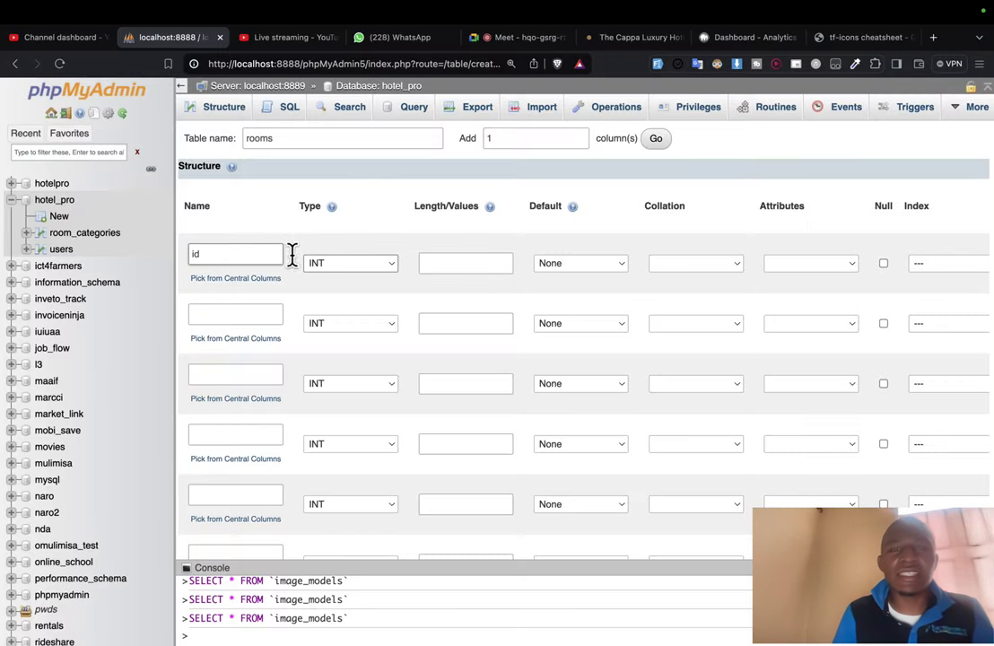
{"action": "left_click", "coordinate": [376, 267]}
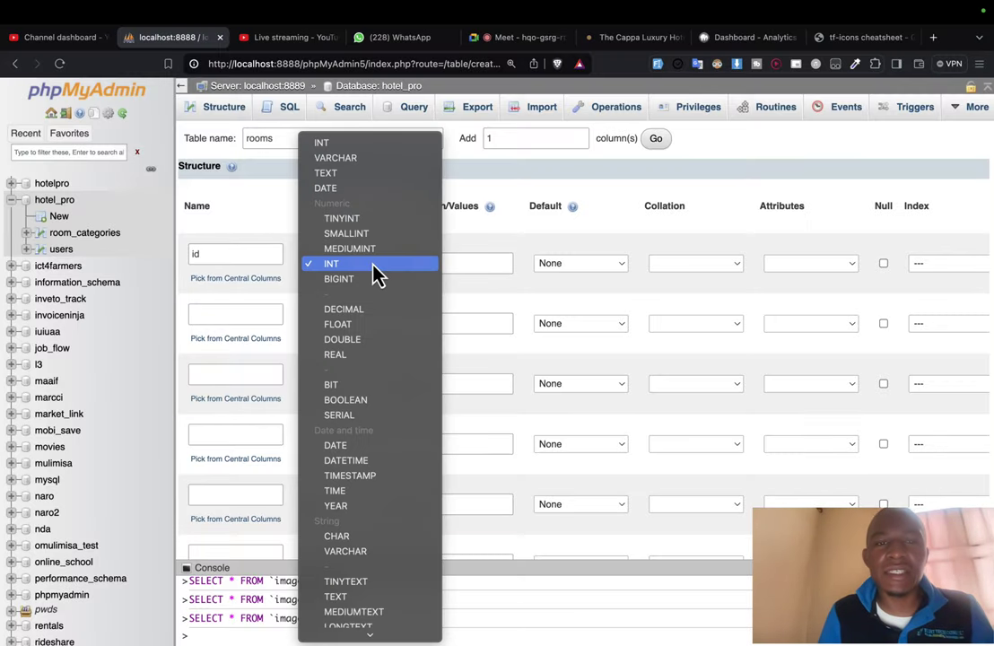
{"action": "left_click", "coordinate": [497, 254]}
{"action": "left_click", "coordinate": [572, 263]}
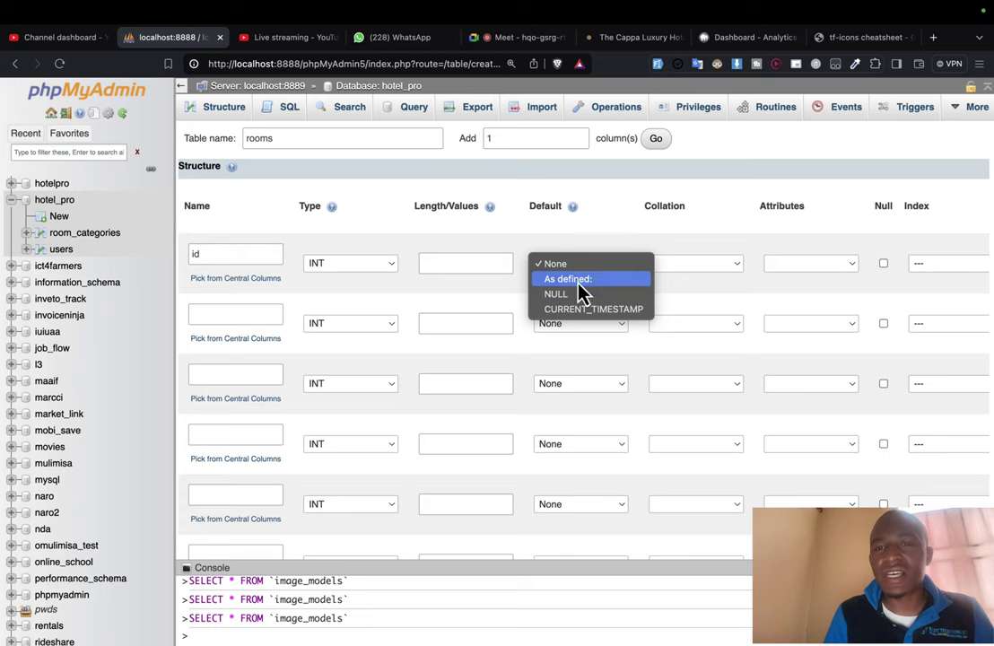
{"action": "scroll", "coordinate": [900, 268], "scroll_direction": "right", "scroll_amount": 5}
{"action": "left_click", "coordinate": [877, 265]}
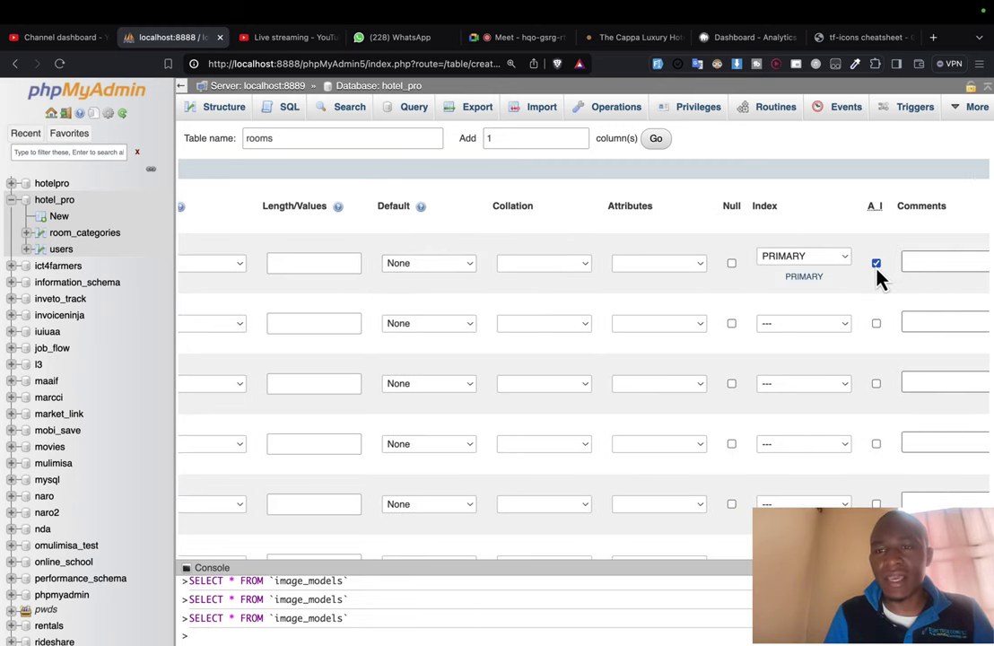
Step: Return to the column names of the rooms table and enlarge the page to 133%
{"action": "scroll", "coordinate": [787, 280], "scroll_direction": "left", "scroll_amount": 5}
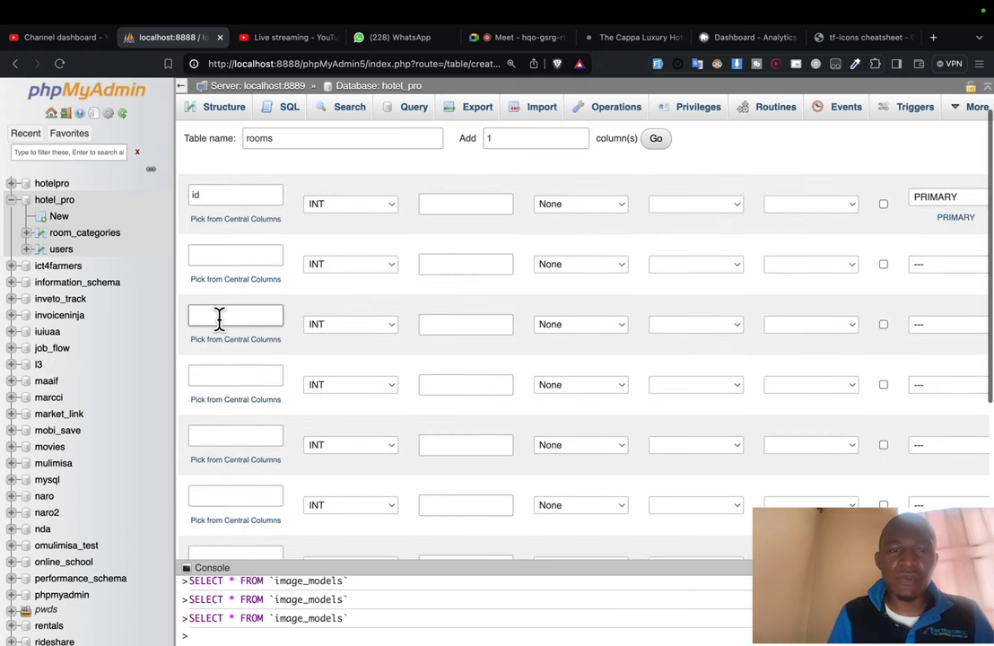
{"action": "key", "text": "super+plus"}
{"action": "key", "text": "super+plus"}
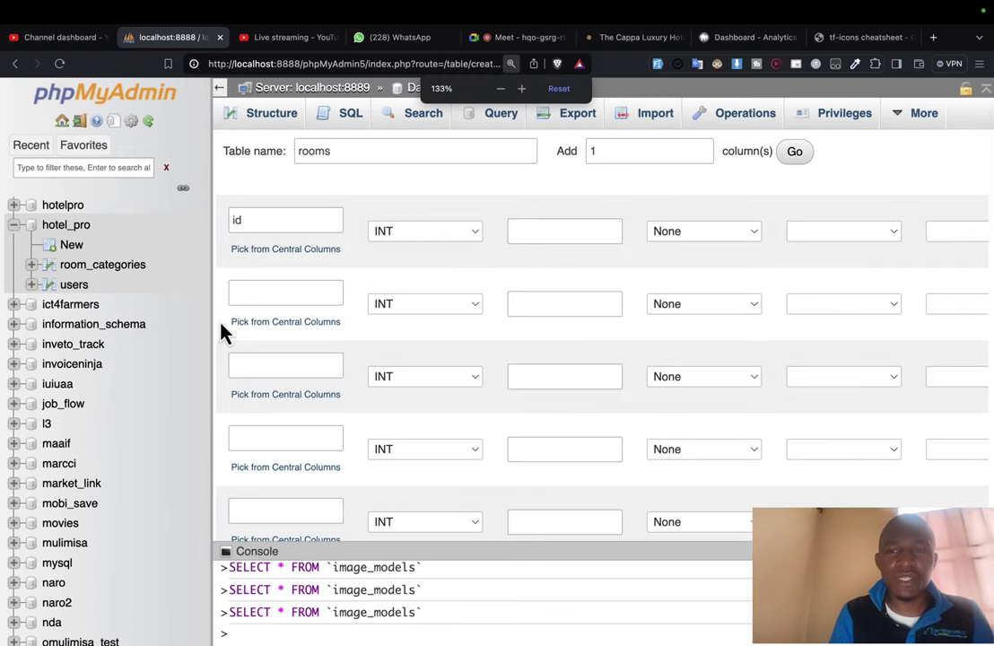
Step: Remove name from the ROOM Structure list in functions.php and enter it as the second column name of the rooms table
{"action": "scroll", "coordinate": [224, 332], "scroll_direction": "up", "scroll_amount": 2}
{"action": "key", "text": "ctrl+Right"}
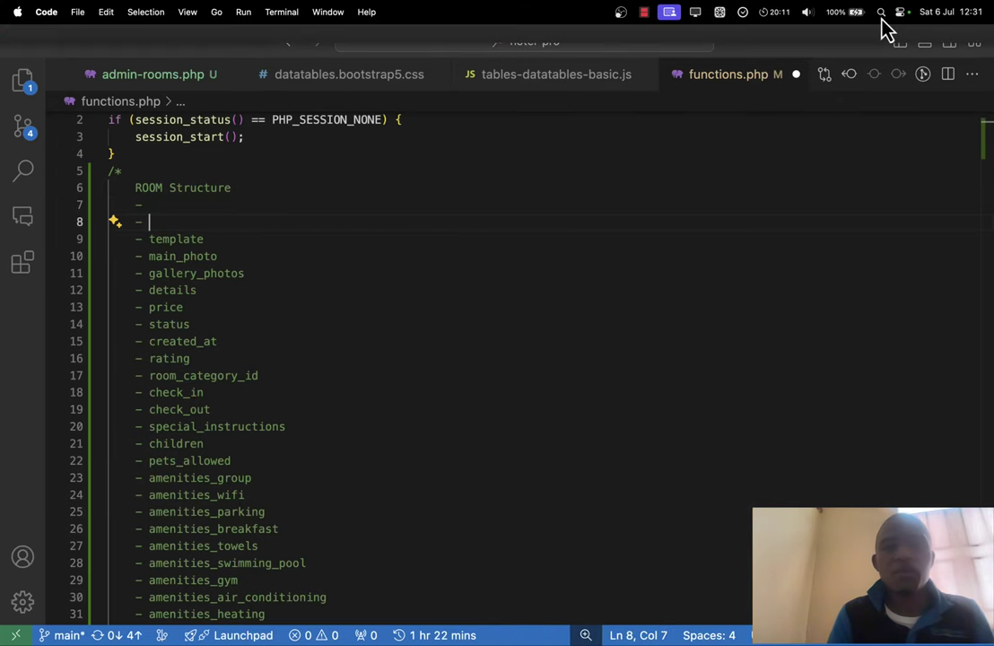
{"action": "key", "text": "ctrl+Left"}
{"action": "left_click", "coordinate": [264, 288]}
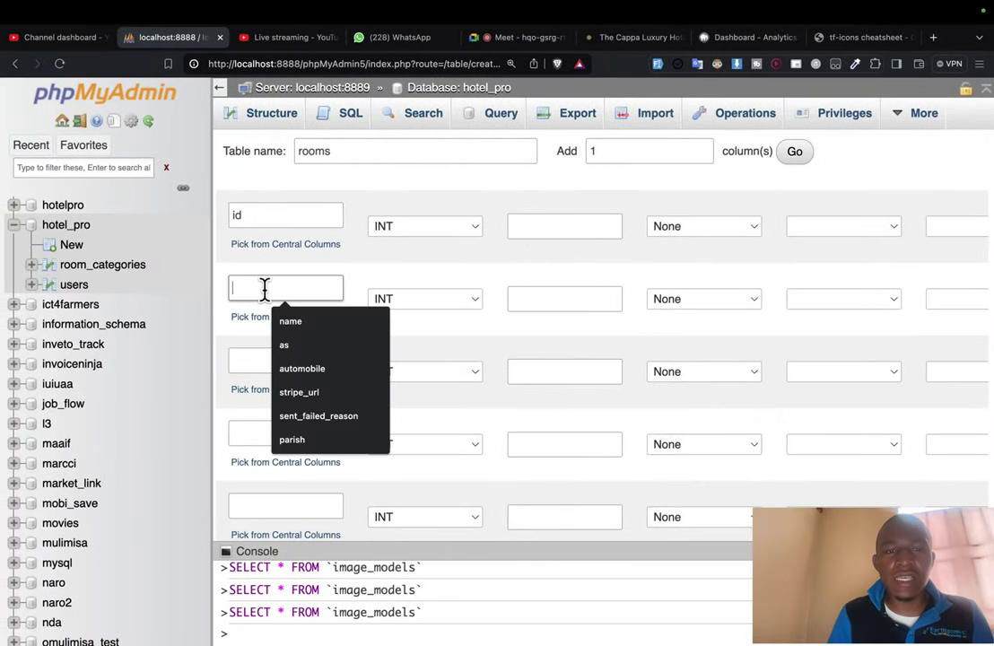
{"action": "left_click", "coordinate": [288, 322]}
Step: Set the name column's type to TEXT and its default to NULL
{"action": "left_click", "coordinate": [449, 300]}
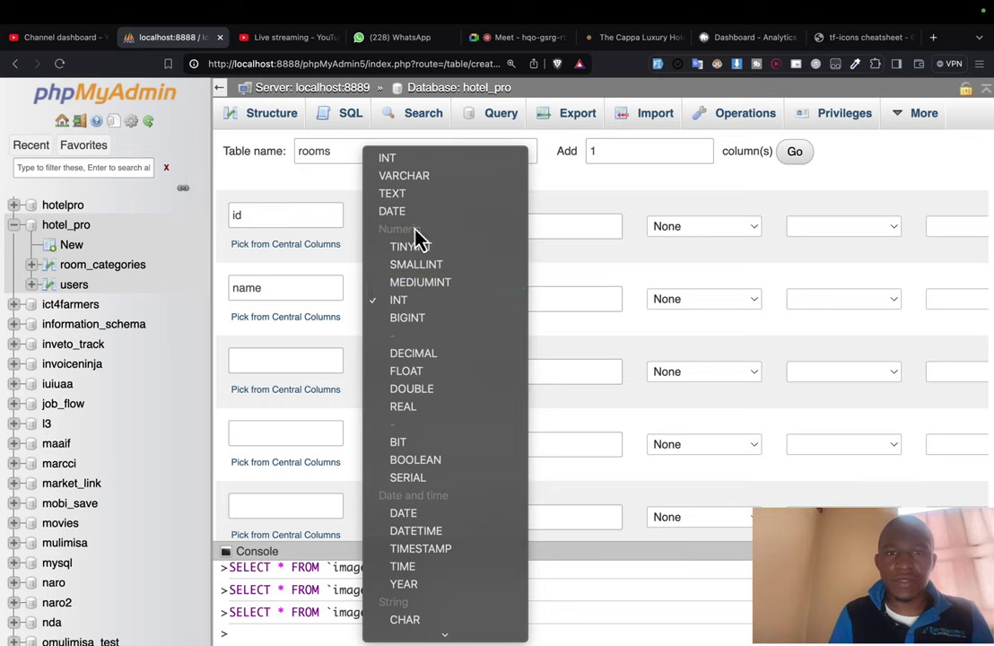
{"action": "left_click", "coordinate": [411, 199]}
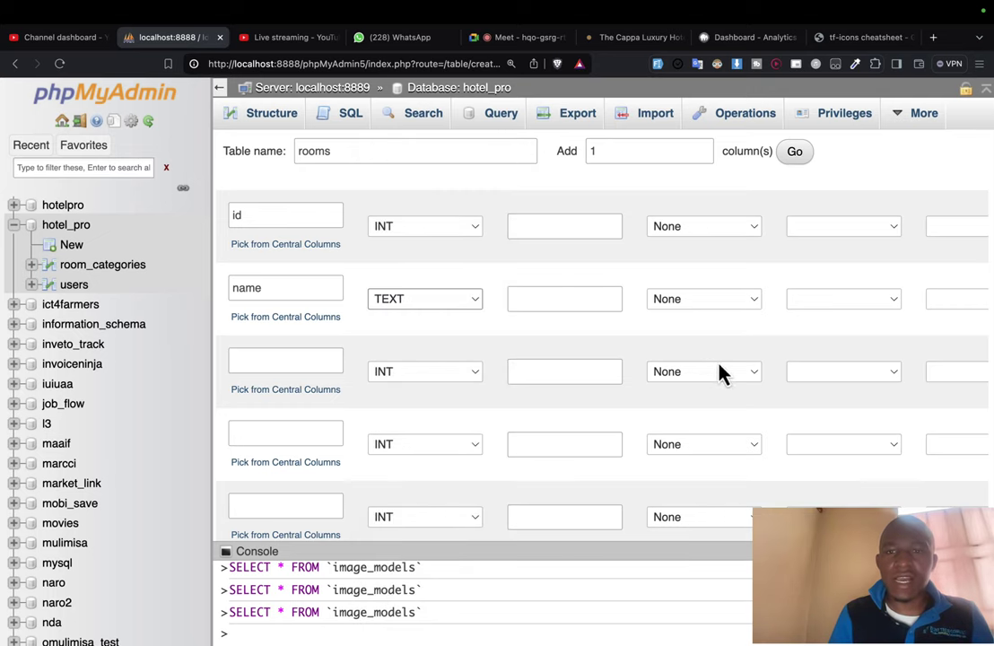
{"action": "left_click", "coordinate": [695, 302]}
{"action": "left_click", "coordinate": [694, 341]}
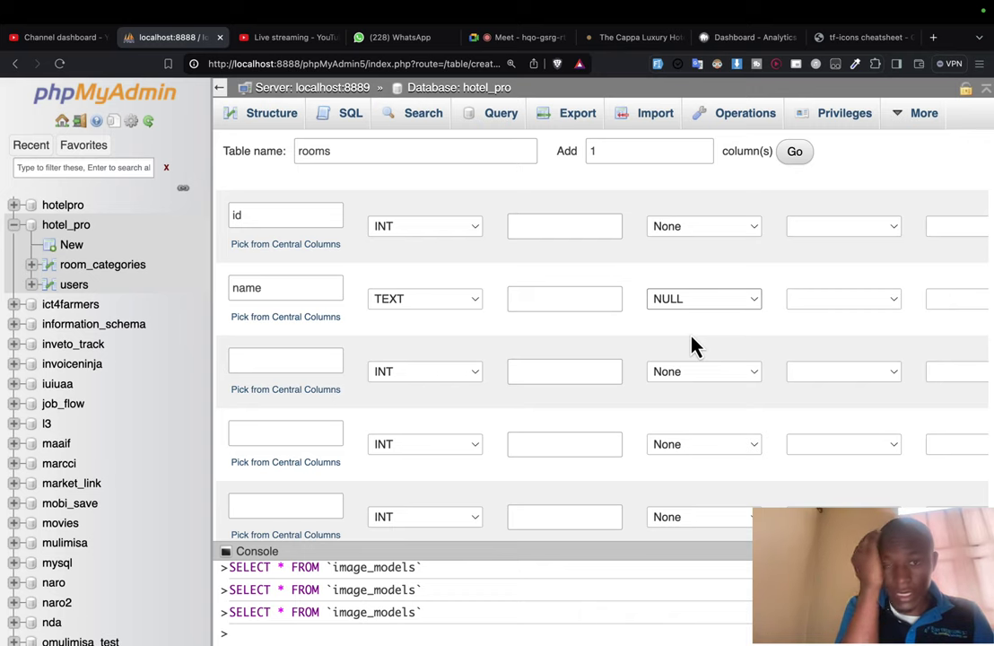
Step: Cut template from the ROOM Structure list in functions.php and paste it as the third column name of the rooms table
{"action": "key", "text": "ctrl+Right"}
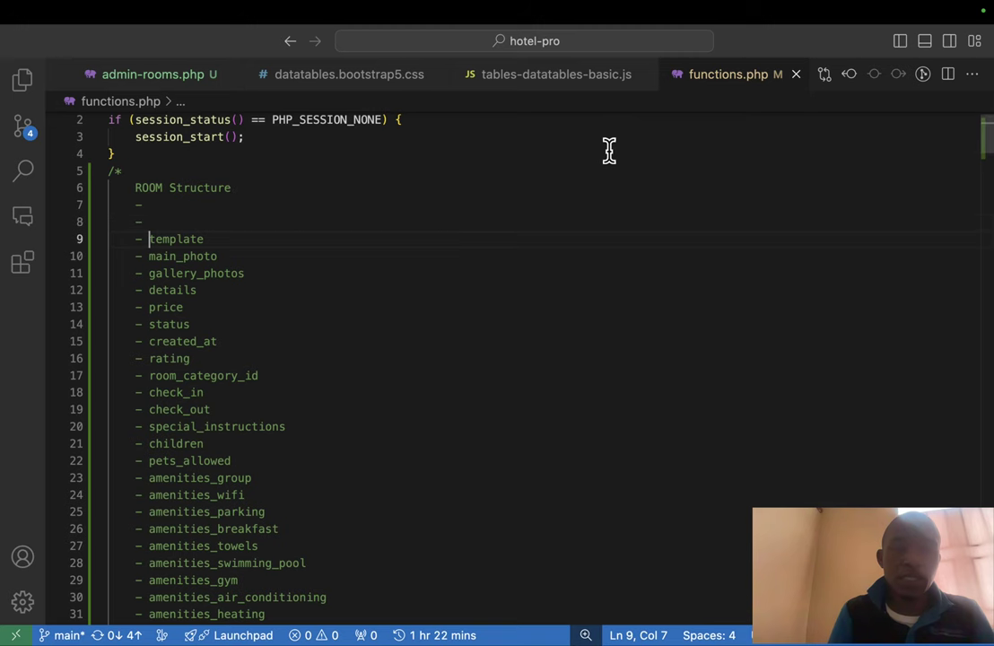
{"action": "key", "text": "shift+alt+Right"}
{"action": "key", "text": "super+x"}
{"action": "key", "text": "ctrl+Left"}
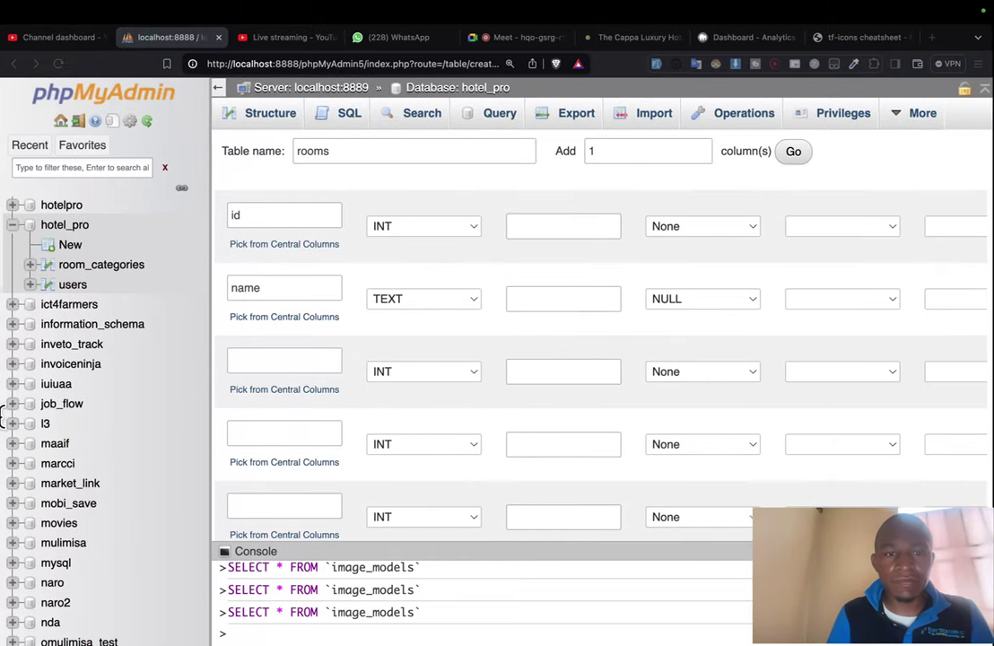
{"action": "left_click", "coordinate": [284, 359]}
{"action": "key", "text": "super+v"}
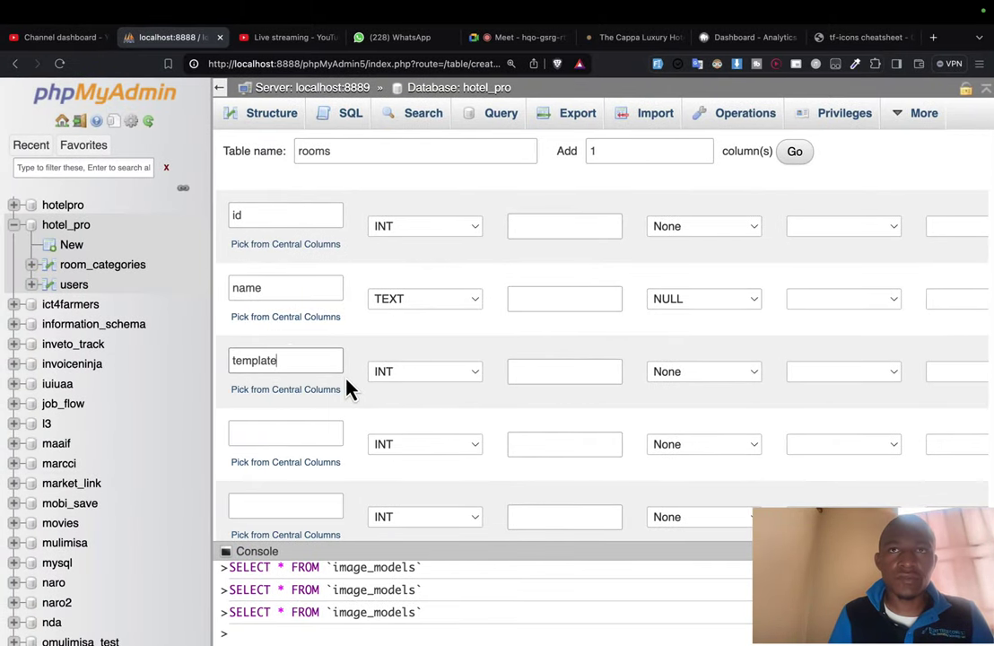
Step: Make the template column a VARCHAR of length 25 with a NULL default
{"action": "left_click", "coordinate": [441, 372]}
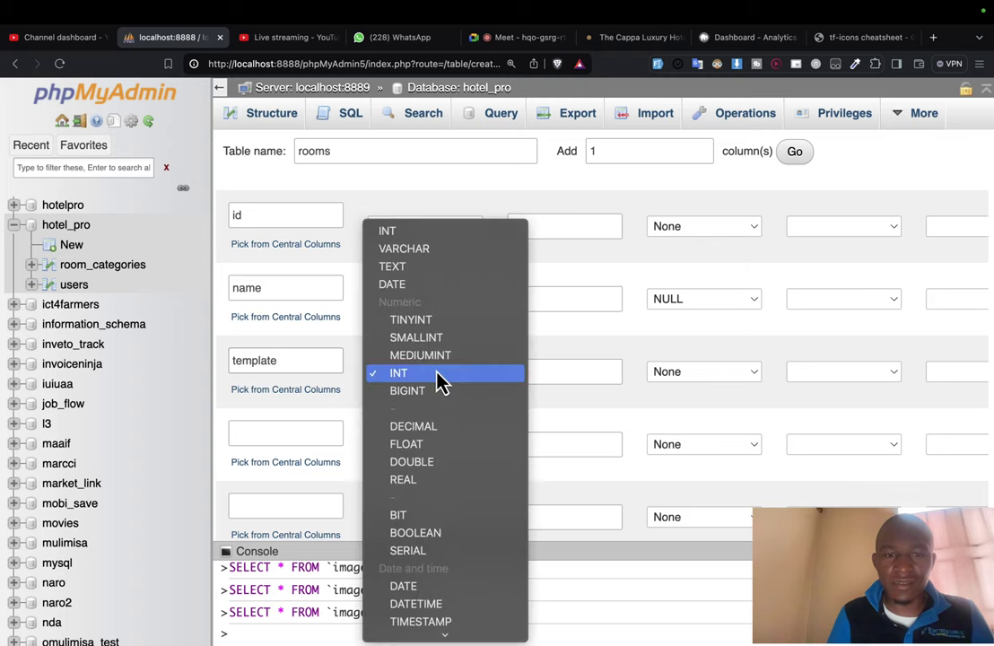
{"action": "left_click", "coordinate": [414, 251]}
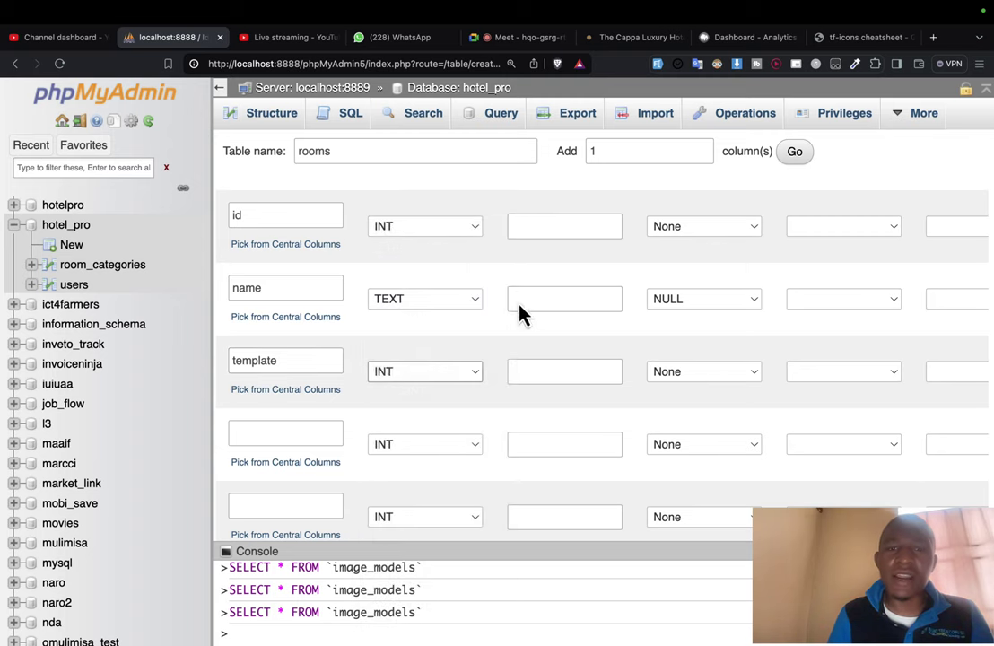
{"action": "left_click", "coordinate": [526, 302]}
{"action": "left_click", "coordinate": [532, 372]}
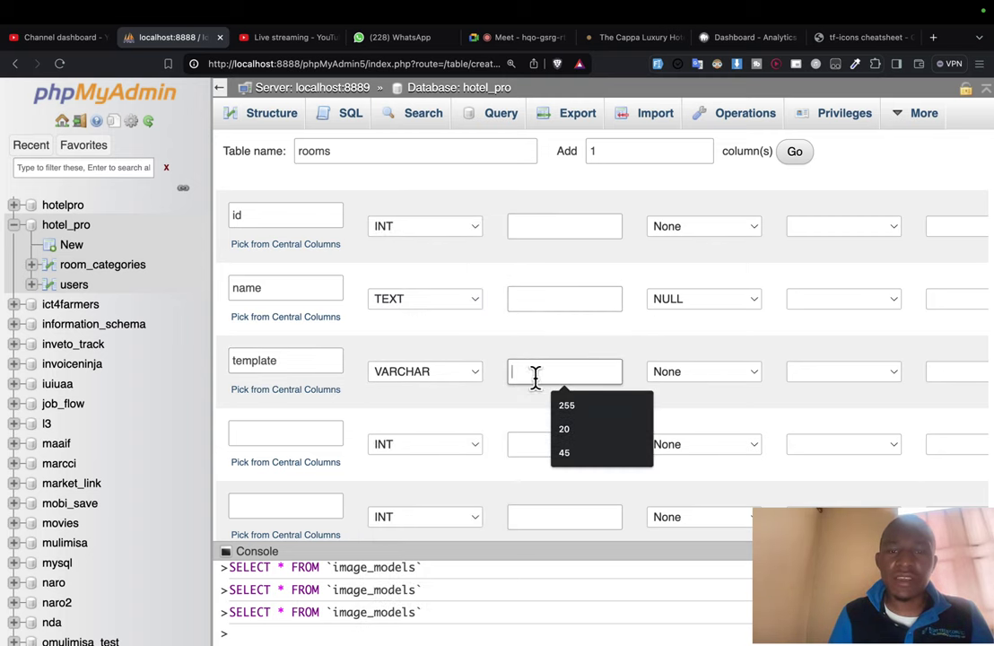
{"action": "left_click", "coordinate": [565, 434]}
{"action": "key", "text": "BackSpace"}
{"action": "type", "text": "5"}
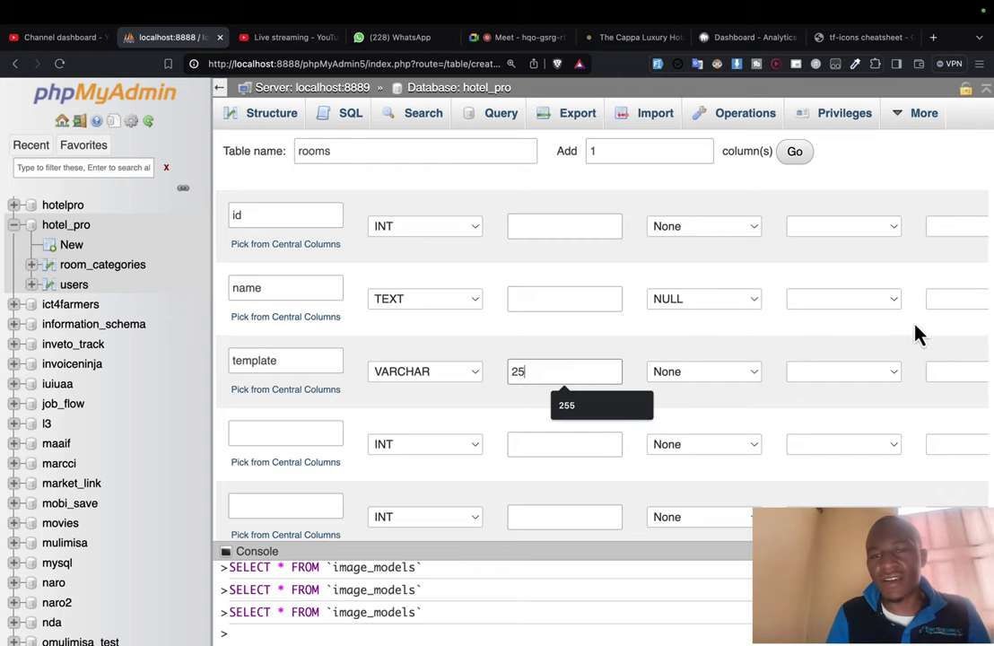
{"action": "left_click", "coordinate": [717, 379]}
{"action": "left_click", "coordinate": [686, 410]}
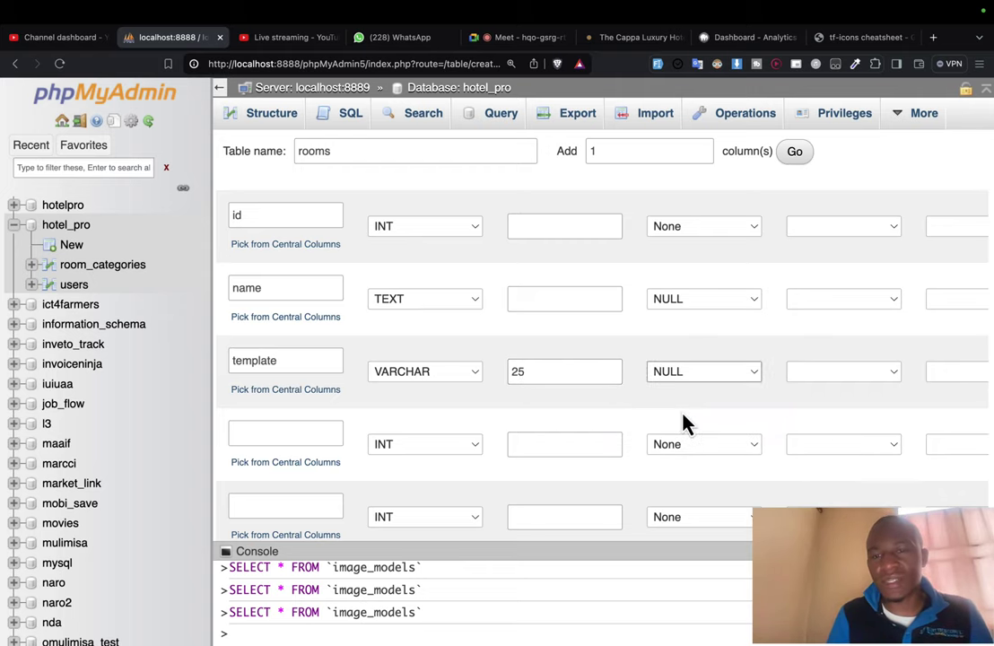
Step: Cut main_photo from the ROOM Structure list in functions.php and paste it as the fourth column name of the rooms table
{"action": "scroll", "coordinate": [679, 391], "scroll_direction": "down", "scroll_amount": 3}
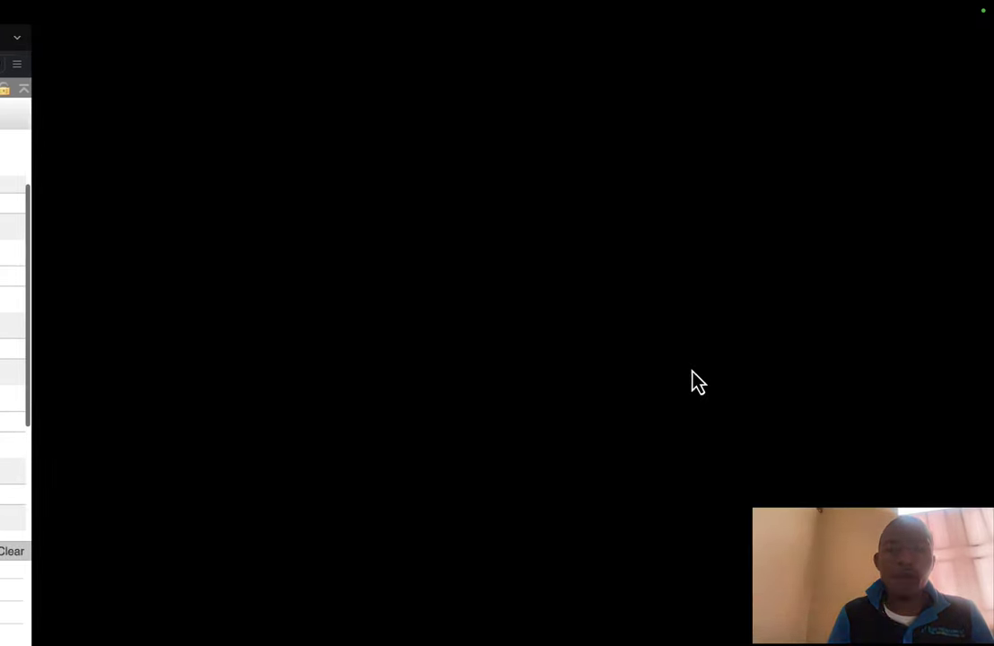
{"action": "key", "text": "shift+alt+Right"}
{"action": "key", "text": "BackSpace"}
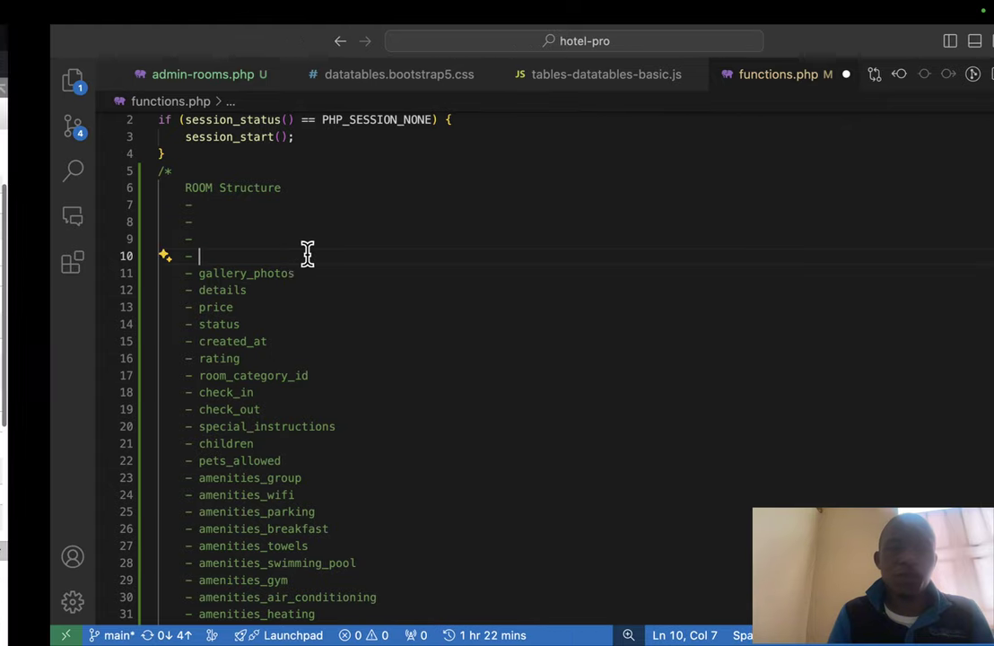
{"action": "key", "text": "ctrl+Left"}
{"action": "left_click", "coordinate": [289, 265]}
{"action": "key", "text": "ctrl+v"}
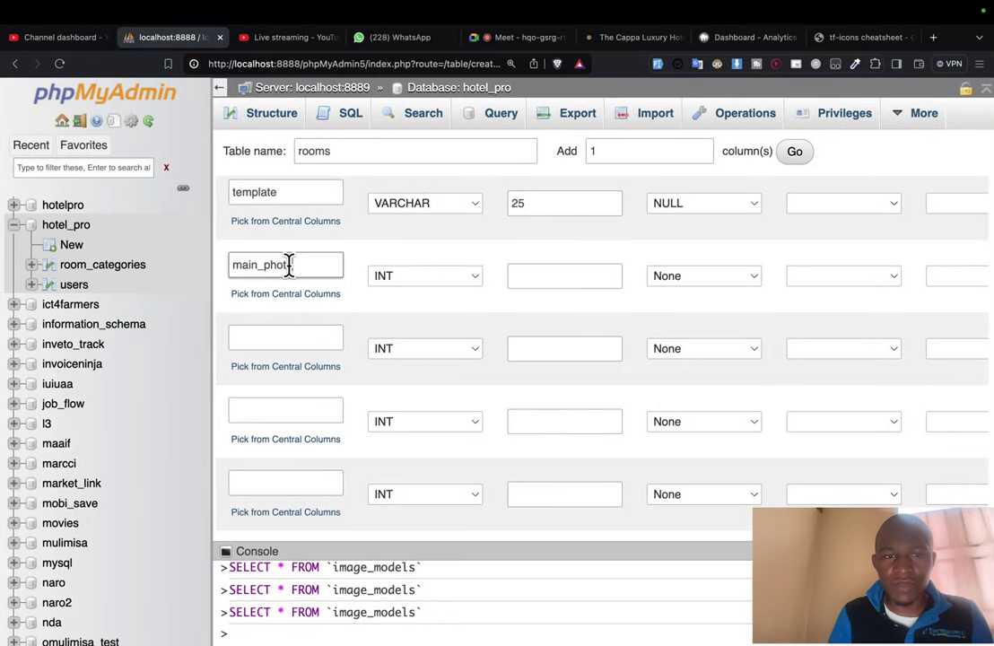
Step: Set the main_photo column's type to TEXT and its default to NULL
{"action": "scroll", "coordinate": [289, 265], "scroll_direction": "up", "scroll_amount": 2}
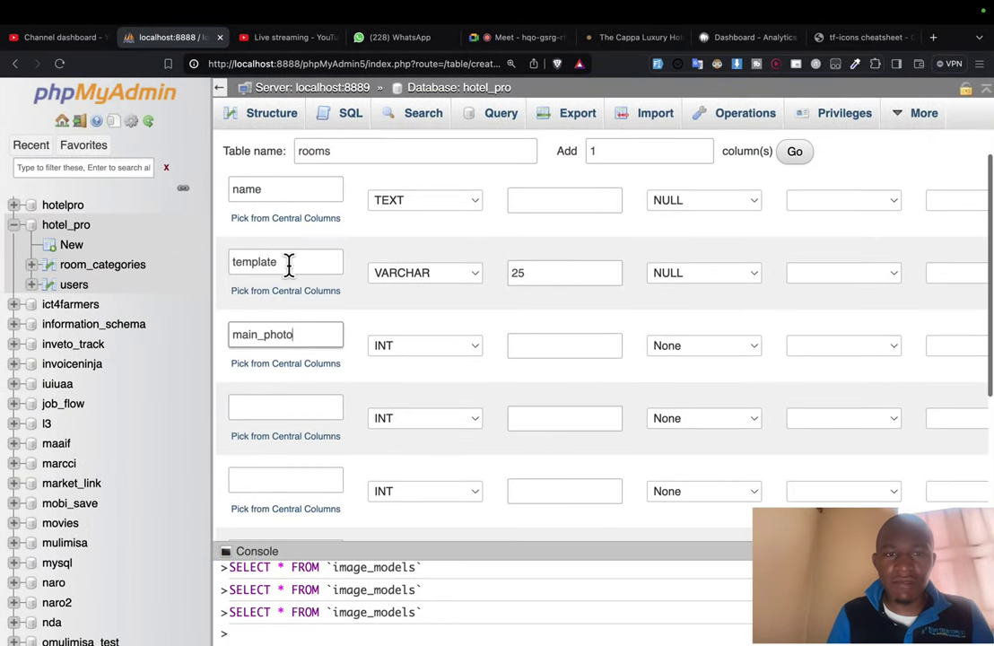
{"action": "left_click", "coordinate": [388, 350]}
{"action": "left_click", "coordinate": [415, 243]}
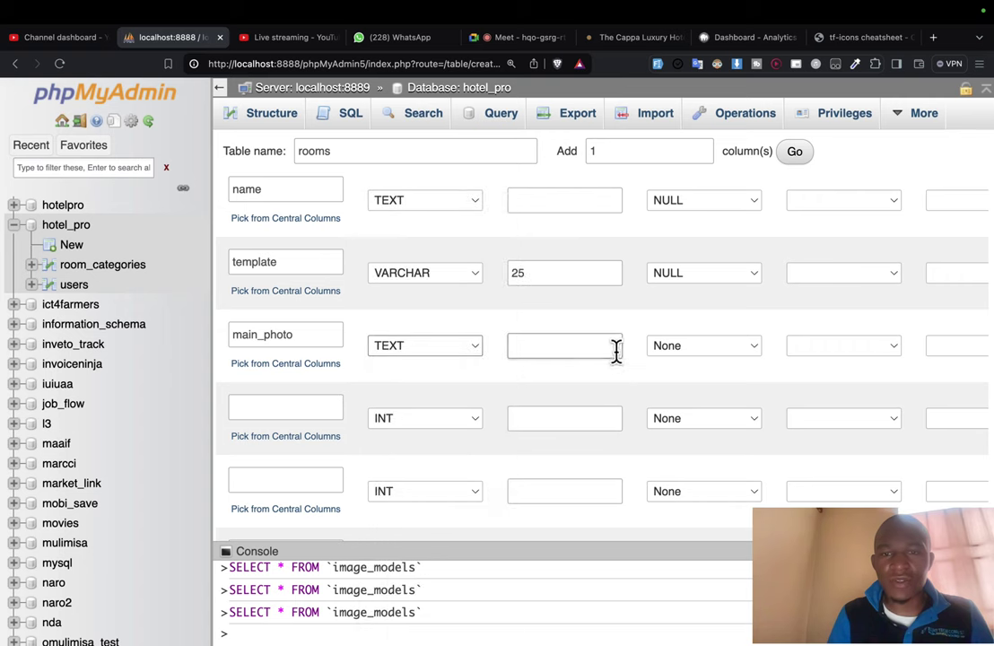
{"action": "left_click", "coordinate": [679, 352]}
{"action": "left_click", "coordinate": [673, 383]}
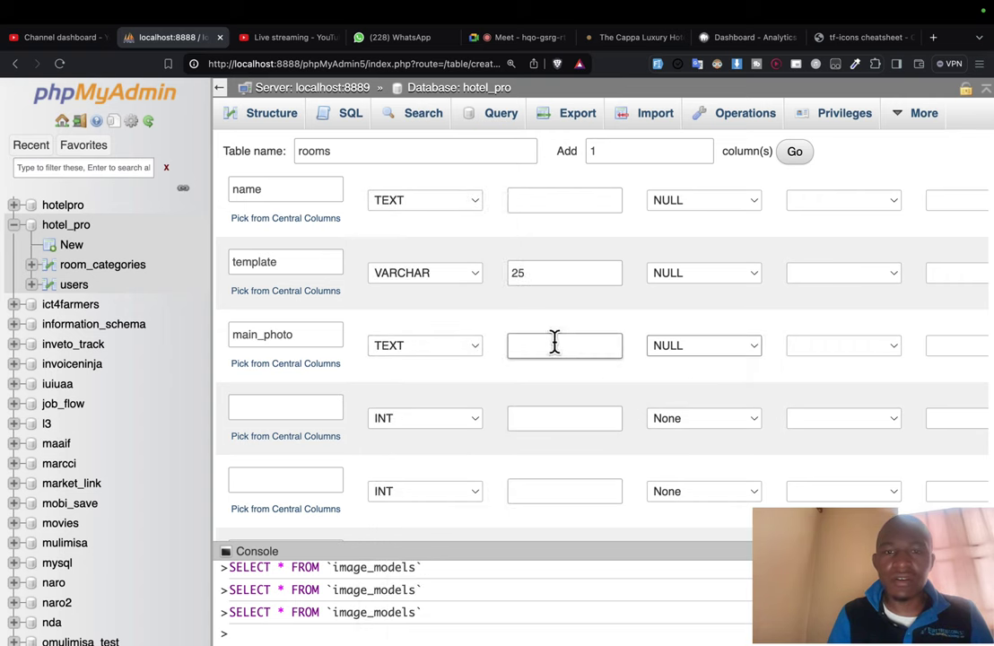
Step: Cut gallery_photos from the ROOM Structure list in functions.php and paste it as the column name below main_photo
{"action": "scroll", "coordinate": [513, 359], "scroll_direction": "down", "scroll_amount": 3}
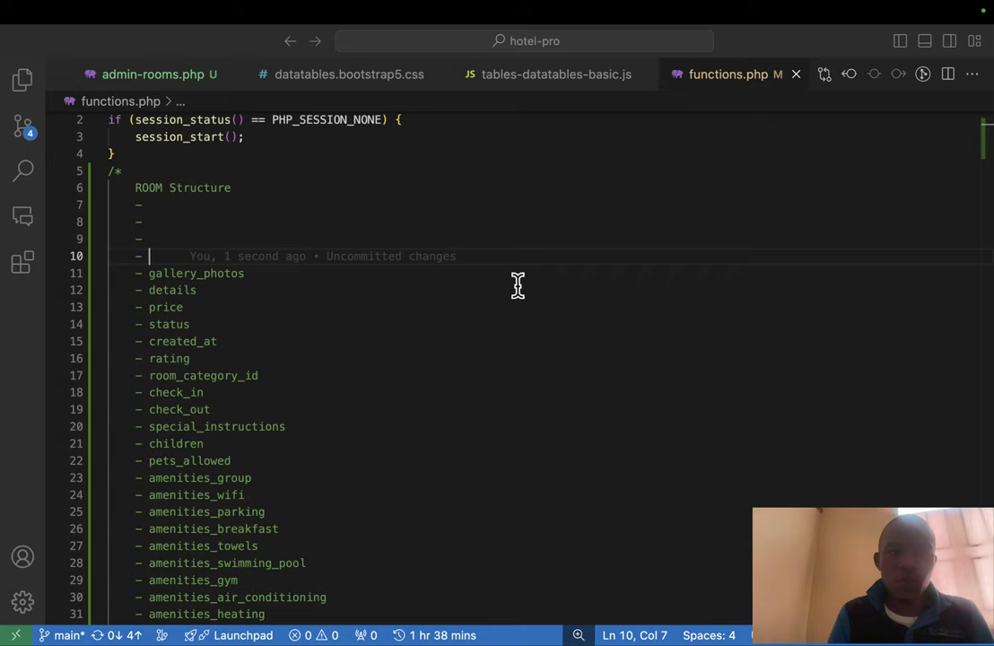
{"action": "key", "text": "Down"}
{"action": "key", "text": "shift+End"}
{"action": "key", "text": "super+x"}
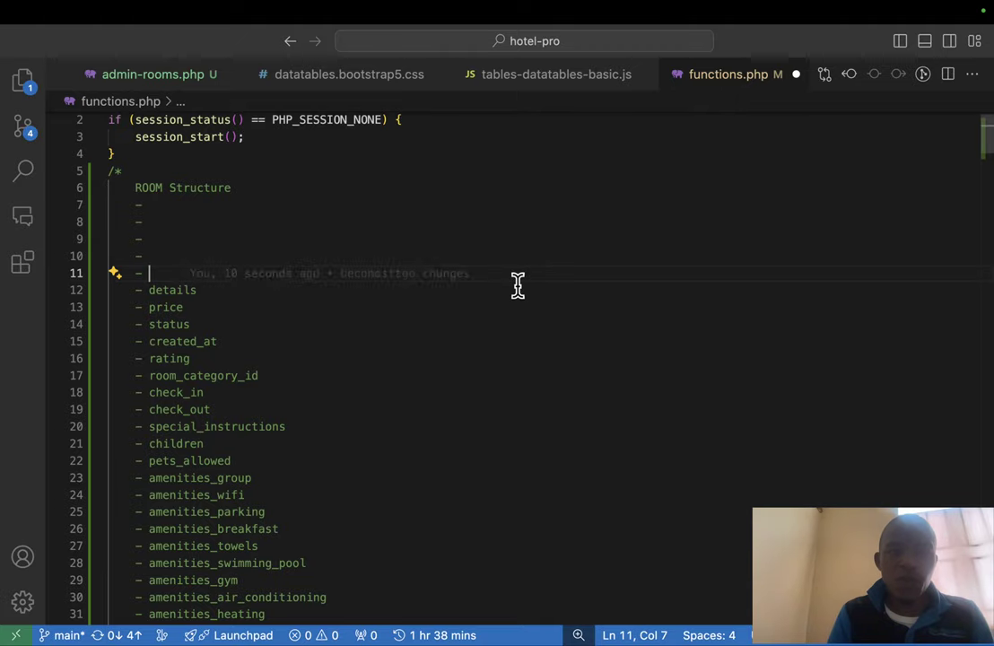
{"action": "key", "text": "ctrl+Right"}
{"action": "left_click", "coordinate": [284, 296]}
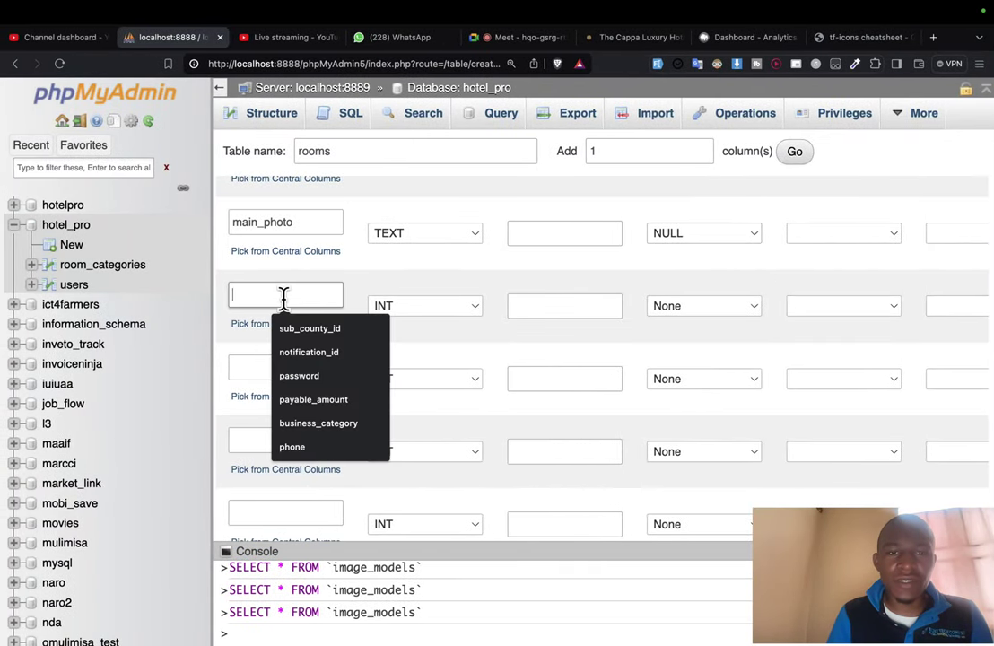
{"action": "key", "text": "super+v"}
Step: Set the gallery_photos column's type to TEXT and its default to NULL
{"action": "left_click", "coordinate": [430, 310]}
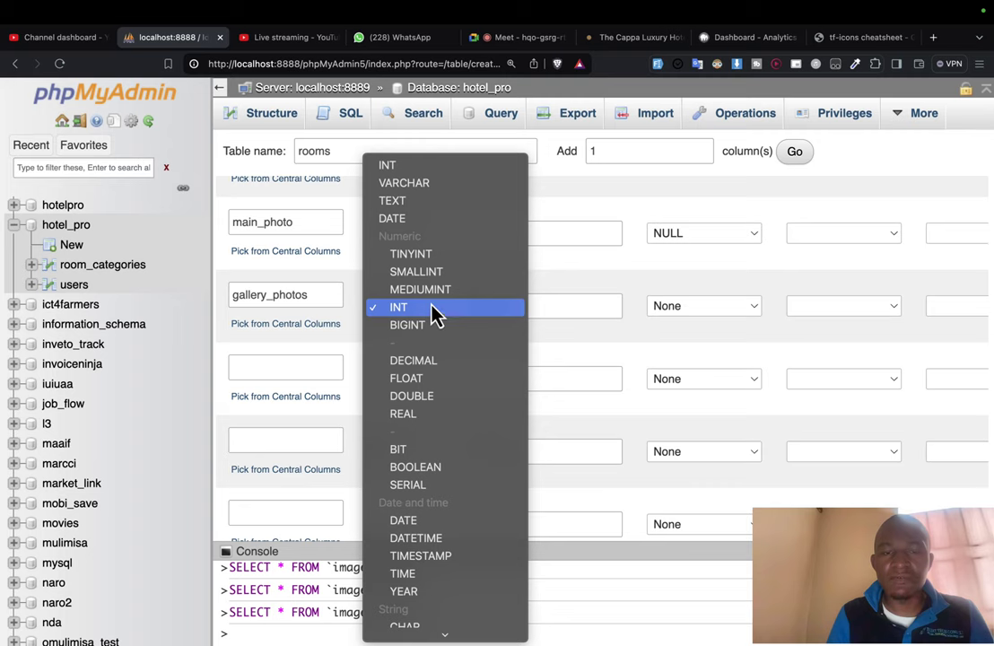
{"action": "left_click", "coordinate": [415, 201]}
{"action": "left_click", "coordinate": [710, 312]}
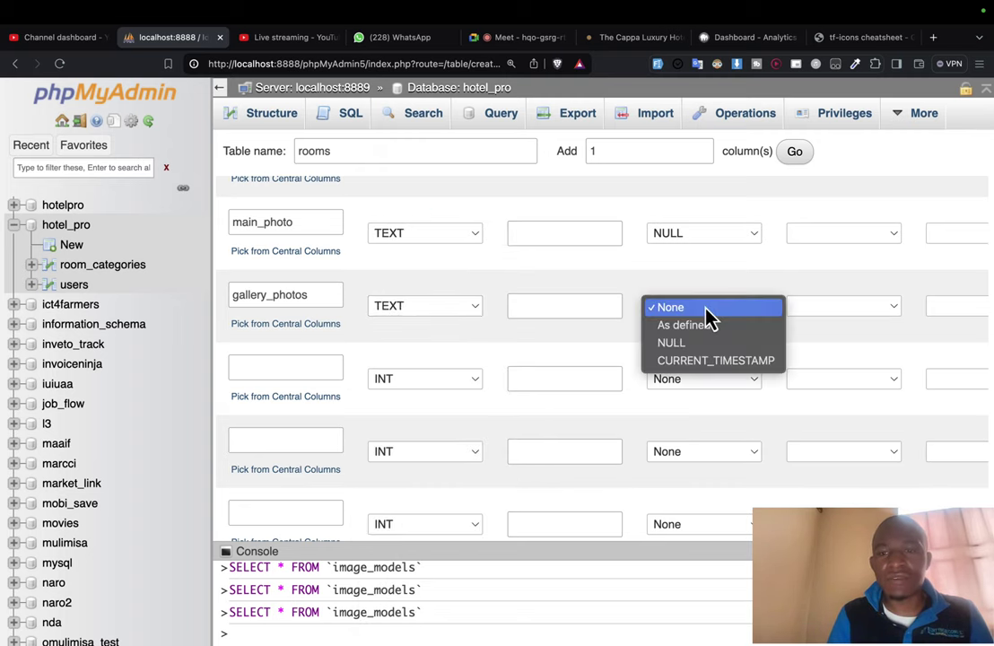
{"action": "left_click", "coordinate": [691, 348]}
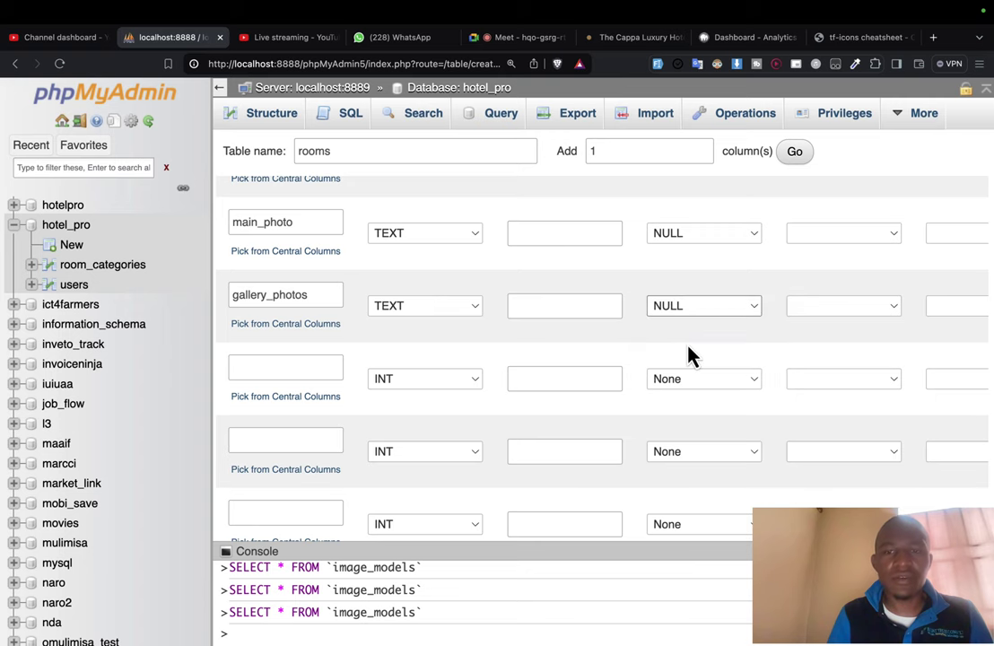
Step: Cut details from the ROOM Structure list in functions.php and paste it as the column name below gallery_photos
{"action": "key", "text": "ctrl+Right"}
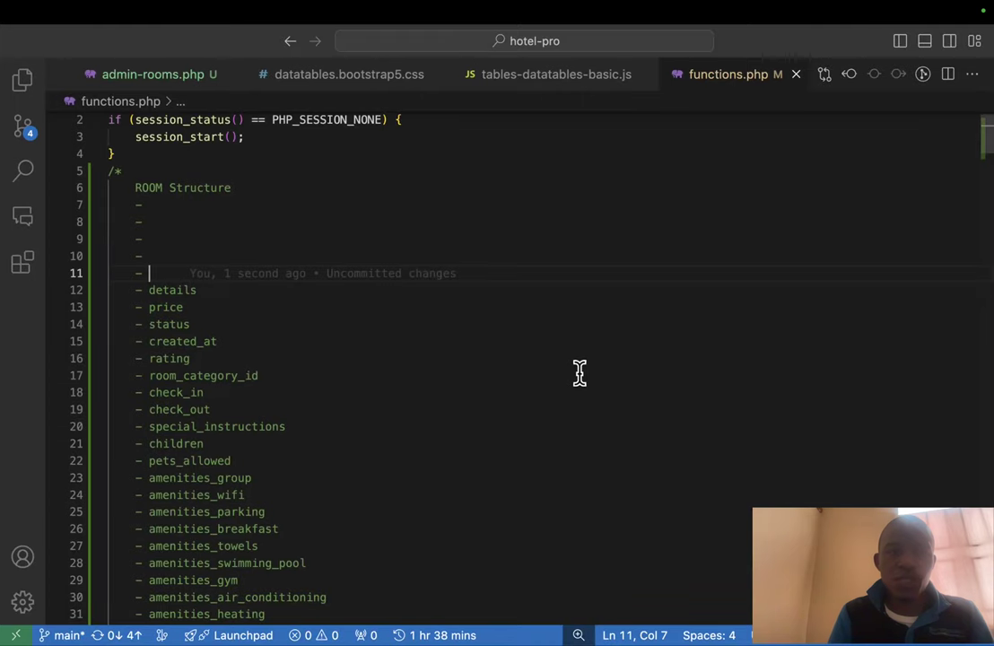
{"action": "key", "text": "Down"}
{"action": "key", "text": "shift+End"}
{"action": "key", "text": "ctrl+Left"}
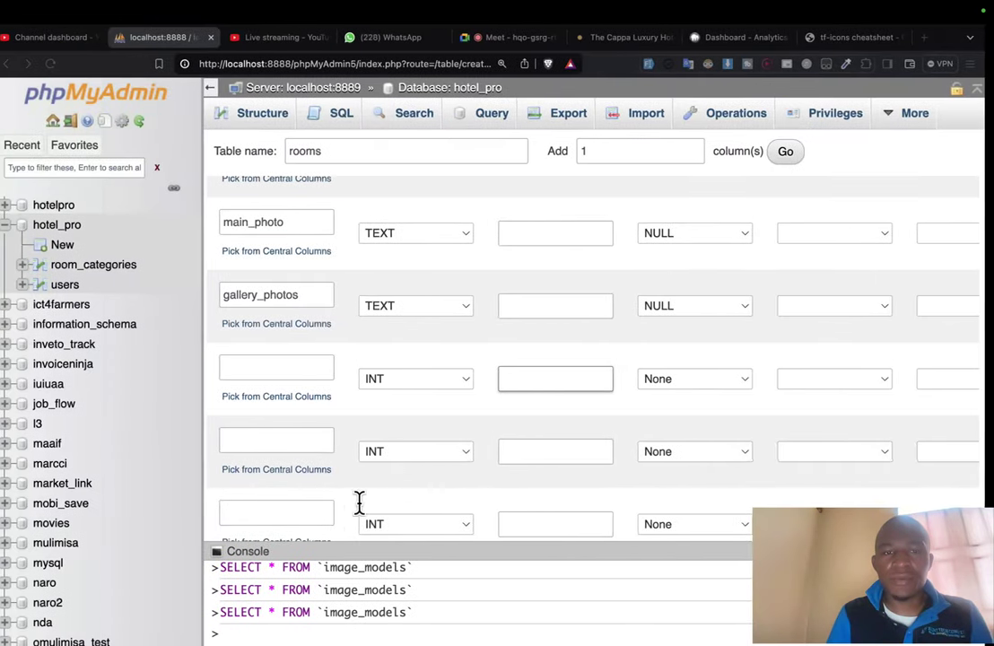
{"action": "left_click", "coordinate": [296, 368]}
{"action": "key", "text": "super+v"}
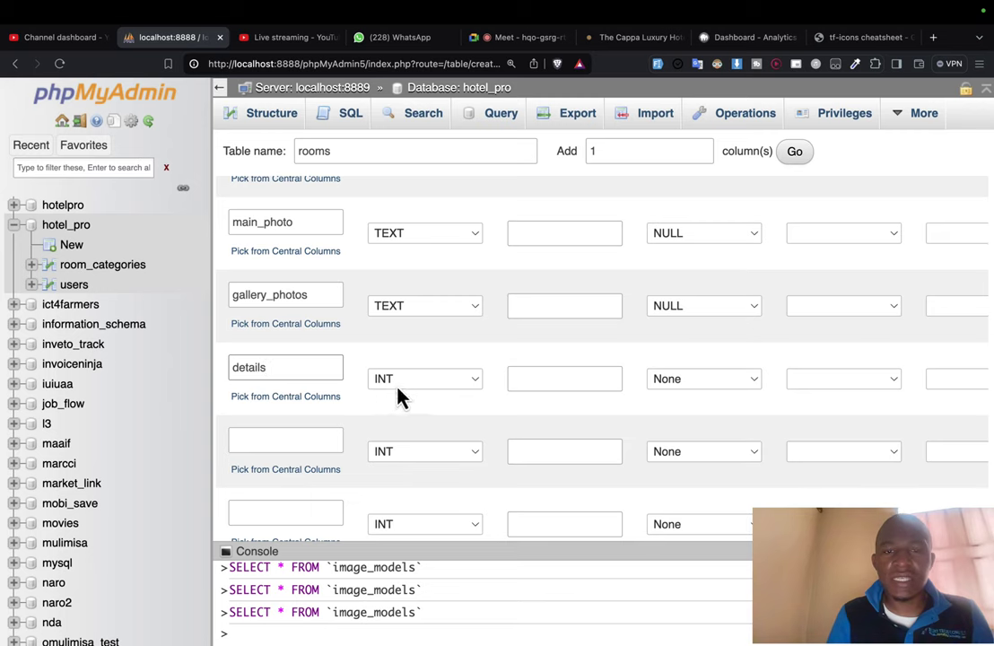
Step: Set the details column's type to TEXT and its default to NULL
{"action": "left_click", "coordinate": [398, 388]}
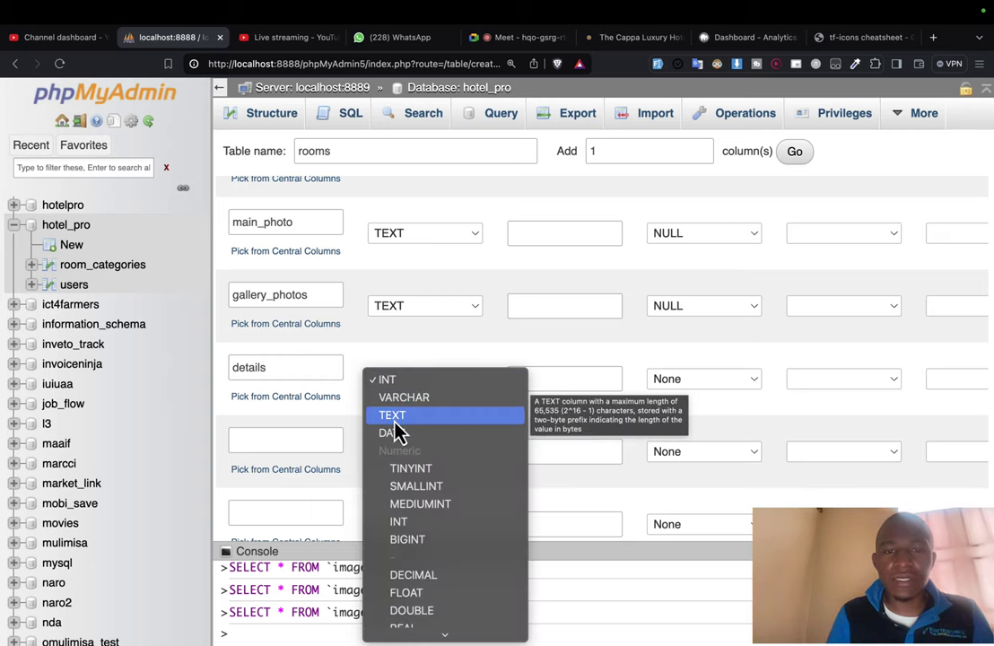
{"action": "left_click", "coordinate": [394, 423]}
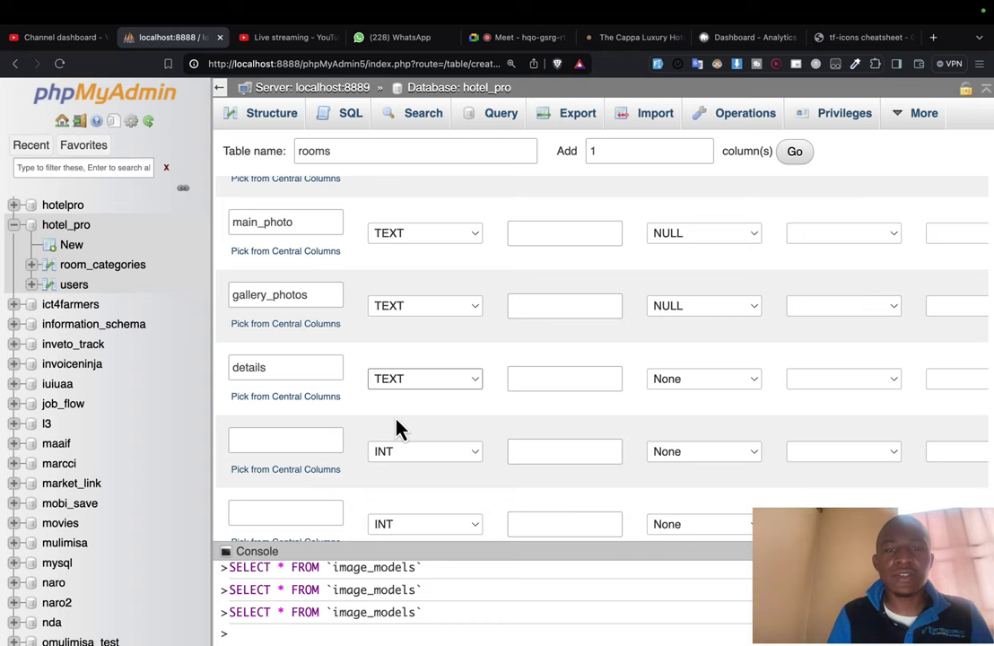
{"action": "left_click", "coordinate": [681, 378]}
Step: Cut price from the ROOM Structure list in functions.php and paste it as the column name below details
{"action": "key", "text": "ctrl+Right"}
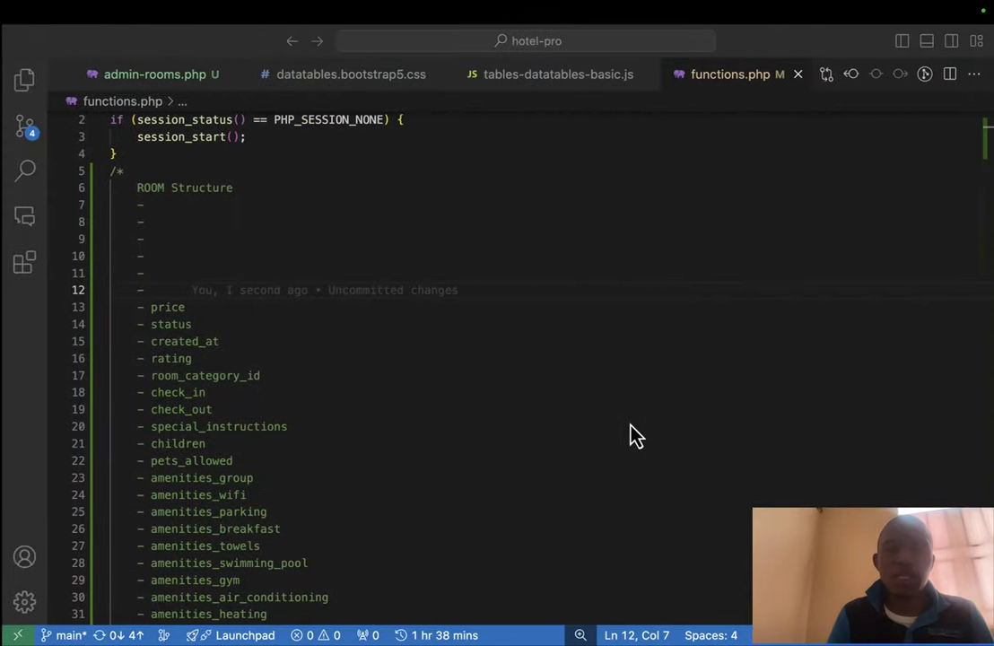
{"action": "double_click", "coordinate": [160, 307]}
{"action": "key", "text": "BackSpace"}
{"action": "key", "text": "ctrl+Left"}
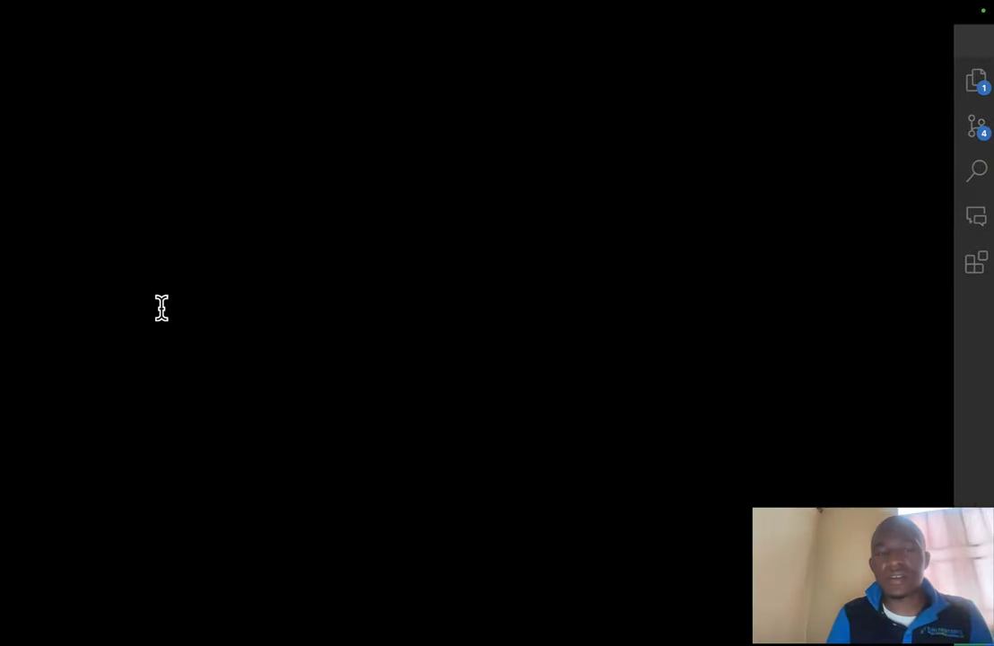
{"action": "left_click", "coordinate": [273, 442]}
{"action": "key", "text": "super+v"}
Step: Keep the price column's type as INT
{"action": "scroll", "coordinate": [274, 448], "scroll_direction": "down", "scroll_amount": 1}
{"action": "scroll", "coordinate": [274, 447], "scroll_direction": "down", "scroll_amount": 2}
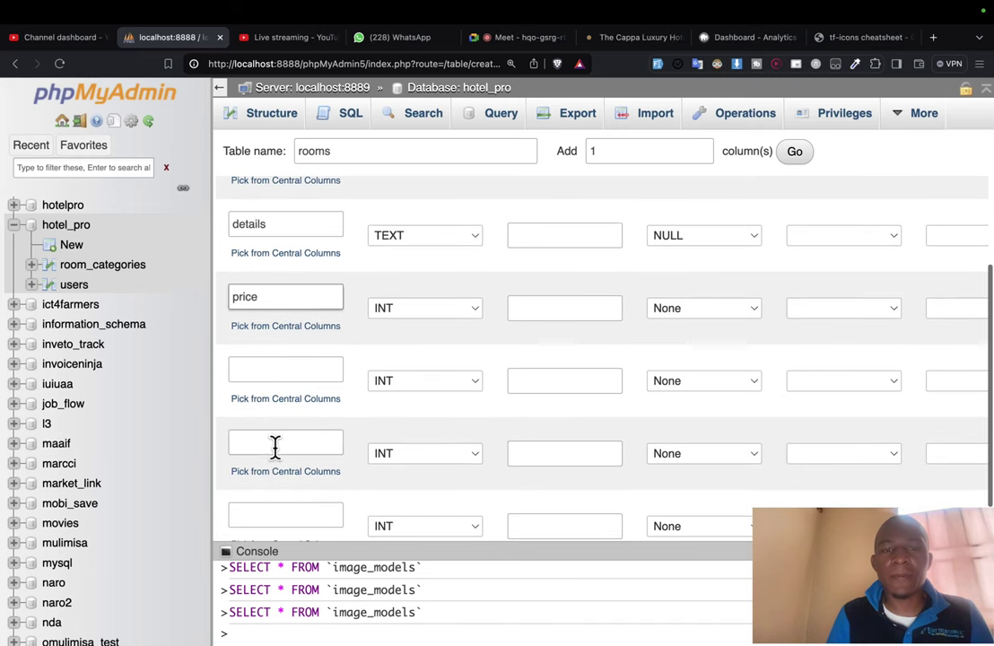
{"action": "left_click", "coordinate": [424, 310]}
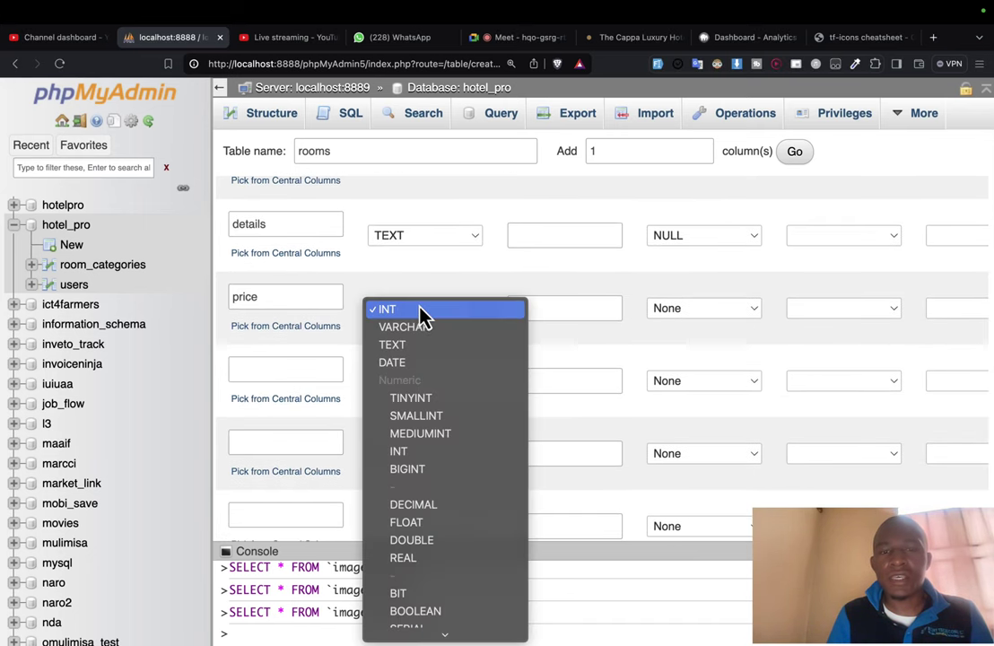
{"action": "left_click", "coordinate": [420, 310]}
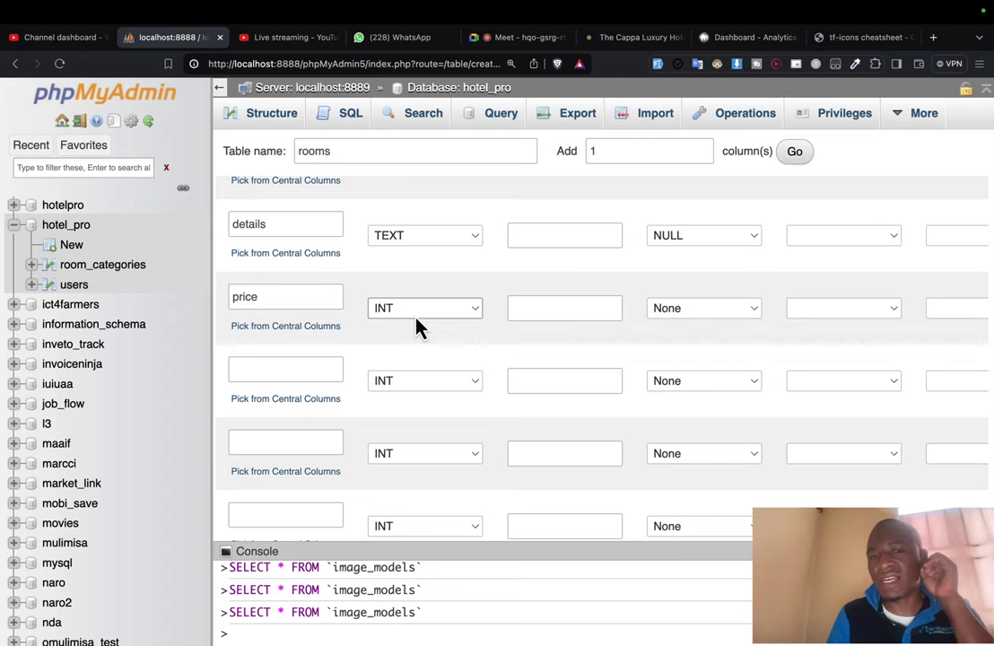
Step: Set the price column's default to NULL
{"action": "left_click", "coordinate": [668, 309]}
{"action": "left_click", "coordinate": [694, 356]}
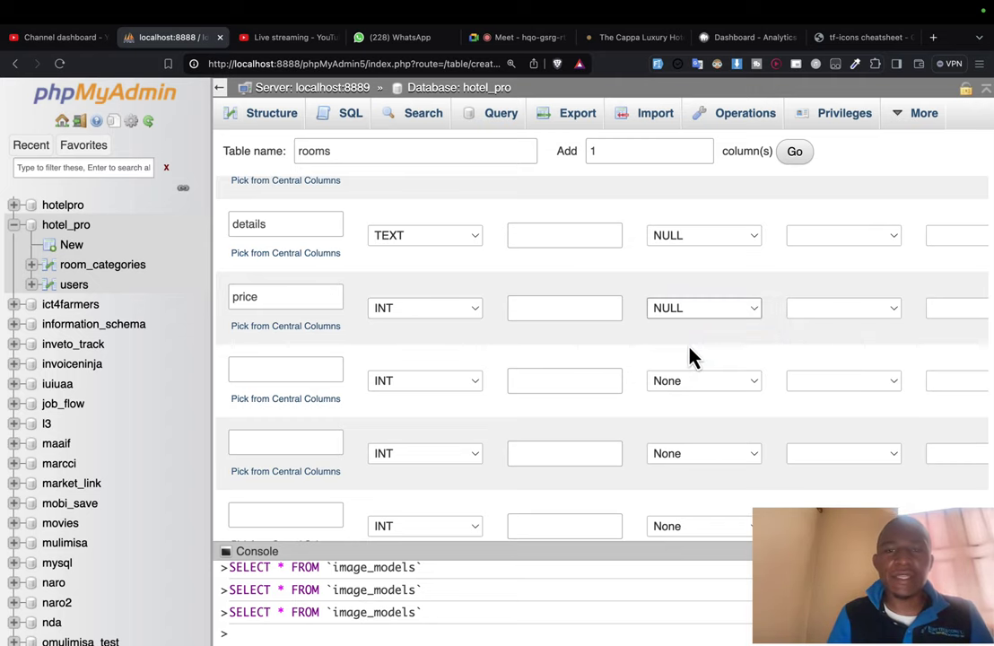
Step: Remove status from the ROOM Structure list in functions.php and enter it as the column name below price
{"action": "key", "text": "ctrl+Right"}
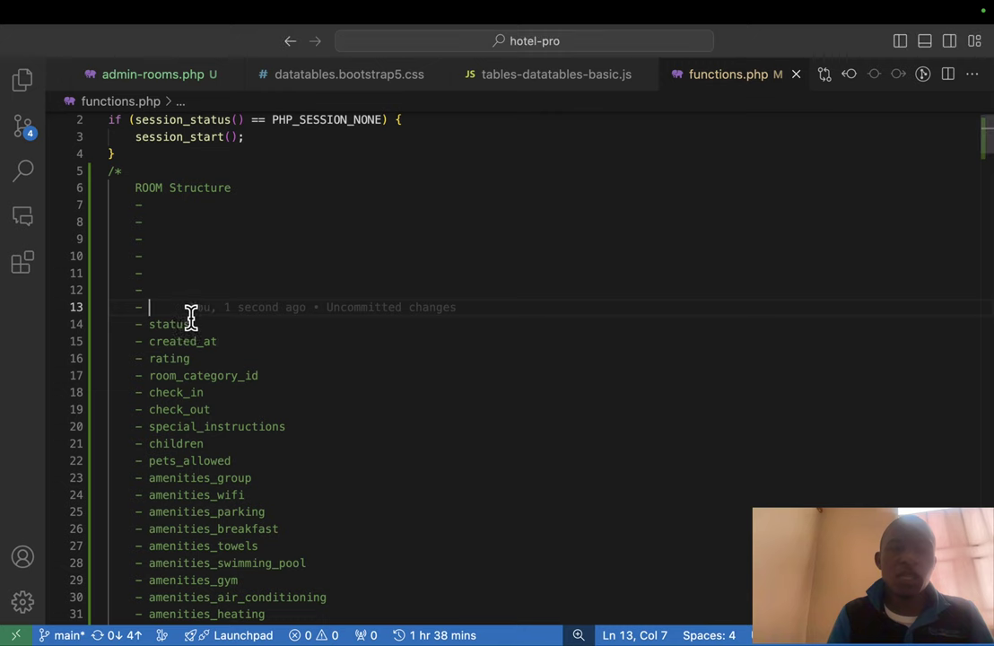
{"action": "double_click", "coordinate": [188, 322]}
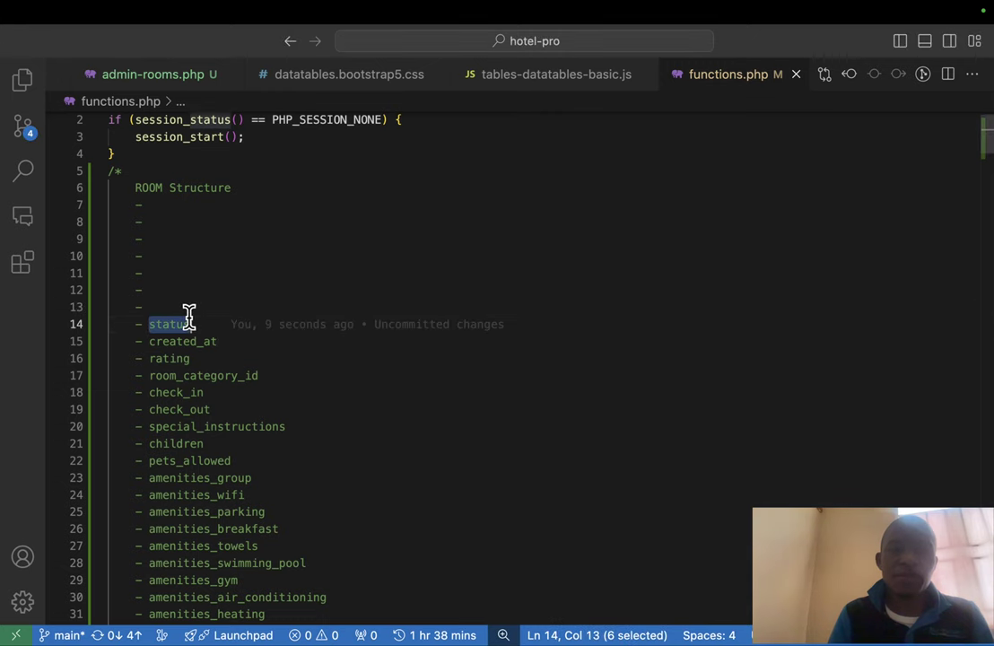
{"action": "key", "text": "BackSpace"}
{"action": "key", "text": "ctrl+Left"}
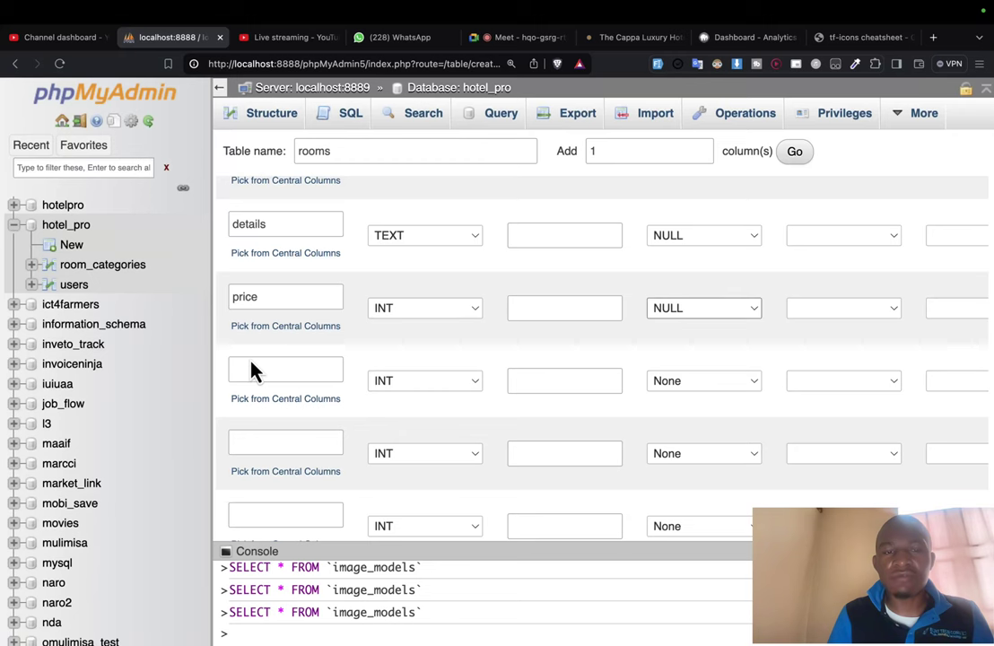
{"action": "left_click", "coordinate": [255, 370]}
{"action": "type", "text": "status"}
Step: Set the status column's type to VARCHAR, its length to 35 and its default to NULL
{"action": "left_click", "coordinate": [424, 382]}
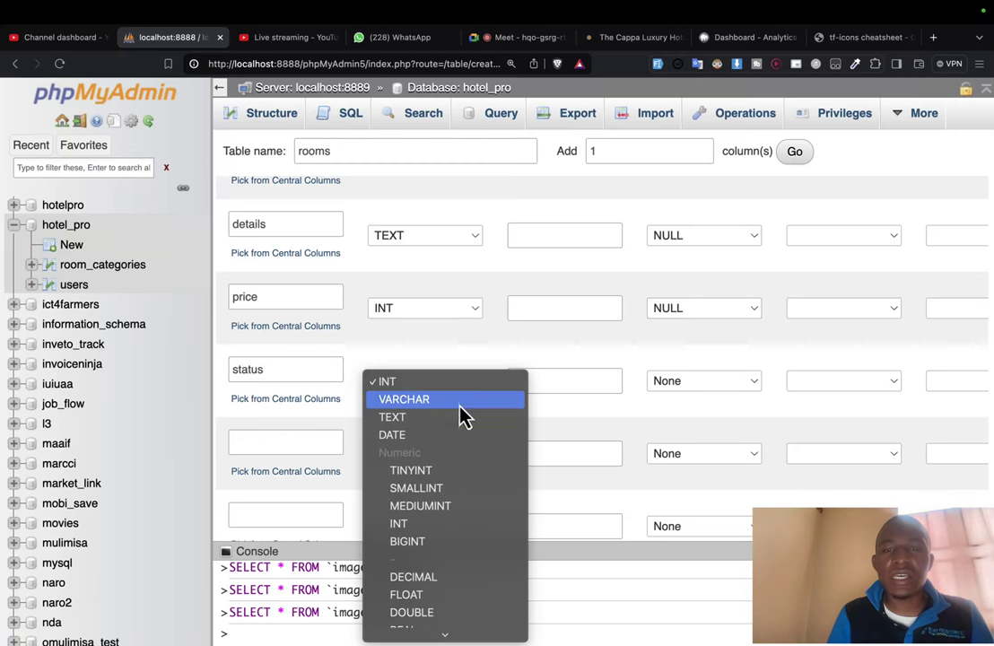
{"action": "left_click", "coordinate": [457, 401]}
{"action": "left_click", "coordinate": [552, 381]}
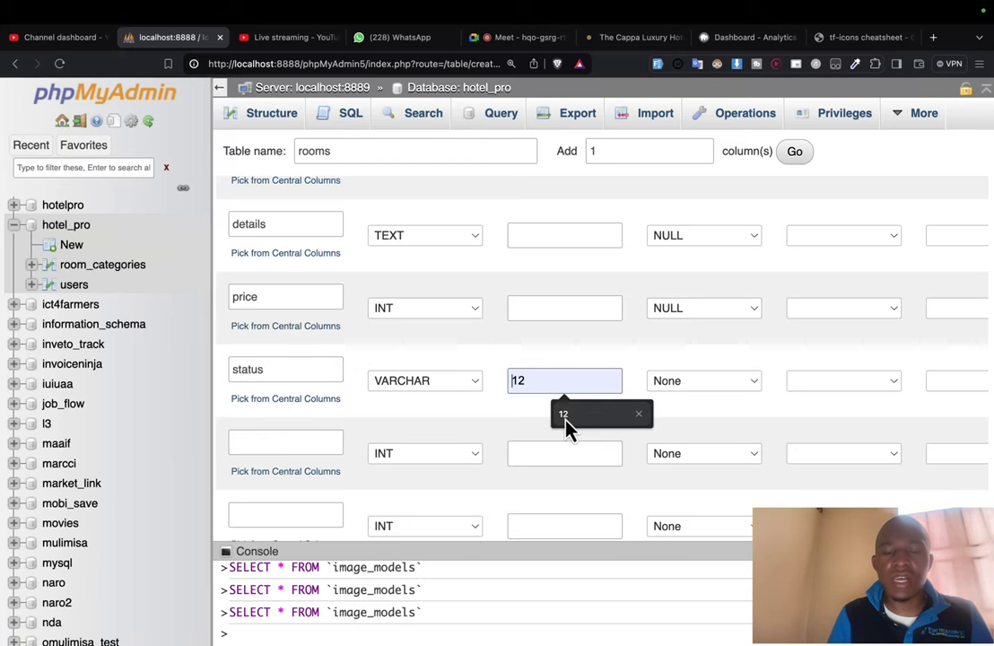
{"action": "left_click", "coordinate": [564, 417]}
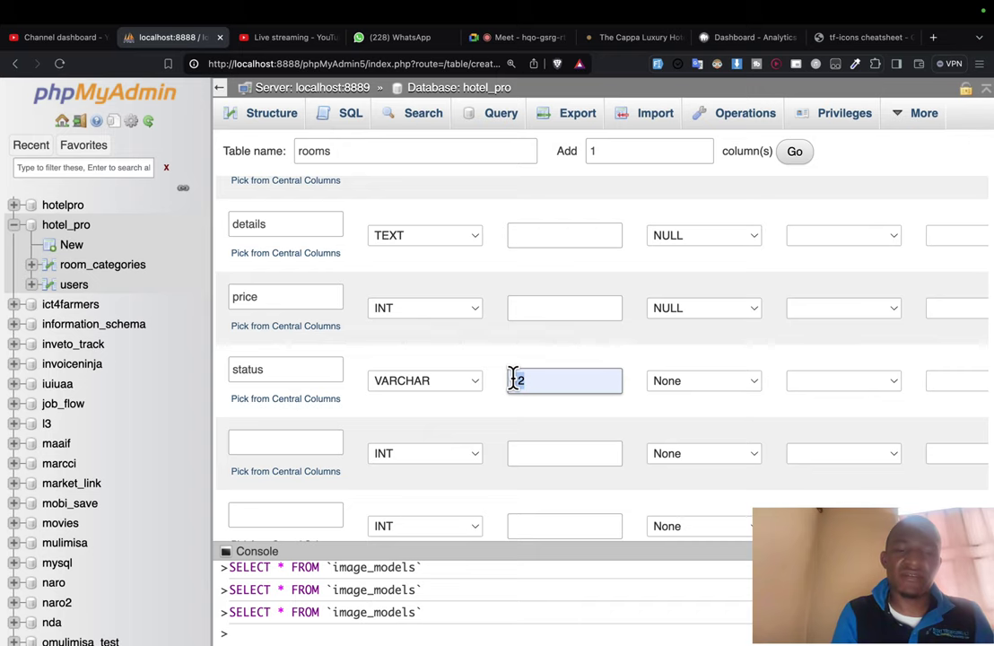
{"action": "type", "text": "35"}
{"action": "left_click", "coordinate": [682, 380]}
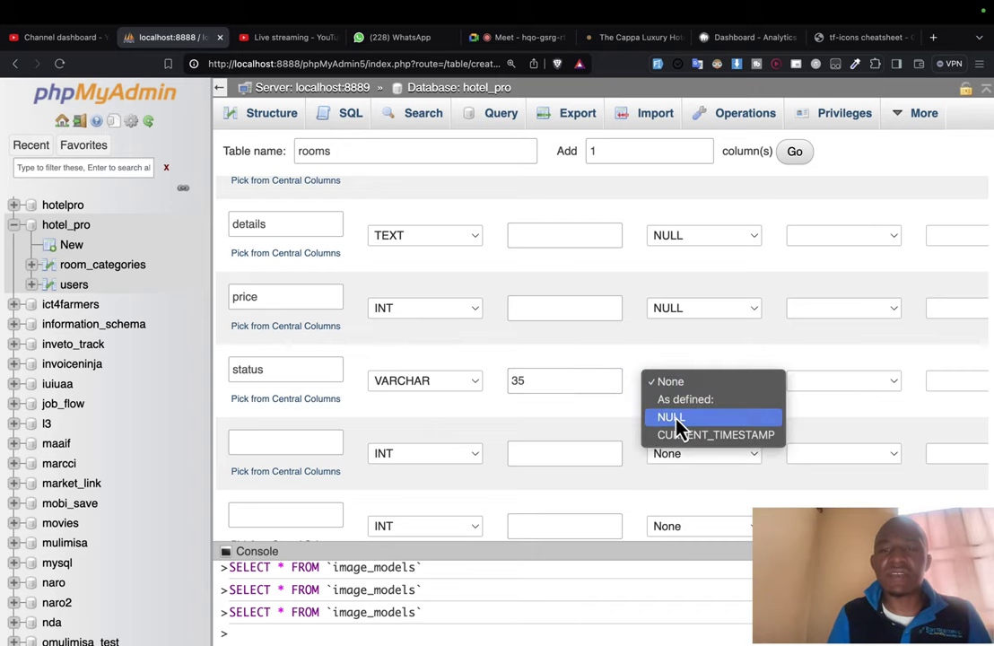
{"action": "left_click", "coordinate": [677, 422]}
Step: Cut created_at from the ROOM Structure list in functions.php and paste it as the column name below status
{"action": "scroll", "coordinate": [678, 428], "scroll_direction": "down", "scroll_amount": 4}
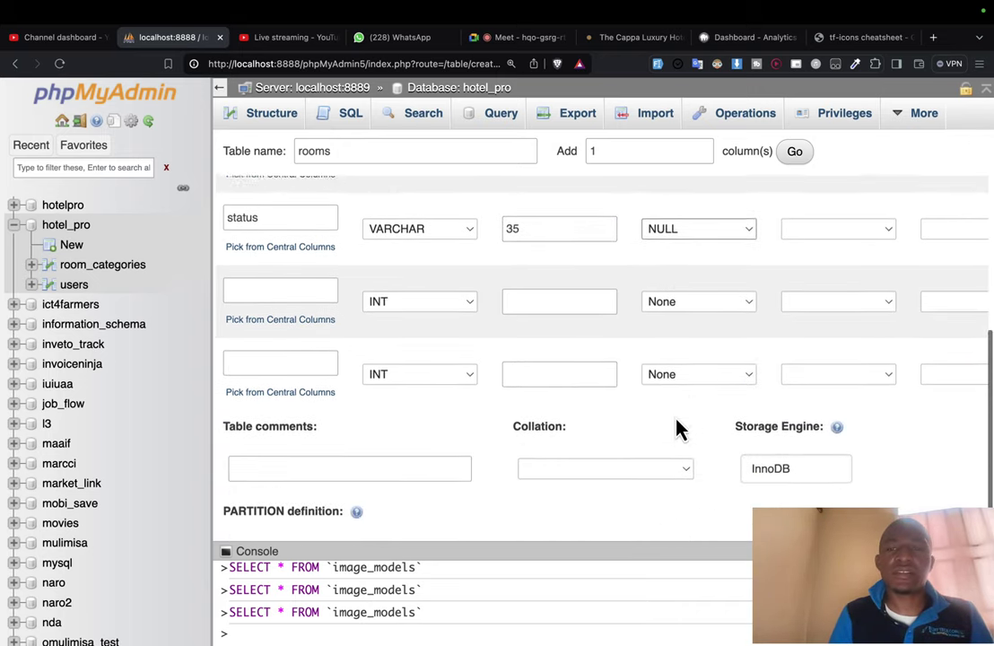
{"action": "key", "text": "super+Tab"}
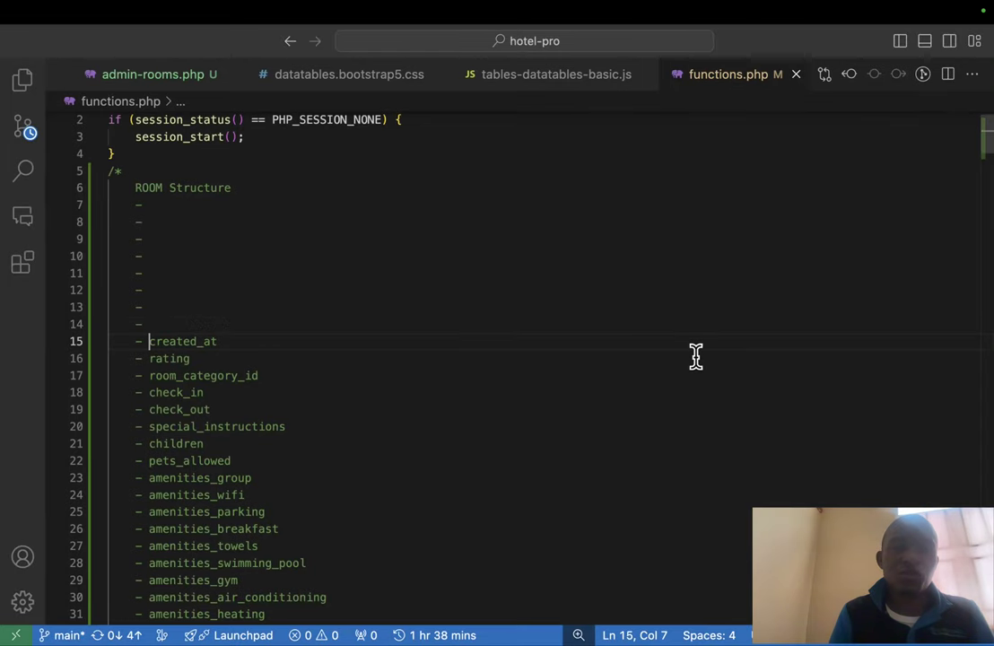
{"action": "key", "text": "shift+End"}
{"action": "key", "text": "super+x"}
{"action": "key", "text": "super+Tab"}
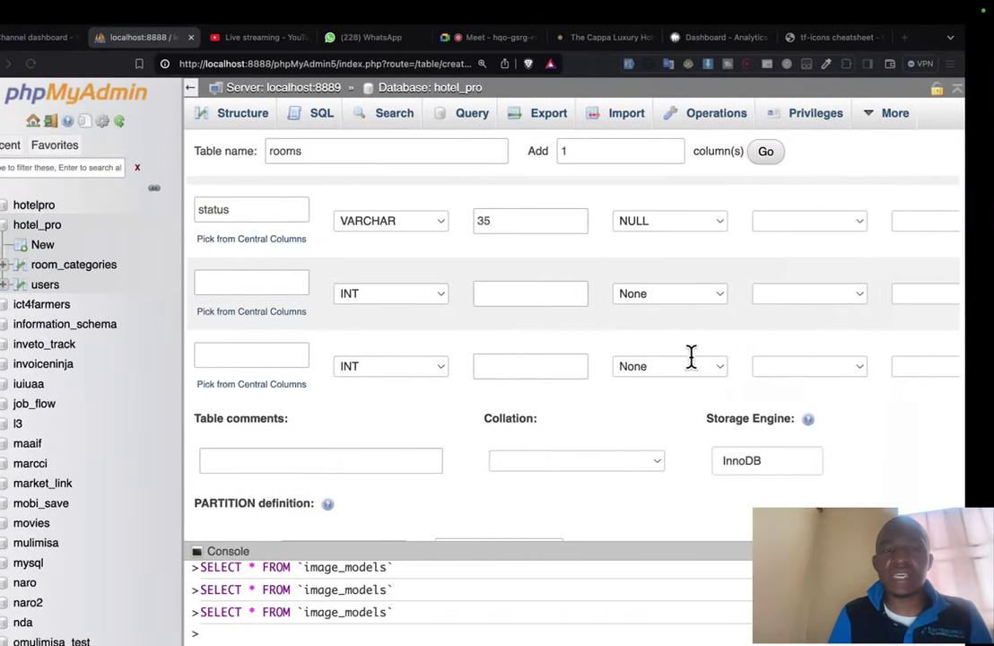
{"action": "left_click", "coordinate": [318, 281]}
{"action": "key", "text": "super+v"}
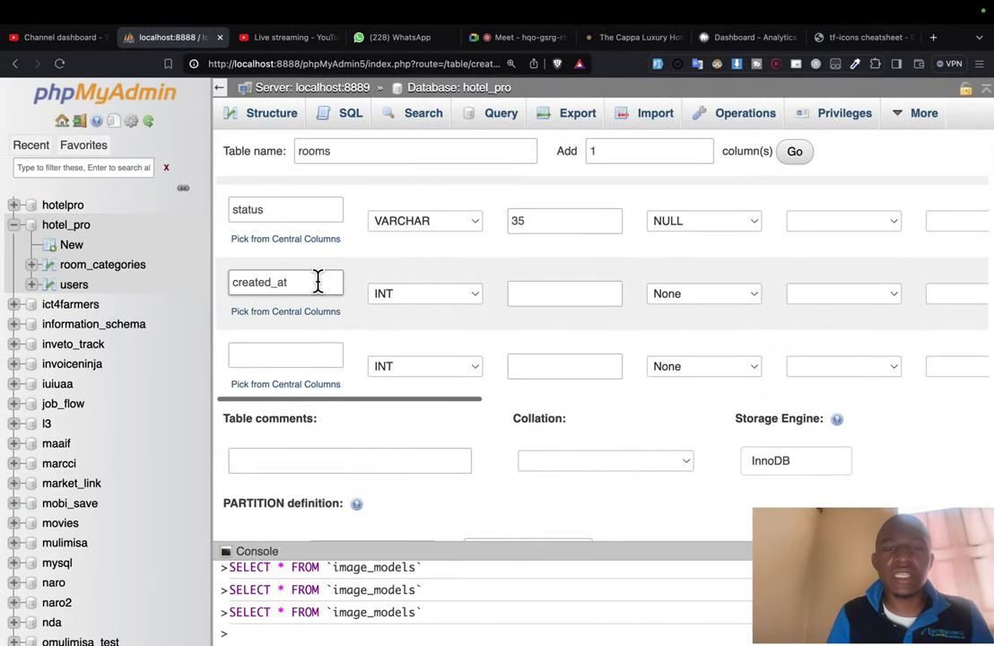
Step: Set the created_at column's type to VARCHAR, its length to 100 and its default to NULL
{"action": "scroll", "coordinate": [321, 327], "scroll_direction": "up", "scroll_amount": 2}
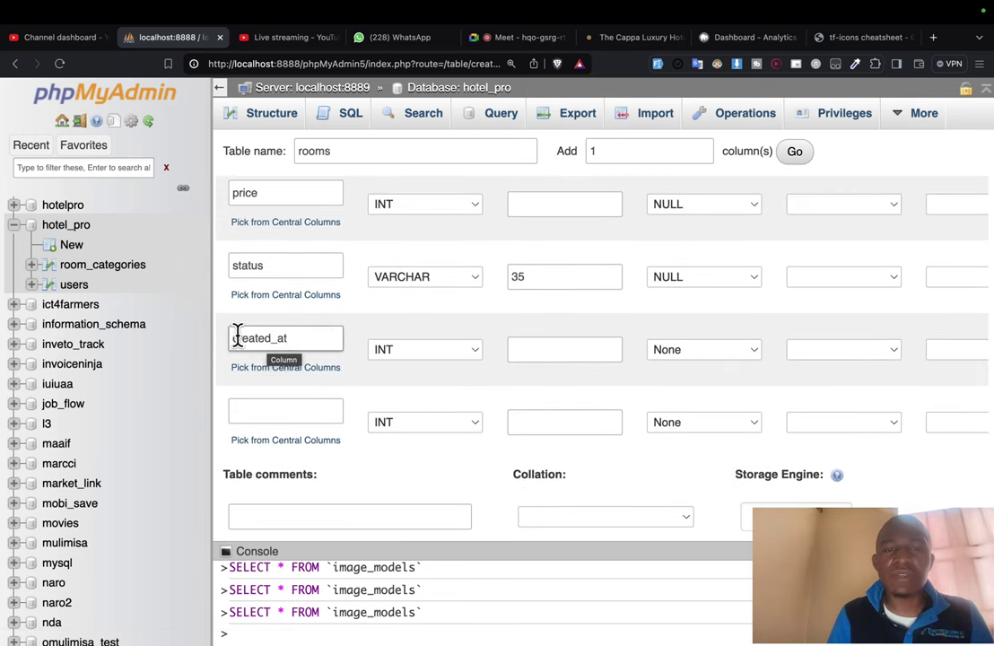
{"action": "left_click", "coordinate": [411, 350]}
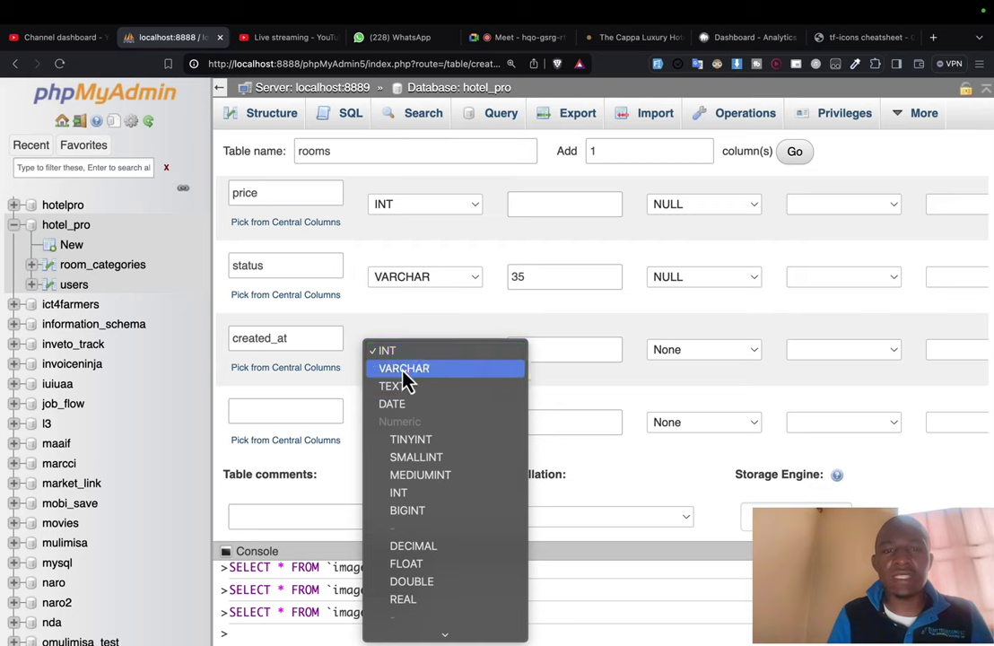
{"action": "left_click", "coordinate": [405, 369]}
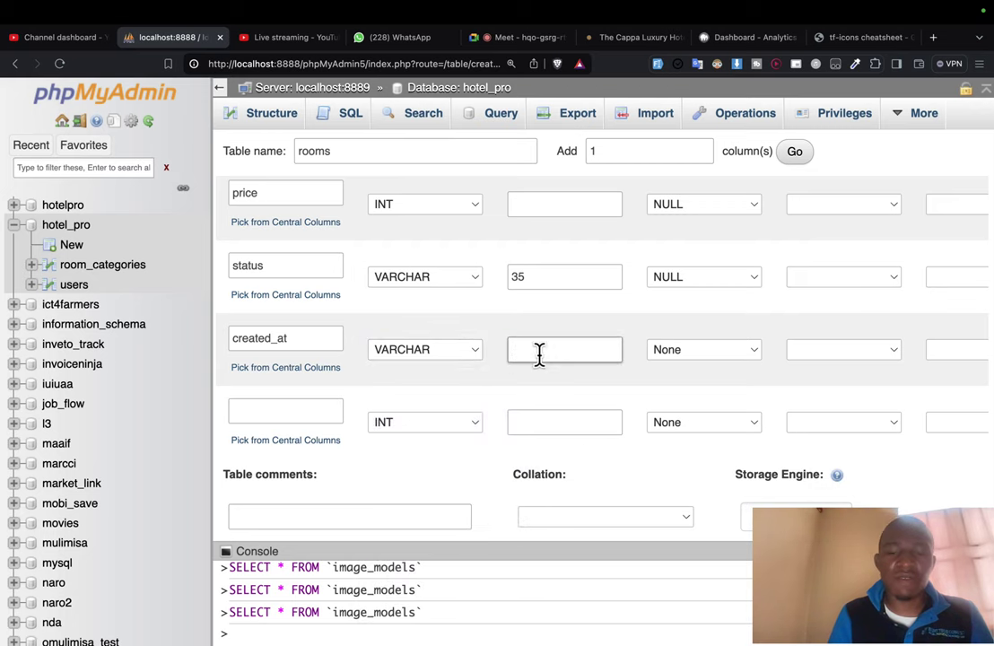
{"action": "left_click", "coordinate": [703, 350]}
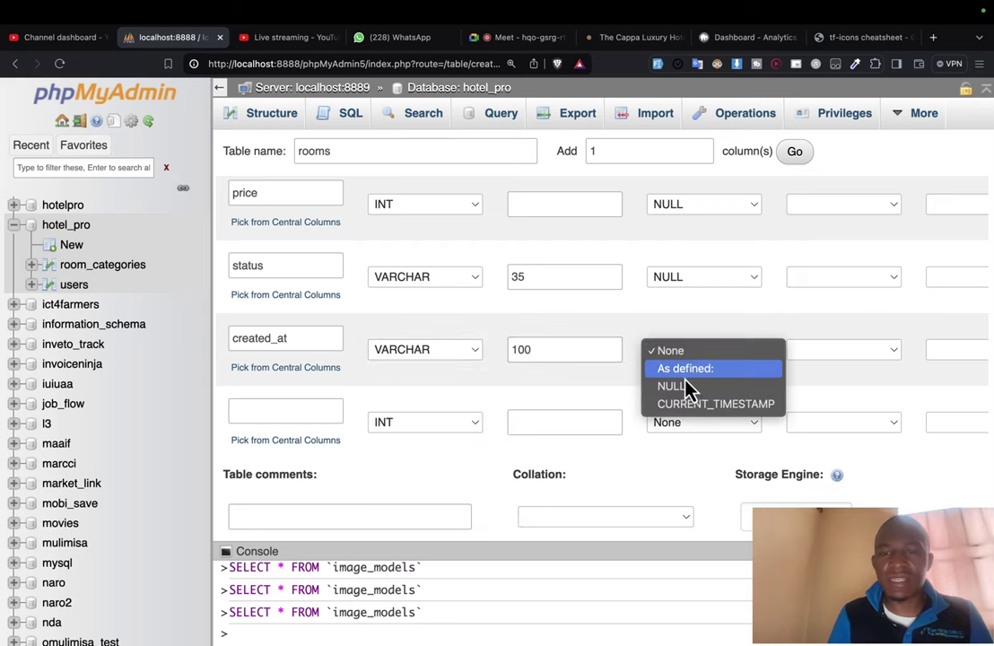
{"action": "left_click", "coordinate": [675, 387]}
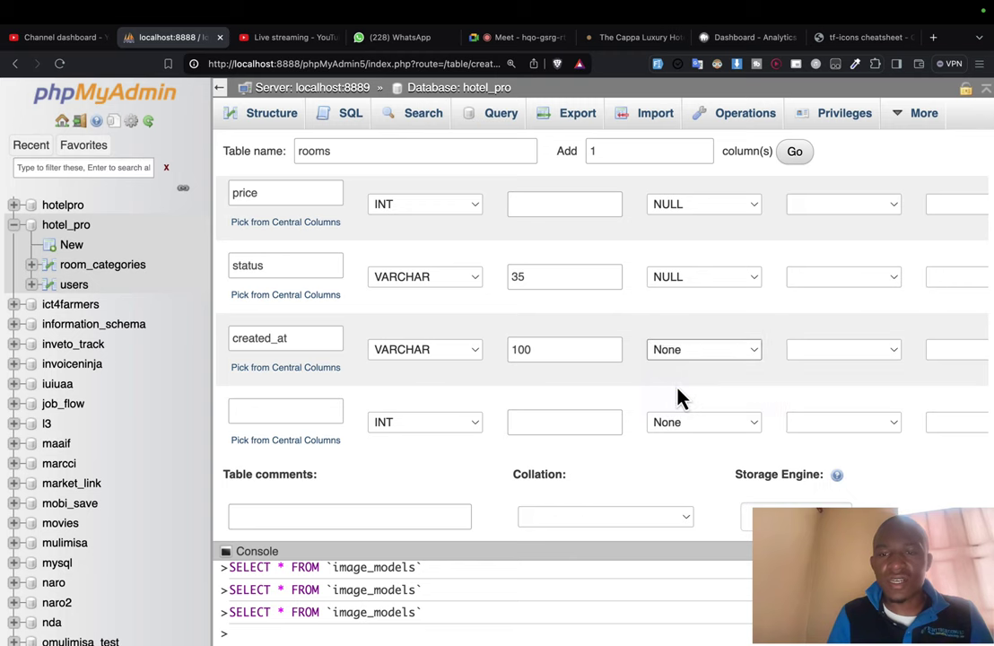
Step: Cut rating from the ROOM Structure list in functions.php and paste it as the column name below created_at
{"action": "key", "text": "ctrl+Right"}
{"action": "key", "text": "Down"}
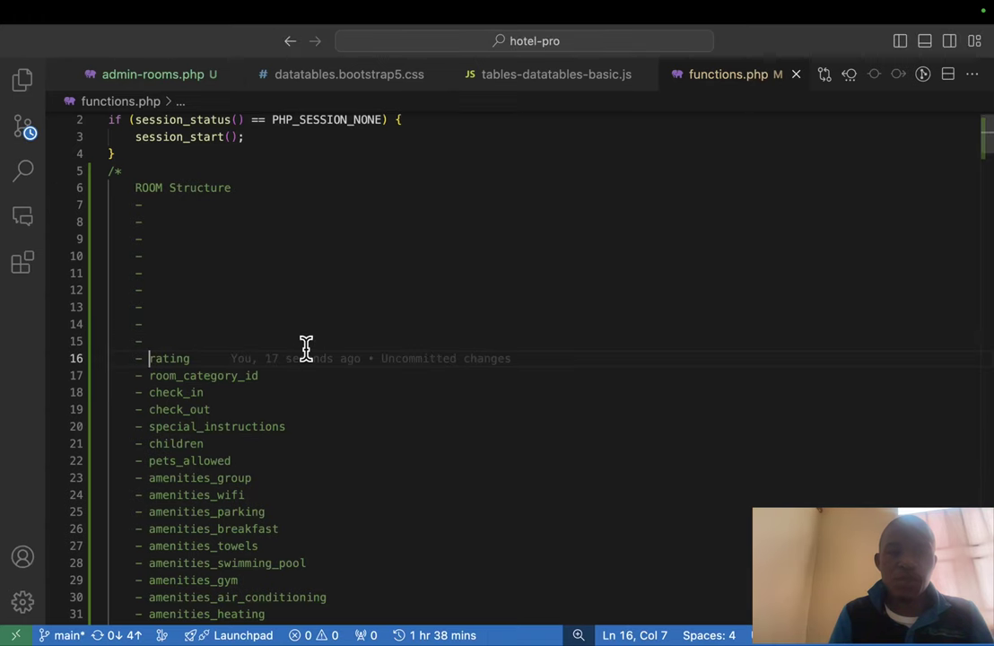
{"action": "key", "text": "shift+End"}
{"action": "scroll", "coordinate": [306, 348], "scroll_direction": "down", "scroll_amount": 3}
{"action": "key", "text": "super+x"}
{"action": "key", "text": "ctrl+Left"}
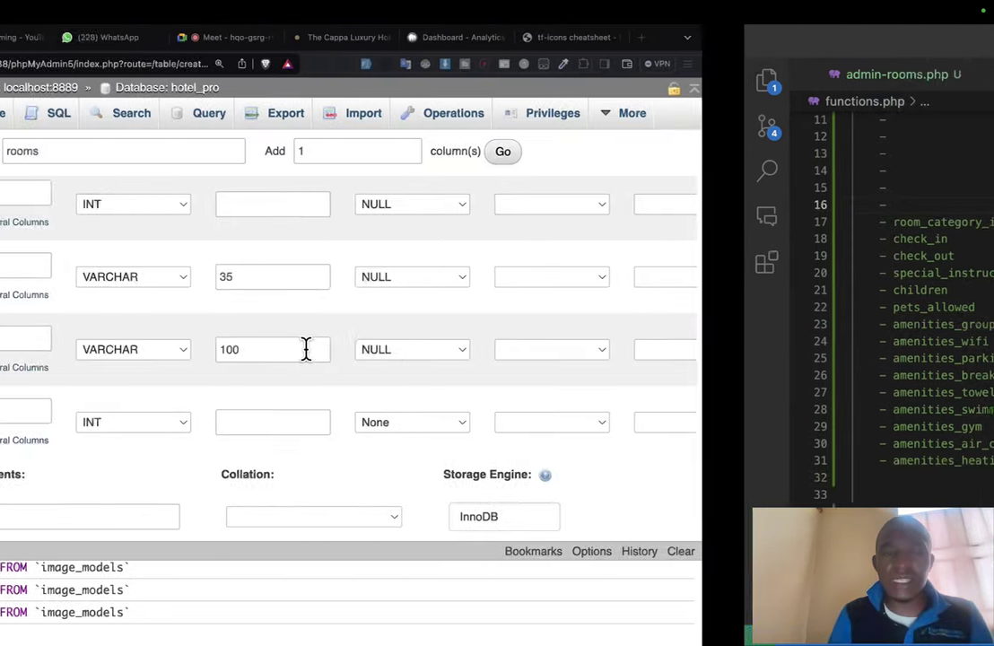
{"action": "left_click", "coordinate": [298, 409]}
{"action": "key", "text": "super+v"}
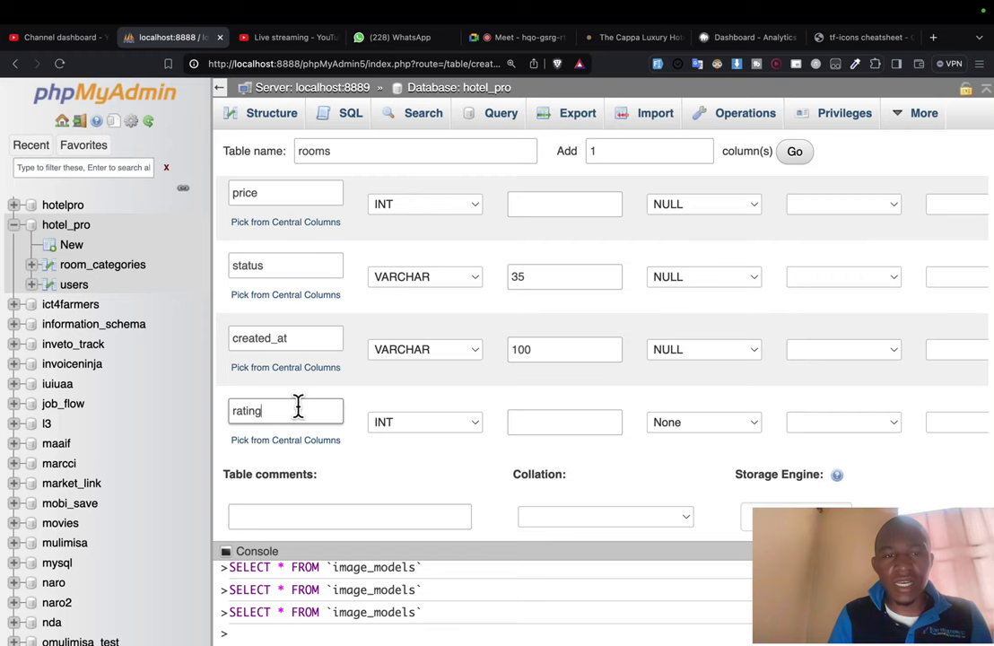
Step: Set the rating column's type to DOUBLE and its default to NULL
{"action": "left_click", "coordinate": [400, 429]}
{"action": "scroll", "coordinate": [406, 458], "scroll_direction": "down", "scroll_amount": 5}
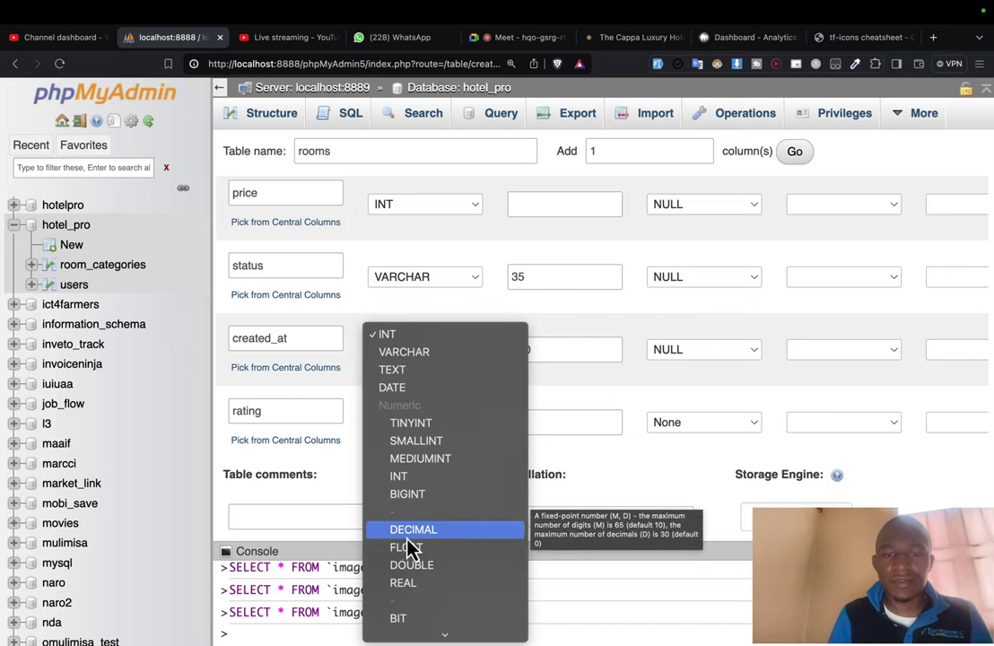
{"action": "left_click", "coordinate": [410, 567]}
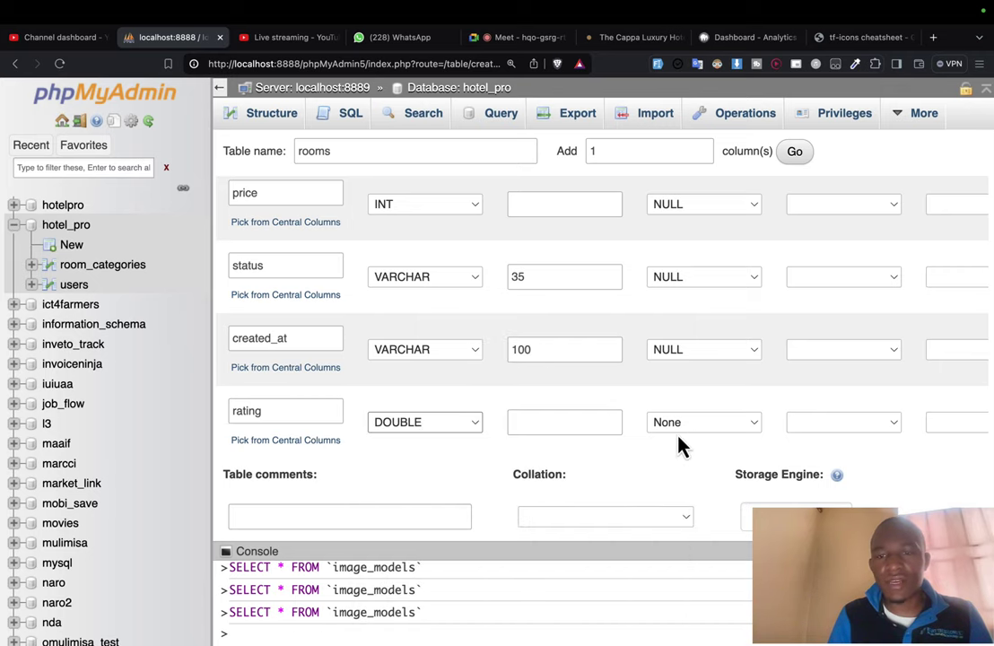
{"action": "left_click", "coordinate": [679, 426]}
{"action": "left_click", "coordinate": [671, 470]}
Step: Select room_category_id in the ROOM Structure list in functions.php and return to the rooms table form in phpMyAdmin
{"action": "scroll", "coordinate": [672, 473], "scroll_direction": "down", "scroll_amount": 1}
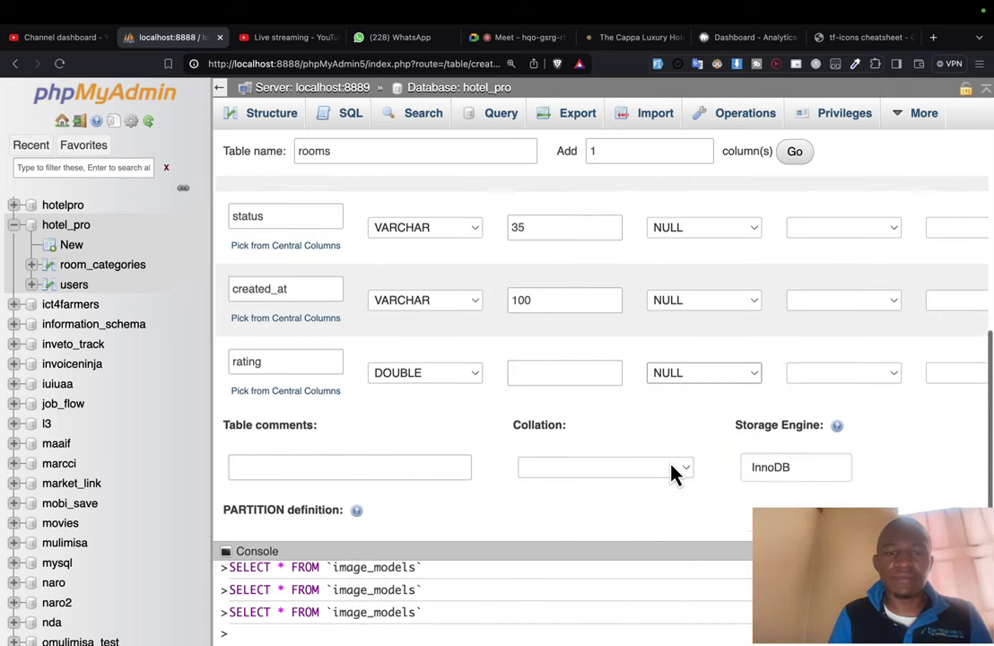
{"action": "scroll", "coordinate": [673, 472], "scroll_direction": "down", "scroll_amount": 1}
{"action": "key", "text": "ctrl+Right"}
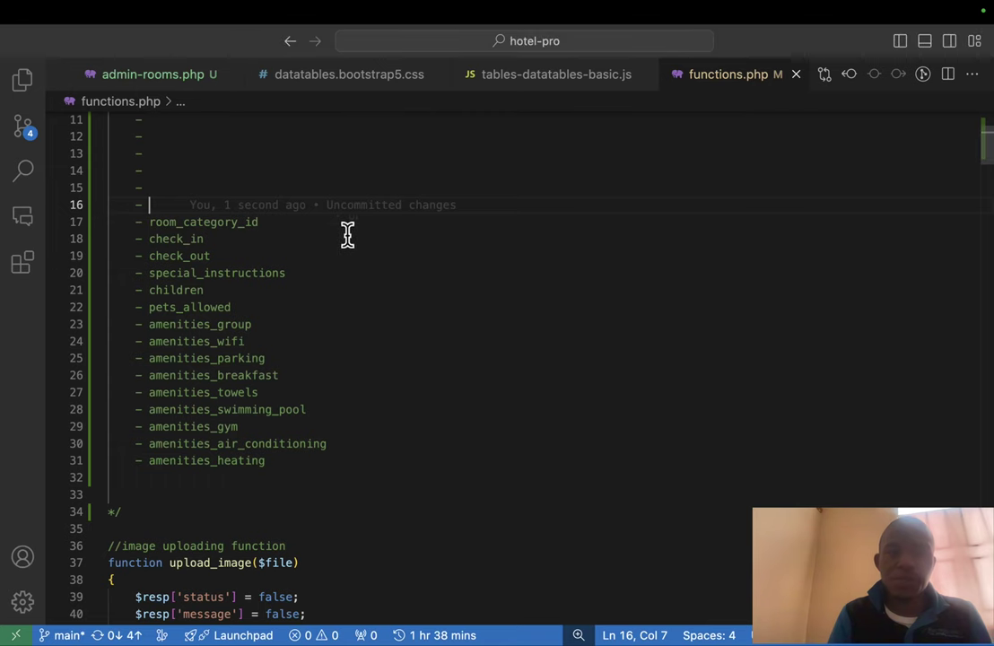
{"action": "key", "text": "Down"}
{"action": "key", "text": "shift+End"}
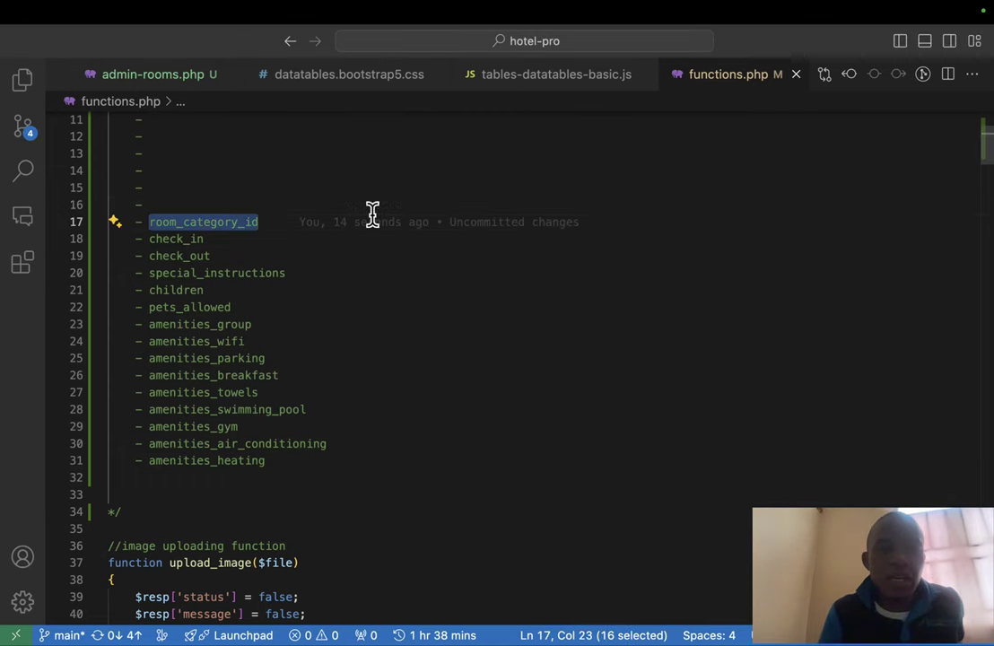
{"action": "key", "text": "ctrl+Left"}
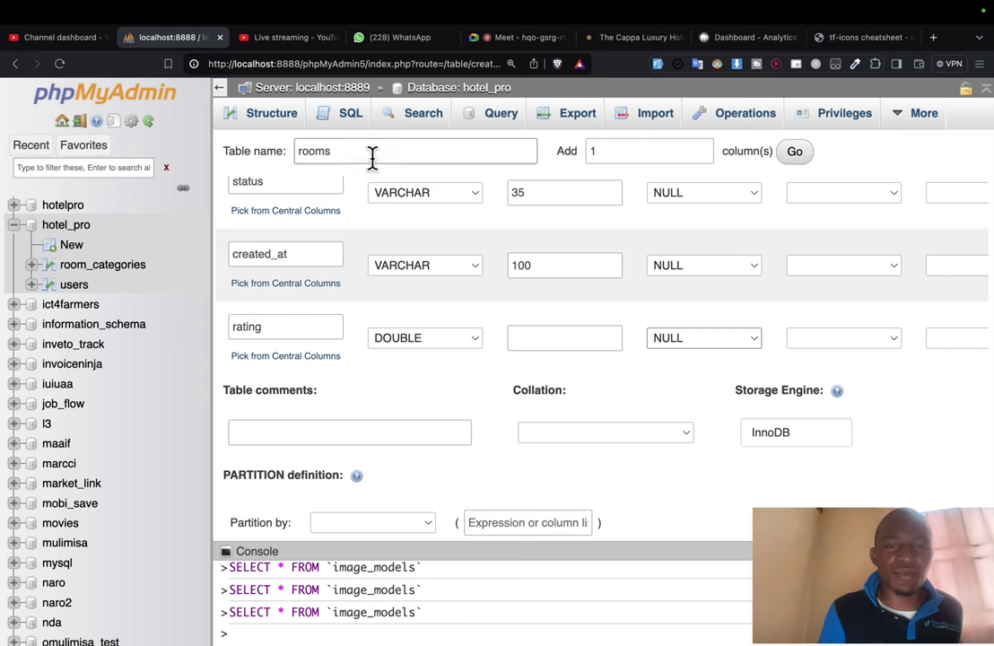
{"action": "left_click", "coordinate": [427, 350]}
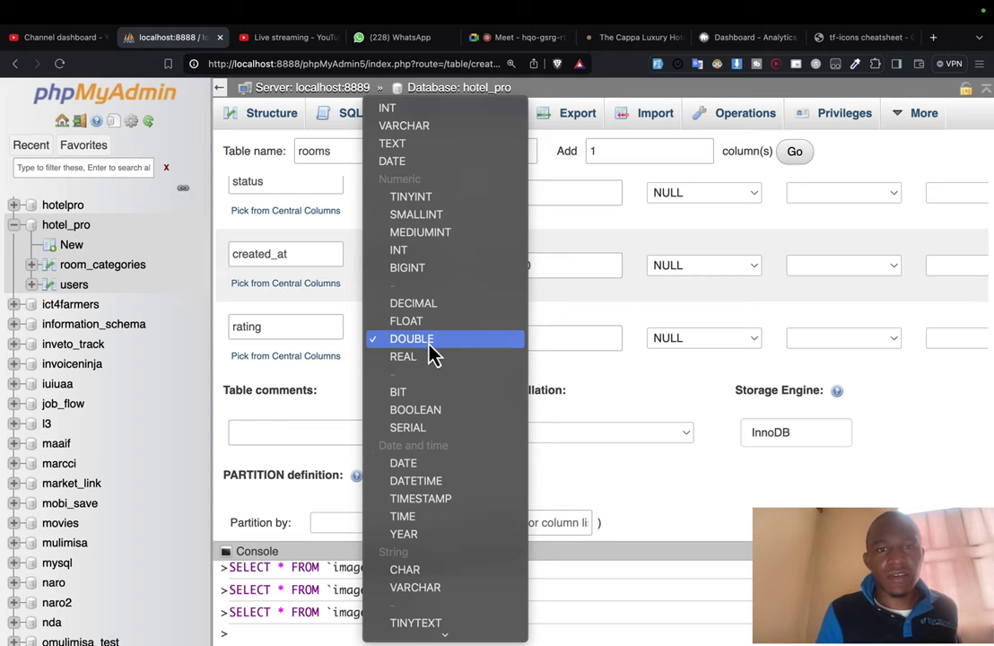
{"action": "left_click", "coordinate": [339, 386]}
{"action": "scroll", "coordinate": [404, 386], "scroll_direction": "down", "scroll_amount": 1}
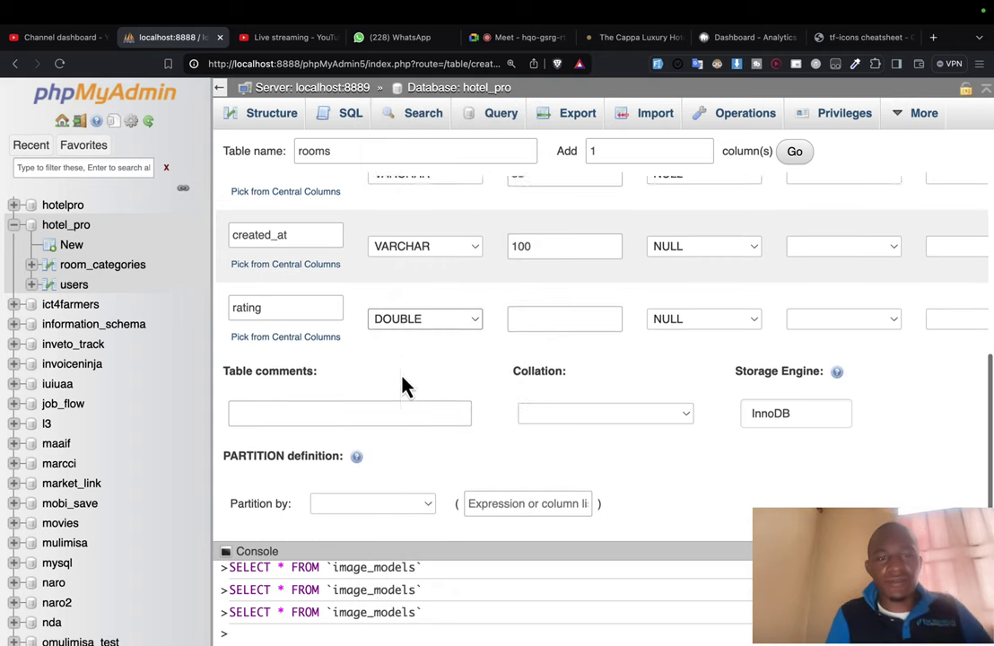
{"action": "scroll", "coordinate": [402, 385], "scroll_direction": "down", "scroll_amount": 2}
{"action": "scroll", "coordinate": [402, 386], "scroll_direction": "up", "scroll_amount": 3}
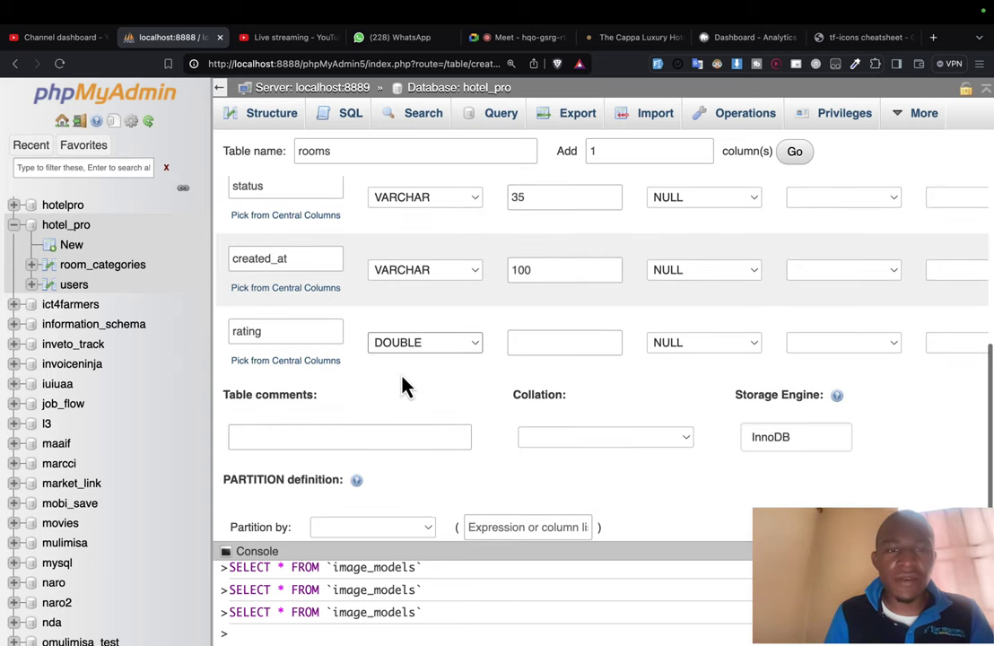
{"action": "scroll", "coordinate": [402, 386], "scroll_direction": "up", "scroll_amount": 2}
{"action": "scroll", "coordinate": [402, 386], "scroll_direction": "down", "scroll_amount": 5}
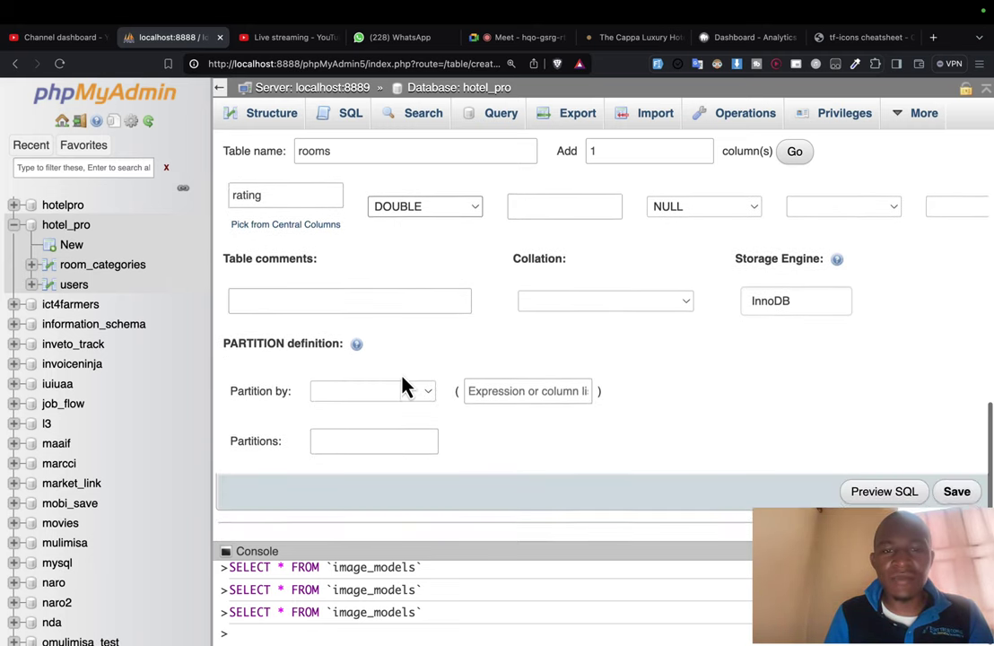
Step: Add 7 more columns to the rooms table definition
{"action": "scroll", "coordinate": [402, 386], "scroll_direction": "up", "scroll_amount": 10}
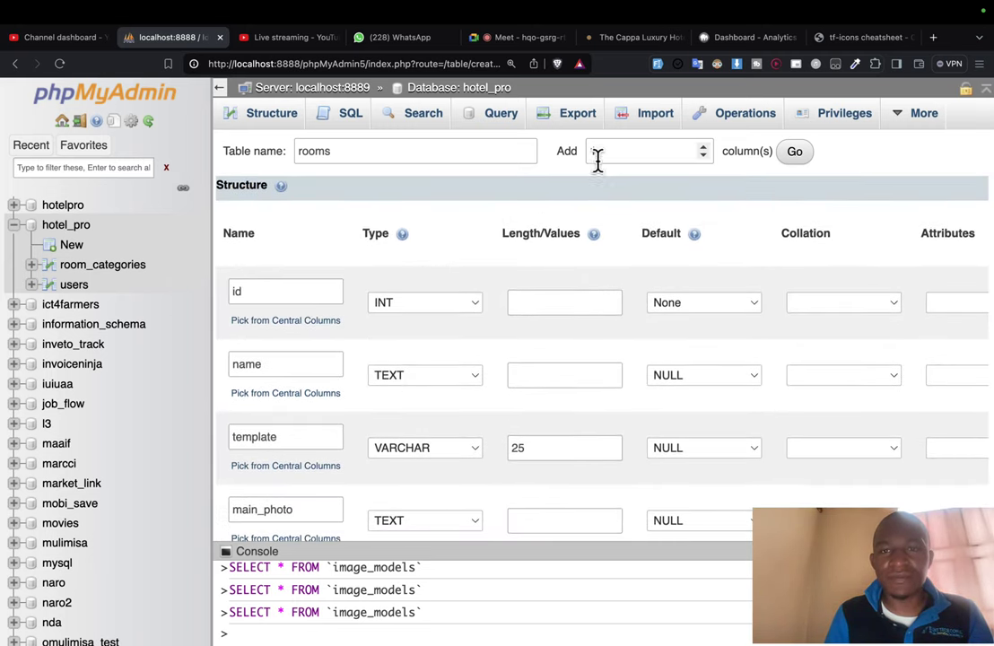
{"action": "left_click", "coordinate": [702, 151]}
{"action": "left_click", "coordinate": [702, 150]}
{"action": "left_click", "coordinate": [702, 151]}
{"action": "left_click", "coordinate": [702, 150]}
{"action": "left_click", "coordinate": [702, 151]}
{"action": "left_click", "coordinate": [702, 150]}
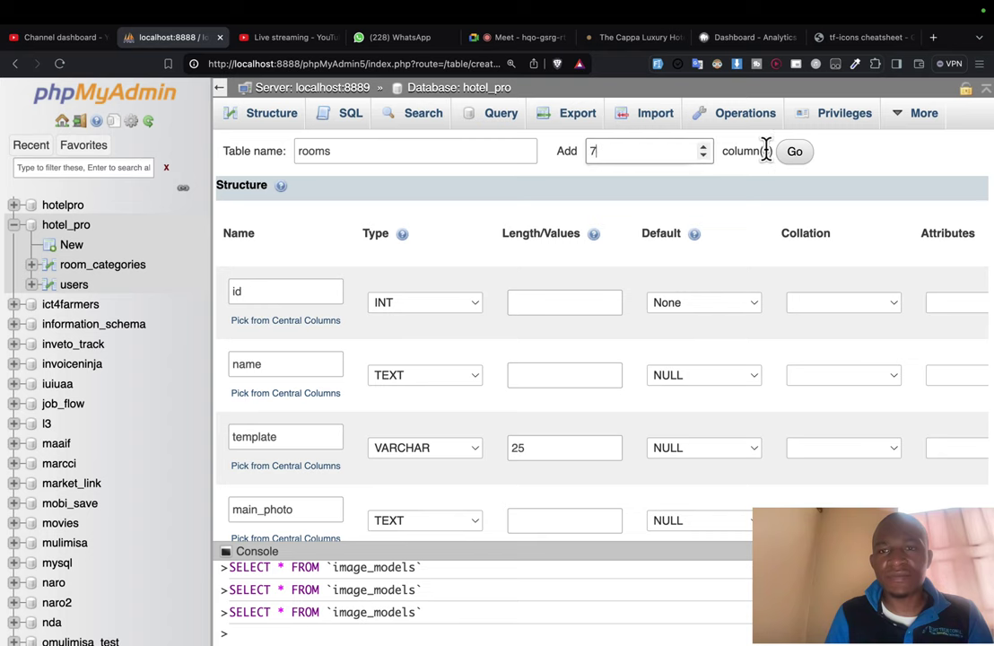
{"action": "left_click", "coordinate": [795, 153]}
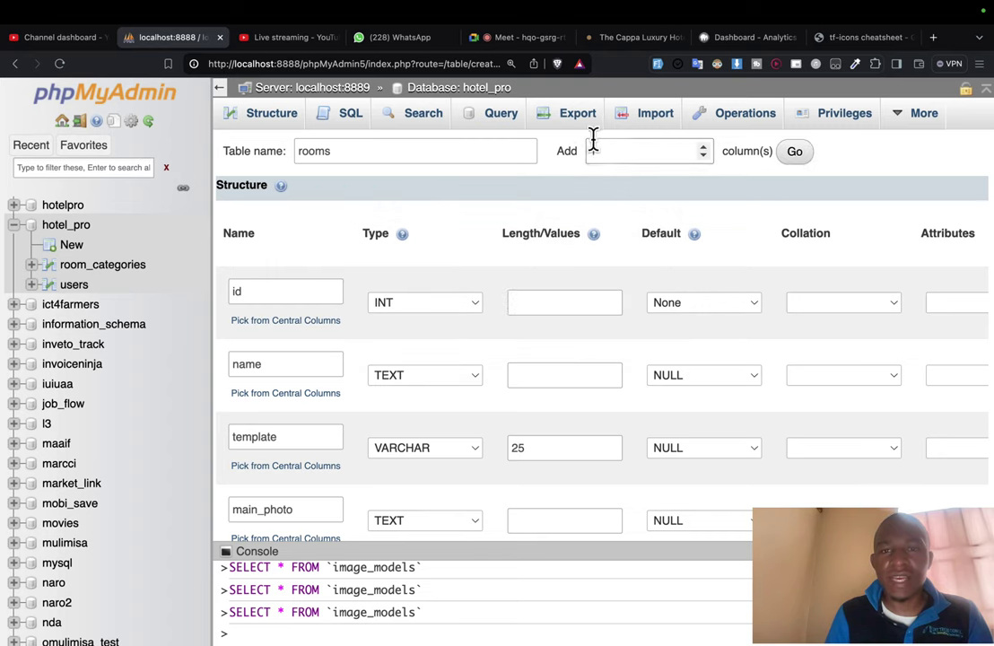
Step: Move room_category_id from the ROOM Structure list in functions.php into the column name below rating and set its default to NULL
{"action": "scroll", "coordinate": [567, 285], "scroll_direction": "down", "scroll_amount": 6}
{"action": "scroll", "coordinate": [566, 272], "scroll_direction": "up", "scroll_amount": 2}
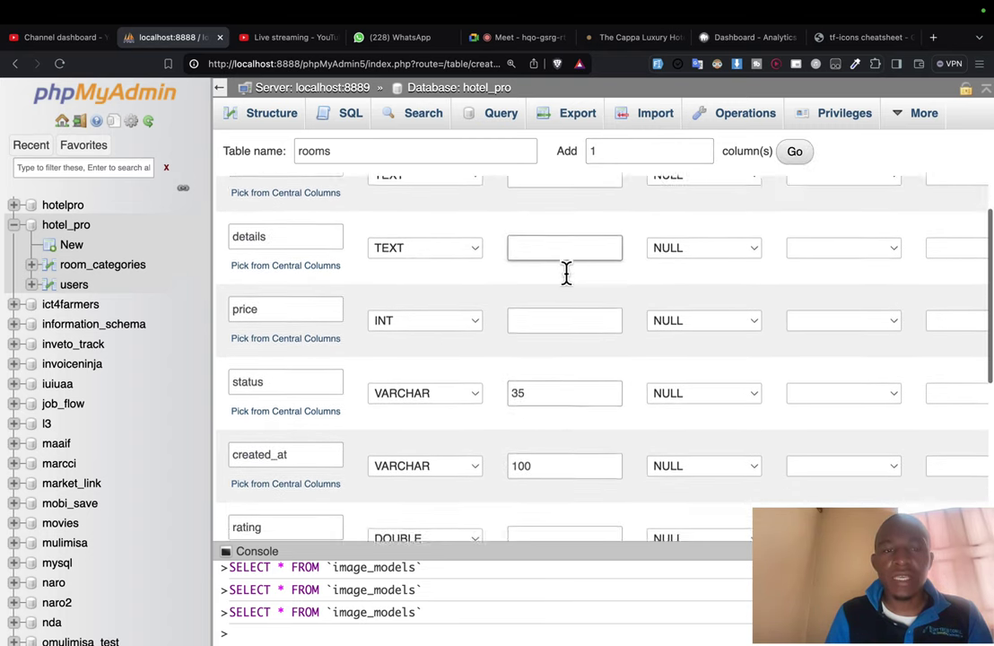
{"action": "scroll", "coordinate": [567, 273], "scroll_direction": "down", "scroll_amount": 3}
{"action": "scroll", "coordinate": [566, 273], "scroll_direction": "down", "scroll_amount": 1}
{"action": "key", "text": "ctrl+Right"}
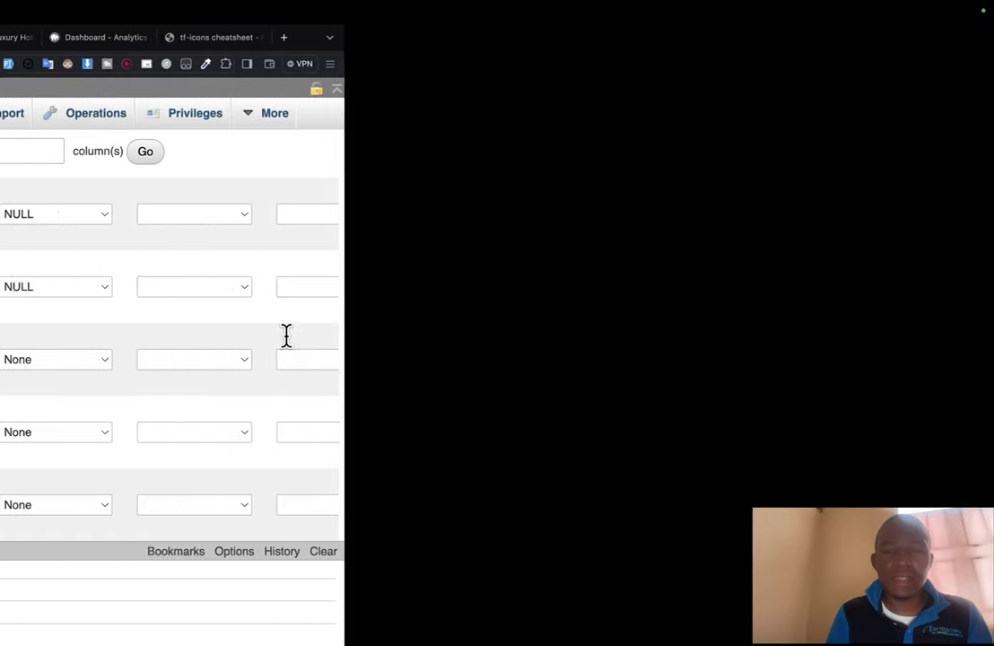
{"action": "key", "text": "Left"}
{"action": "key", "text": "shift+End"}
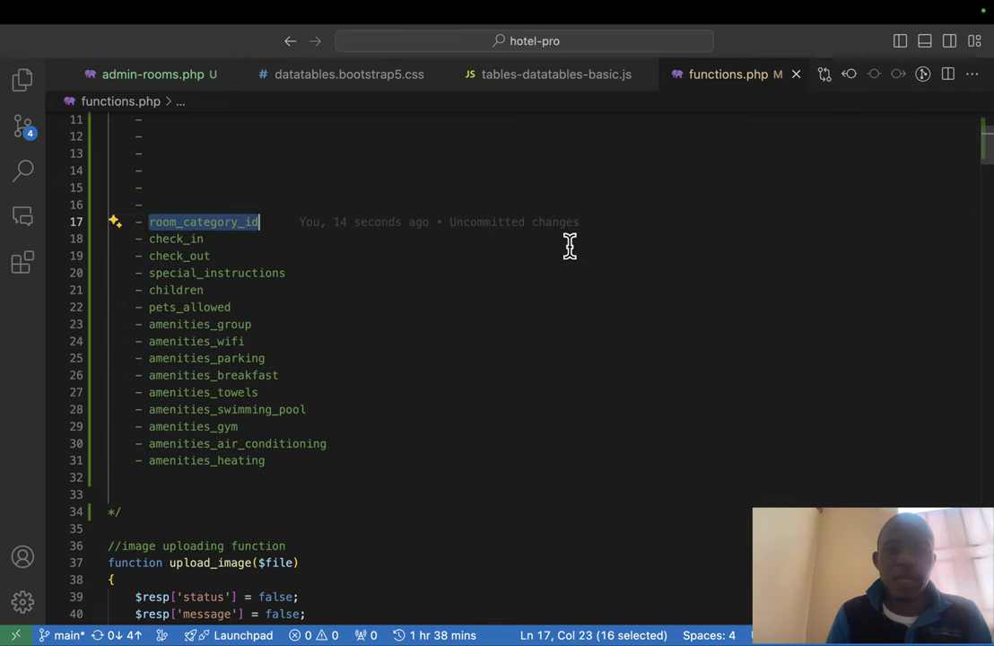
{"action": "key", "text": "BackSpace"}
{"action": "key", "text": "ctrl+Left"}
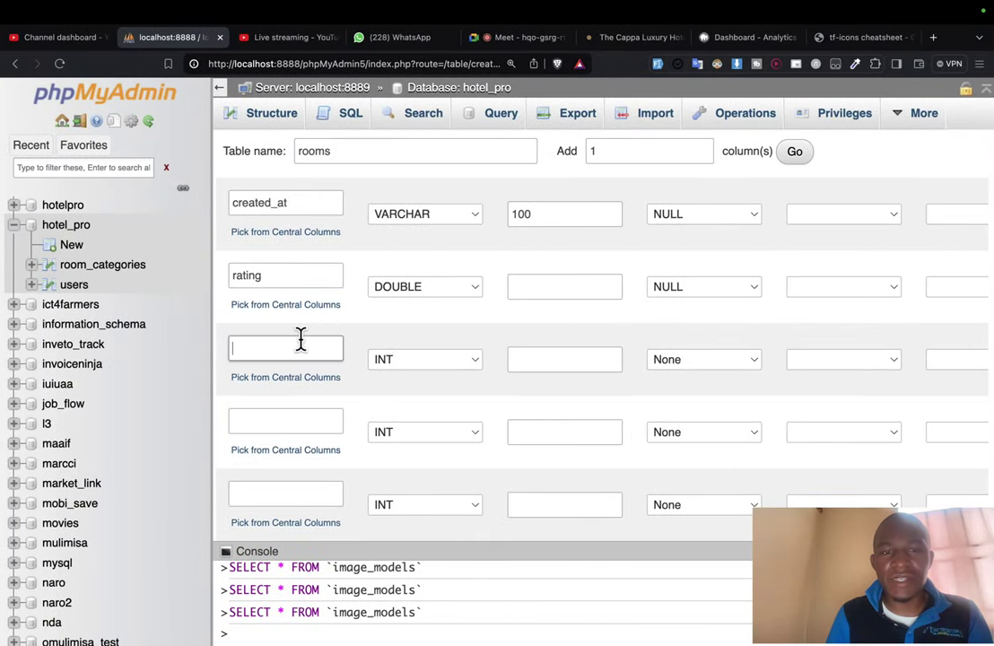
{"action": "left_click", "coordinate": [671, 363]}
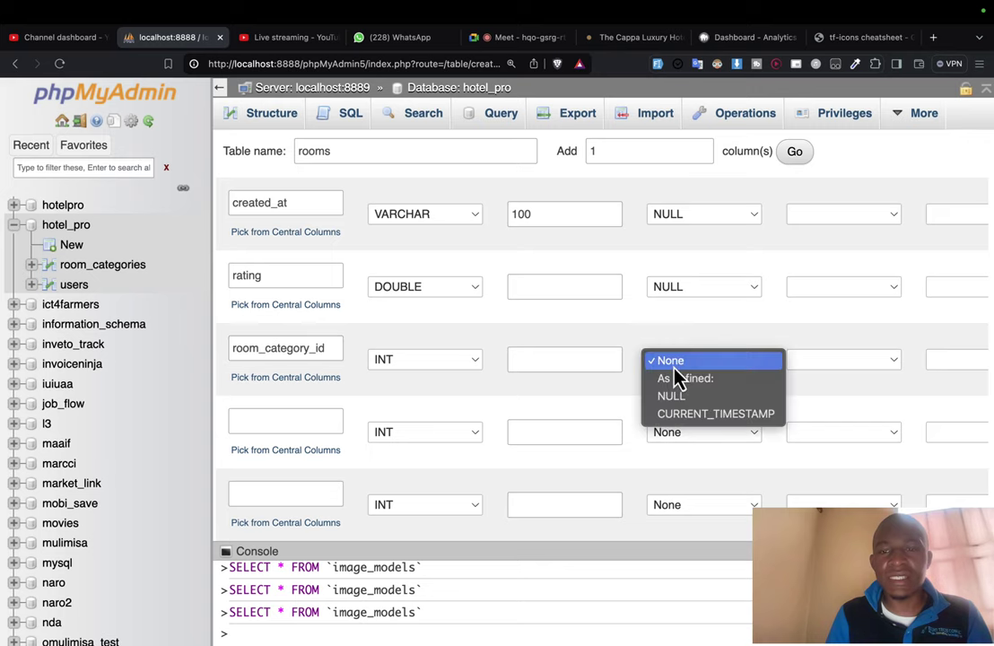
{"action": "left_click", "coordinate": [686, 402]}
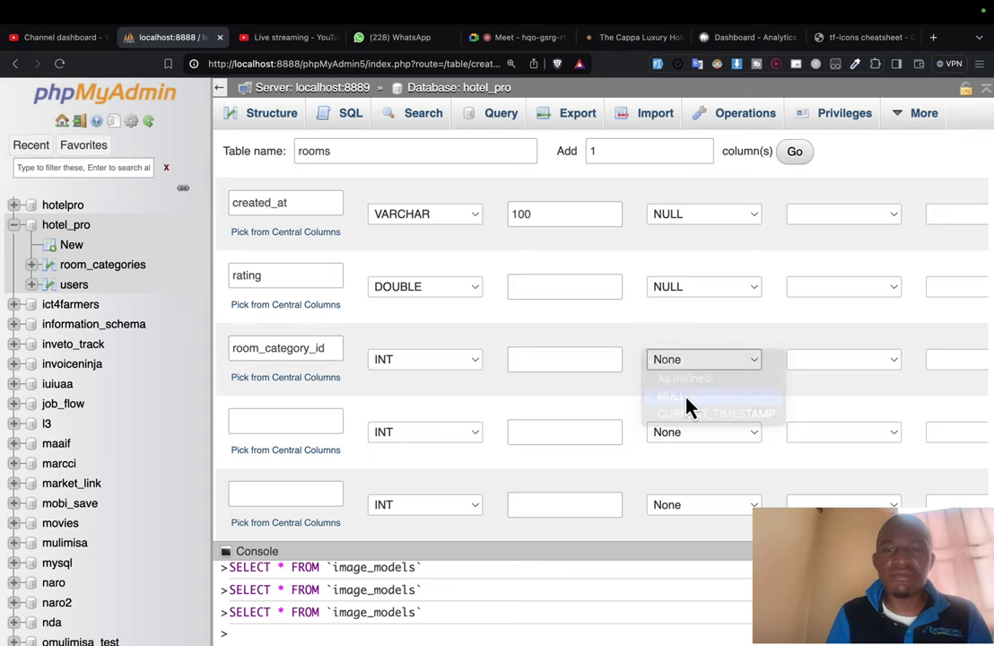
Step: Cut check_in from the ROOM Structure list in functions.php and paste it as the column name below room_category_id
{"action": "key", "text": "ctrl+Right"}
{"action": "key", "text": "Down"}
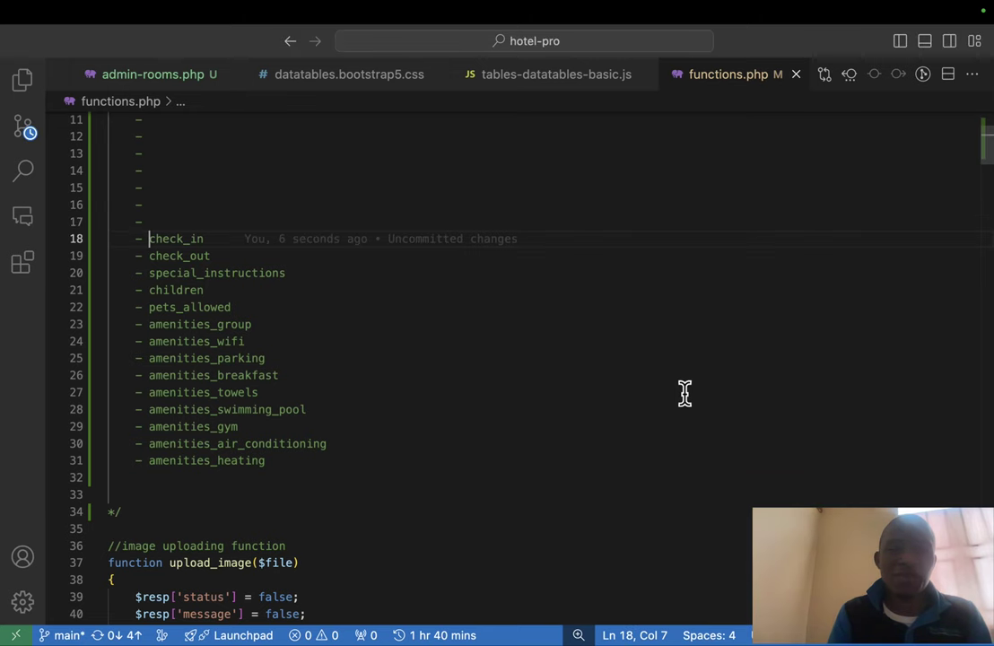
{"action": "key", "text": "shift+End"}
{"action": "key", "text": "super+x"}
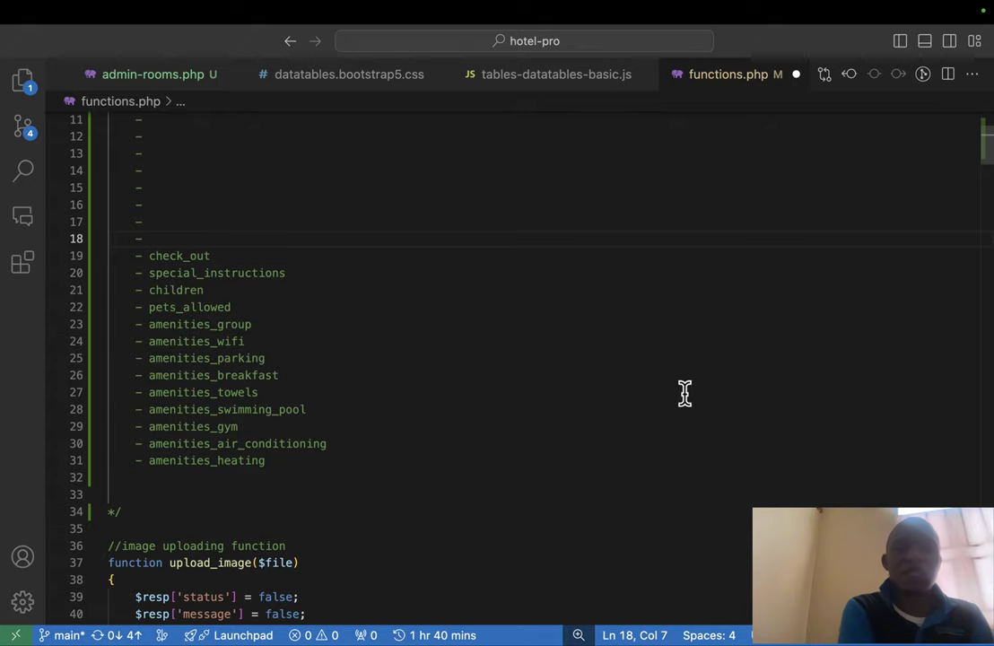
{"action": "key", "text": "ctrl+Left"}
{"action": "left_click", "coordinate": [280, 415]}
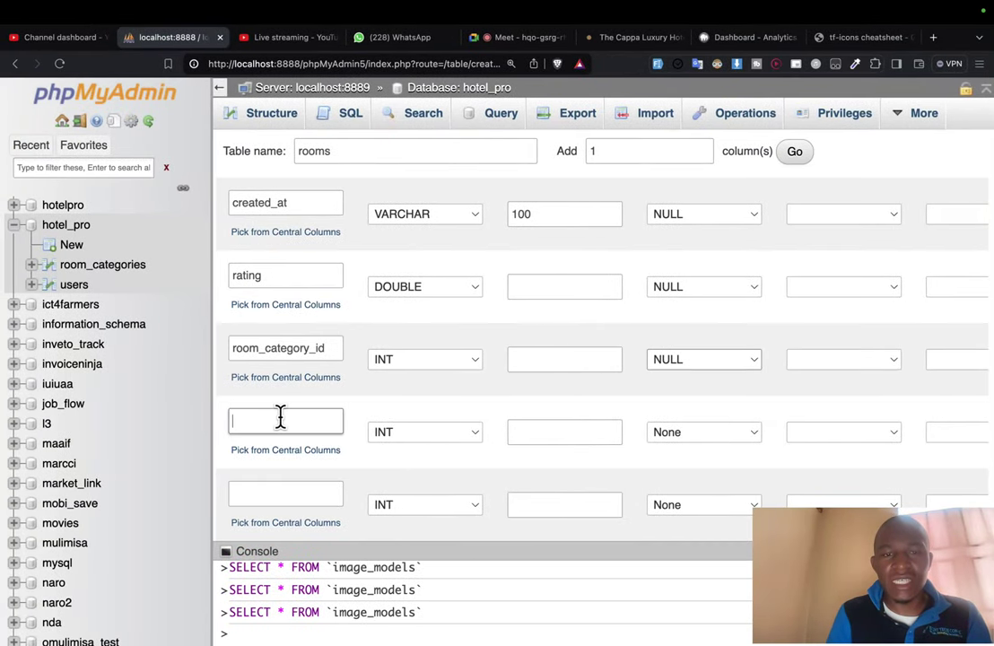
Step: Set the check_in column's type to TEXT and its default to NULL
{"action": "left_click", "coordinate": [394, 435]}
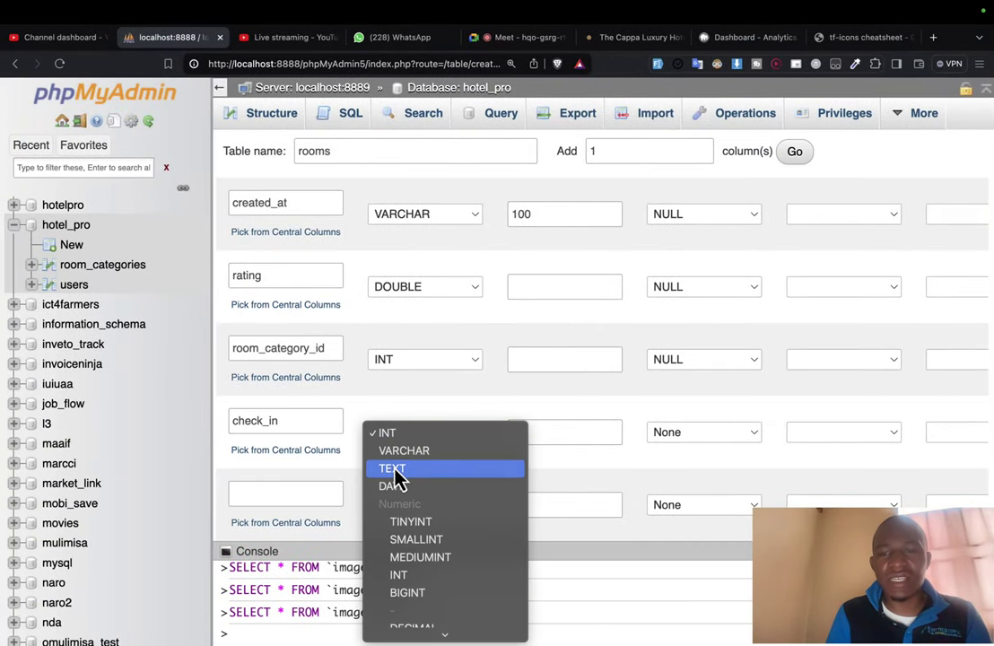
{"action": "left_click", "coordinate": [395, 471]}
{"action": "left_click", "coordinate": [681, 434]}
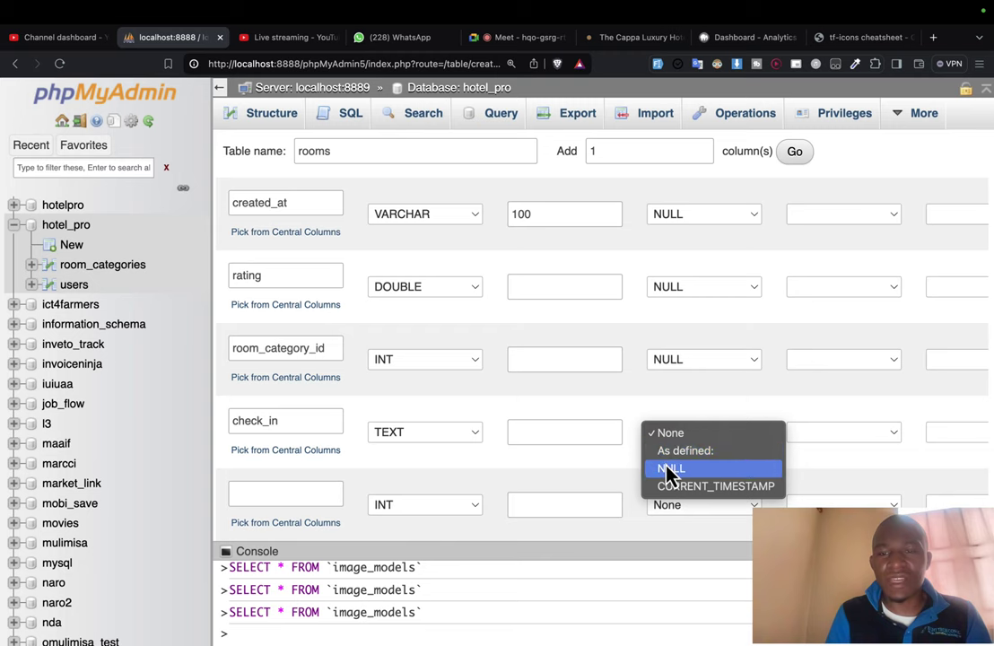
{"action": "left_click", "coordinate": [671, 467]}
Step: Cut check_out from the ROOM Structure list in functions.php and paste it as the column name below check_in
{"action": "scroll", "coordinate": [669, 476], "scroll_direction": "down", "scroll_amount": 5}
{"action": "key", "text": "ctrl+Right"}
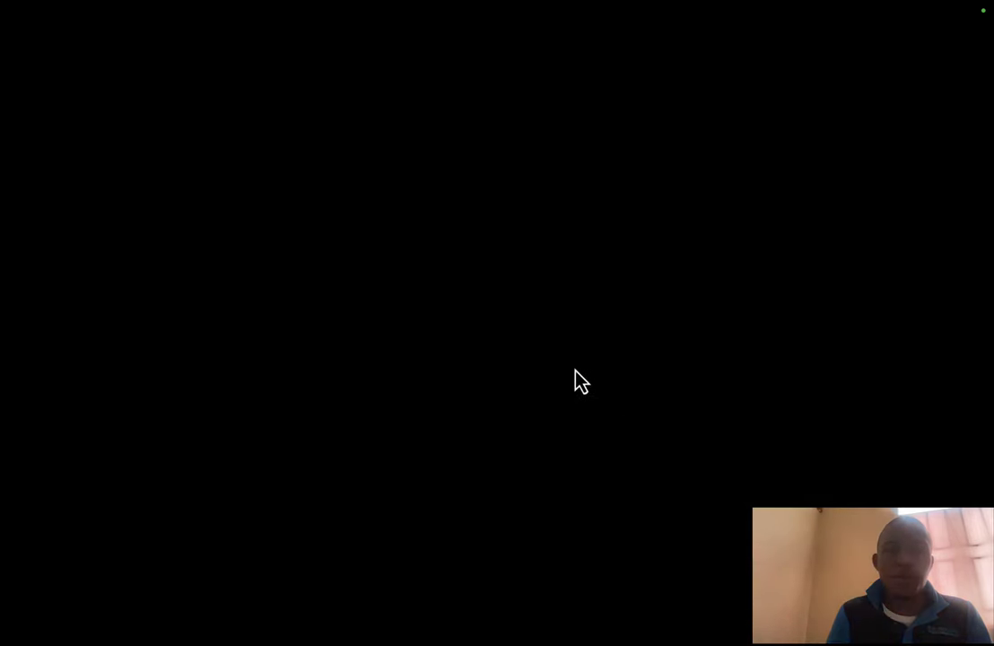
{"action": "key", "text": "Down"}
{"action": "key", "text": "shift+End"}
{"action": "key", "text": "super+x"}
{"action": "key", "text": "ctrl+Left"}
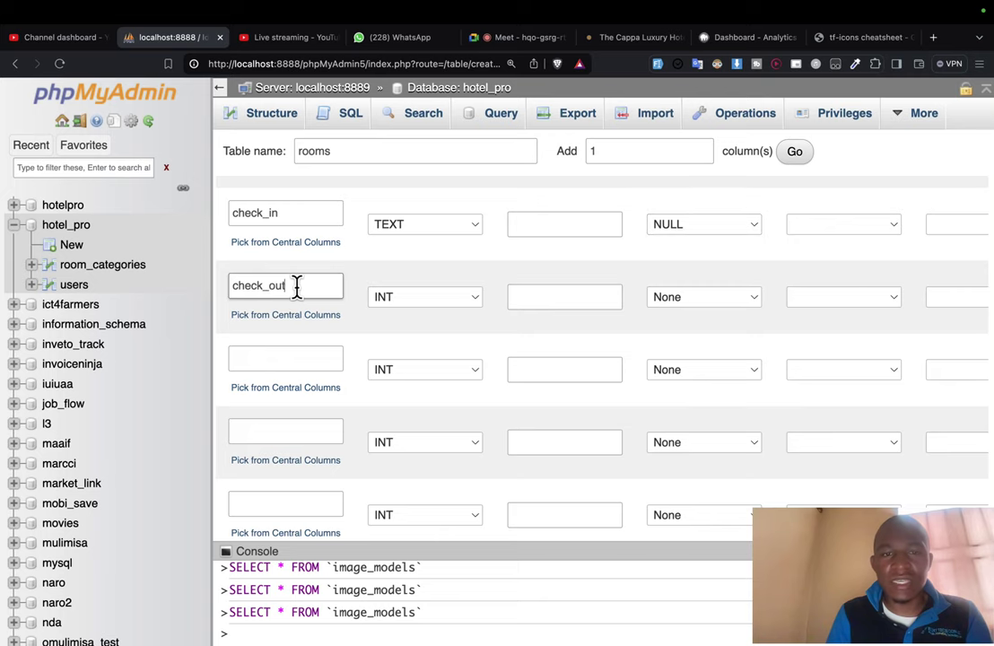
Step: Set the check_out column's type to TEXT and its default to NULL
{"action": "left_click", "coordinate": [370, 297]}
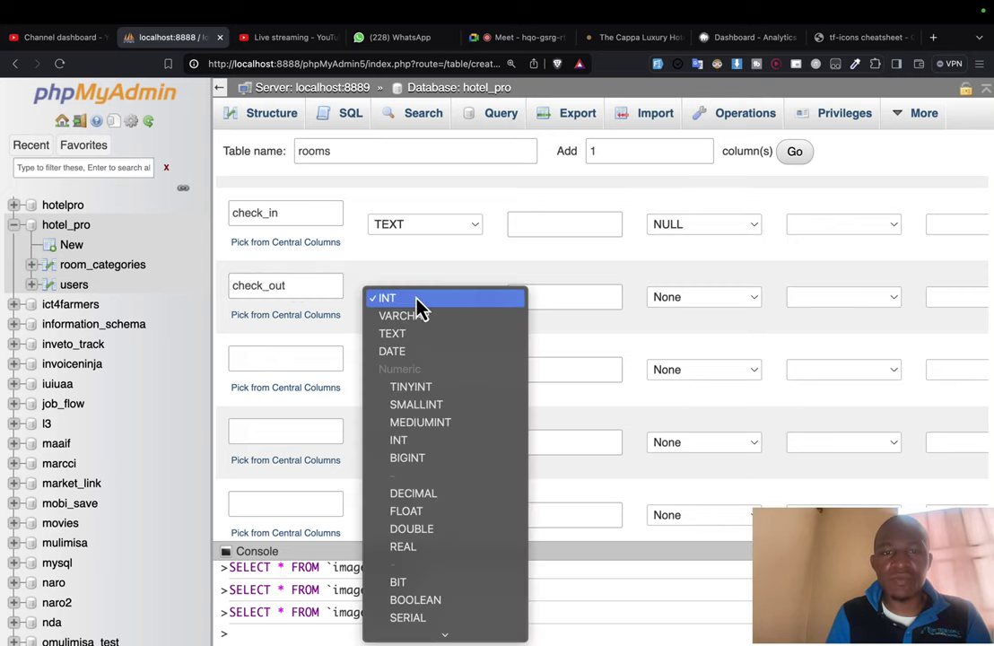
{"action": "left_click", "coordinate": [412, 343]}
{"action": "left_click", "coordinate": [704, 297]}
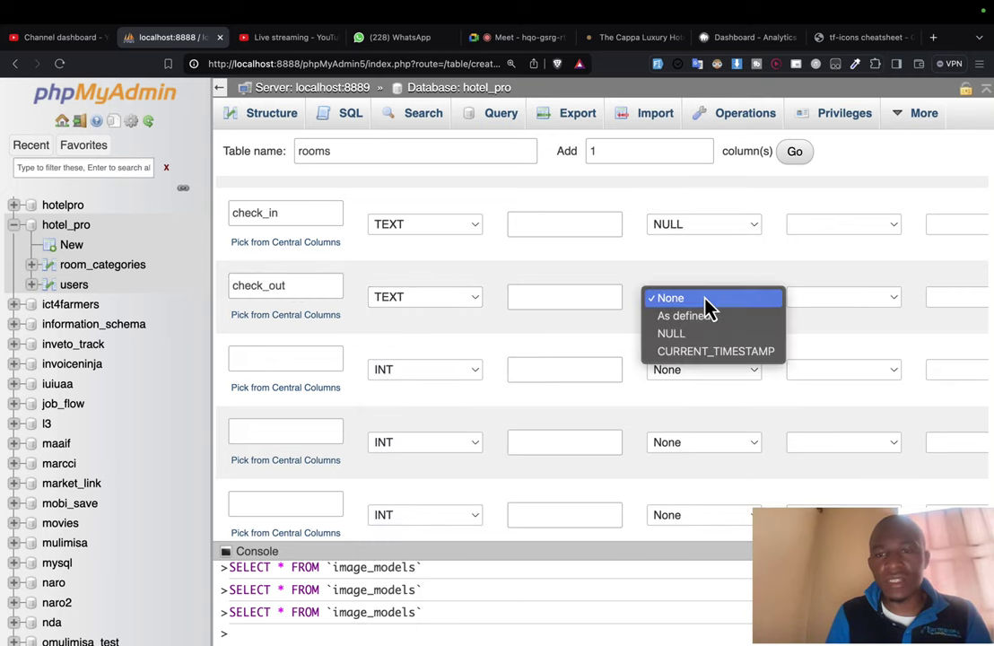
Step: Cut special_instructions from the ROOM Structure list in functions.php and paste it as the column name below check_out
{"action": "key", "text": "ctrl+Right"}
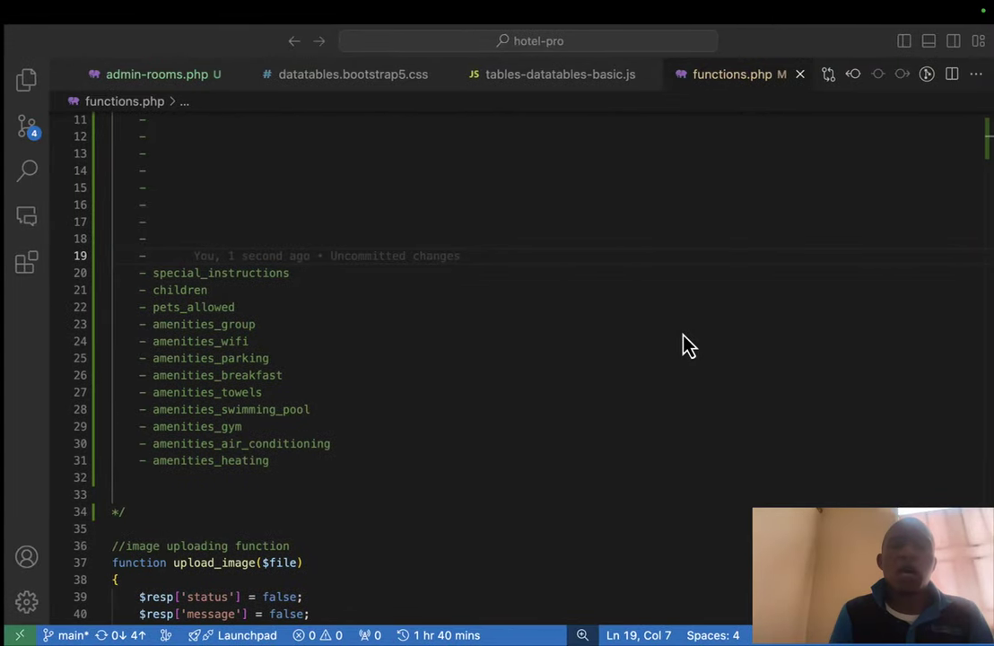
{"action": "key", "text": "Down"}
{"action": "key", "text": "shift+End"}
{"action": "key", "text": "BackSpace"}
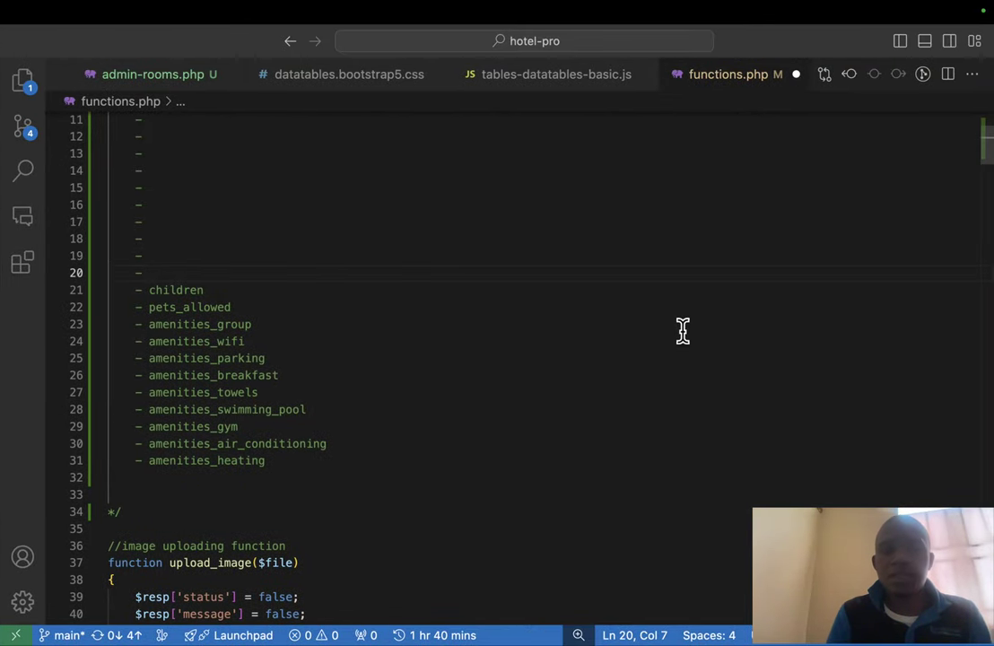
{"action": "key", "text": "ctrl+Left"}
{"action": "left_click", "coordinate": [277, 364]}
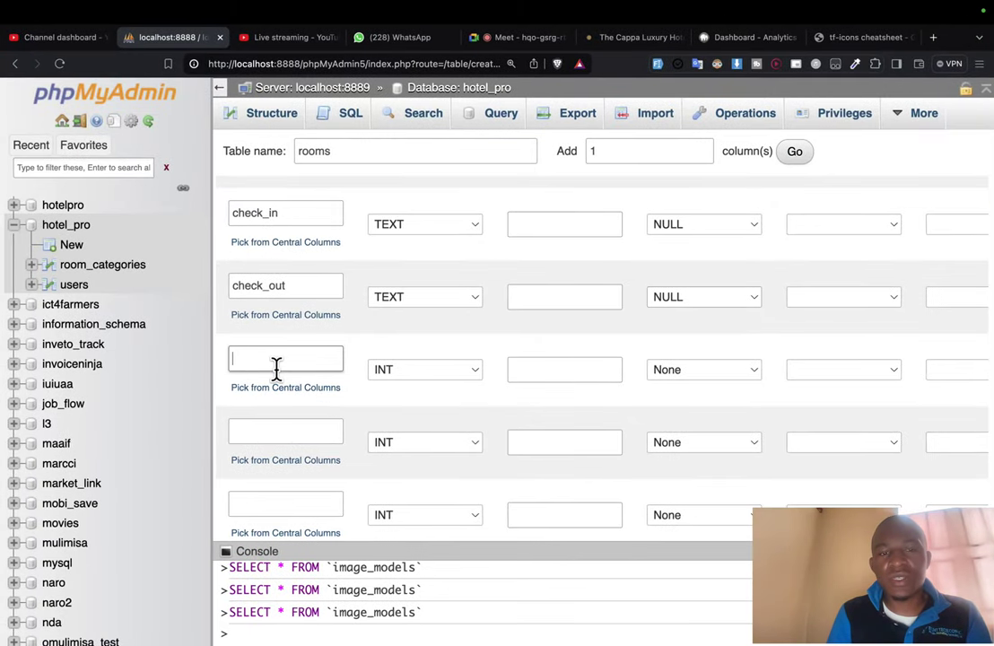
{"action": "type", "text": "special_instructions"}
Step: Set the special_instructions column's type to TEXT and its default to NULL
{"action": "left_click", "coordinate": [415, 370]}
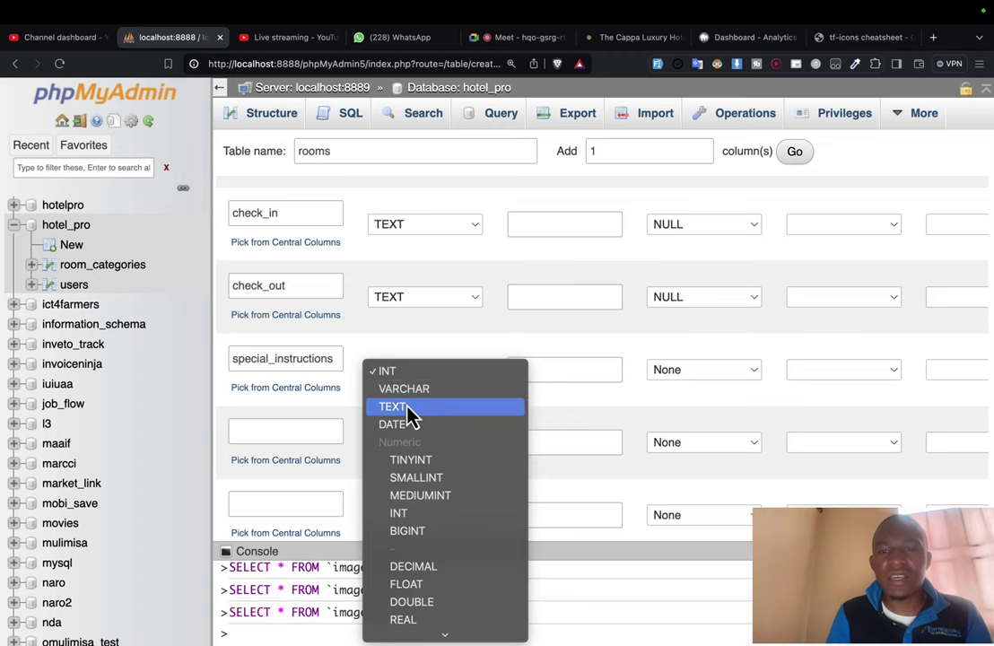
{"action": "left_click", "coordinate": [411, 408]}
{"action": "left_click", "coordinate": [702, 370]}
{"action": "left_click", "coordinate": [679, 422]}
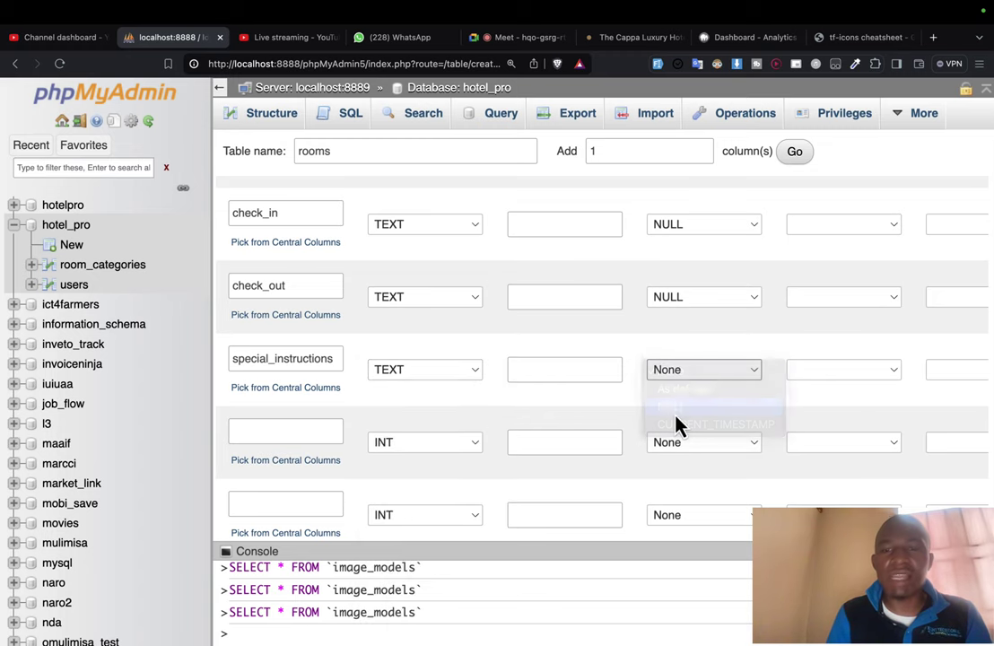
Step: Cut children from the ROOM Structure list in functions.php and paste it as the column name below special_instructions
{"action": "key", "text": "ctrl+Right"}
{"action": "key", "text": "shift+End"}
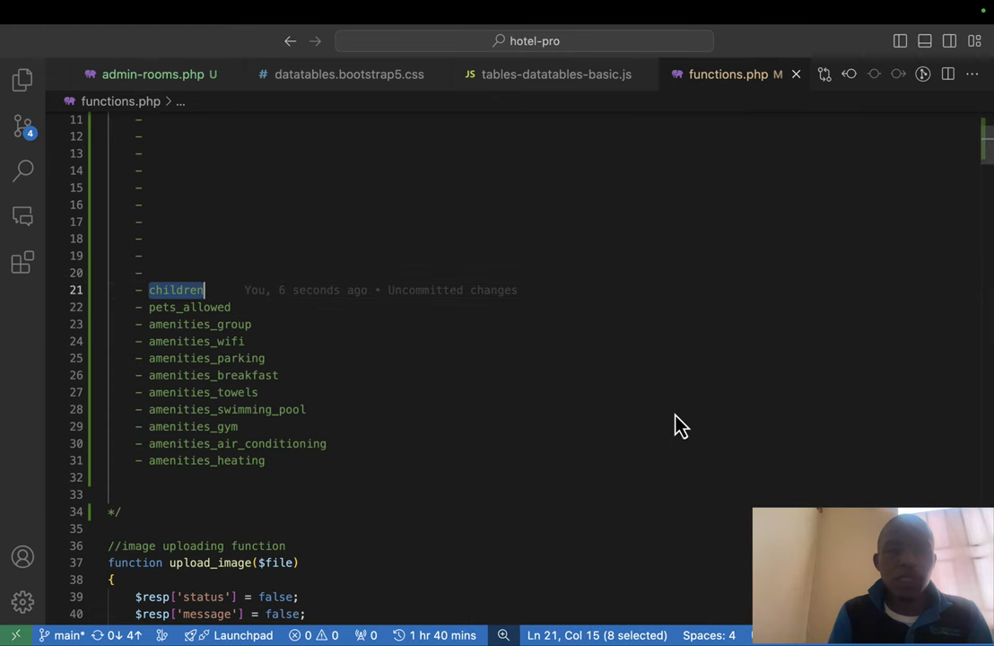
{"action": "key", "text": "ctrl+x"}
{"action": "key", "text": "ctrl+Left"}
{"action": "left_click", "coordinate": [299, 433]}
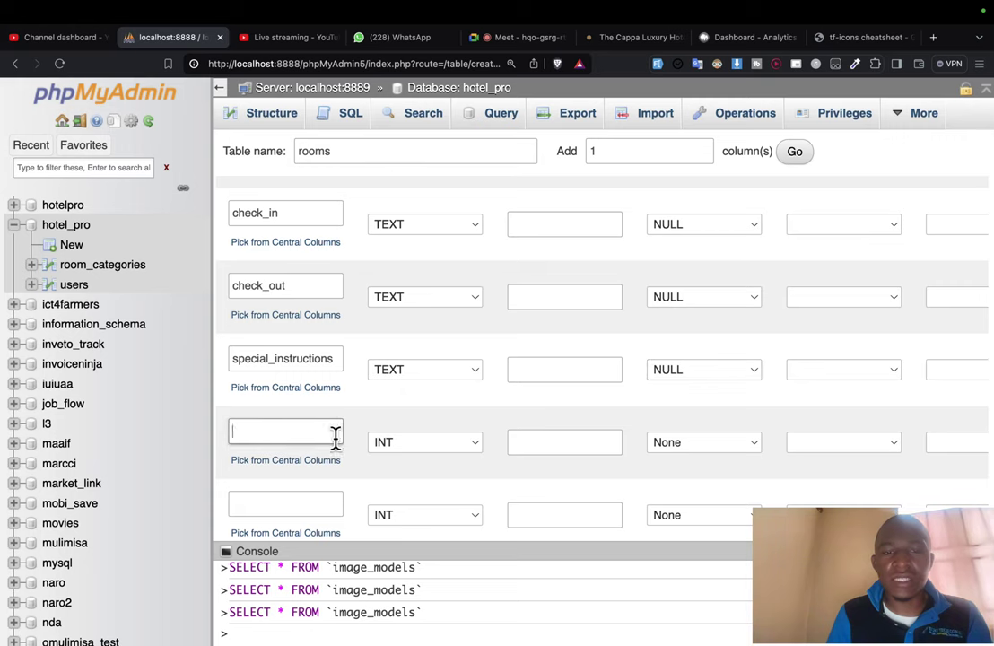
{"action": "key", "text": "ctrl+v"}
Step: Set the children column's type to TEXT and its default to NULL
{"action": "left_click", "coordinate": [424, 443]}
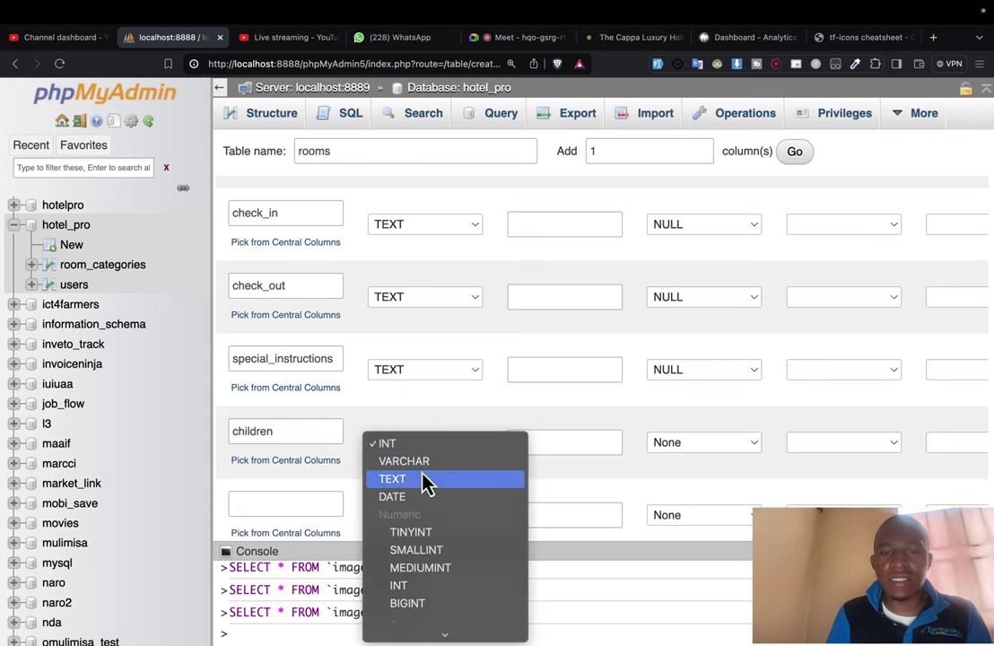
{"action": "left_click", "coordinate": [423, 481]}
{"action": "left_click", "coordinate": [654, 448]}
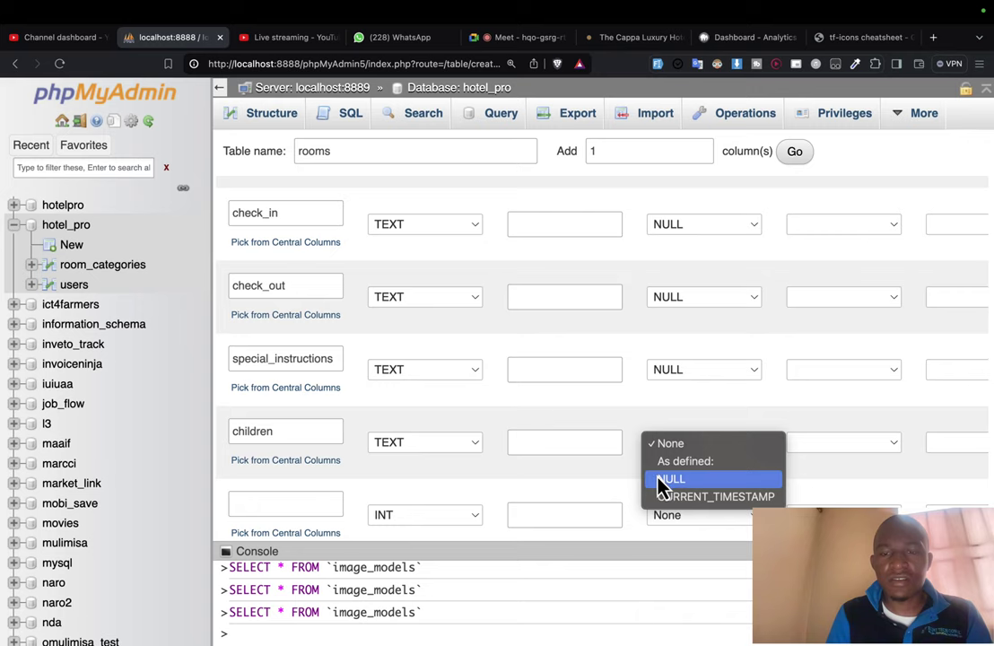
{"action": "key", "text": "Escape"}
Step: Cut pets_allowed from the ROOM Structure list in functions.php and paste it as the column name below children
{"action": "scroll", "coordinate": [659, 483], "scroll_direction": "down", "scroll_amount": 4}
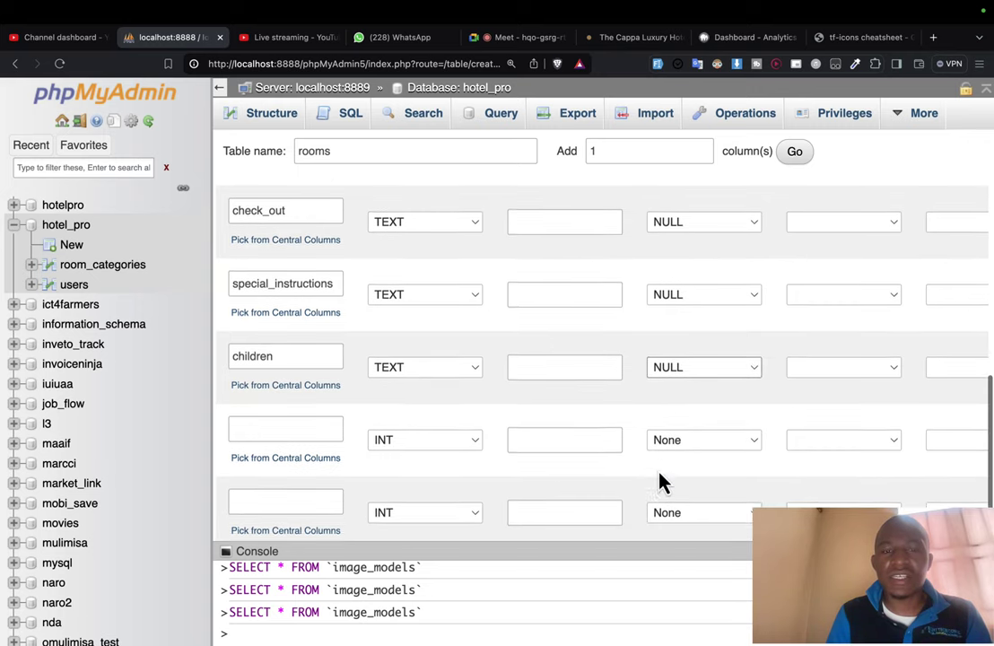
{"action": "key", "text": "ctrl+Right"}
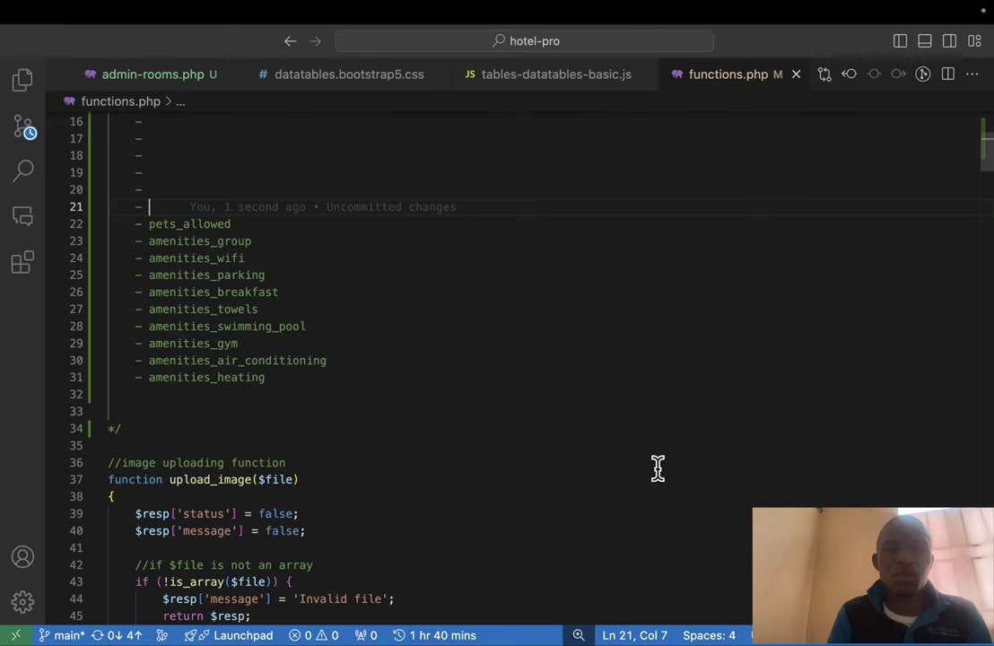
{"action": "key", "text": "Down"}
{"action": "key", "text": "shift+End"}
{"action": "key", "text": "BackSpace"}
{"action": "key", "text": "ctrl+Left"}
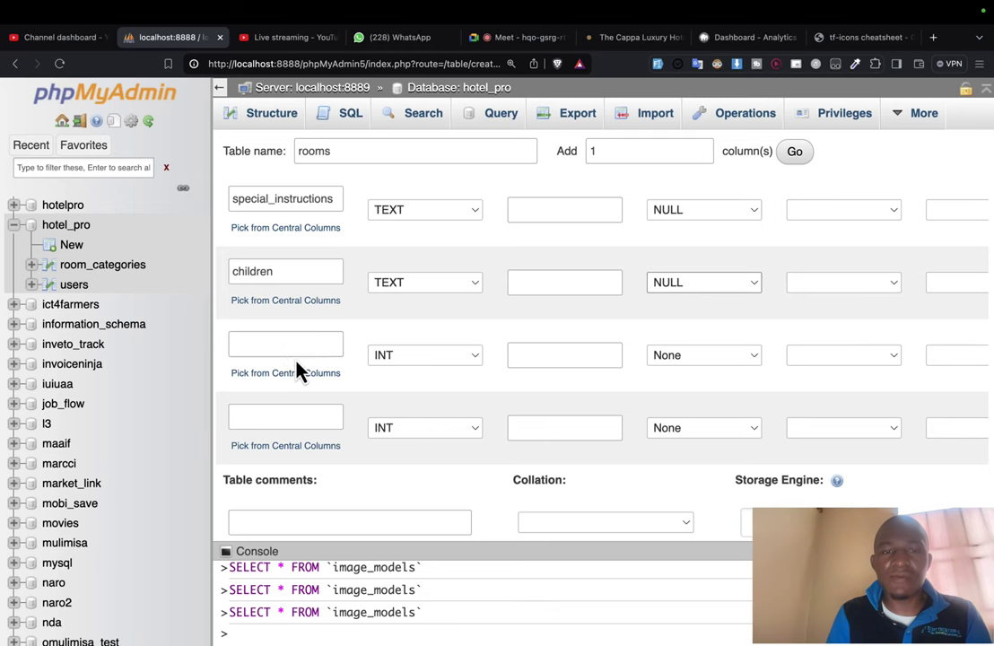
{"action": "left_click", "coordinate": [298, 348]}
{"action": "key", "text": "cmd+v"}
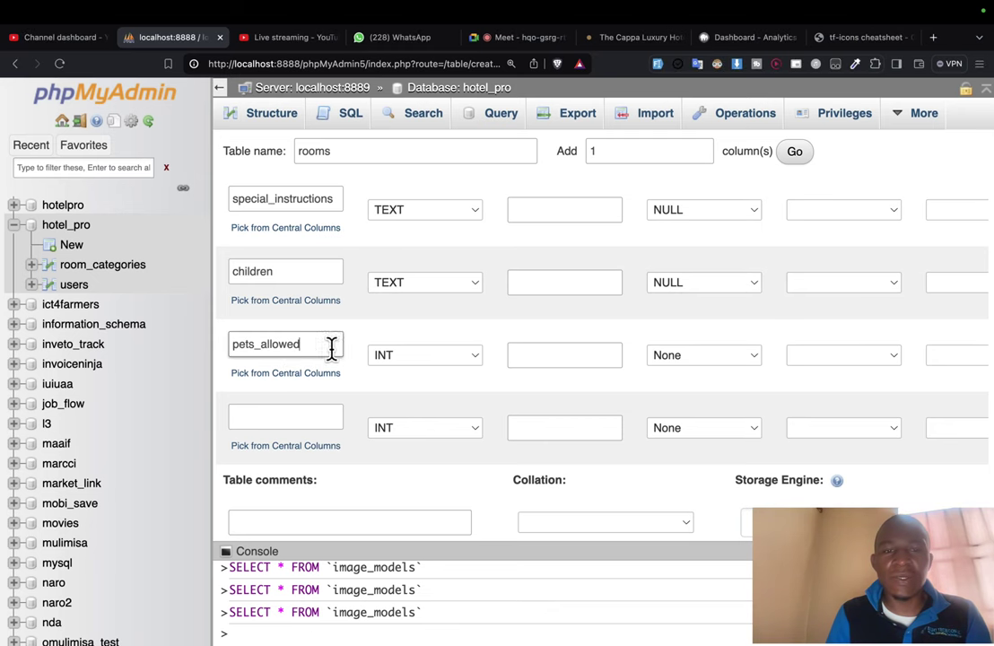
Step: Set the pets_allowed column's type to TEXT and its default to NULL
{"action": "left_click", "coordinate": [419, 357]}
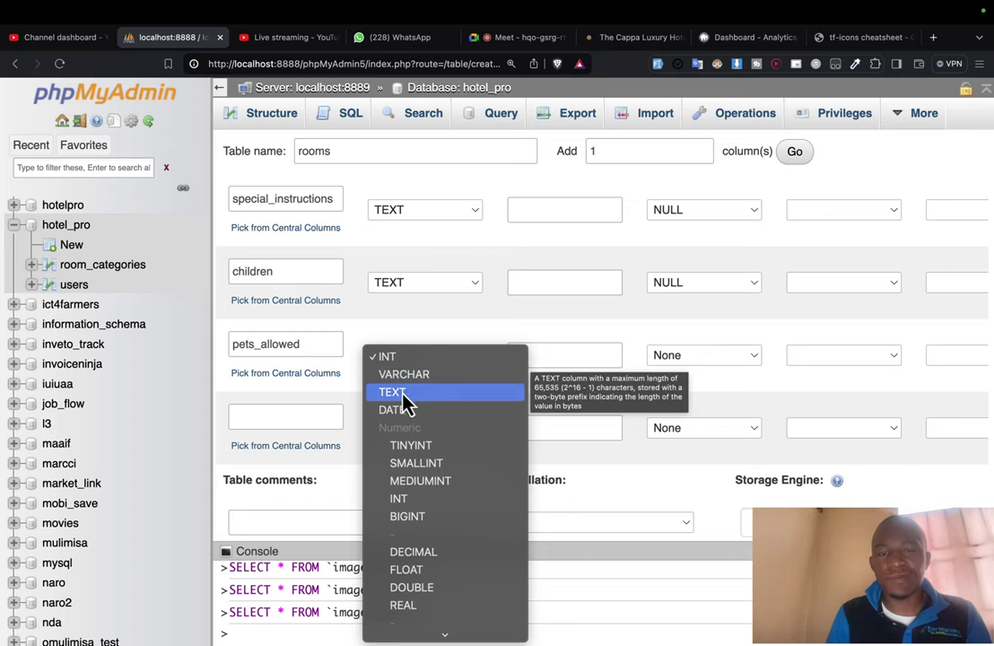
{"action": "left_click", "coordinate": [406, 395]}
{"action": "left_click", "coordinate": [683, 366]}
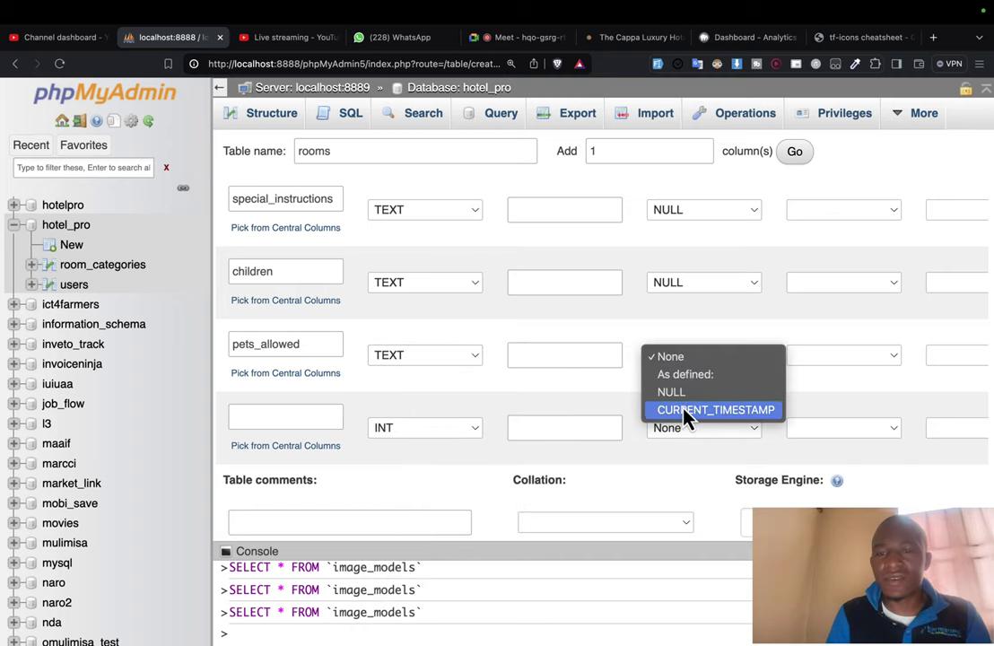
{"action": "left_click", "coordinate": [690, 395]}
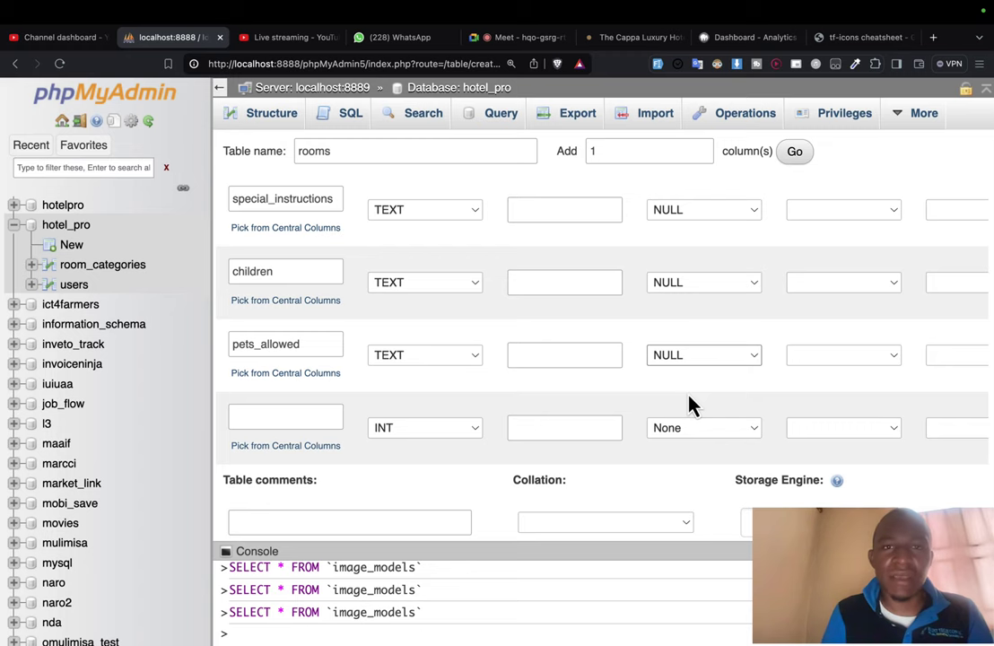
Step: Cut amenities_group from the ROOM Structure list in functions.php and paste it as the column name below pets_allowed
{"action": "key", "text": "super+Tab"}
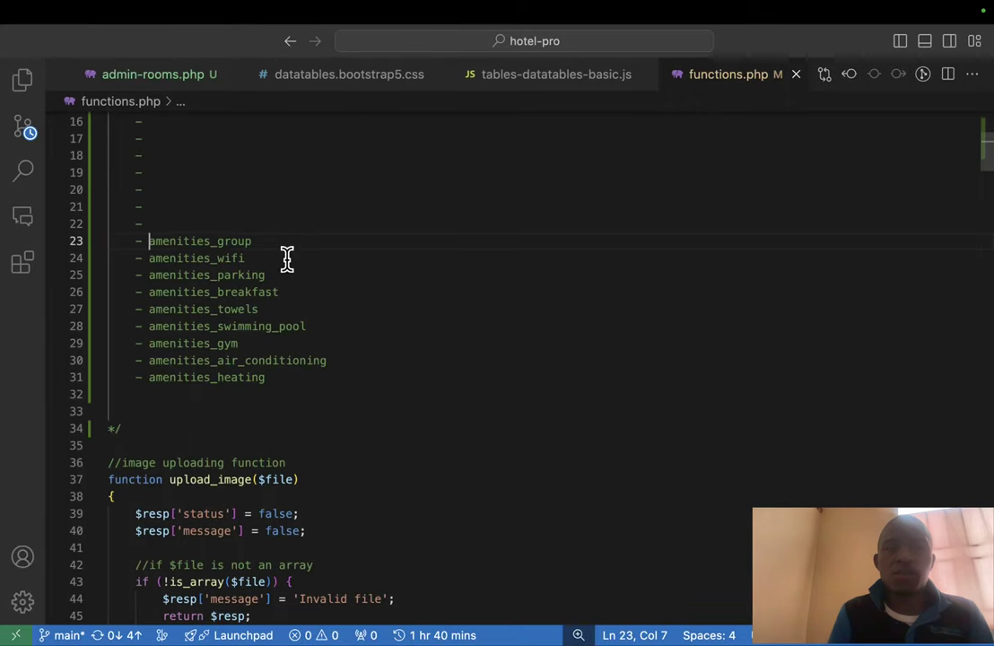
{"action": "key", "text": "shift+super+Right"}
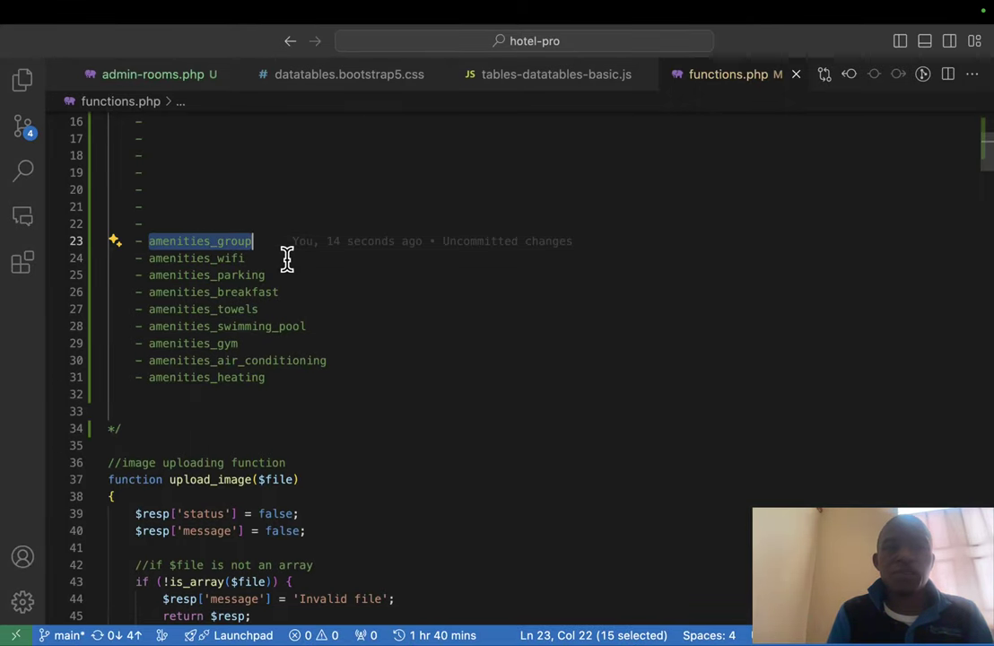
{"action": "key", "text": "super+x"}
{"action": "key", "text": "super+Tab"}
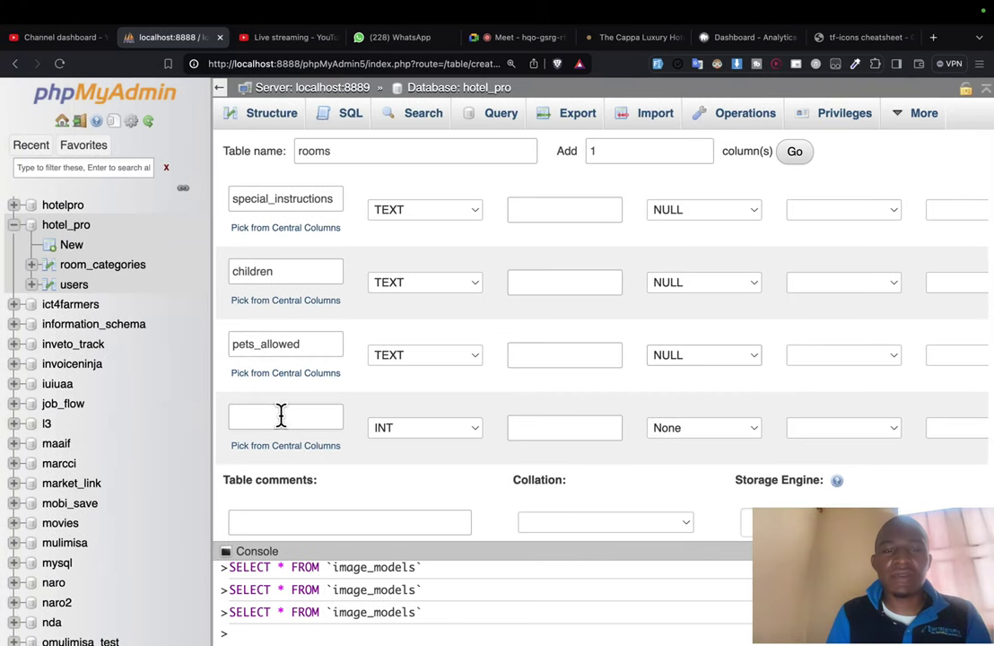
{"action": "left_click", "coordinate": [281, 415]}
{"action": "key", "text": "super+v"}
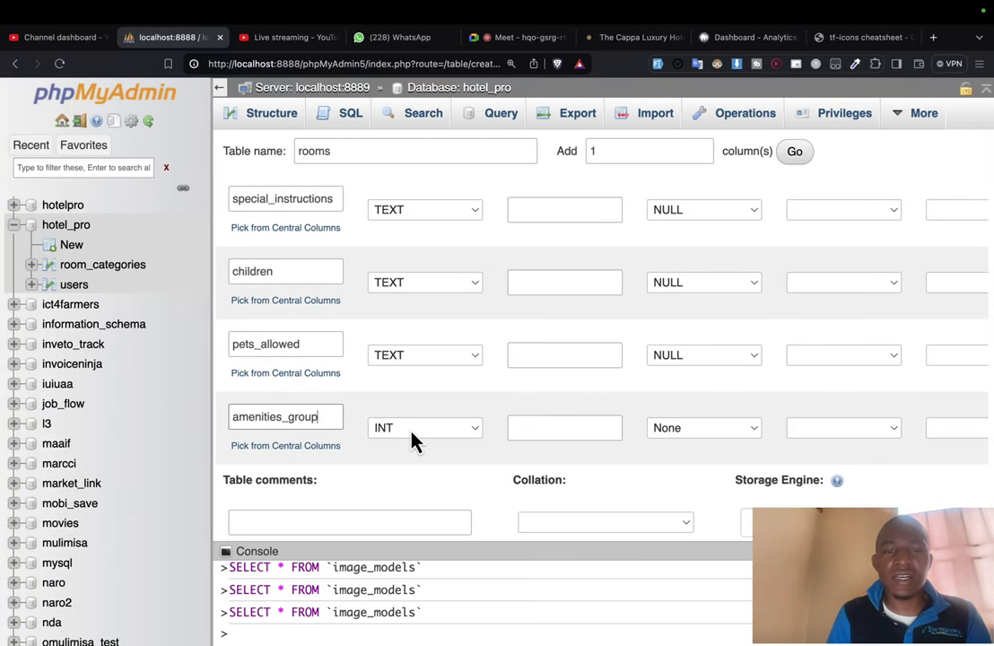
Step: Rename the last column, amenities_group, to amenities_max_people
{"action": "left_click", "coordinate": [289, 416]}
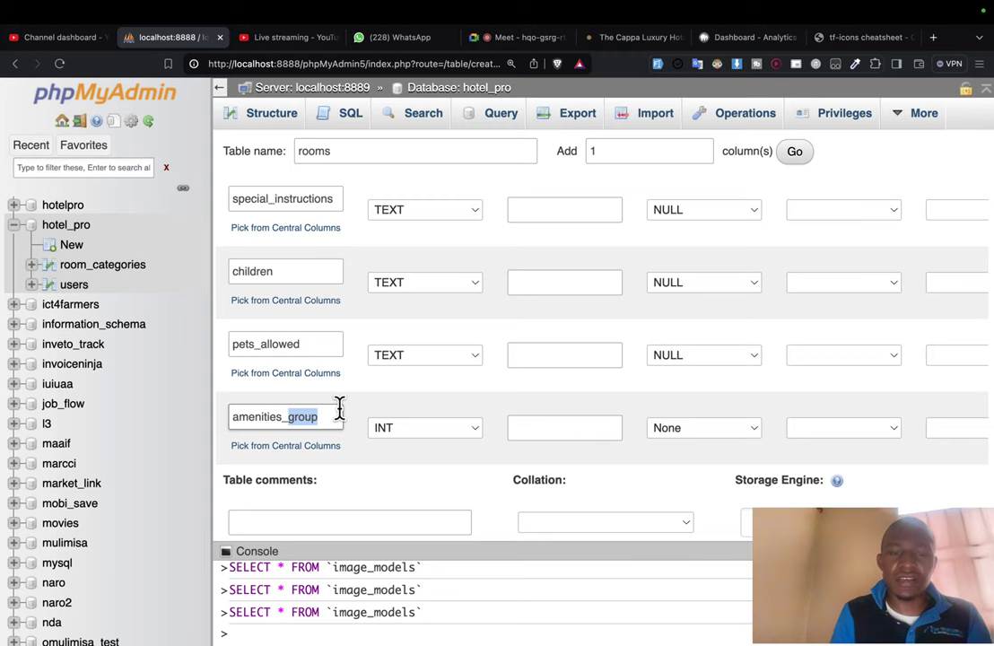
{"action": "type", "text": "max"}
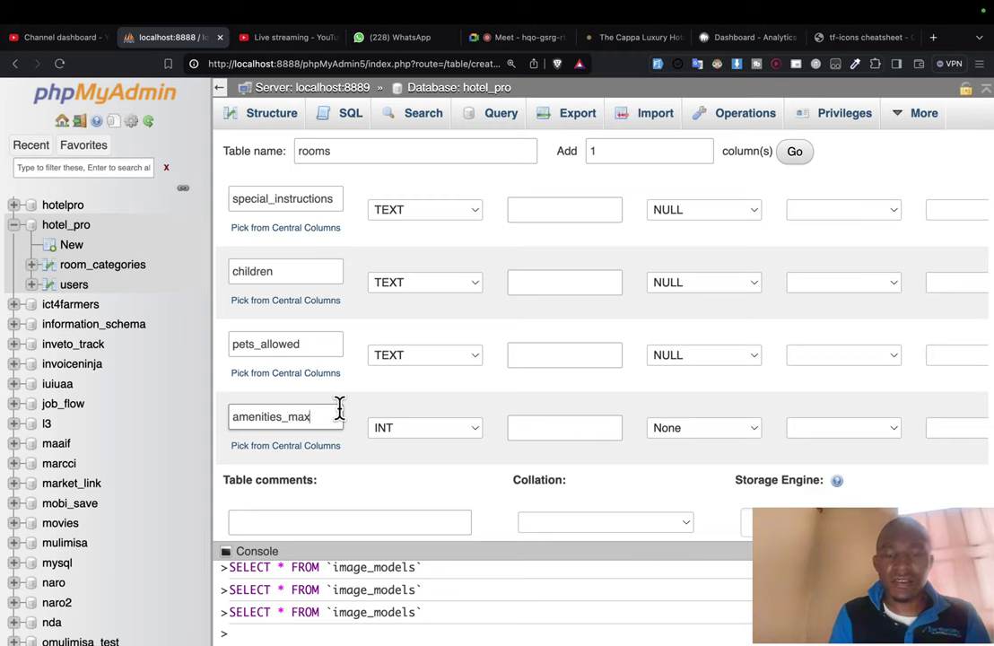
{"action": "type", "text": "_pe"}
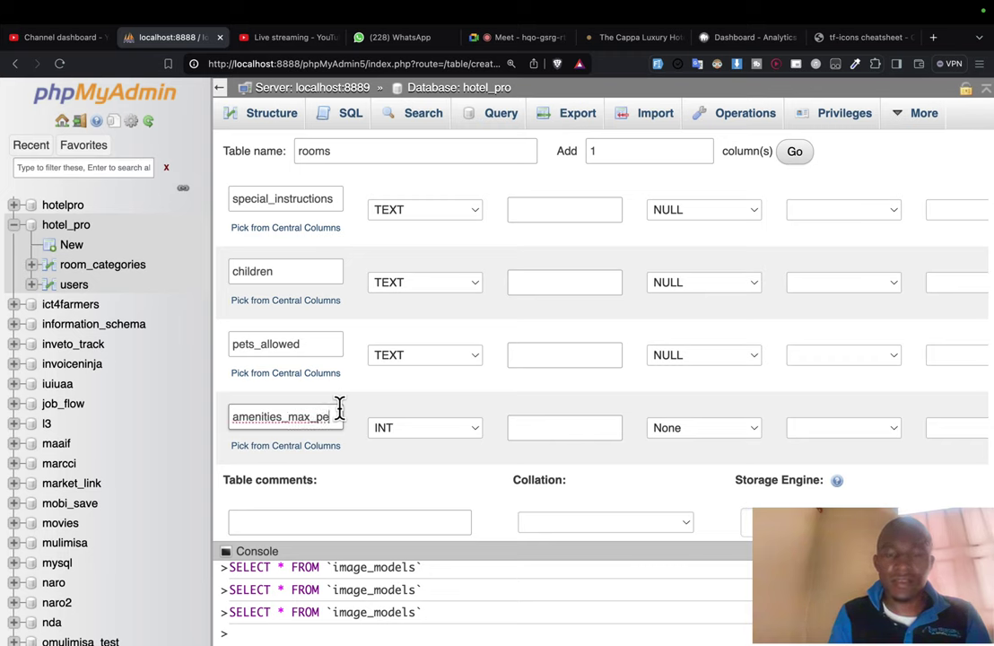
{"action": "type", "text": "ople"}
Step: Set the amenities_max_people column's type to TEXT and its default to NULL
{"action": "left_click", "coordinate": [384, 430]}
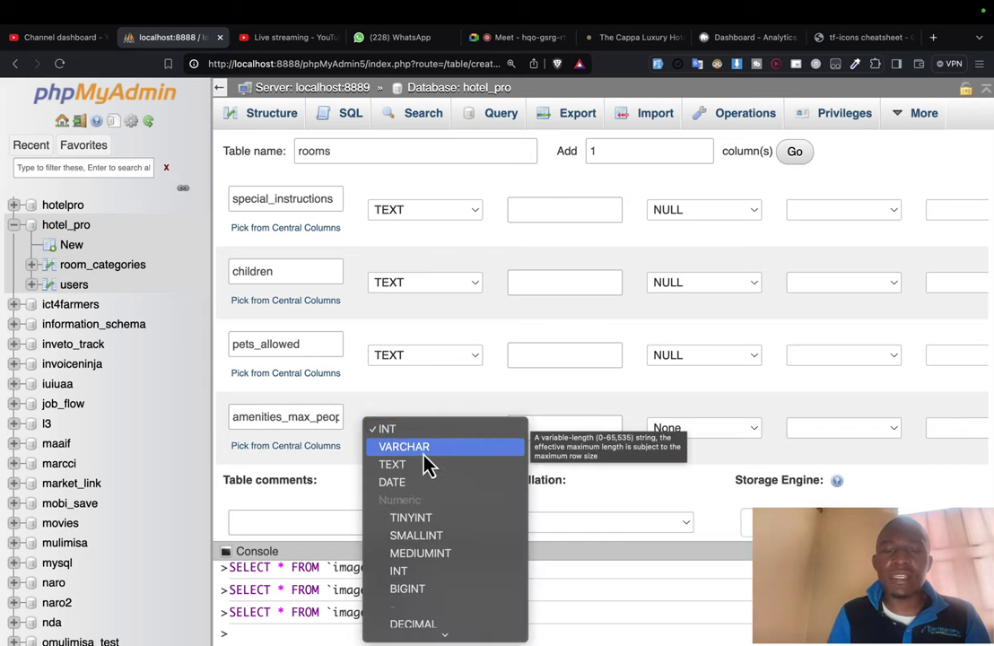
{"action": "left_click", "coordinate": [557, 413]}
{"action": "left_click", "coordinate": [429, 431]}
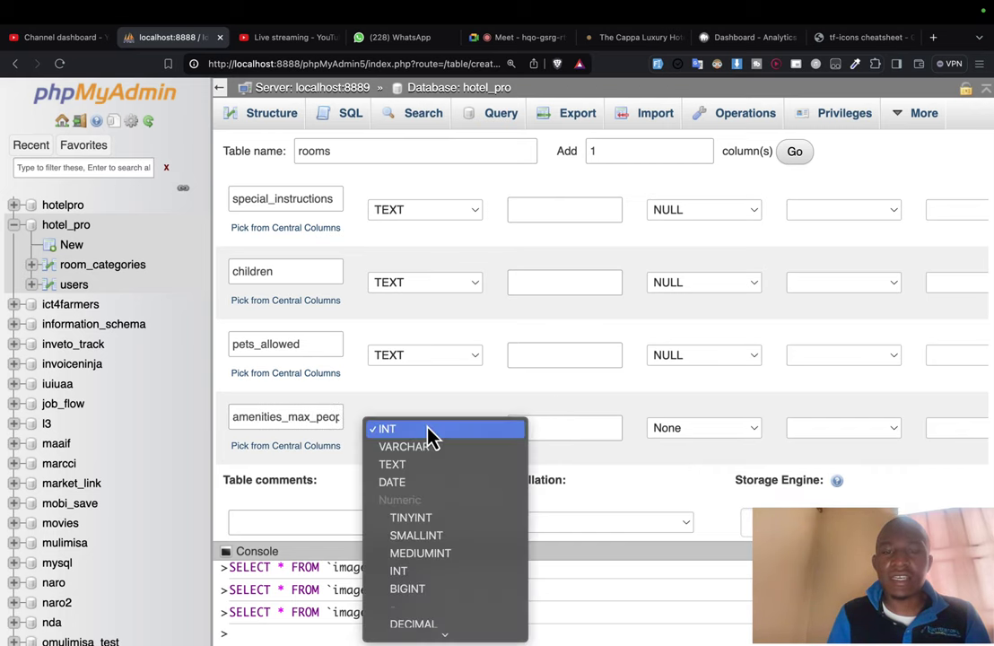
{"action": "left_click", "coordinate": [406, 465]}
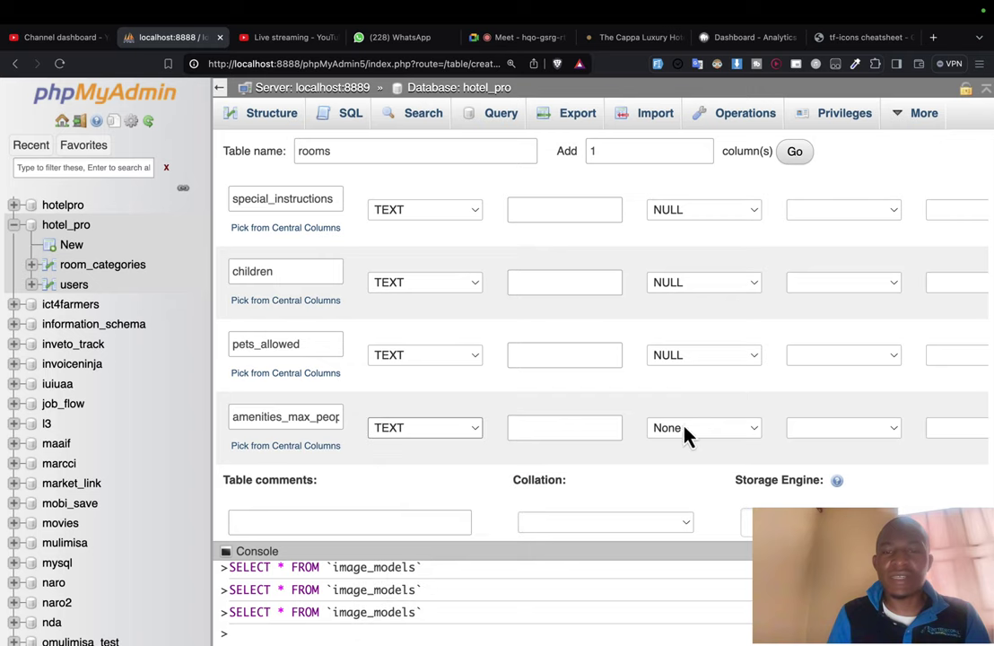
{"action": "left_click", "coordinate": [709, 430]}
{"action": "left_click", "coordinate": [678, 465]}
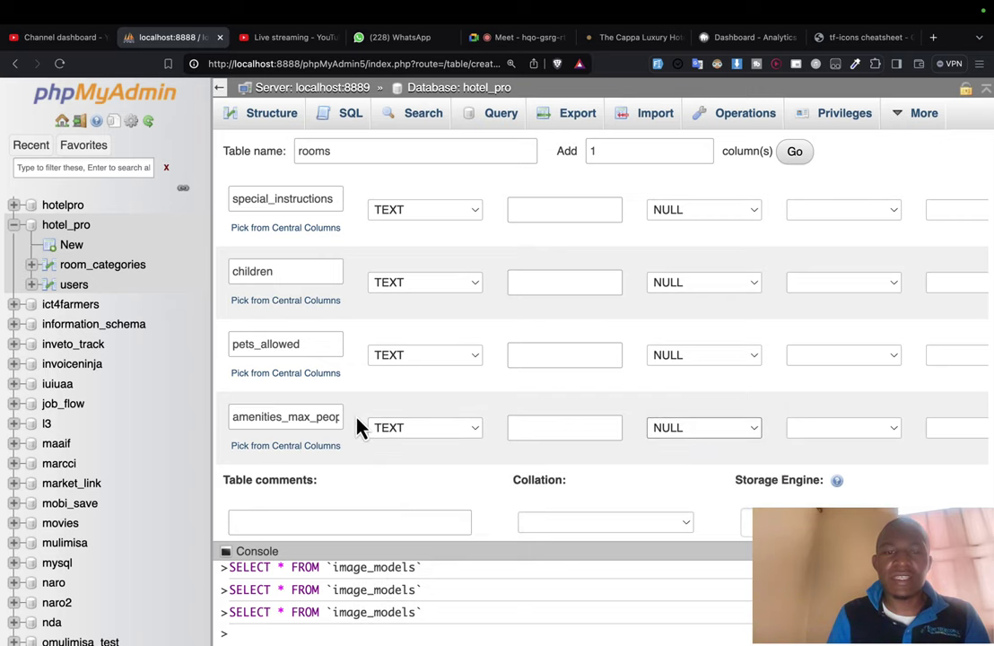
Step: Add seven more columns to the rooms table definition
{"action": "scroll", "coordinate": [355, 426], "scroll_direction": "down", "scroll_amount": 3}
{"action": "scroll", "coordinate": [356, 427], "scroll_direction": "up", "scroll_amount": 10}
{"action": "scroll", "coordinate": [357, 428], "scroll_direction": "down", "scroll_amount": 1}
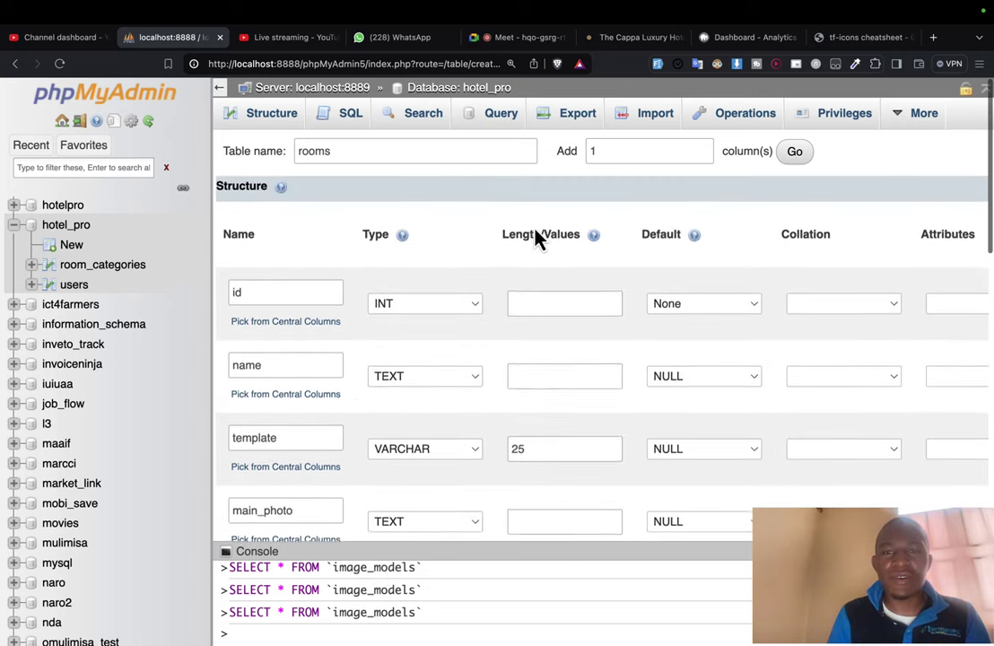
{"action": "left_click", "coordinate": [703, 148]}
{"action": "left_click", "coordinate": [704, 148]}
{"action": "left_click", "coordinate": [704, 148]}
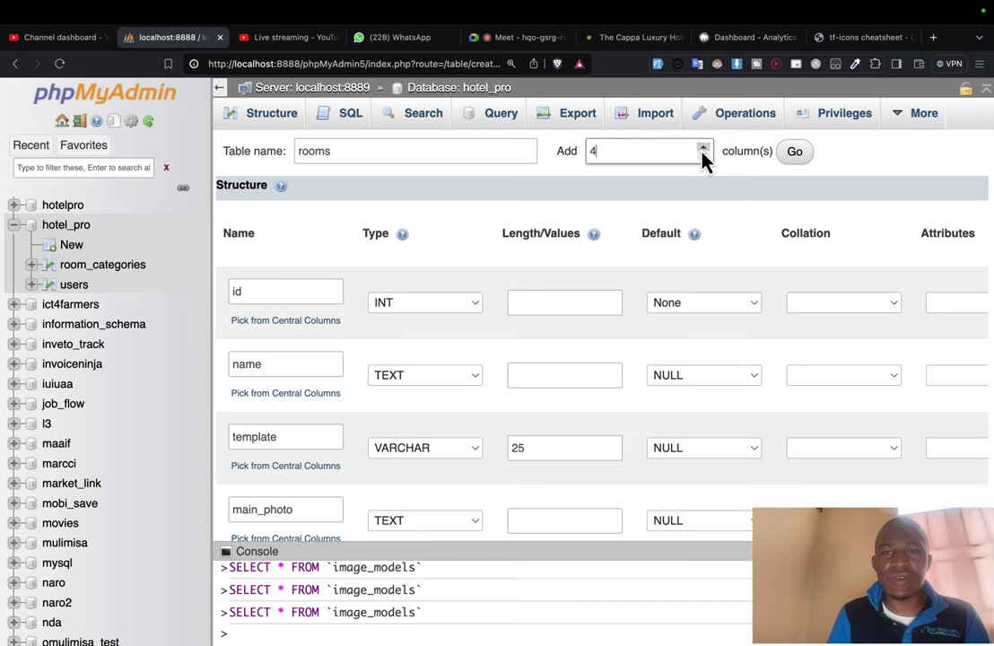
{"action": "left_click", "coordinate": [703, 148]}
{"action": "left_click", "coordinate": [703, 148]}
{"action": "left_click", "coordinate": [703, 148]}
{"action": "left_click", "coordinate": [792, 153]}
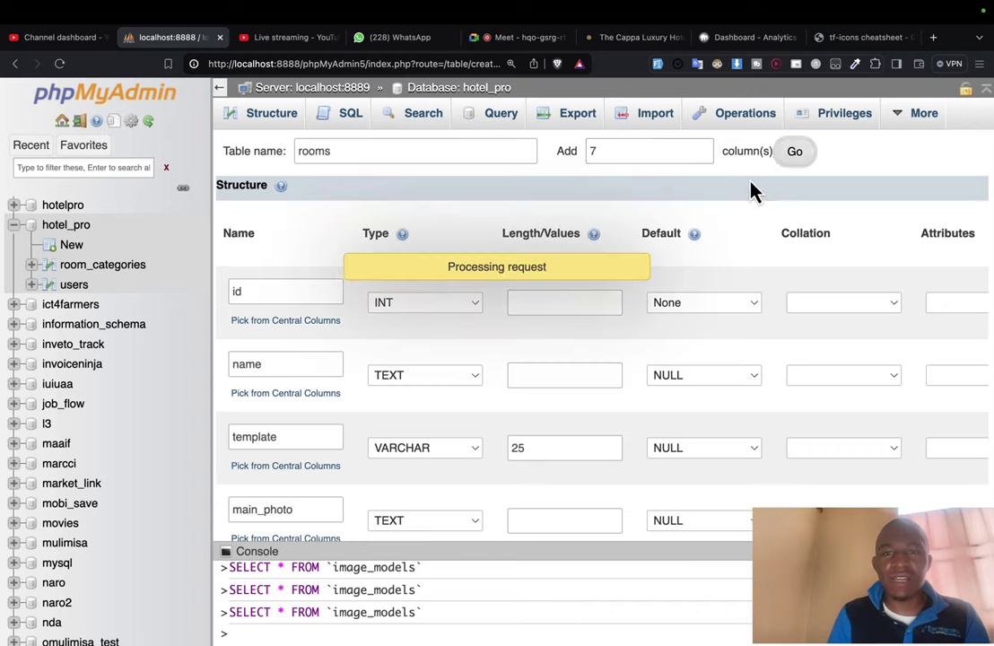
Step: Cut amenities_wifi from the room field list in functions.php and paste it as the column name below amenities_max_people
{"action": "scroll", "coordinate": [637, 321], "scroll_direction": "down", "scroll_amount": 10}
{"action": "scroll", "coordinate": [637, 321], "scroll_direction": "down", "scroll_amount": 3}
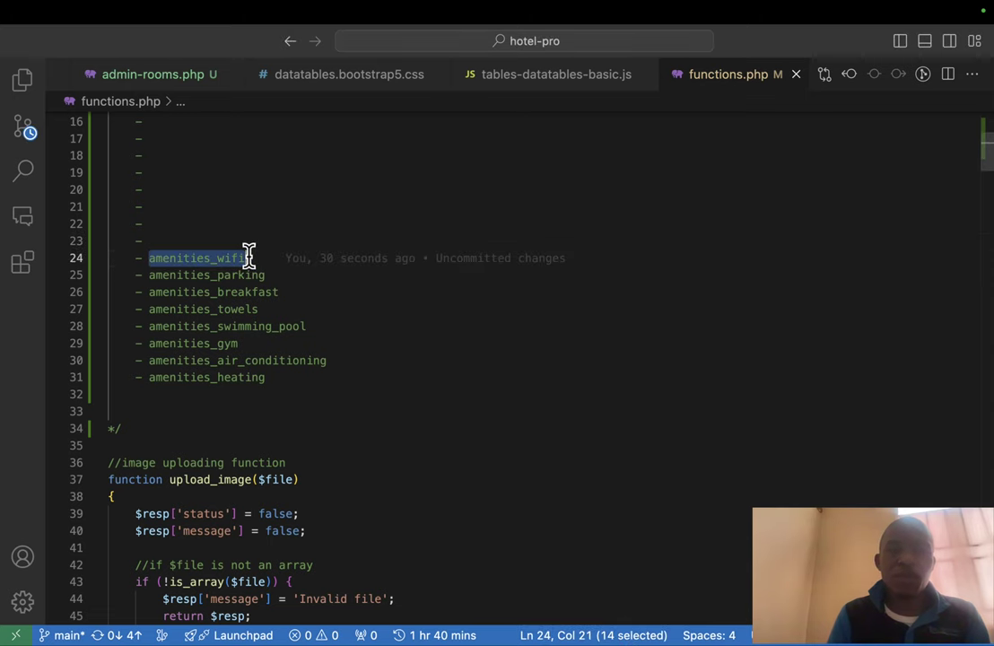
{"action": "key", "text": "BackSpace"}
{"action": "left_click", "coordinate": [308, 302]}
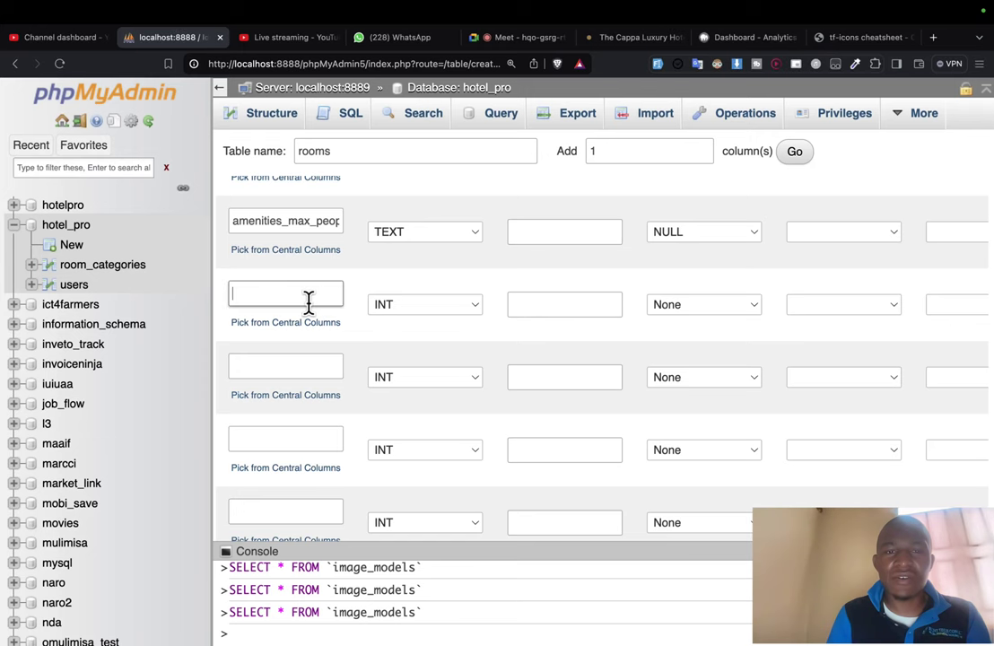
Step: Set the amenities_wifi column to VARCHAR with length 15 and a defined default of No
{"action": "left_click", "coordinate": [396, 314]}
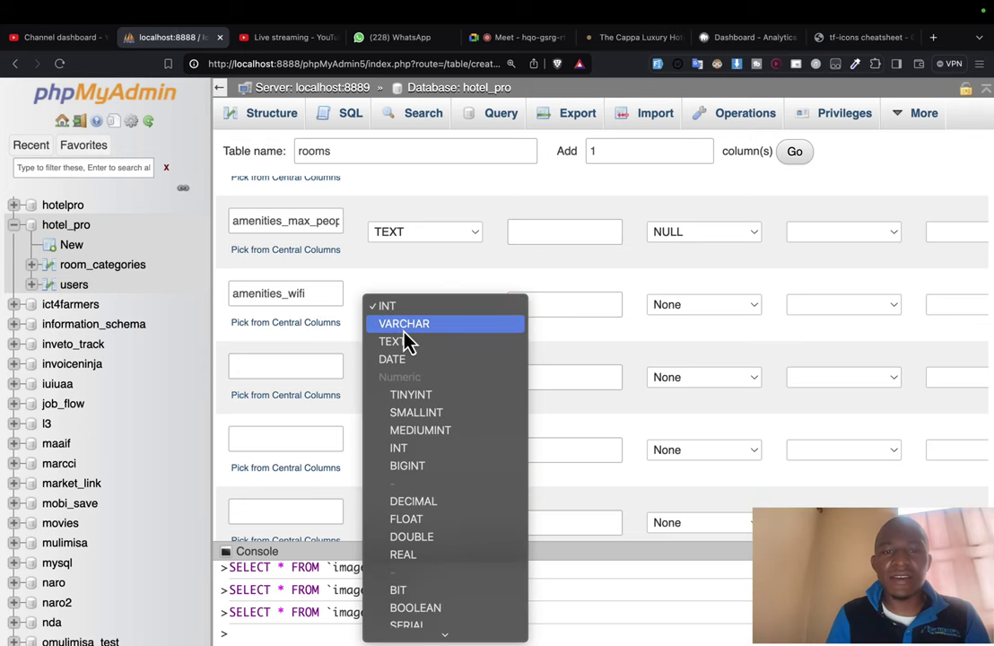
{"action": "left_click", "coordinate": [409, 325]}
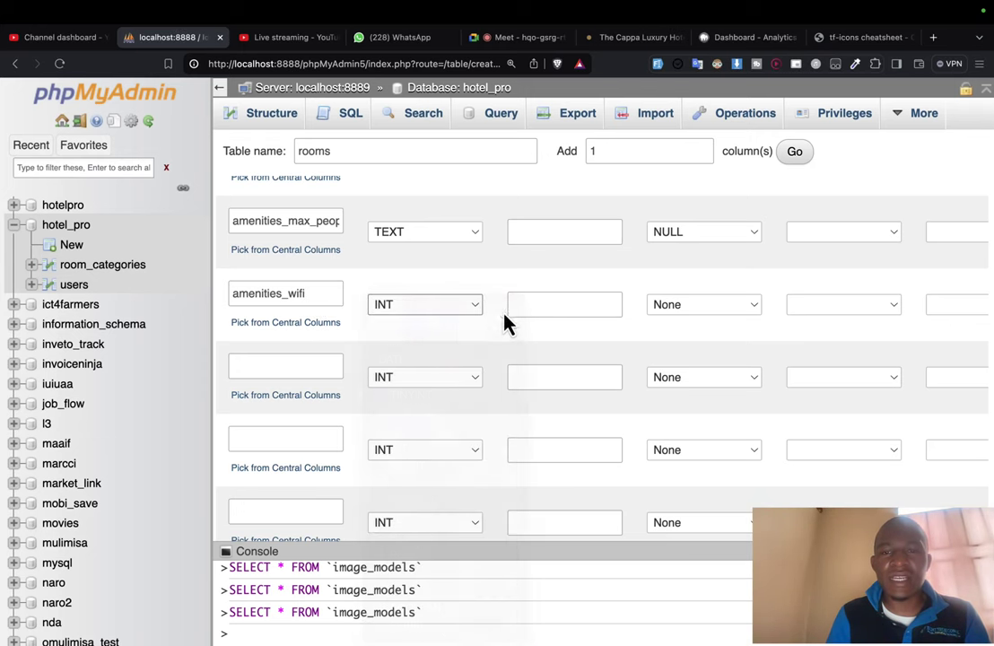
{"action": "left_click", "coordinate": [674, 310]}
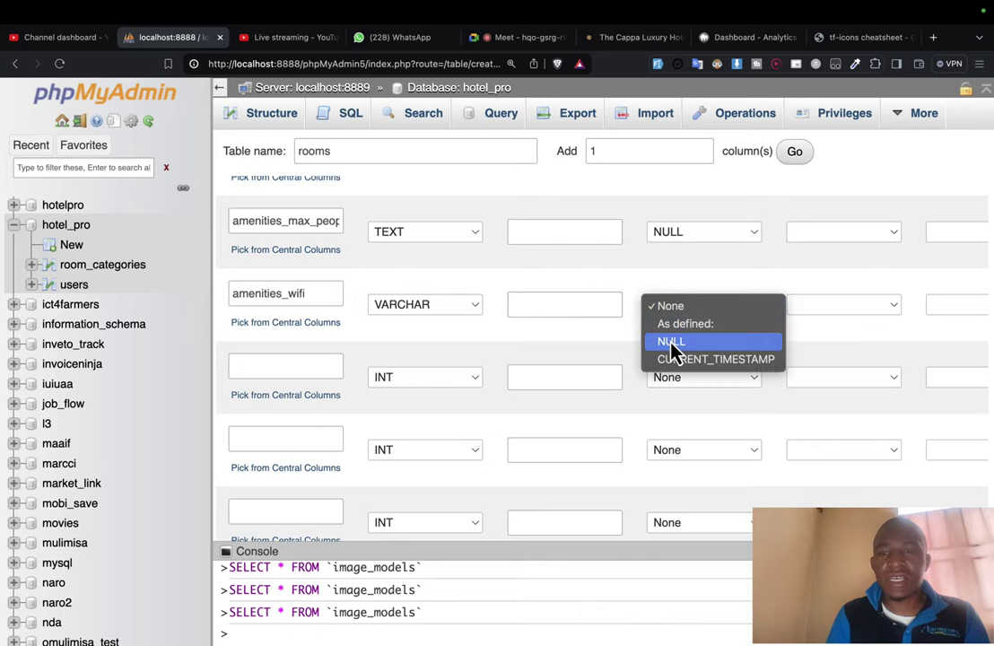
{"action": "left_click", "coordinate": [673, 350]}
{"action": "left_click", "coordinate": [674, 316]}
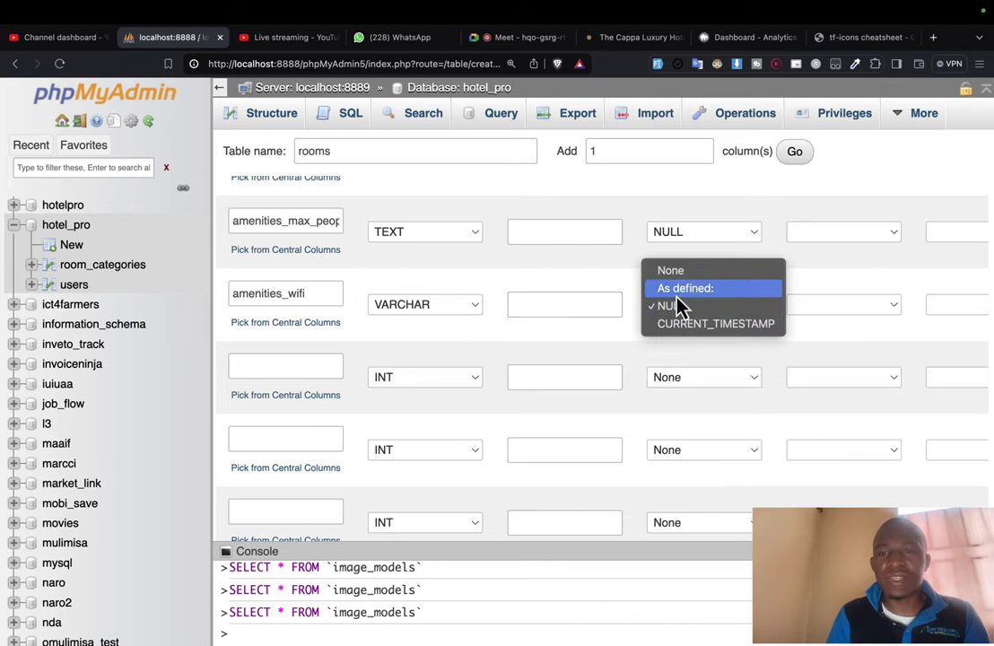
{"action": "left_click", "coordinate": [682, 288]}
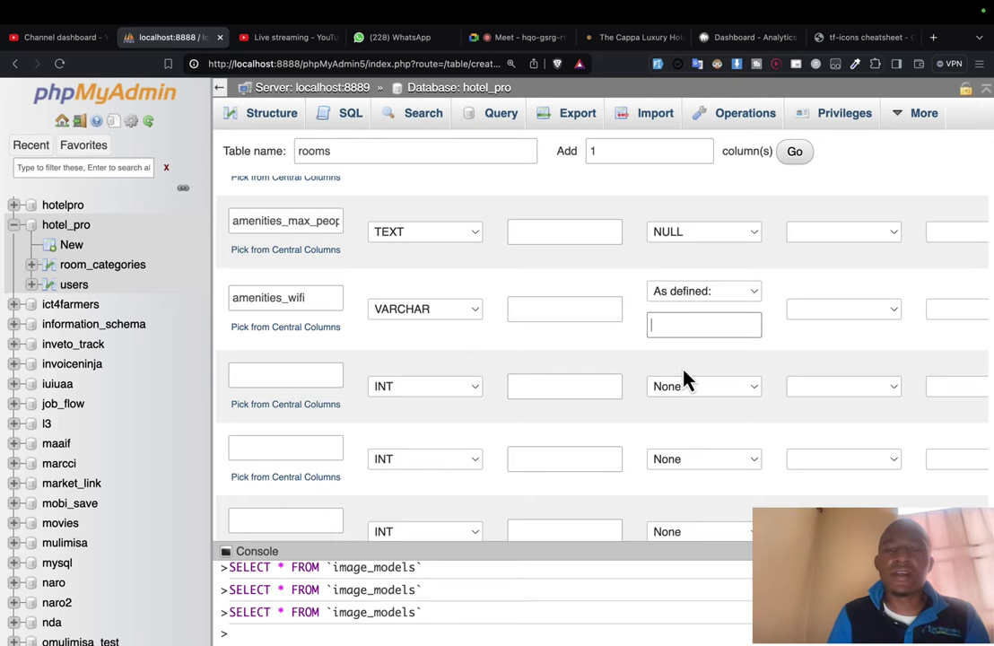
{"action": "type", "text": "No"}
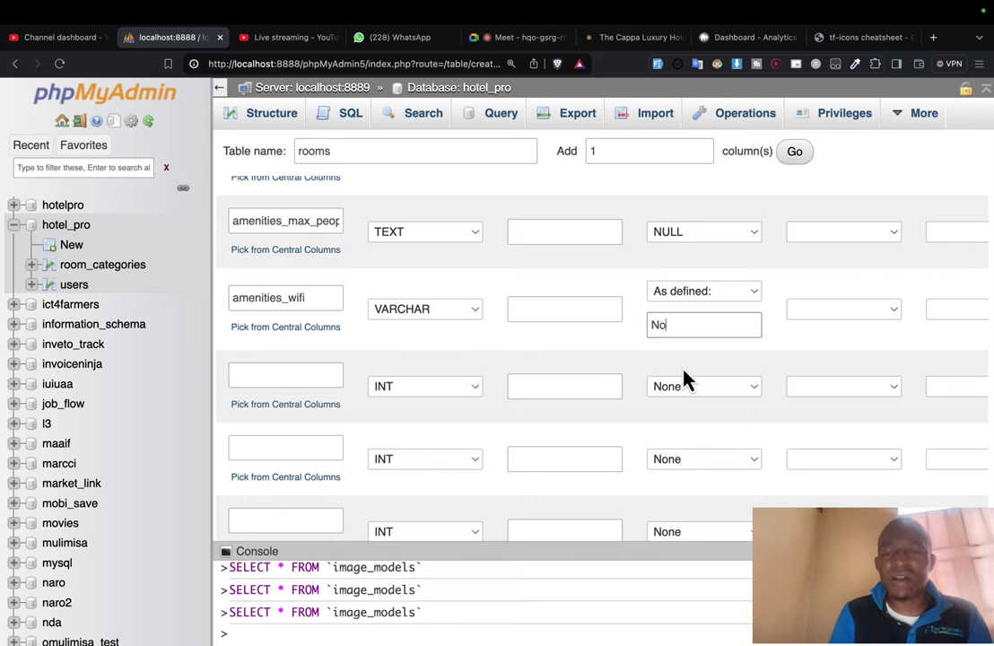
{"action": "left_click", "coordinate": [559, 309]}
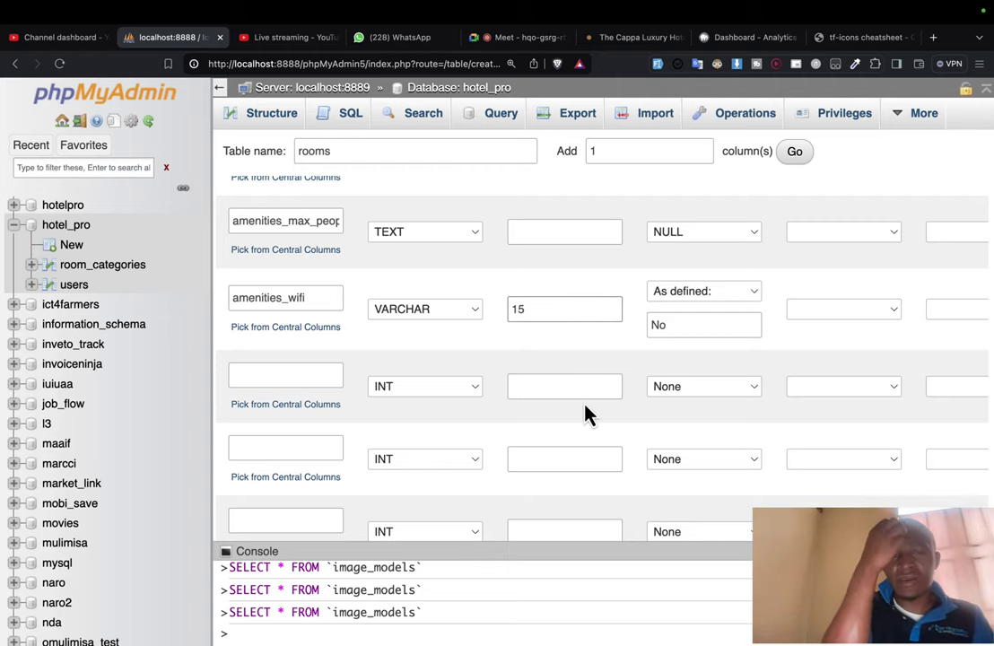
Step: Cut amenities_parking from the room field list in functions.php and paste it as the column name below amenities_wifi
{"action": "key", "text": "ctrl+Right"}
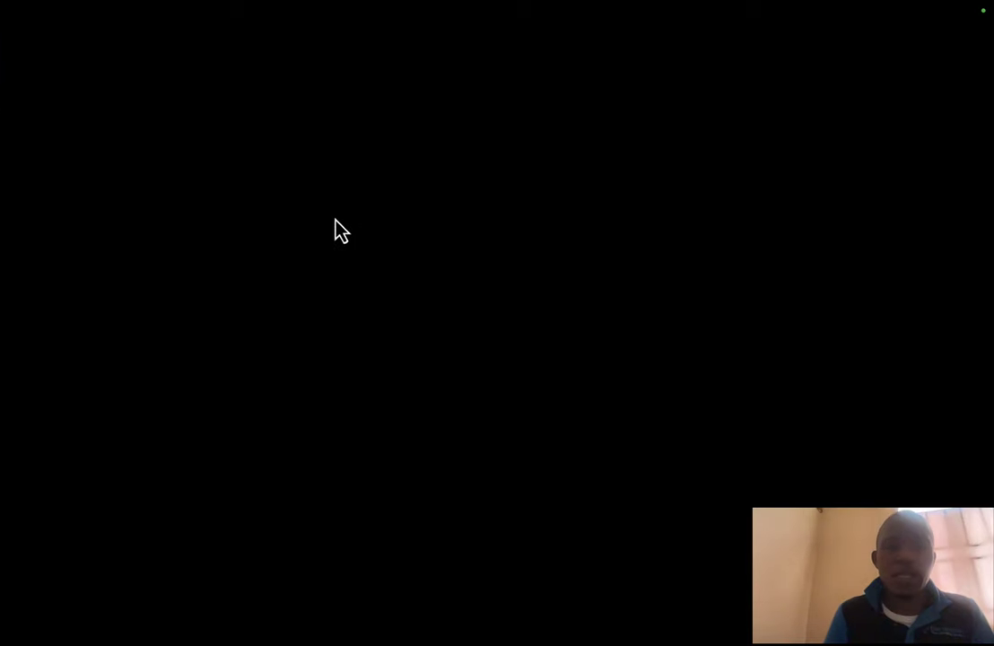
{"action": "key", "text": "alt+shift+Left"}
{"action": "key", "text": "super+x"}
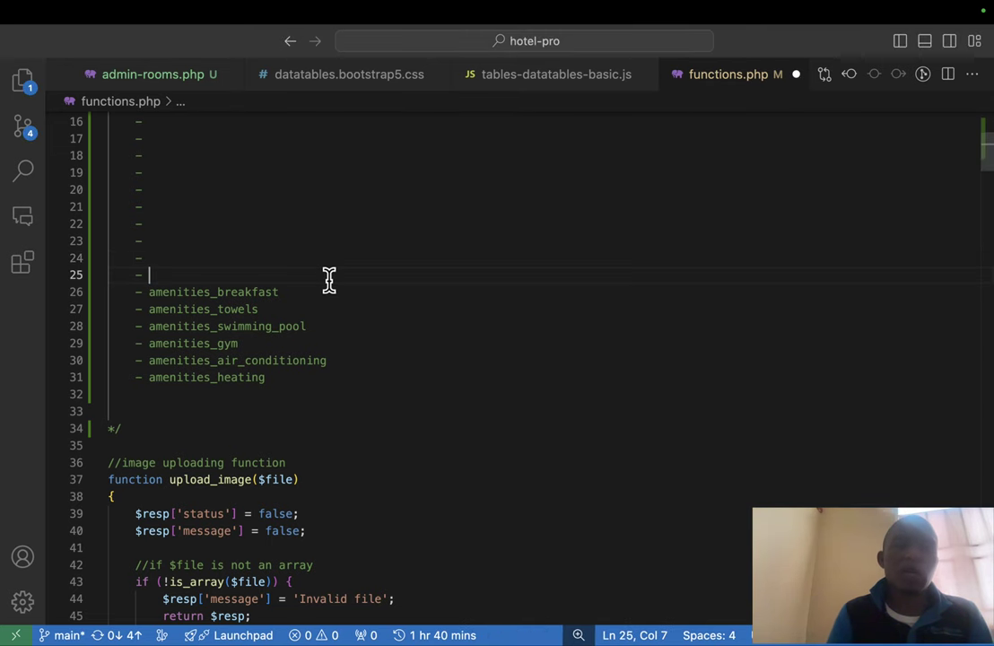
{"action": "key", "text": "ctrl+Left"}
{"action": "left_click", "coordinate": [278, 375]}
{"action": "key", "text": "super+v"}
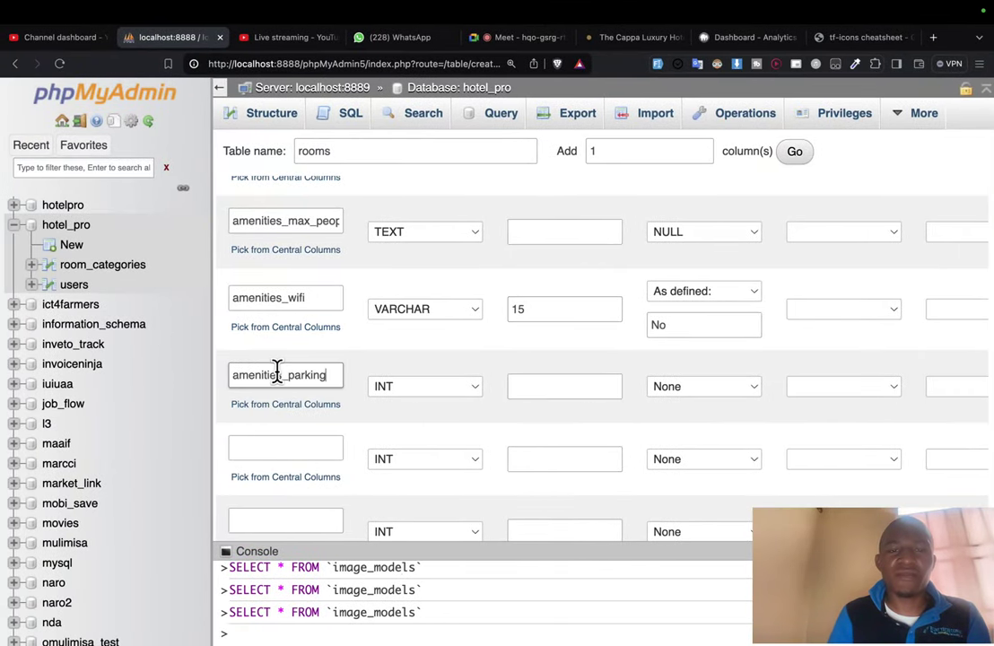
Step: Set the amenities_parking column to VARCHAR with length 15 and a defined default of No
{"action": "left_click", "coordinate": [422, 387]}
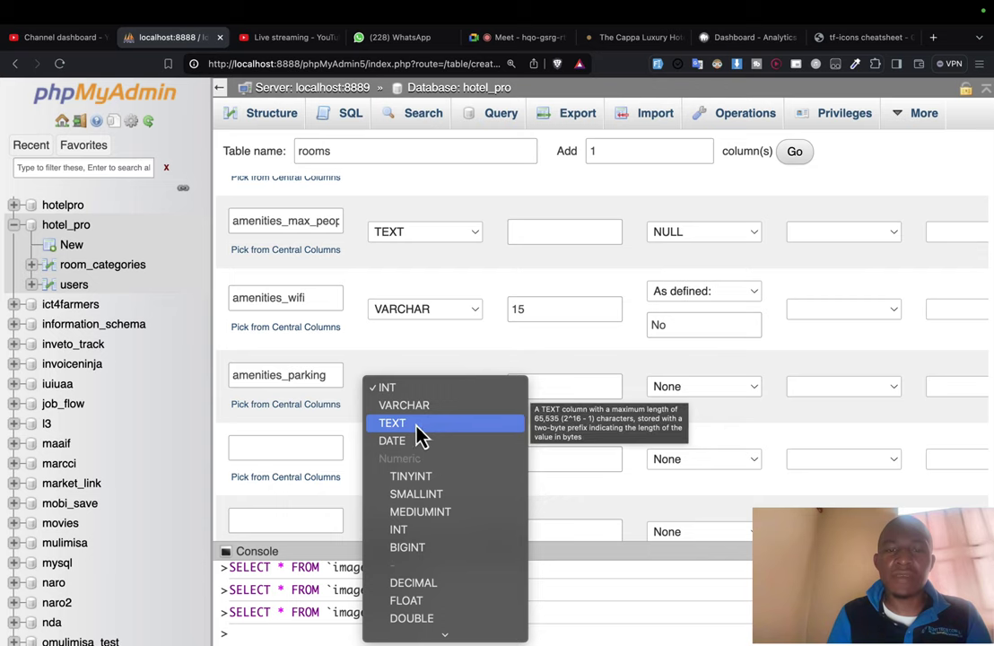
{"action": "key", "text": "Up"}
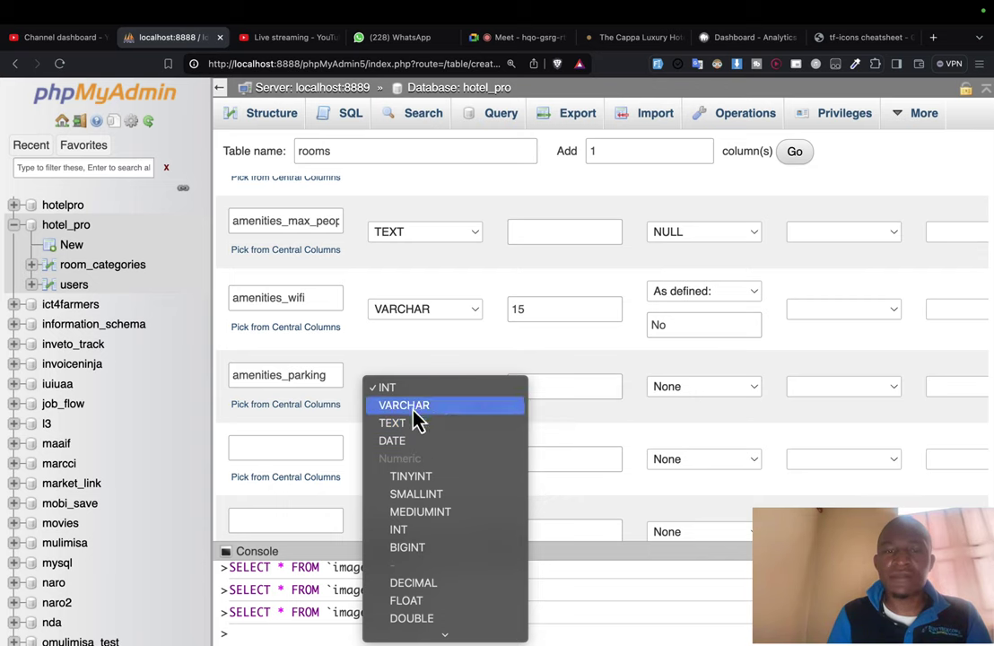
{"action": "left_click", "coordinate": [411, 408]}
{"action": "left_click", "coordinate": [595, 387]}
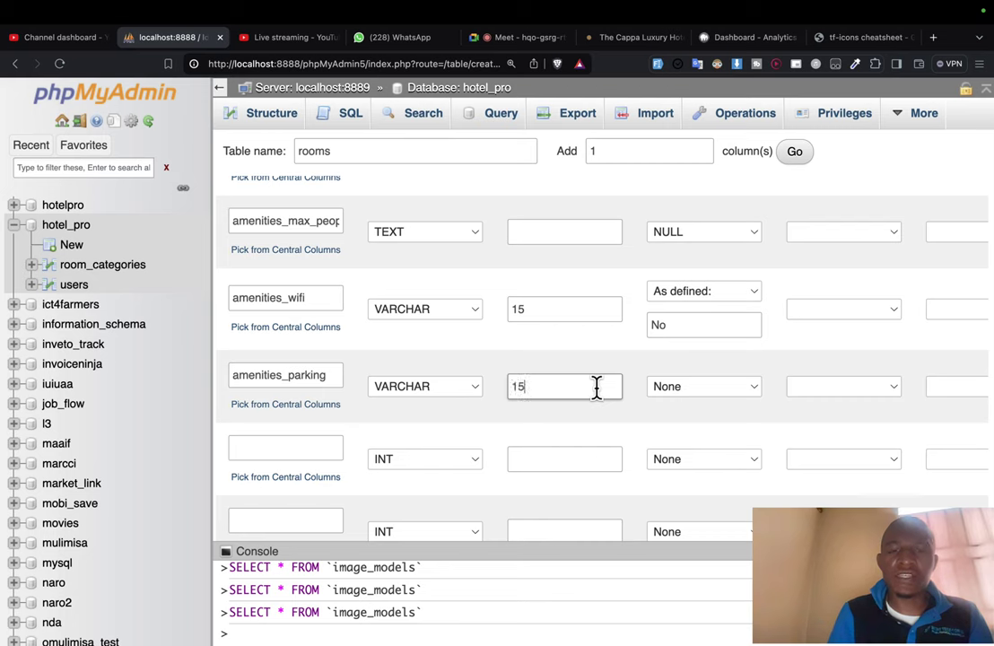
{"action": "left_click", "coordinate": [700, 398]}
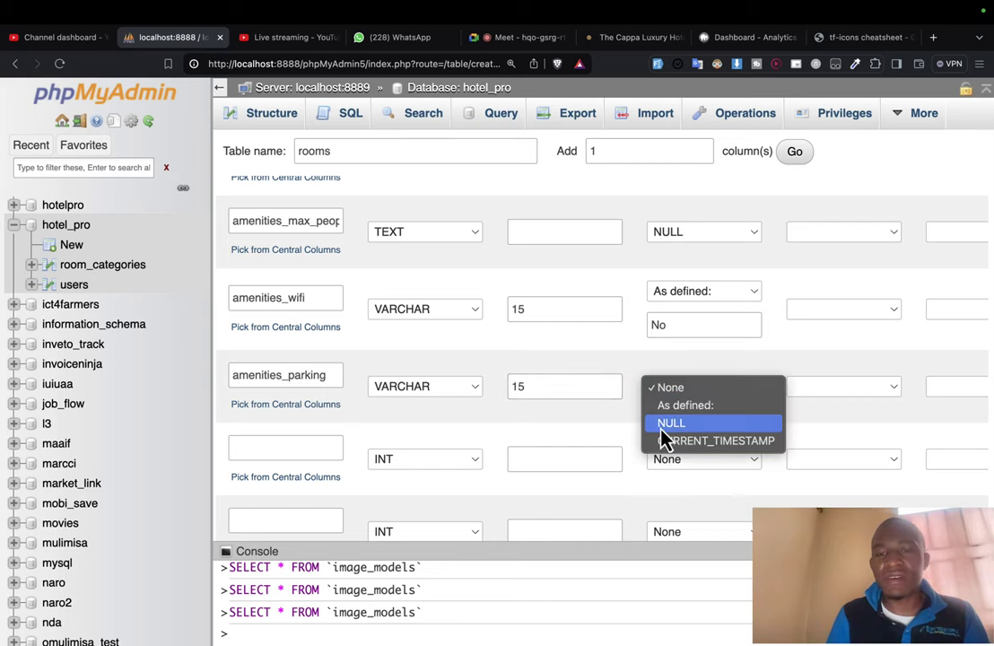
{"action": "left_click", "coordinate": [661, 432]}
{"action": "left_click", "coordinate": [673, 400]}
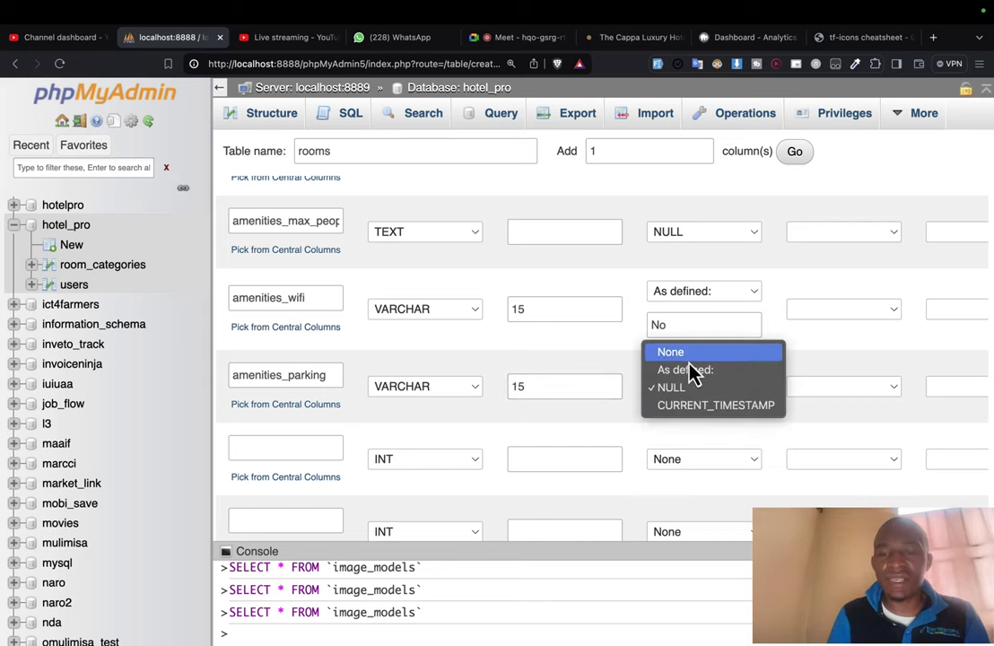
{"action": "left_click", "coordinate": [684, 370]}
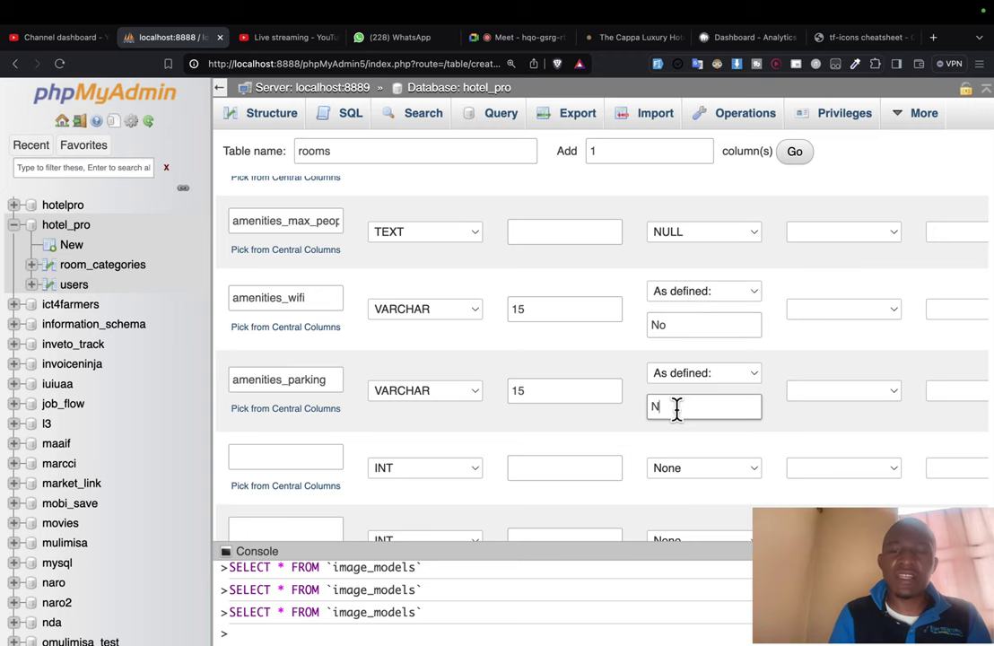
Step: Cut amenities_breakfast from the room field list in functions.php and paste it as the column name below amenities_parking
{"action": "scroll", "coordinate": [676, 410], "scroll_direction": "down", "scroll_amount": 5}
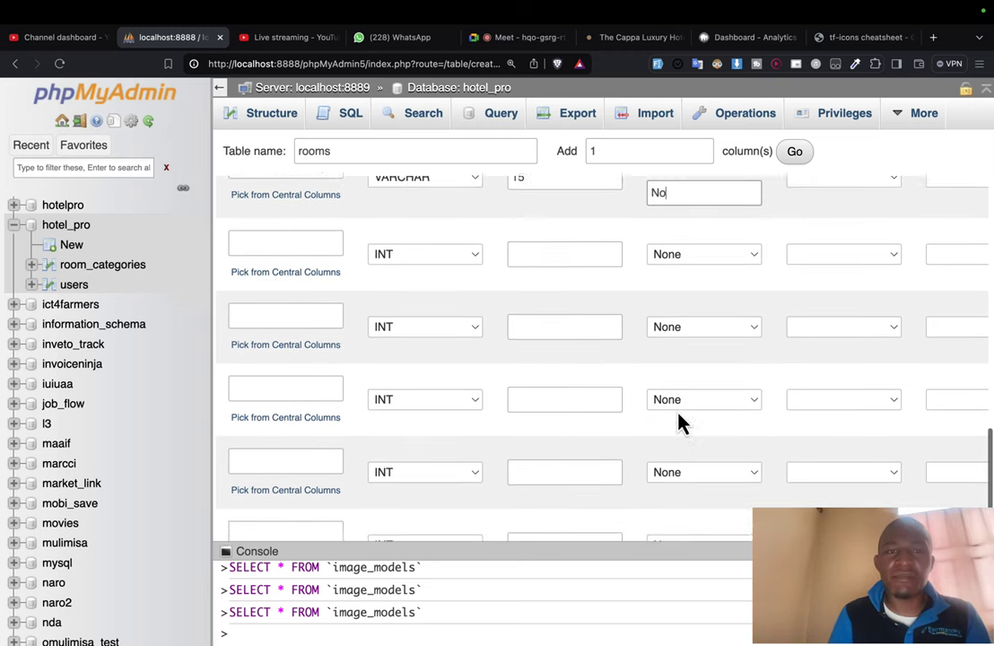
{"action": "key", "text": "ctrl+Right"}
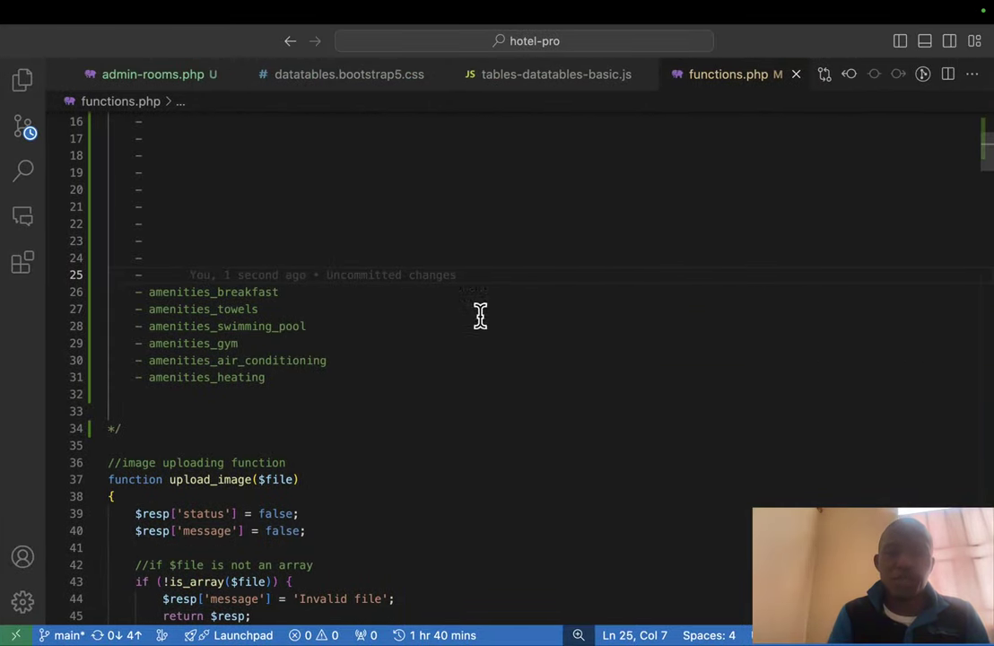
{"action": "key", "text": "Down"}
{"action": "key", "text": "shift+End"}
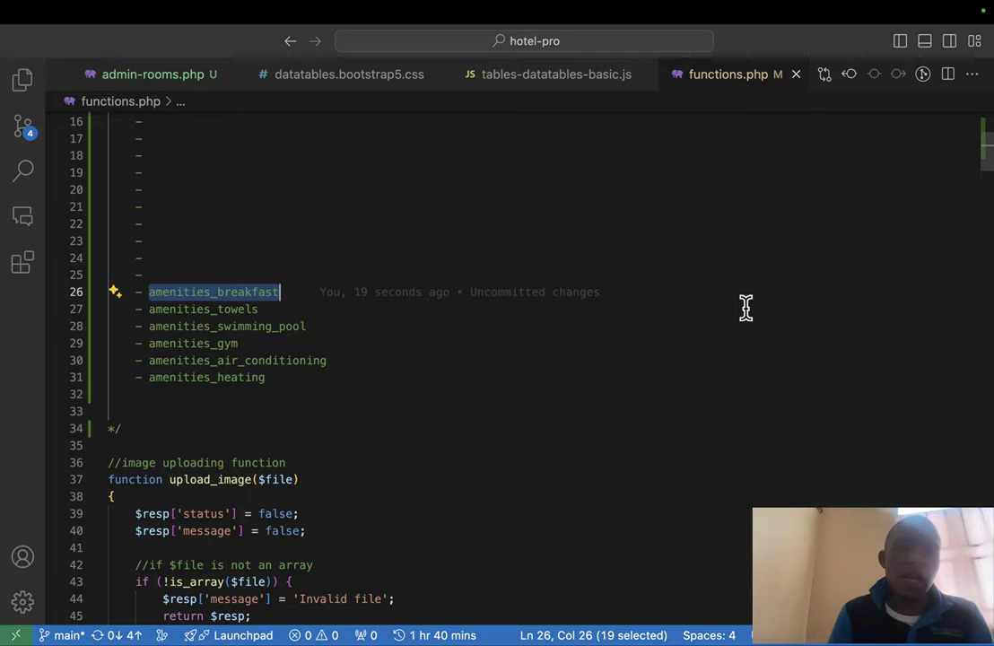
{"action": "key", "text": "super+x"}
{"action": "key", "text": "ctrl+Left"}
{"action": "left_click", "coordinate": [305, 316]}
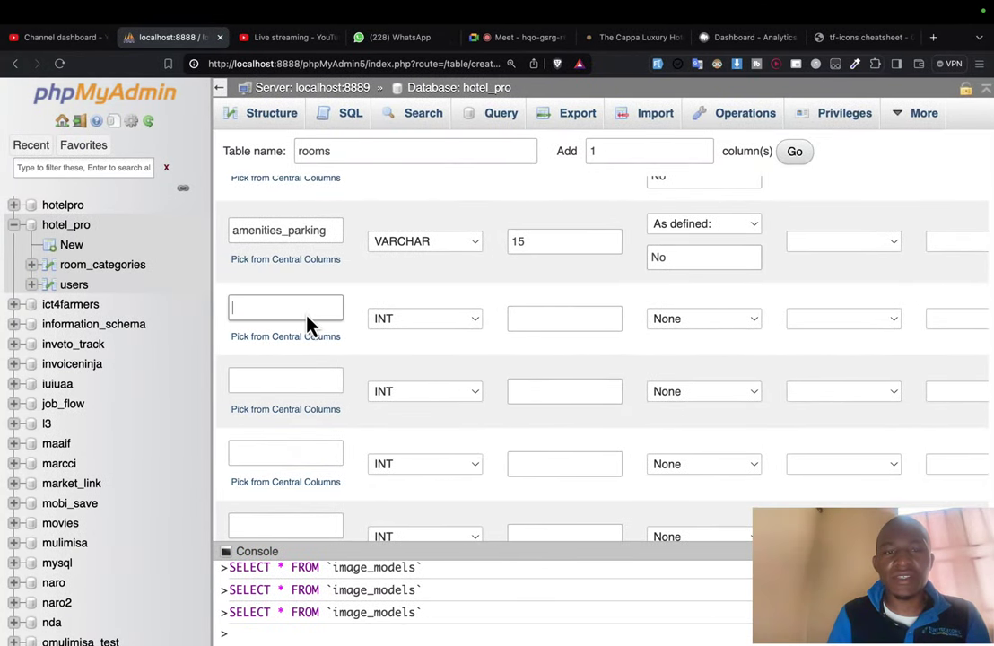
{"action": "key", "text": "super+v"}
Step: Set the amenities_breakfast column's type to VARCHAR with length 15
{"action": "left_click", "coordinate": [384, 325]}
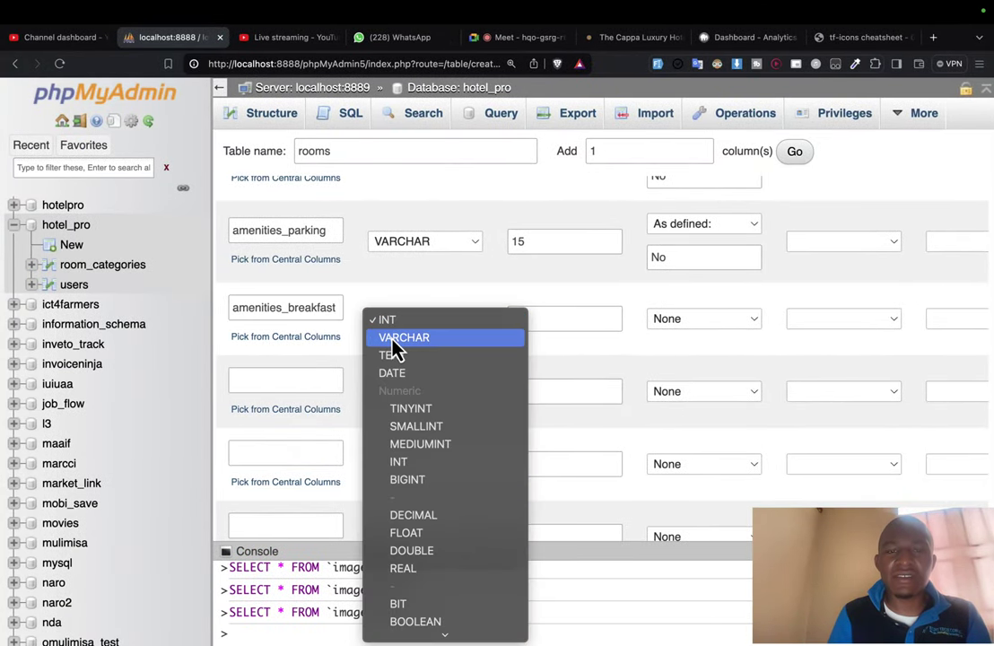
{"action": "left_click", "coordinate": [395, 355]}
{"action": "left_click", "coordinate": [716, 321]}
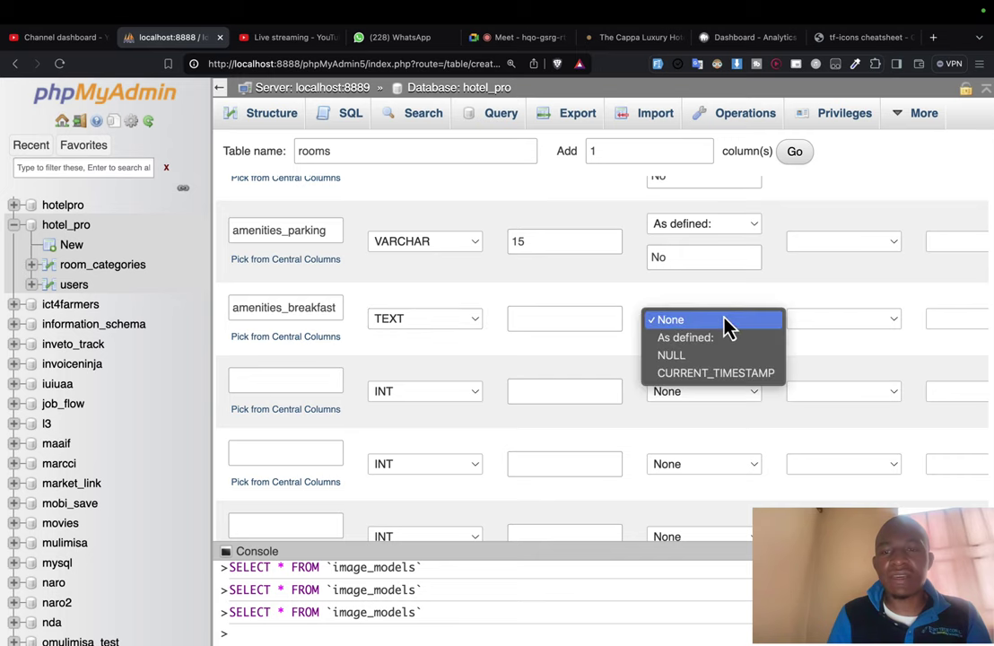
{"action": "left_click", "coordinate": [502, 330]}
{"action": "left_click", "coordinate": [432, 321]}
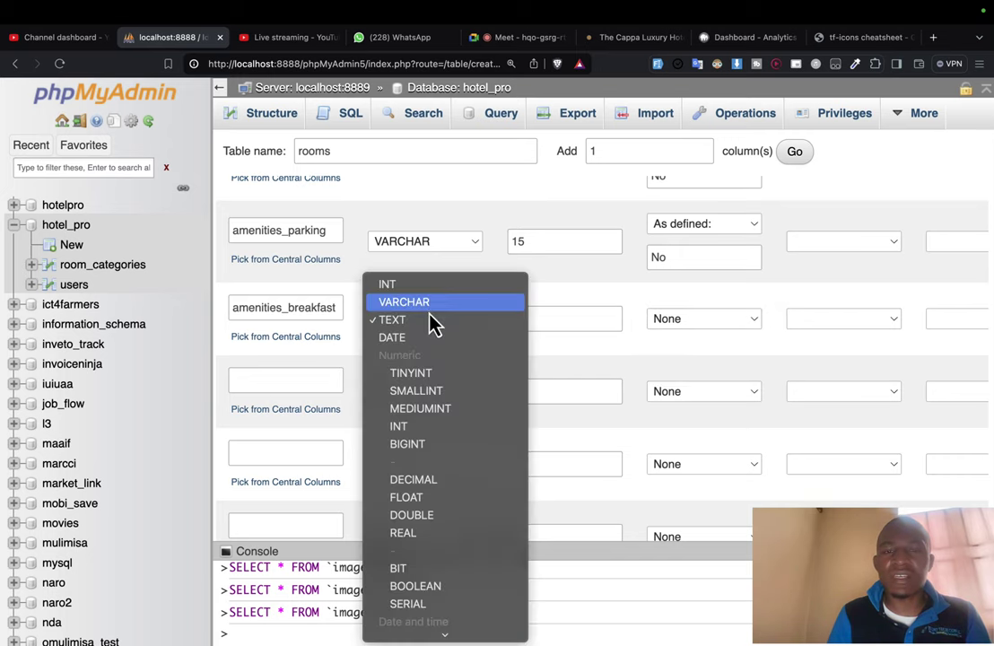
{"action": "left_click", "coordinate": [426, 310]}
{"action": "left_click", "coordinate": [563, 314]}
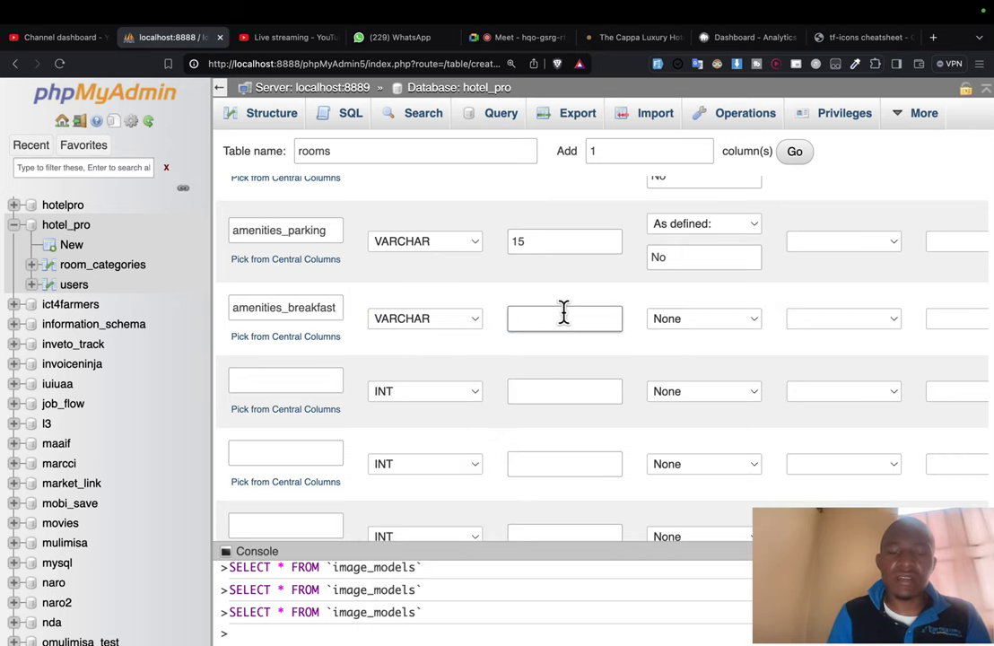
Step: Make the amenities_breakfast column nullable and give it a defined default of No
{"action": "left_click", "coordinate": [685, 321]}
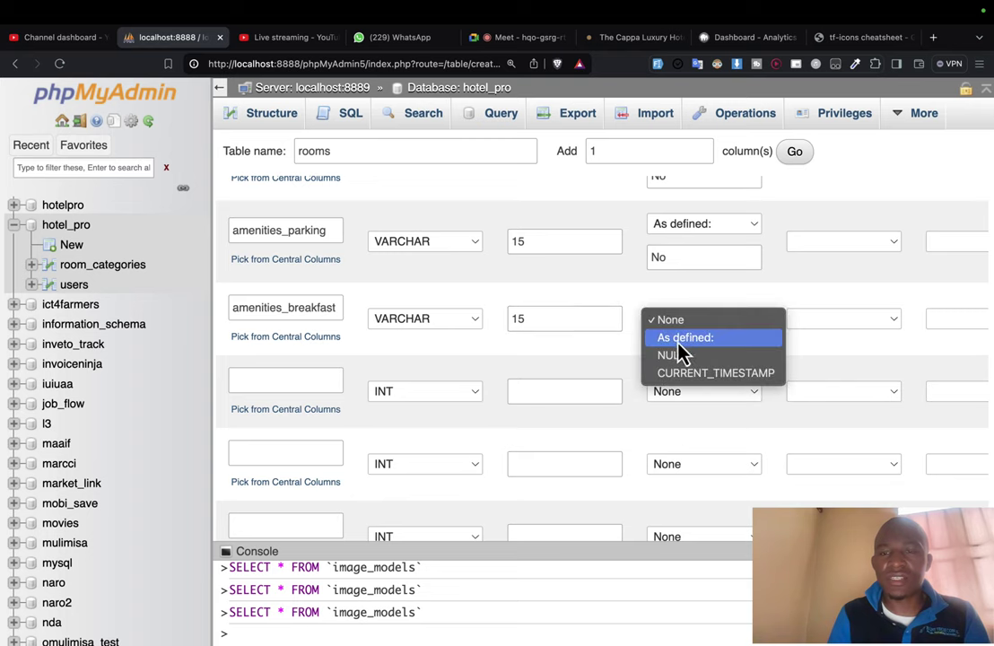
{"action": "left_click", "coordinate": [672, 353]}
{"action": "left_click", "coordinate": [675, 324]}
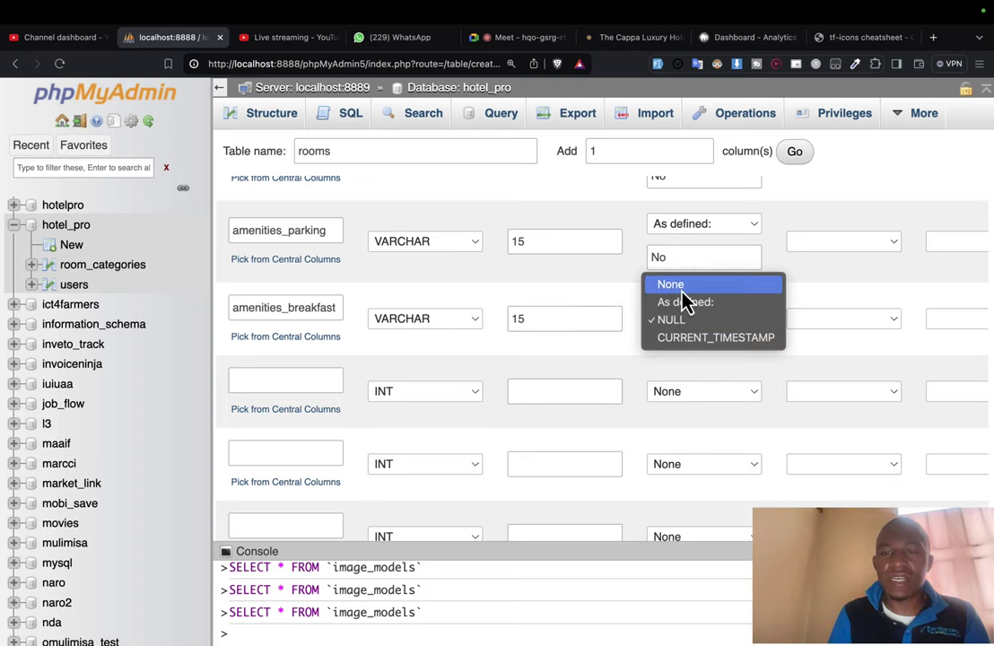
{"action": "left_click", "coordinate": [679, 303]}
{"action": "type", "text": "N"}
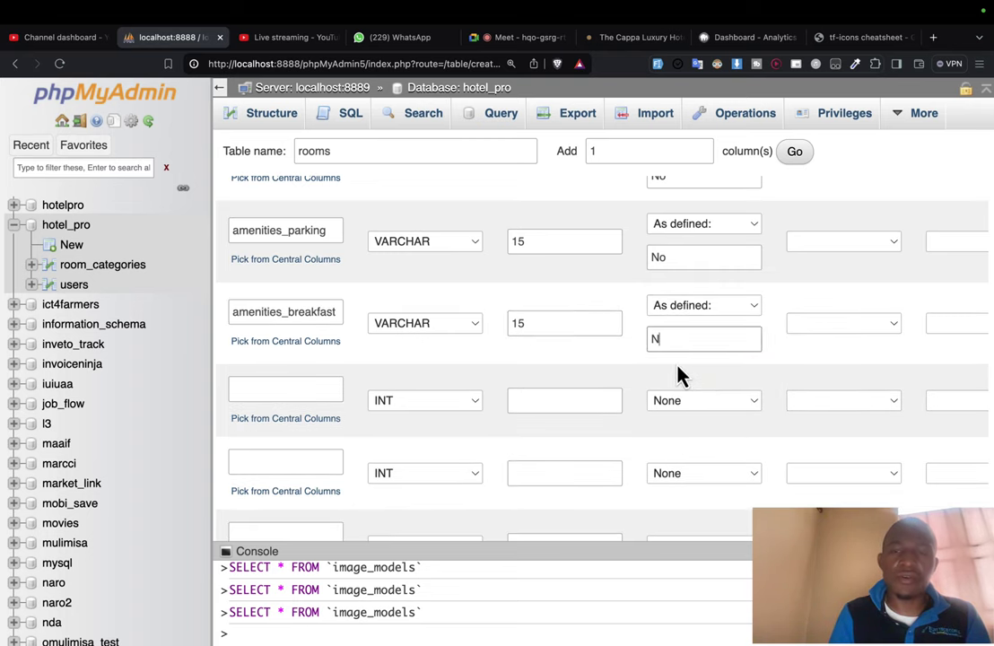
{"action": "type", "text": "o"}
Step: Cut amenities_towels from the room field list in functions.php and paste it as the column name below amenities_breakfast
{"action": "key", "text": "super+Tab"}
{"action": "double_click", "coordinate": [224, 307]}
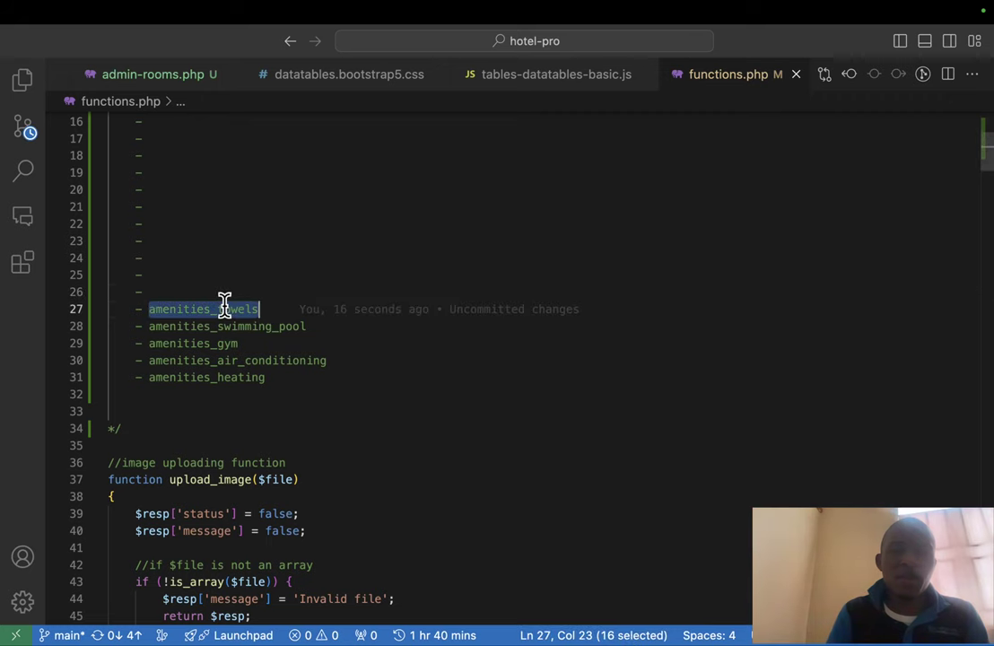
{"action": "key", "text": "super+x"}
{"action": "key", "text": "super+Tab"}
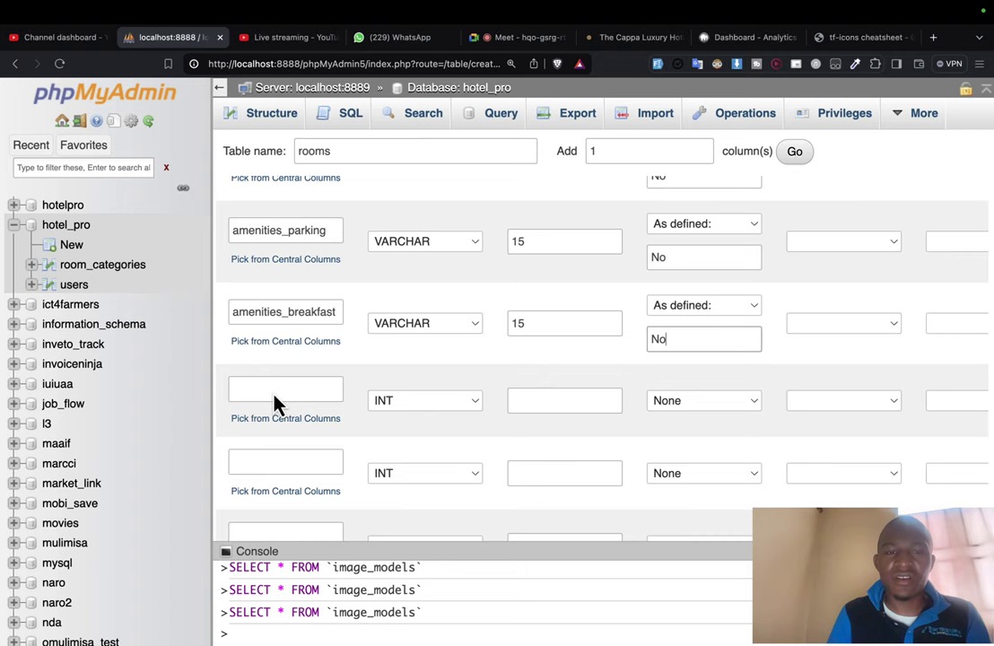
{"action": "left_click", "coordinate": [277, 395]}
{"action": "key", "text": "super+v"}
Step: Set the amenities_towels column's type to VARCHAR with length 15
{"action": "left_click", "coordinate": [430, 404]}
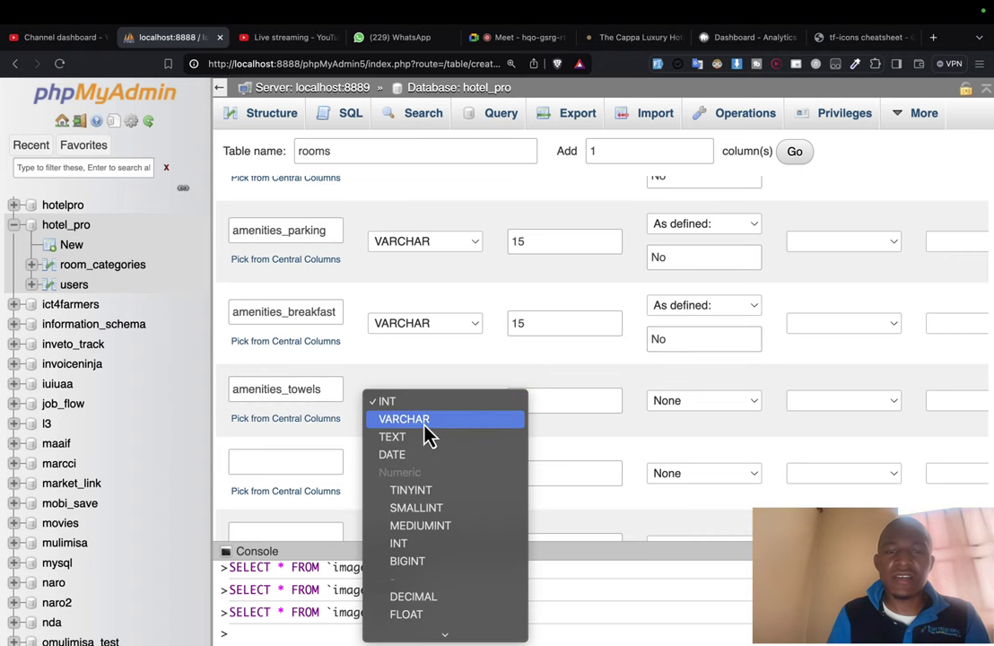
{"action": "left_click", "coordinate": [427, 422]}
{"action": "left_click", "coordinate": [524, 406]}
{"action": "type", "text": "15"}
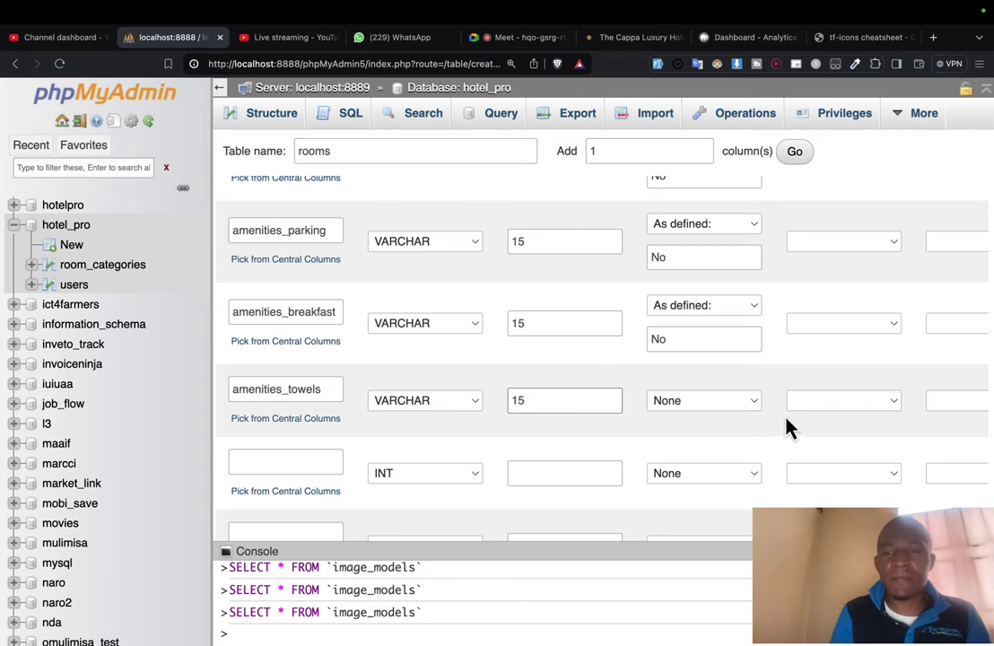
Step: Make the amenities_towels column nullable with a defined default of No, and check the Null settings of the amenities columns
{"action": "left_click", "coordinate": [704, 400]}
{"action": "left_click", "coordinate": [684, 444]}
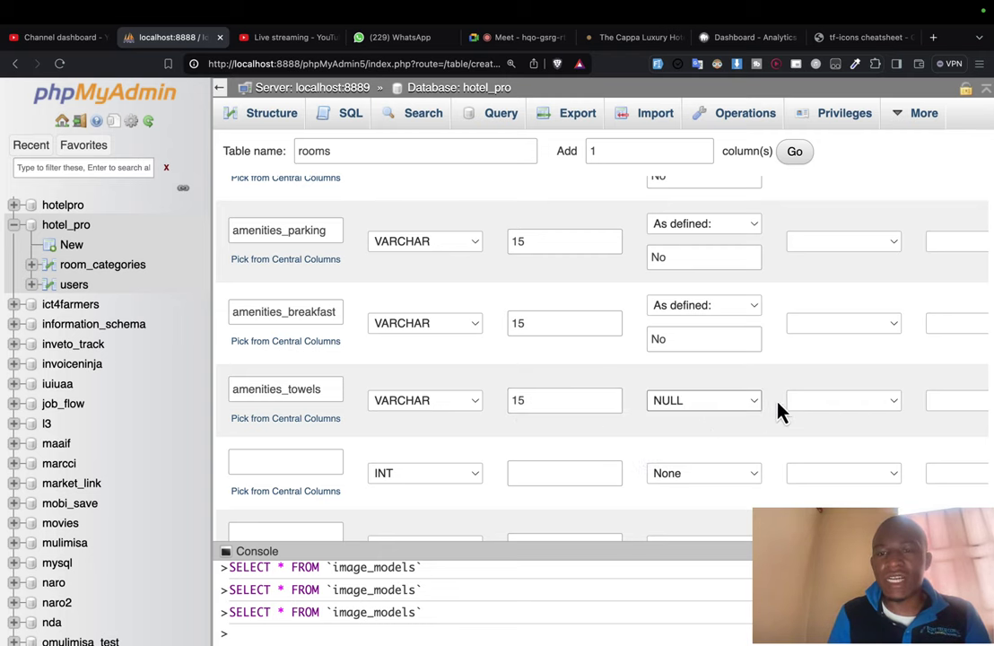
{"action": "left_click", "coordinate": [709, 402]}
{"action": "left_click", "coordinate": [697, 386]}
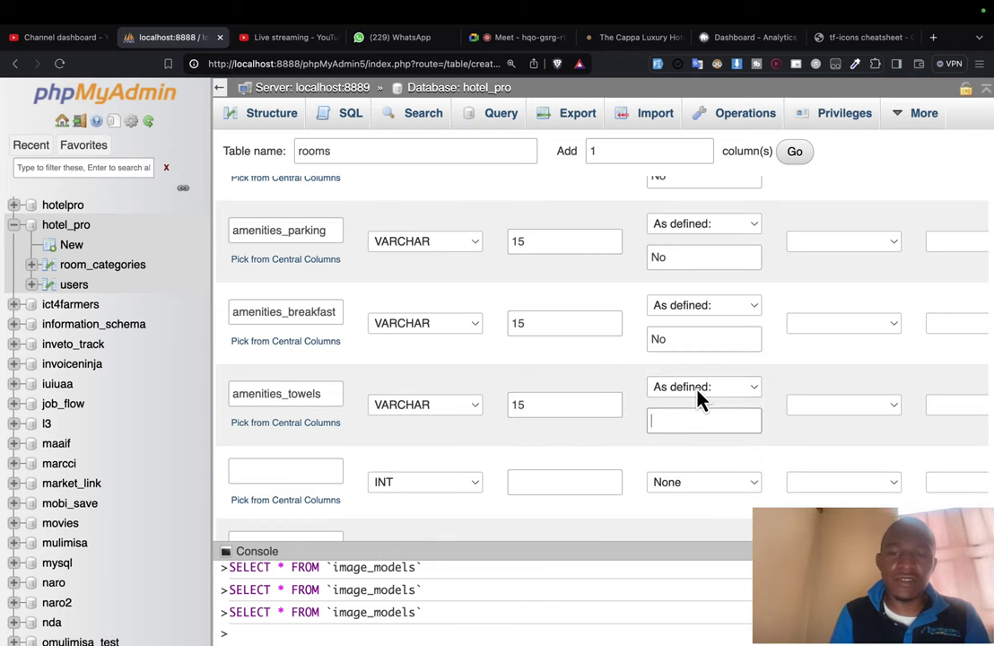
{"action": "type", "text": "NO"}
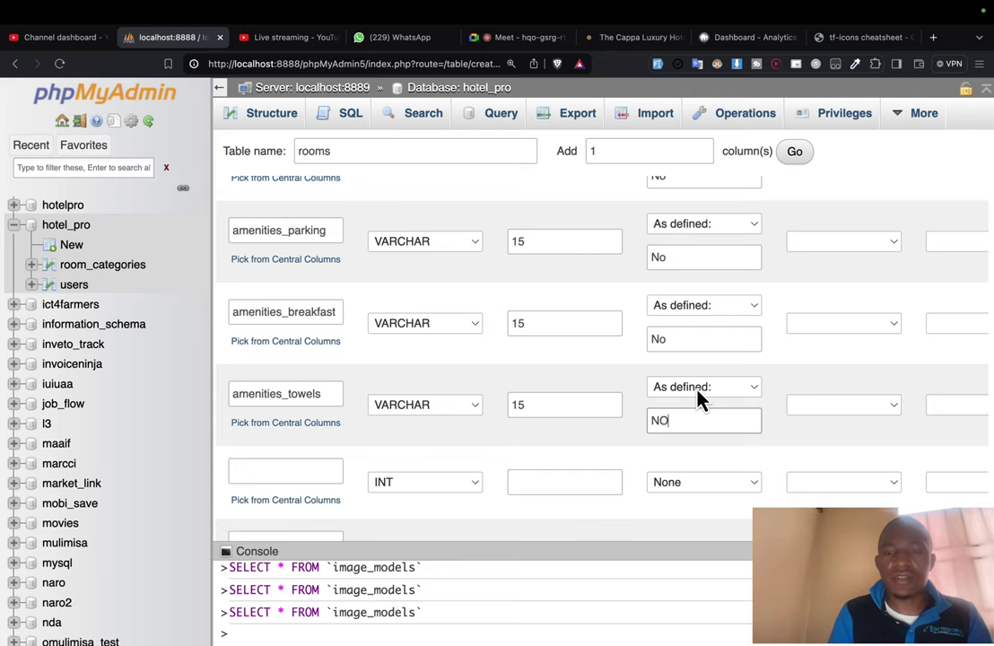
{"action": "key", "text": "BackSpace"}
{"action": "type", "text": "o"}
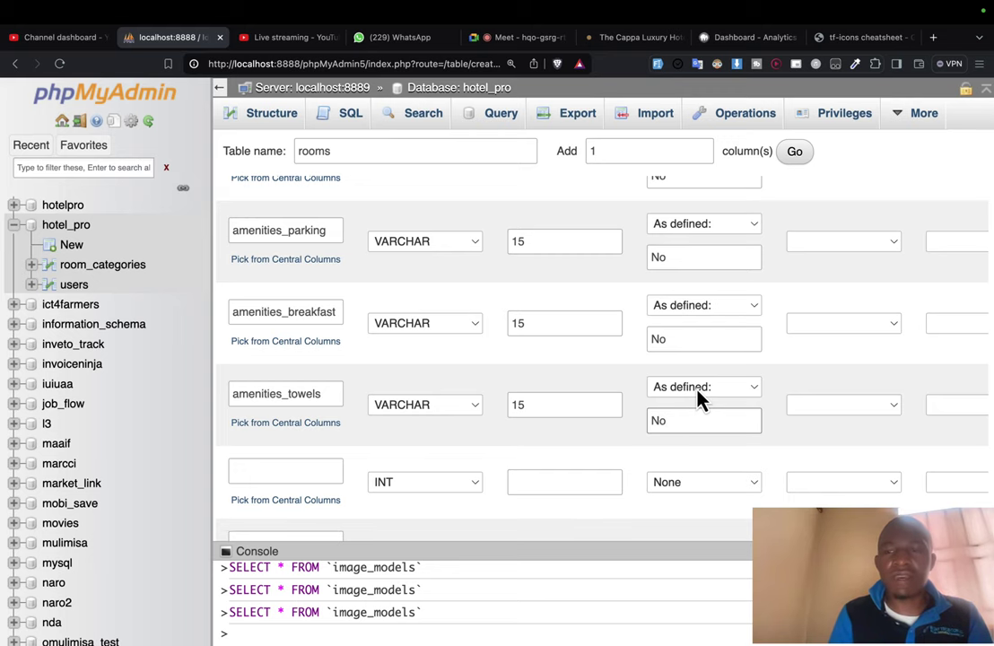
{"action": "scroll", "coordinate": [699, 399], "scroll_direction": "right", "scroll_amount": 5}
{"action": "scroll", "coordinate": [700, 399], "scroll_direction": "right", "scroll_amount": 2}
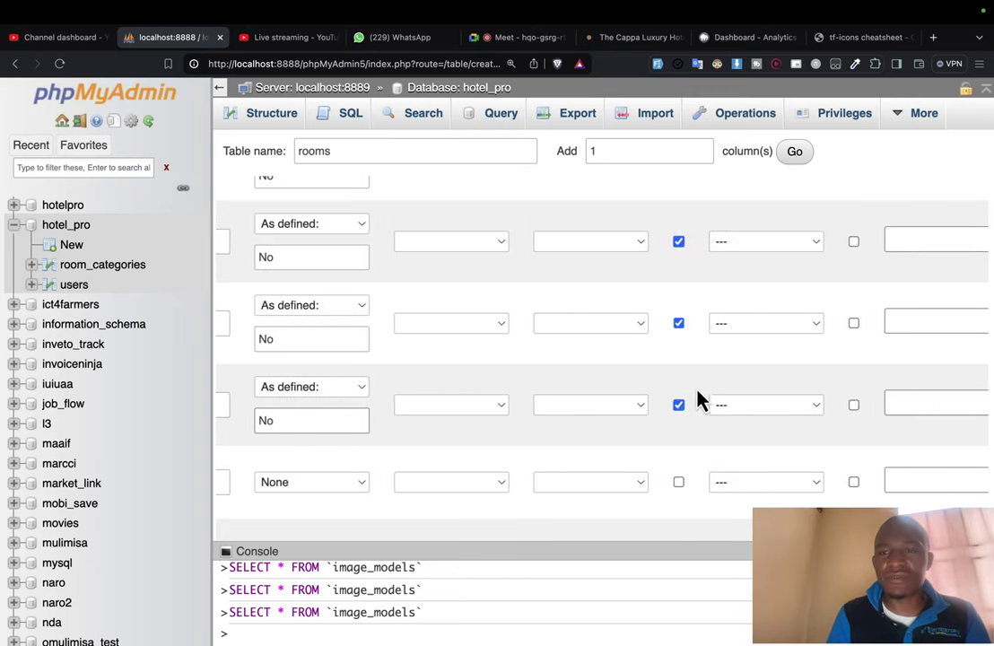
{"action": "scroll", "coordinate": [684, 292], "scroll_direction": "down", "scroll_amount": 3}
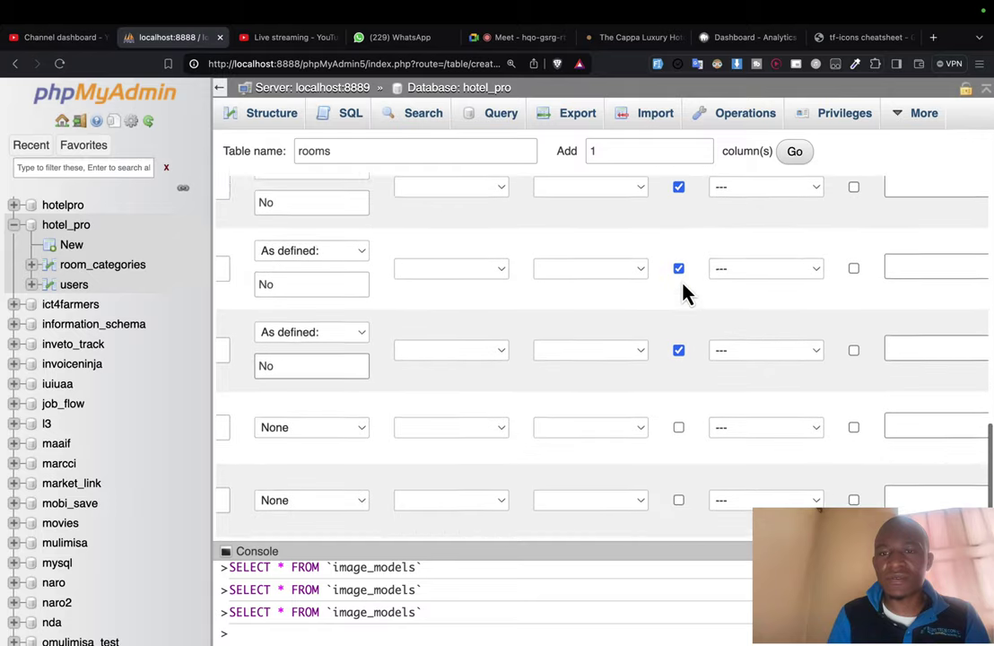
{"action": "scroll", "coordinate": [684, 292], "scroll_direction": "left", "scroll_amount": 5}
{"action": "scroll", "coordinate": [686, 293], "scroll_direction": "left", "scroll_amount": 1}
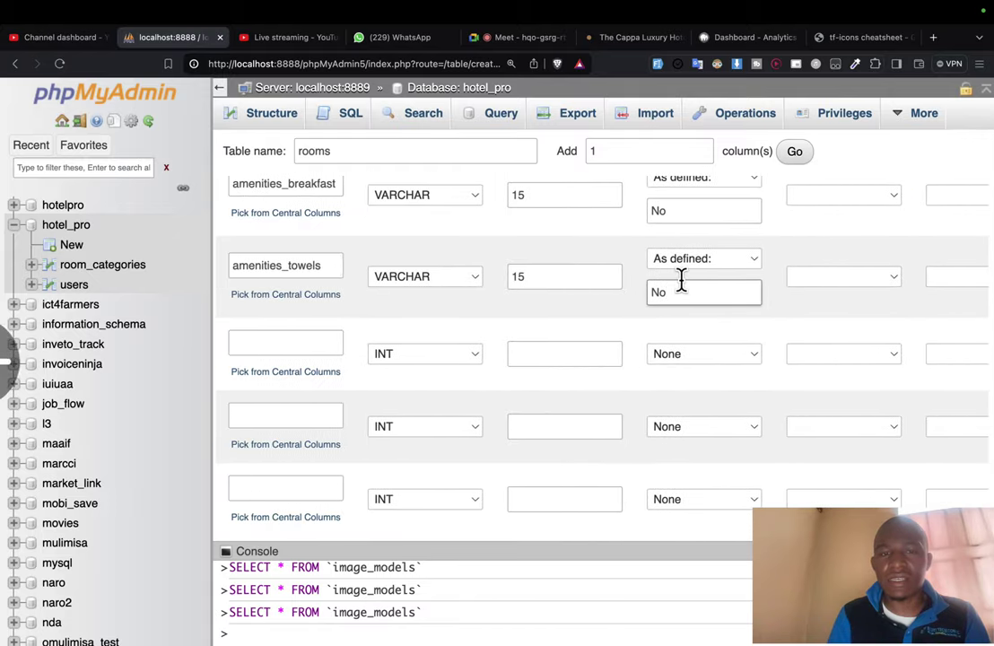
{"action": "left_click", "coordinate": [681, 284]}
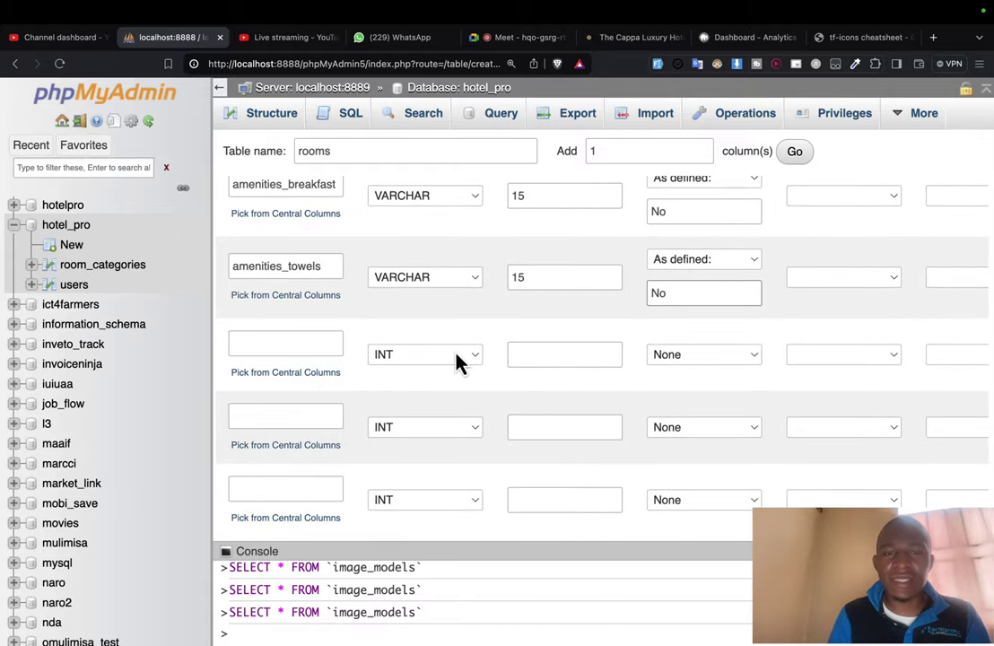
Step: Cut amenities_swimming_pool from the room field list in functions.php and paste it as the column name below amenities_towels
{"action": "key", "text": "ctrl+Right"}
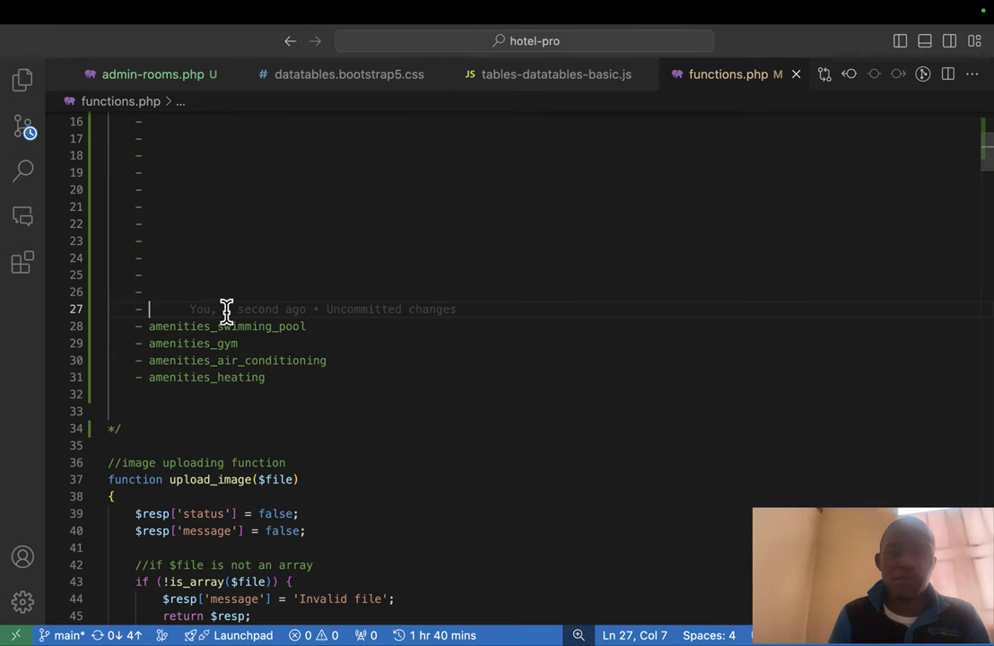
{"action": "double_click", "coordinate": [222, 325]}
{"action": "key", "text": "ctrl+x"}
{"action": "key", "text": "ctrl+Left"}
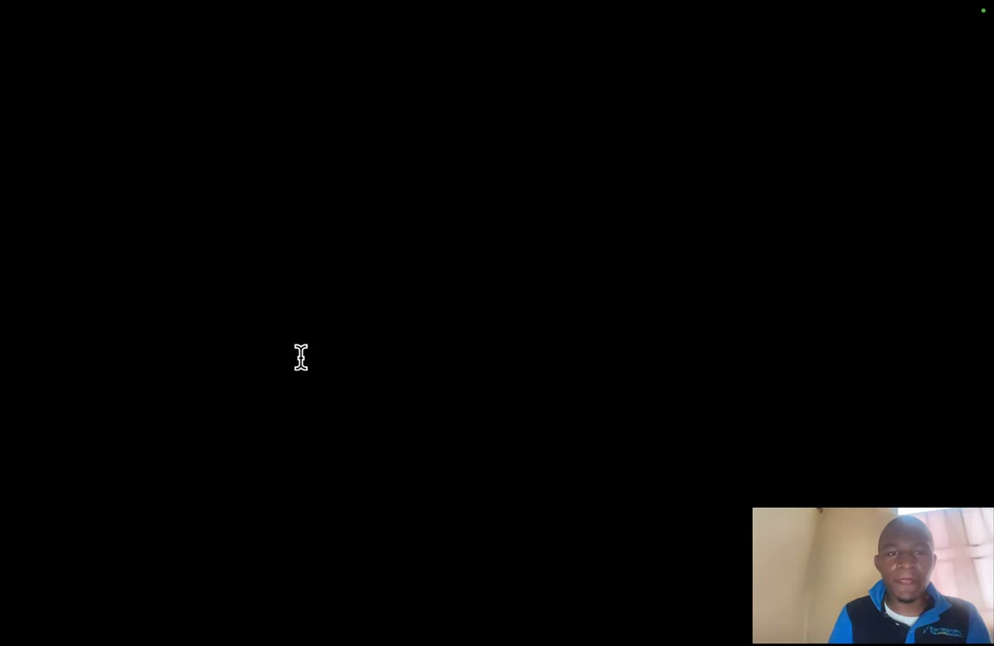
{"action": "left_click", "coordinate": [297, 351]}
{"action": "key", "text": "ctrl+v"}
Step: Set the amenities_swimming_pool column's type to VARCHAR with length 15
{"action": "left_click", "coordinate": [400, 360]}
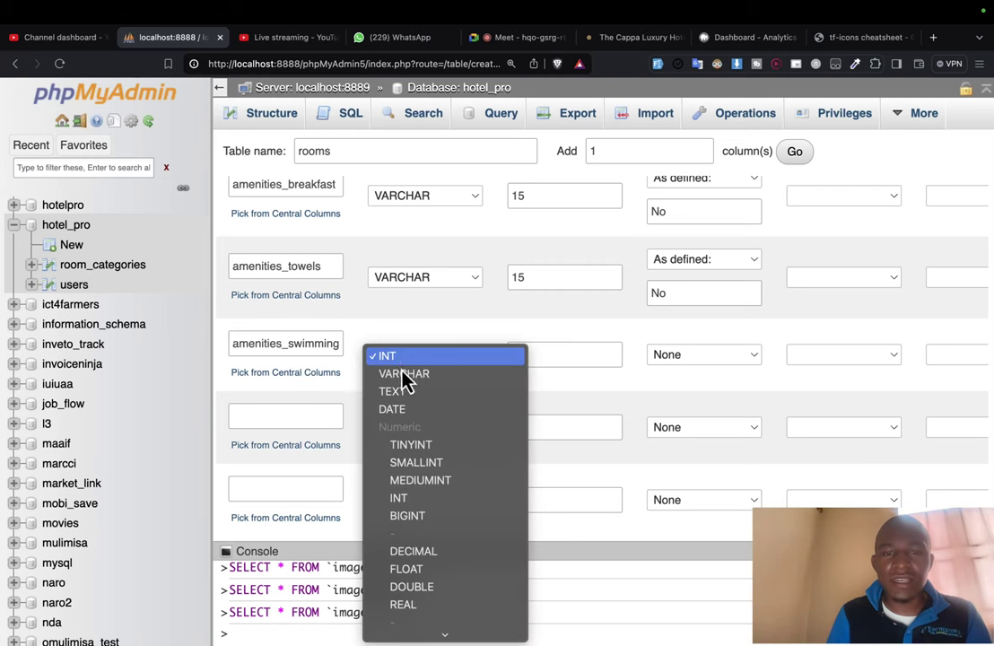
{"action": "key", "text": "Escape"}
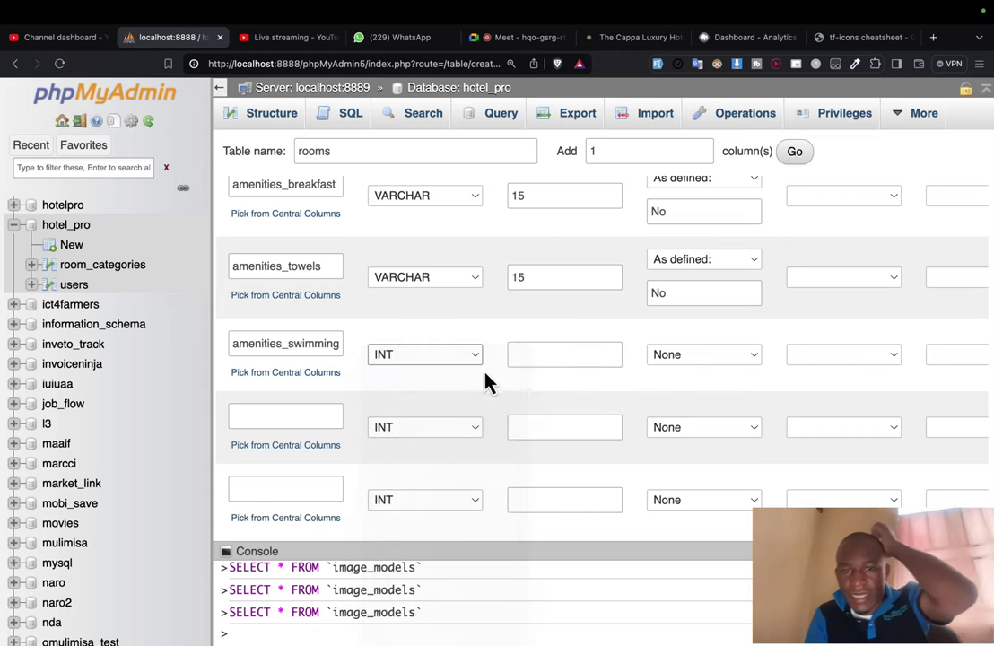
{"action": "key", "text": "v"}
{"action": "left_click", "coordinate": [578, 356]}
{"action": "type", "text": "15"}
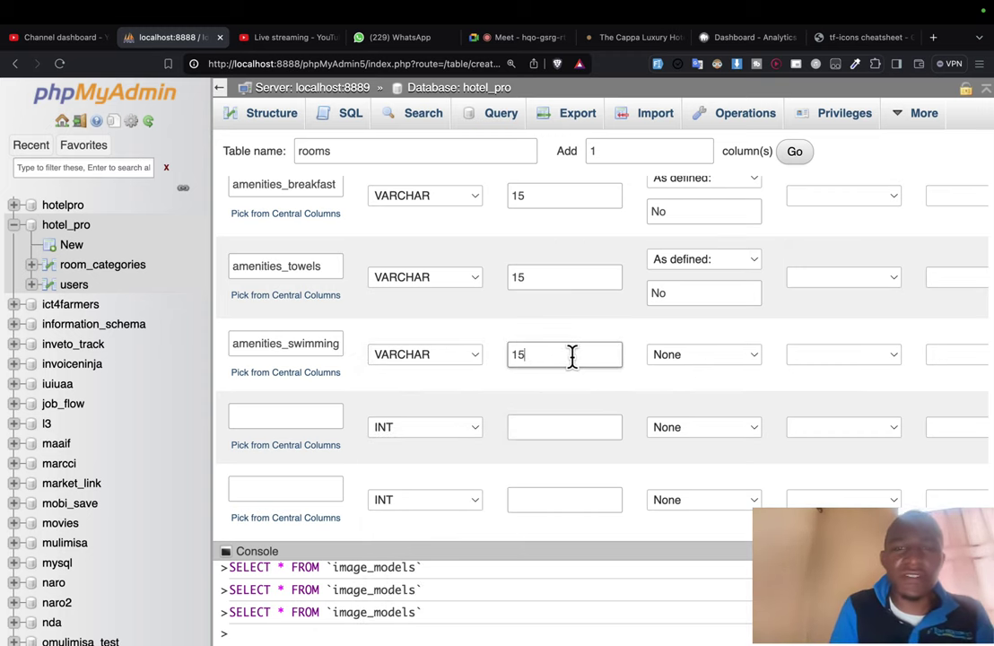
Step: Make the amenities_swimming_pool column nullable and give it a defined default of No
{"action": "left_click", "coordinate": [679, 359]}
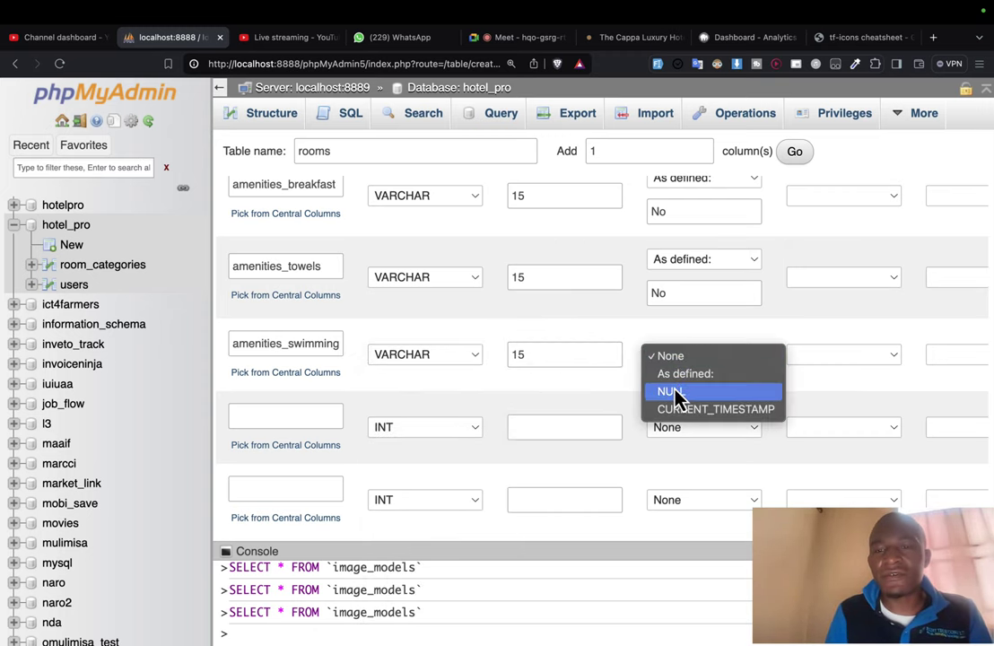
{"action": "left_click", "coordinate": [677, 393]}
{"action": "left_click", "coordinate": [682, 363]}
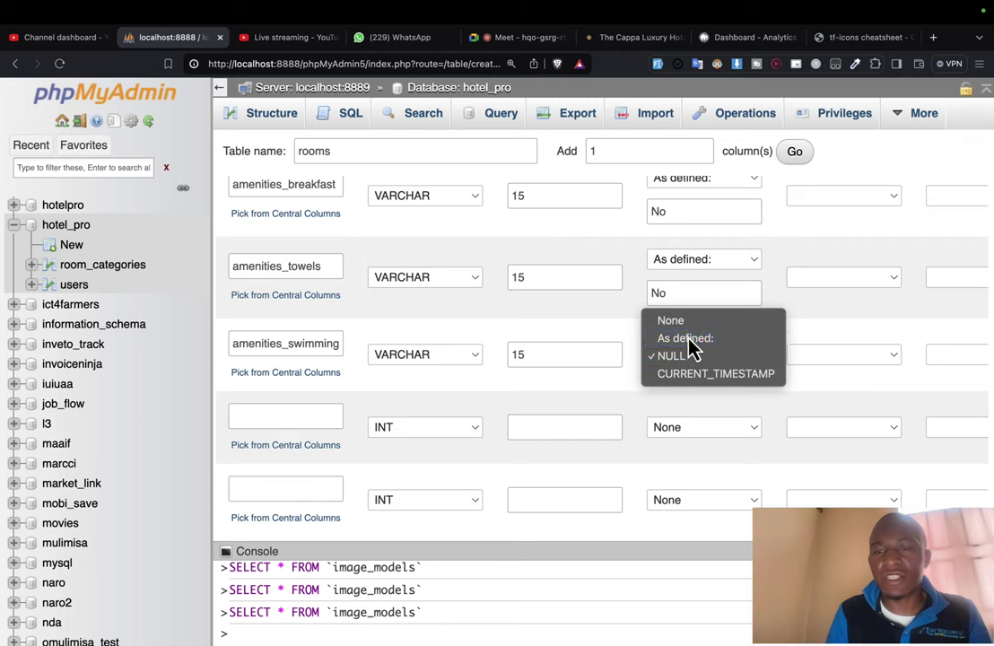
{"action": "left_click", "coordinate": [686, 338]}
{"action": "type", "text": "NO"}
{"action": "key", "text": "BackSpace"}
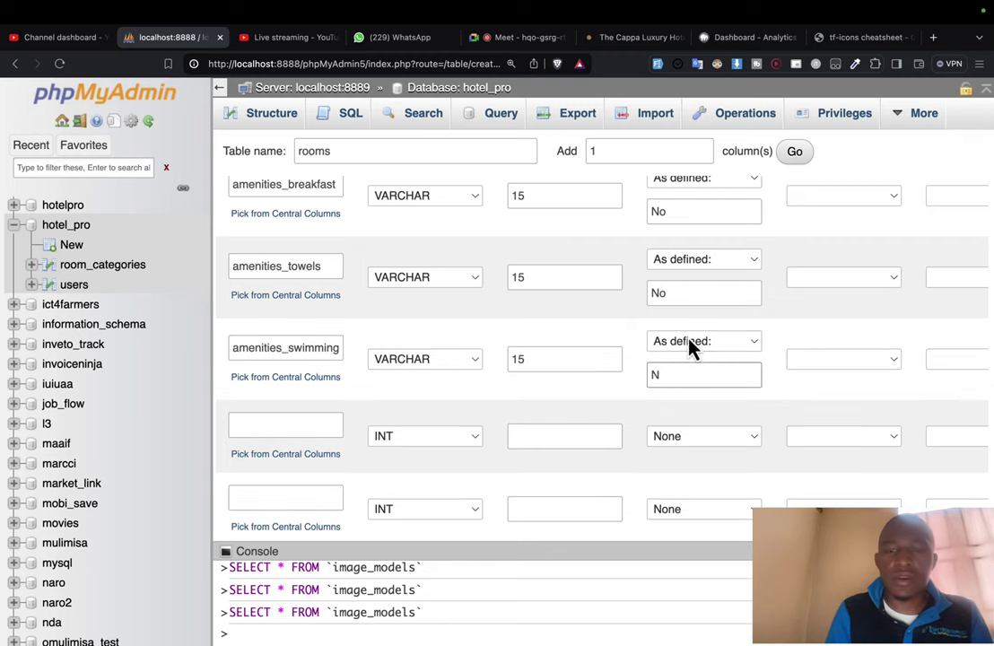
{"action": "type", "text": "O"}
{"action": "key", "text": "BackSpace"}
{"action": "type", "text": "o"}
Step: Cut amenities_gym from the room field list in functions.php and paste it as the column name below amenities_swimming_pool
{"action": "key", "text": "ctrl+Right"}
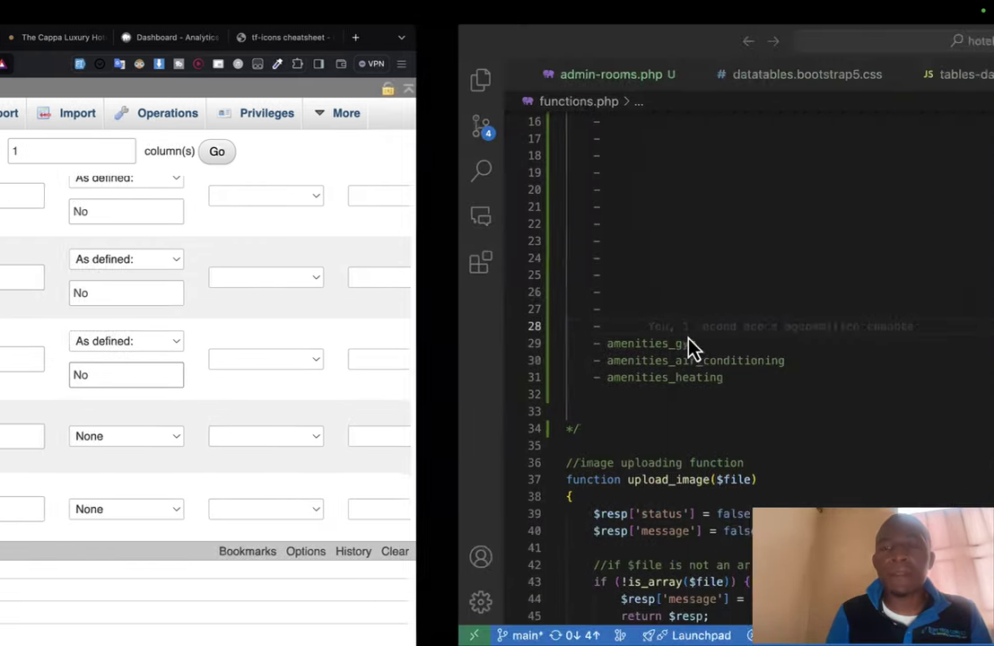
{"action": "left_click", "coordinate": [305, 343]}
{"action": "key", "text": "ctrl+shift+Left"}
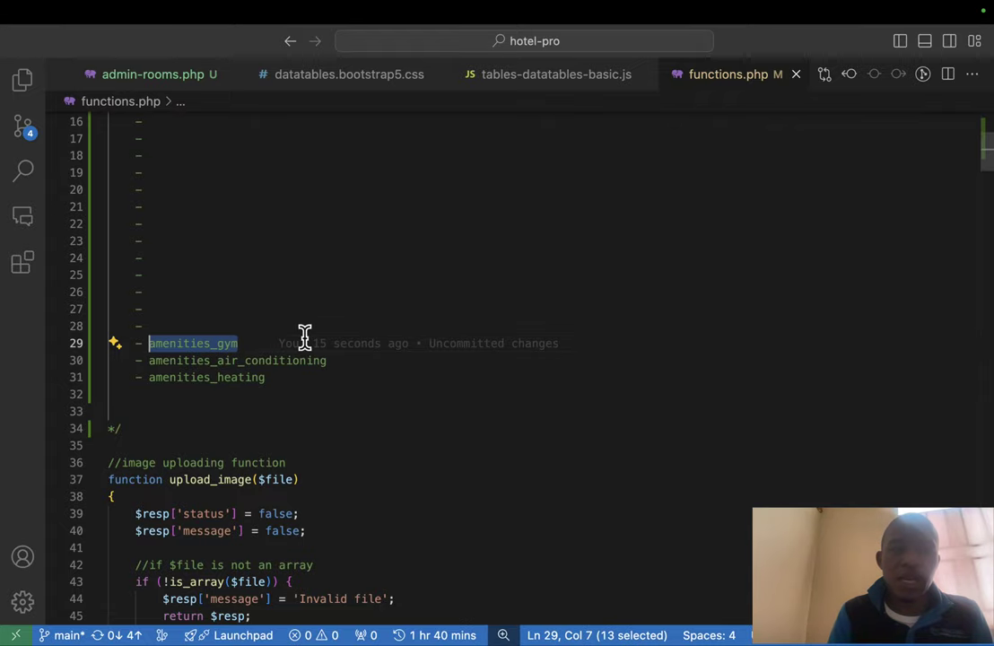
{"action": "key", "text": "ctrl+x"}
{"action": "key", "text": "ctrl+Left"}
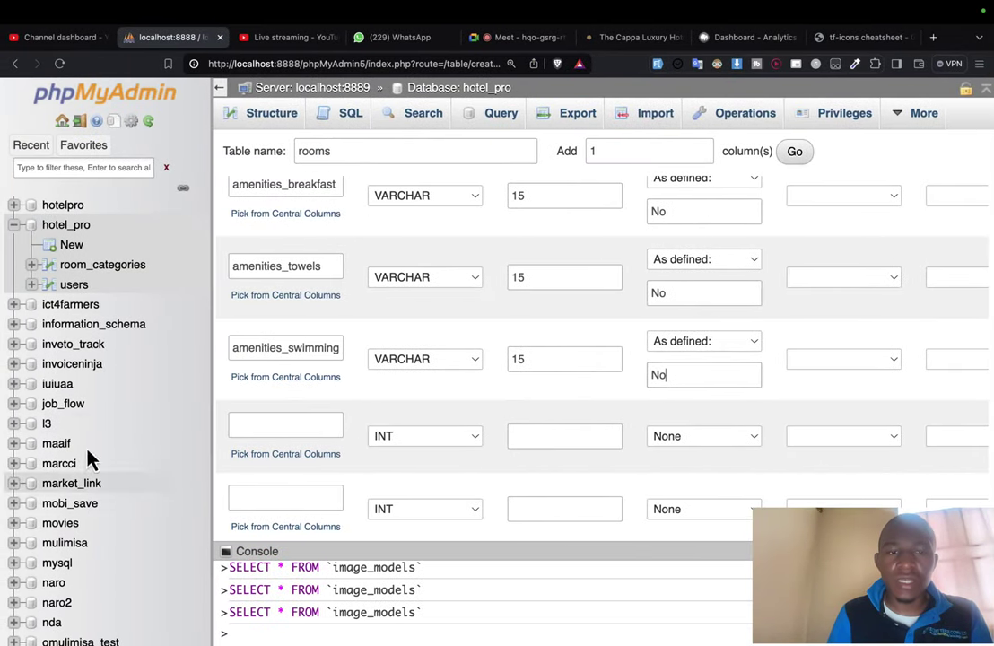
{"action": "left_click", "coordinate": [292, 424]}
{"action": "key", "text": "ctrl+v"}
Step: Set the amenities_gym column to nullable VARCHAR with length 15 and a defined default of No
{"action": "left_click", "coordinate": [414, 437]}
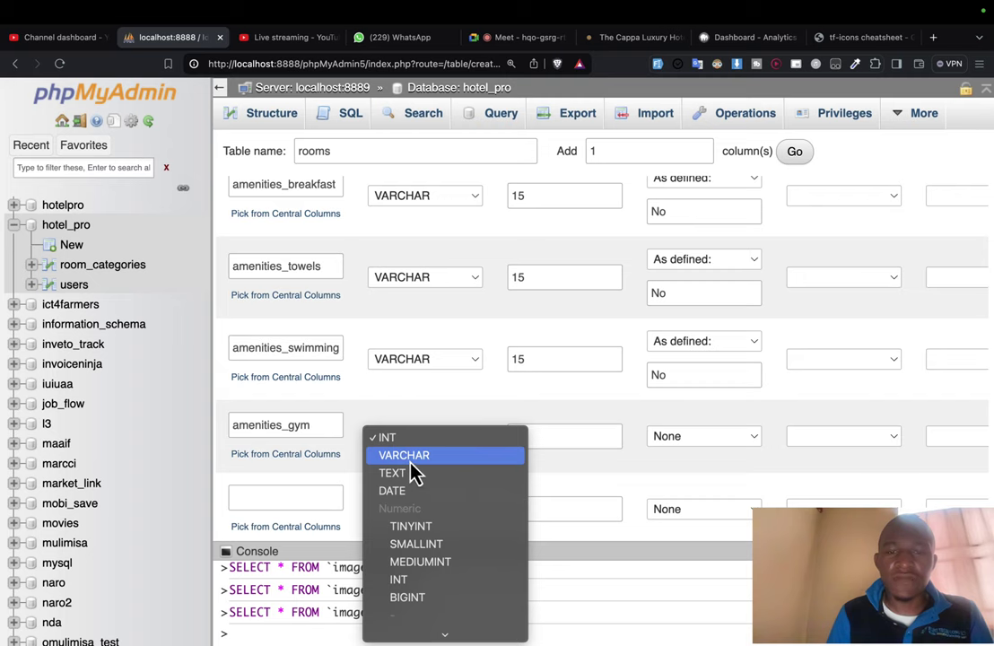
{"action": "left_click", "coordinate": [408, 457]}
{"action": "left_click", "coordinate": [558, 439]}
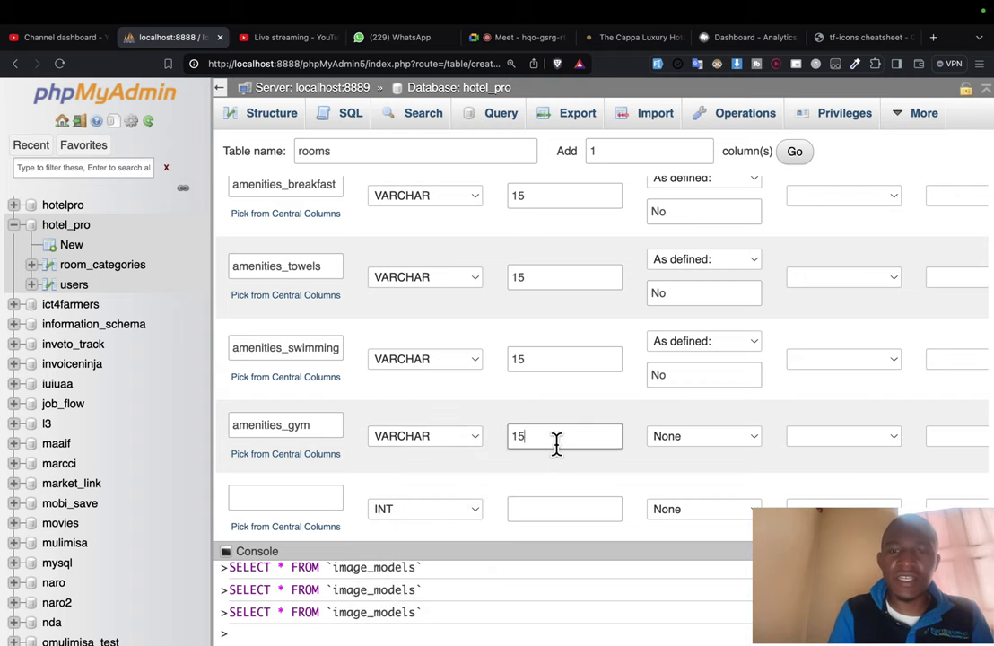
{"action": "left_click", "coordinate": [695, 442]}
{"action": "left_click", "coordinate": [686, 473]}
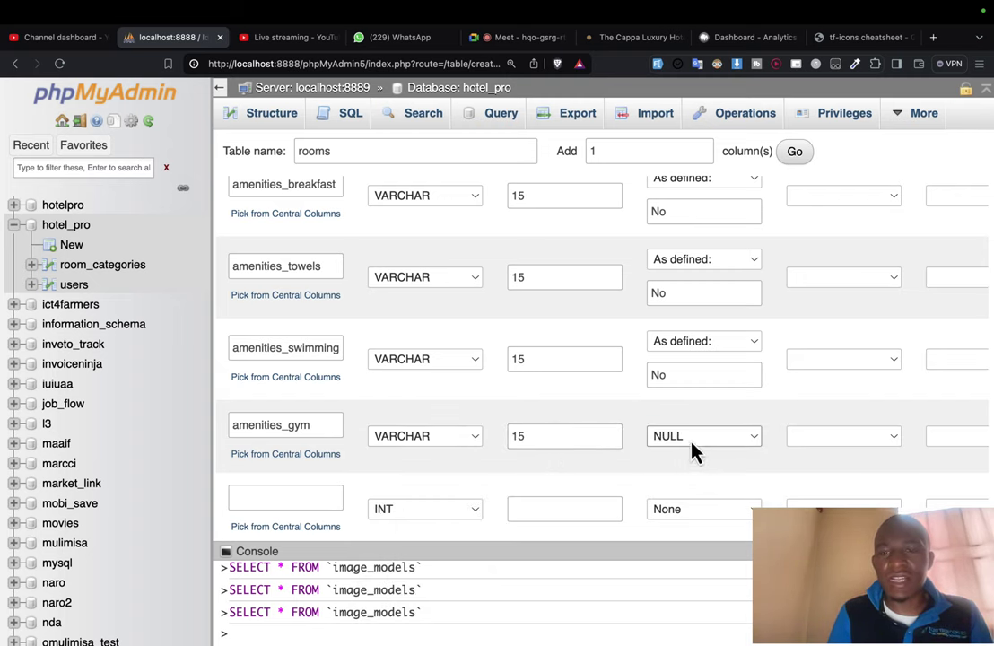
{"action": "left_click", "coordinate": [691, 451]}
{"action": "left_click", "coordinate": [693, 424]}
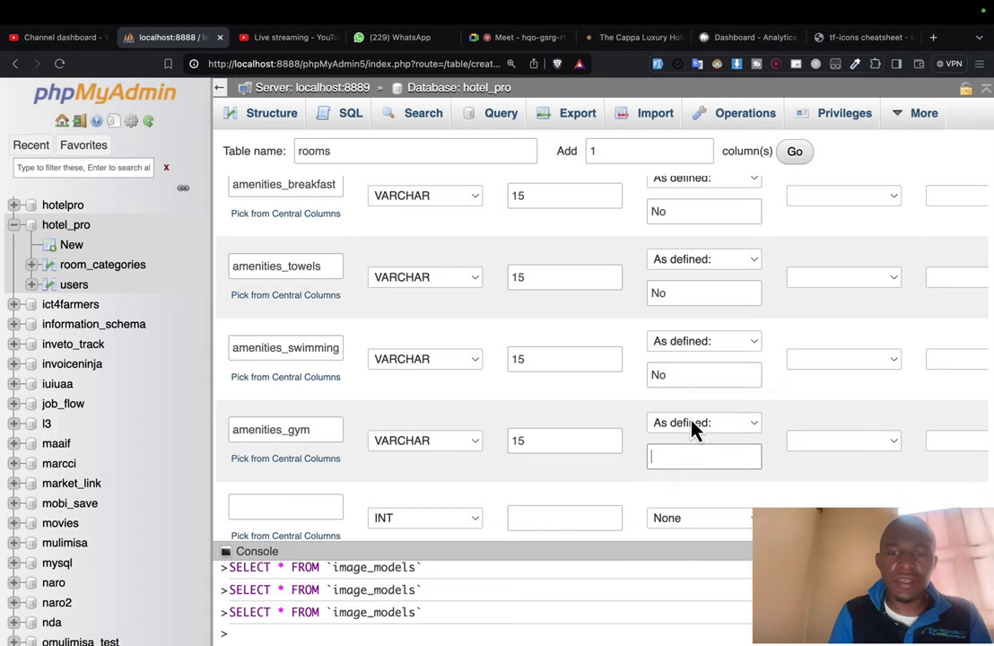
{"action": "type", "text": "No"}
Step: Cut amenities_air_conditioning from the room field list in functions.php, paste it as the next column's name, and shorten it to amenities_ac
{"action": "key", "text": "ctrl+Right"}
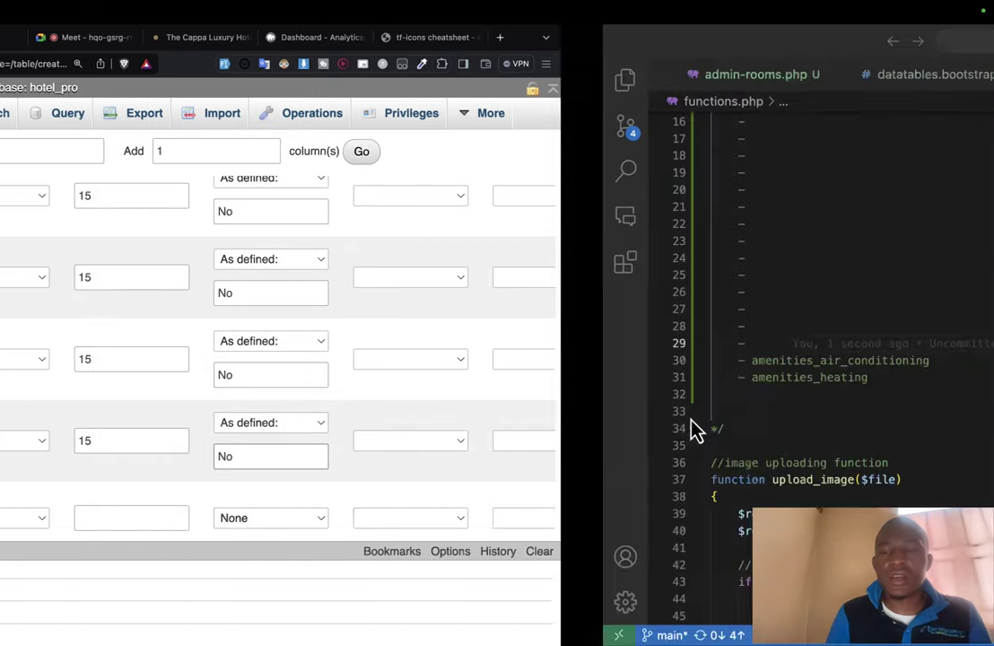
{"action": "double_click", "coordinate": [313, 360]}
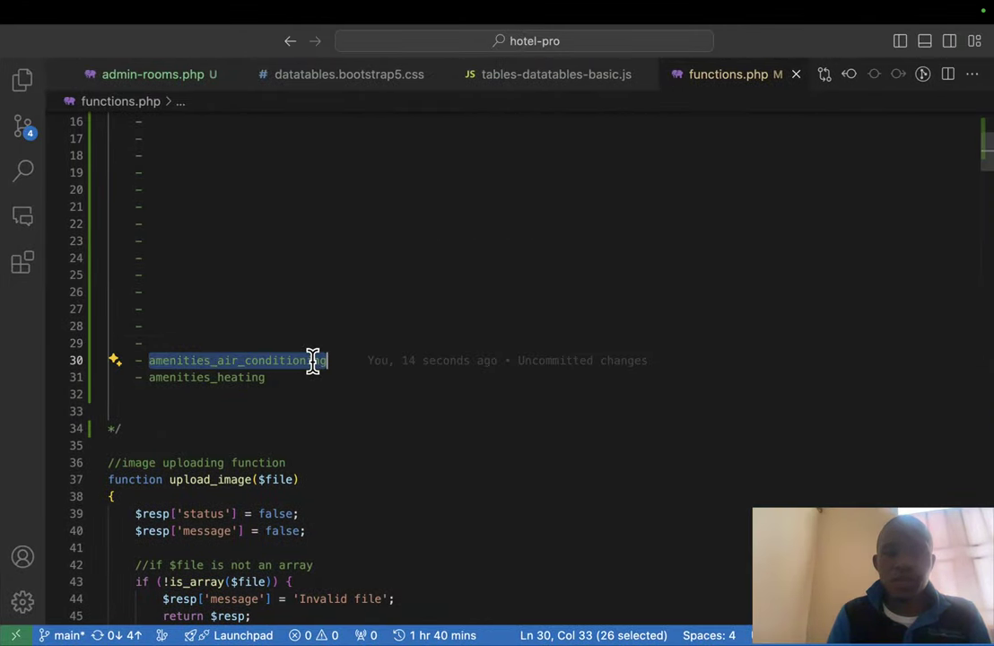
{"action": "key", "text": "super+x"}
{"action": "key", "text": "ctrl+Left"}
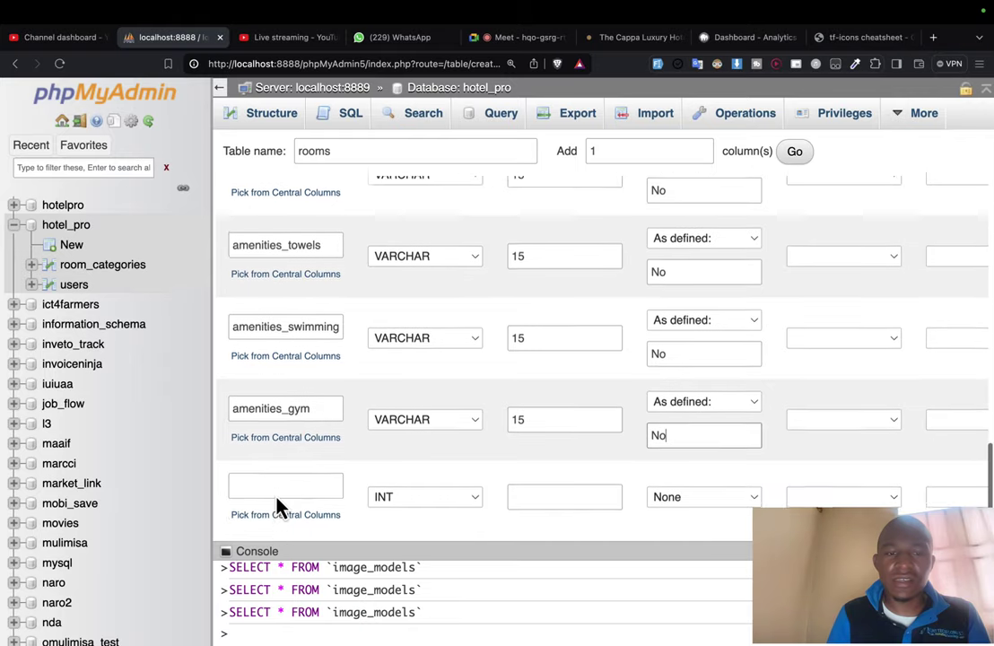
{"action": "scroll", "coordinate": [276, 507], "scroll_direction": "down", "scroll_amount": 2}
{"action": "left_click", "coordinate": [299, 392]}
{"action": "key", "text": "super+v"}
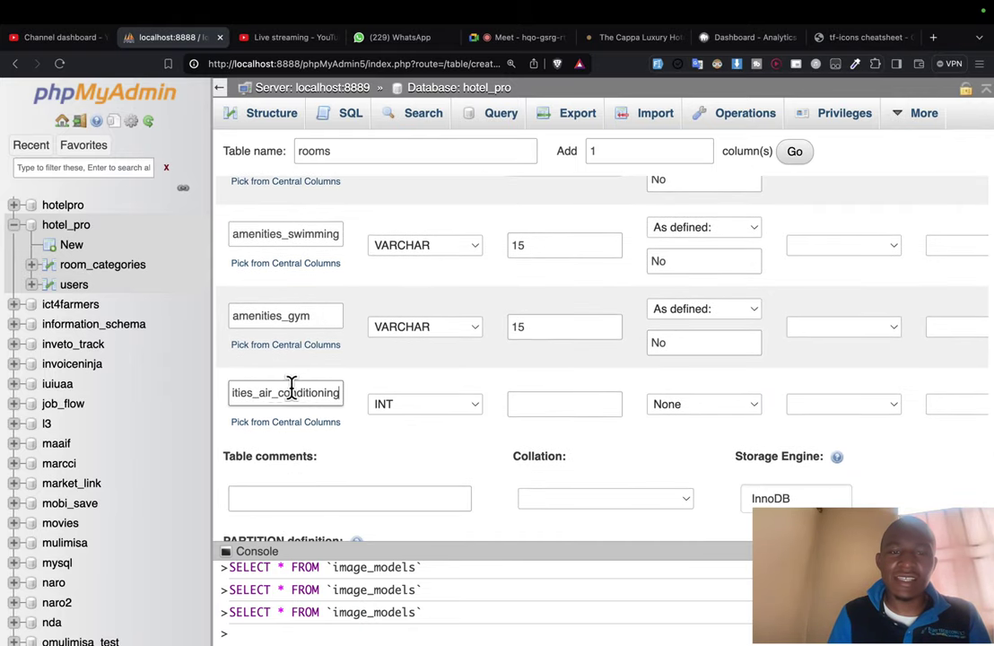
{"action": "left_click_drag", "start_coordinate": [258, 393], "coordinate": [475, 409]}
{"action": "type", "text": "ac"}
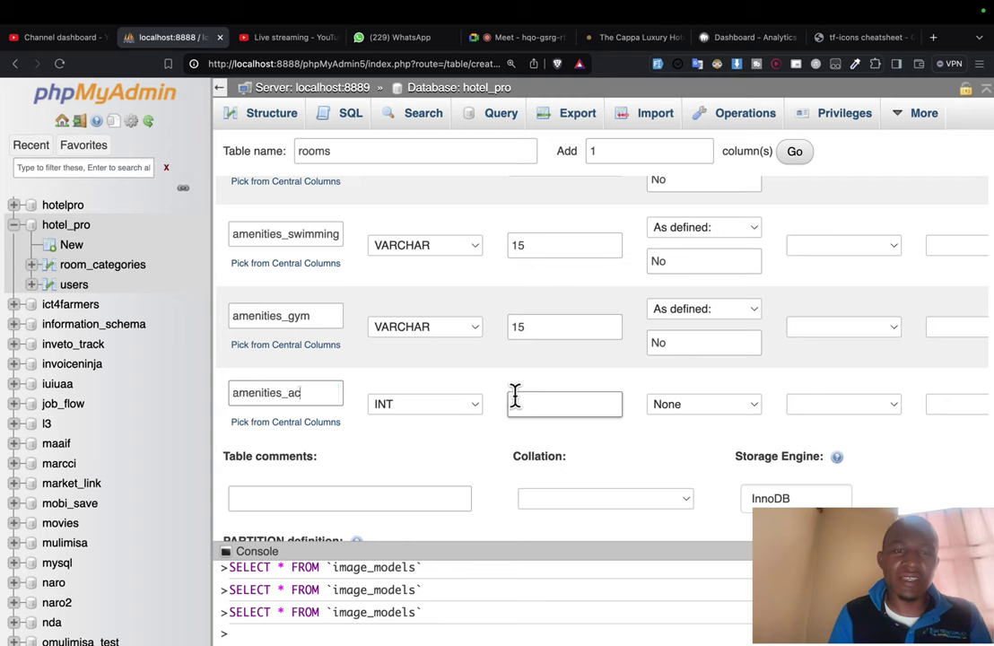
Step: Set the amenities_ac column's type to VARCHAR with length 15
{"action": "left_click", "coordinate": [436, 408]}
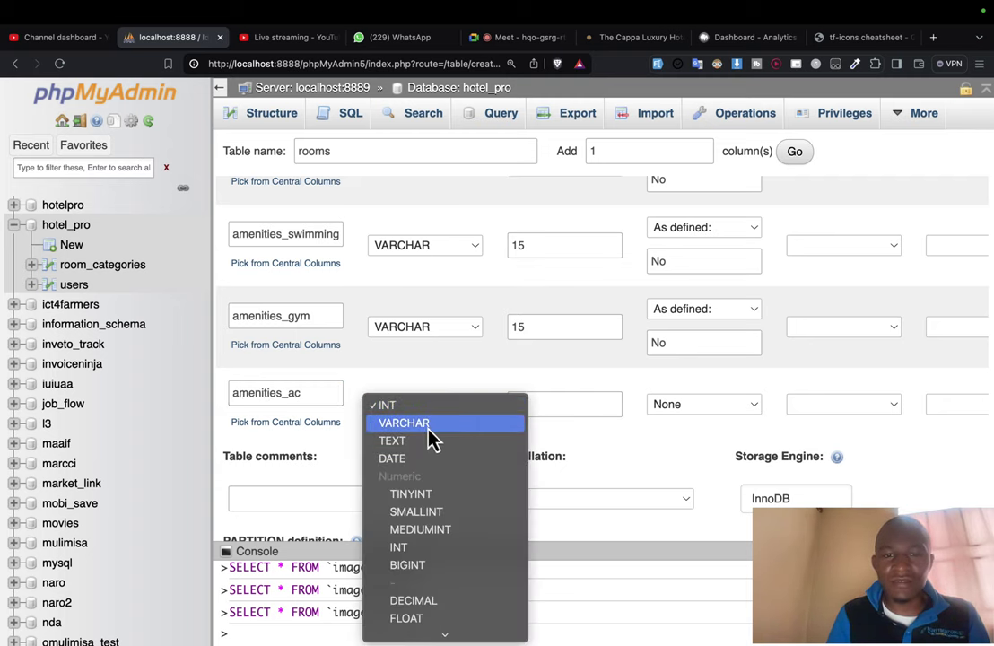
{"action": "left_click", "coordinate": [431, 438]}
{"action": "left_click", "coordinate": [444, 409]}
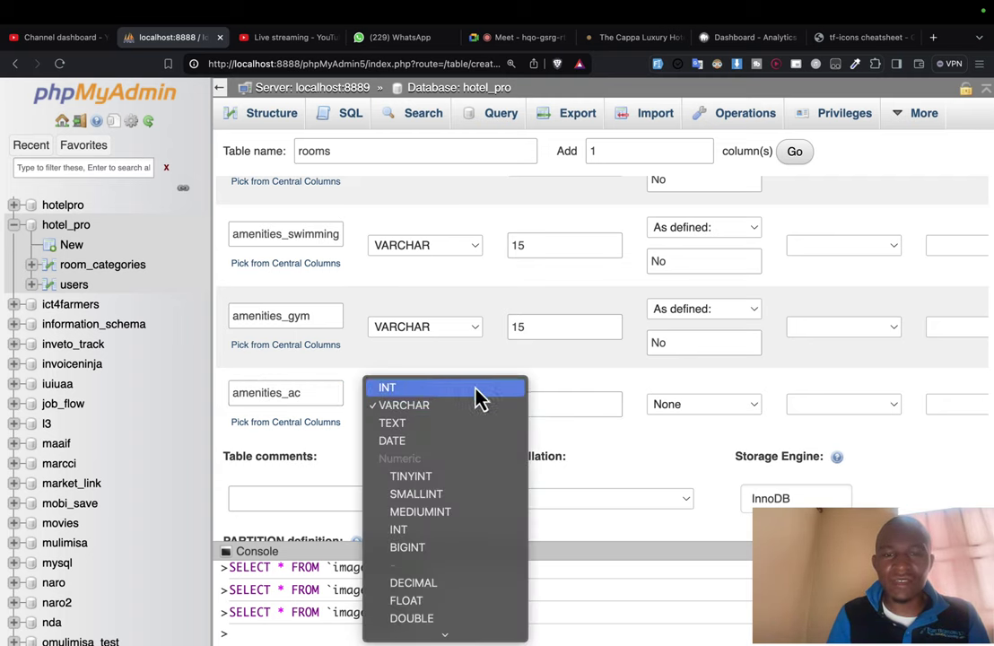
{"action": "left_click", "coordinate": [588, 404]}
{"action": "left_click", "coordinate": [611, 404]}
{"action": "type", "text": "15"}
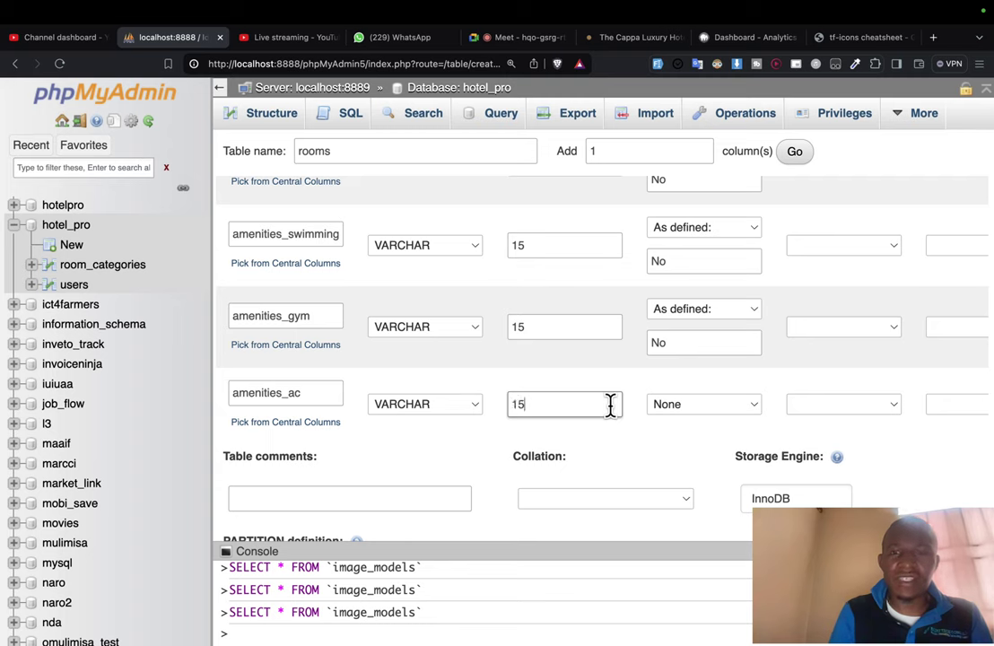
Step: Make the amenities_ac column nullable and give it a defined default of No
{"action": "left_click", "coordinate": [718, 409]}
{"action": "left_click", "coordinate": [700, 449]}
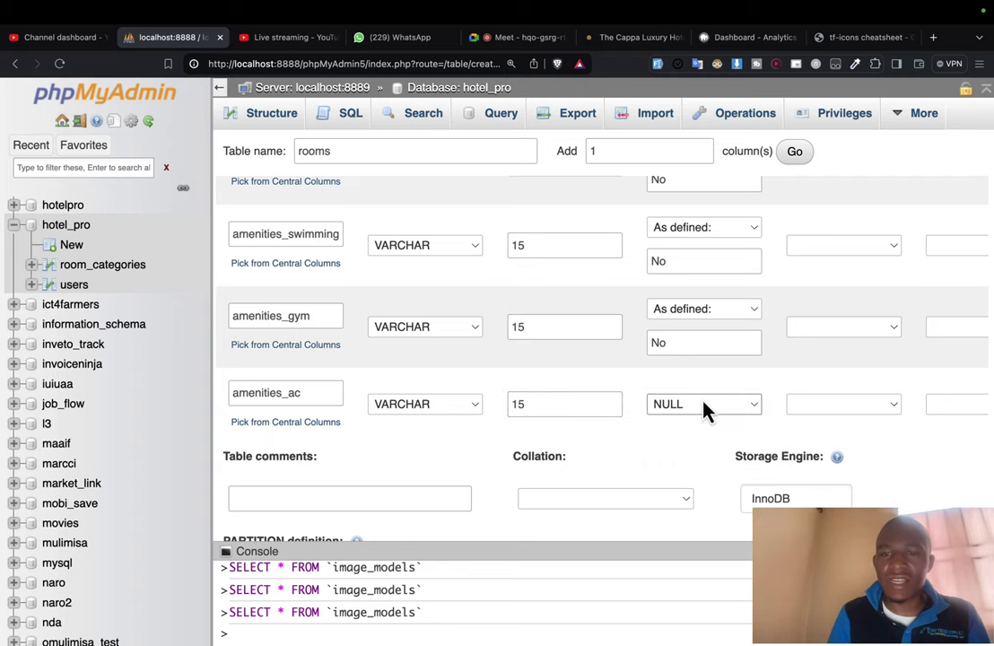
{"action": "left_click", "coordinate": [701, 410]}
{"action": "left_click", "coordinate": [698, 391]}
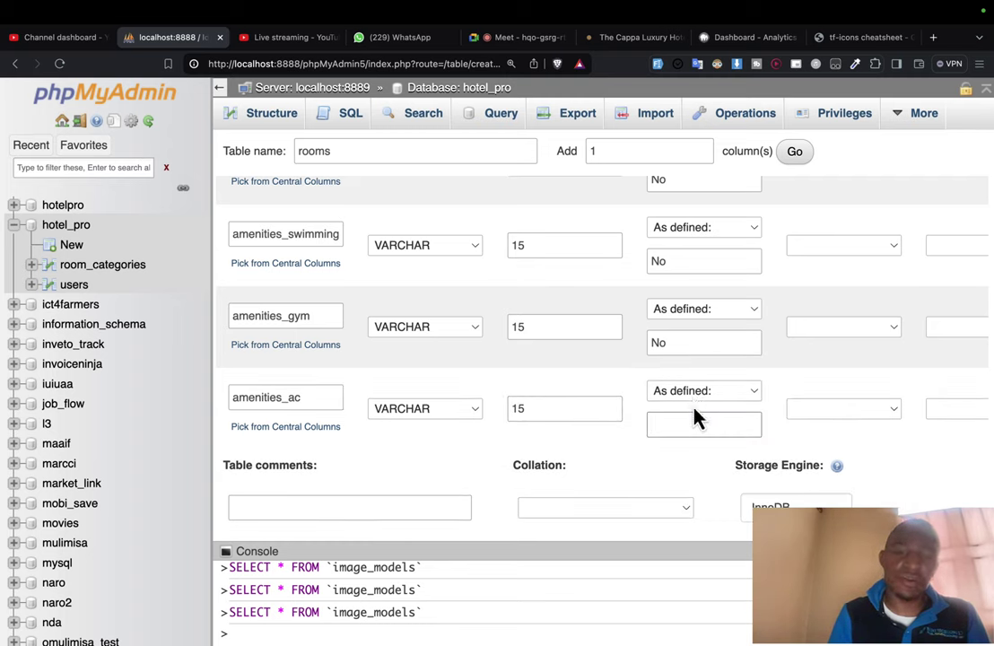
{"action": "type", "text": "No"}
Step: Save the rooms table definition to create it in the hotel_pro database
{"action": "scroll", "coordinate": [698, 417], "scroll_direction": "right", "scroll_amount": 5}
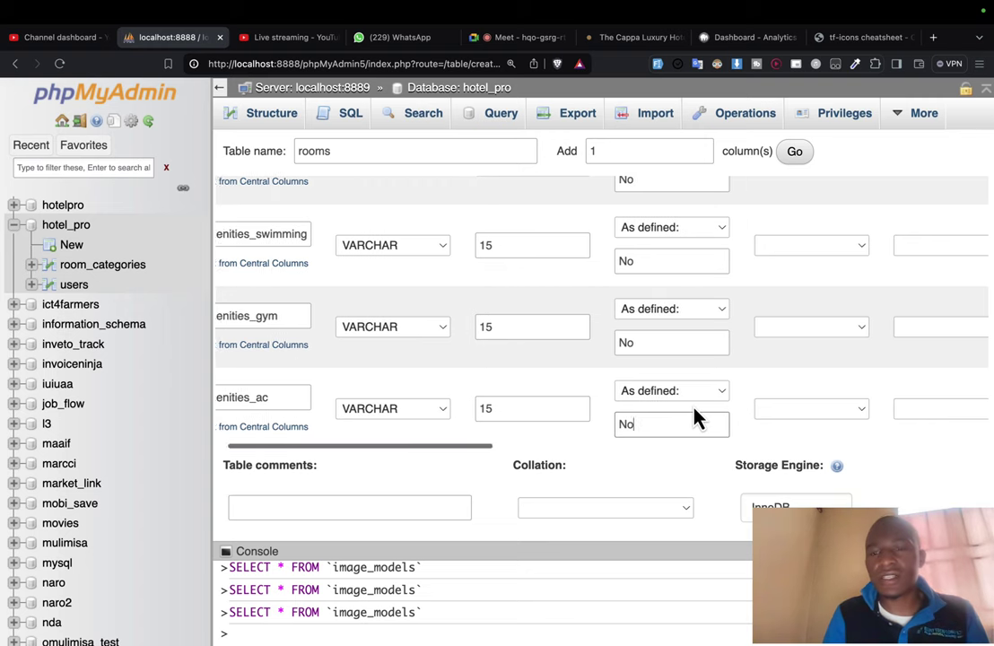
{"action": "scroll", "coordinate": [698, 417], "scroll_direction": "right", "scroll_amount": 3}
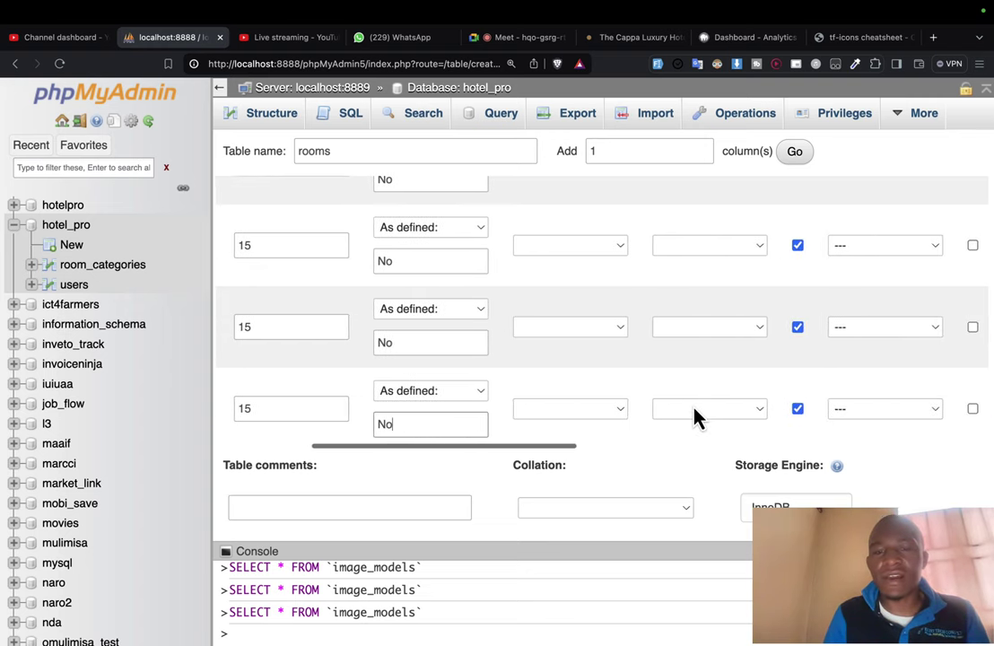
{"action": "scroll", "coordinate": [698, 418], "scroll_direction": "down", "scroll_amount": 2}
{"action": "scroll", "coordinate": [698, 418], "scroll_direction": "down", "scroll_amount": 7}
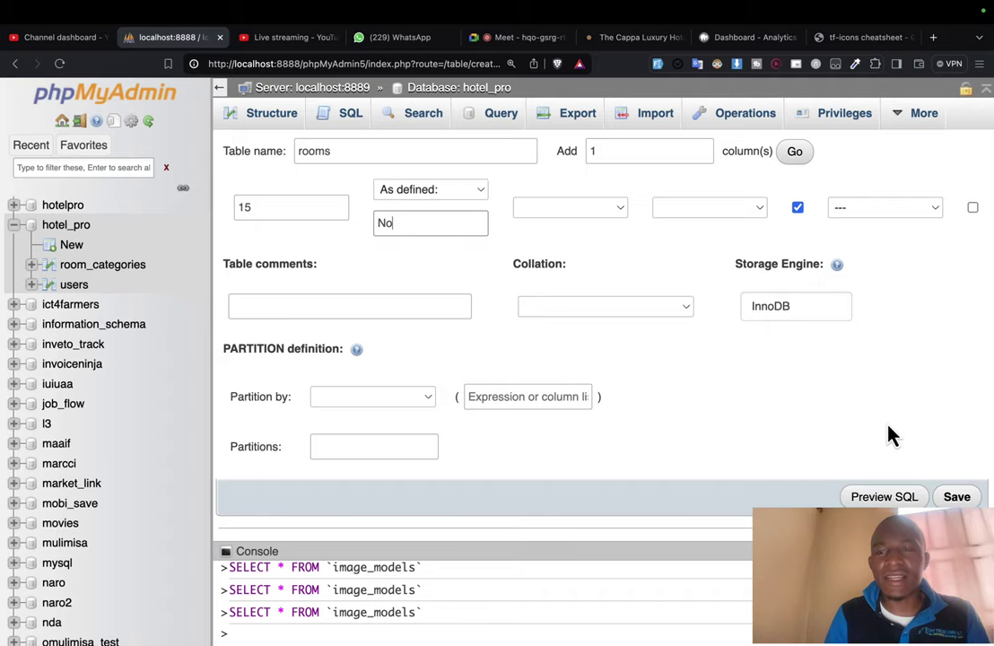
{"action": "left_click", "coordinate": [955, 494]}
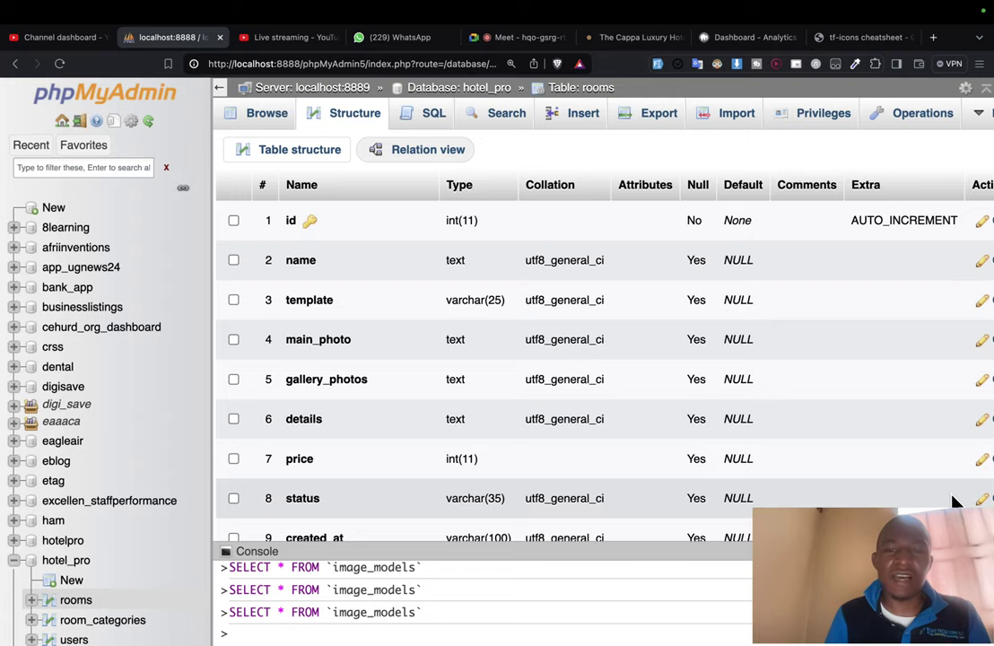
Step: Review the column names, types and defaults in the saved rooms table's structure
{"action": "scroll", "coordinate": [956, 500], "scroll_direction": "down", "scroll_amount": 10}
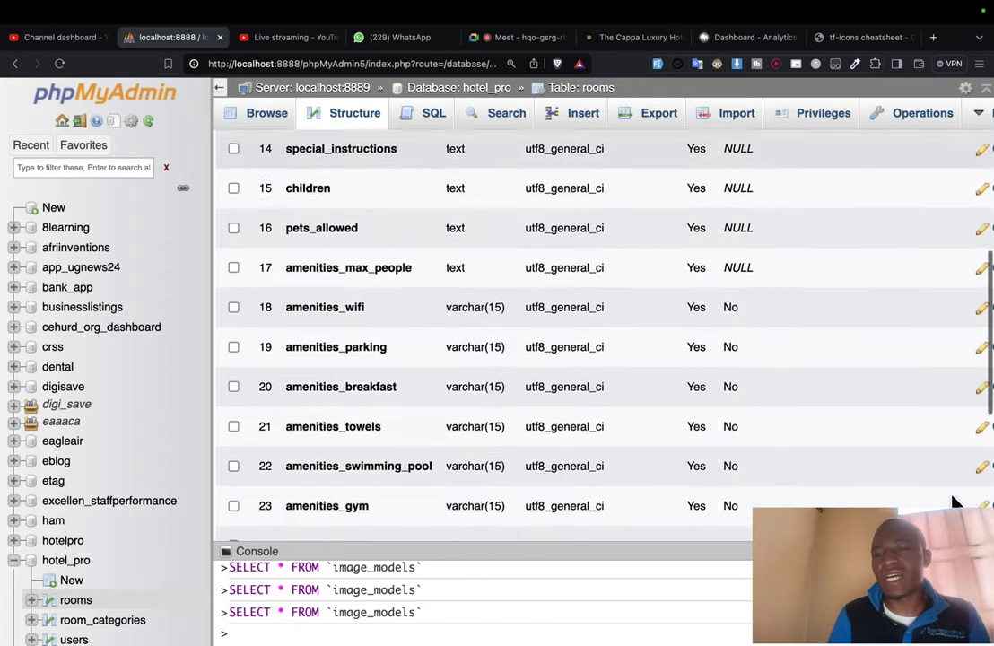
{"action": "scroll", "coordinate": [956, 501], "scroll_direction": "up", "scroll_amount": 8}
{"action": "scroll", "coordinate": [955, 501], "scroll_direction": "up", "scroll_amount": 2}
{"action": "scroll", "coordinate": [161, 567], "scroll_direction": "down", "scroll_amount": 3}
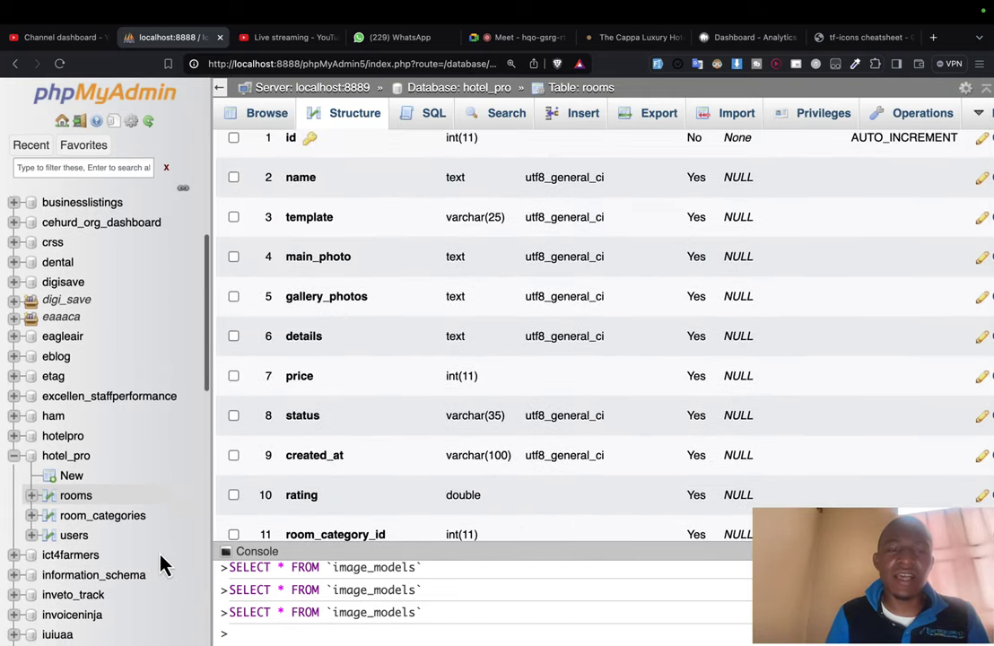
Step: Browse the rooms table and copy its whole row of column headings from id to amenities_ac
{"action": "left_click", "coordinate": [79, 457]}
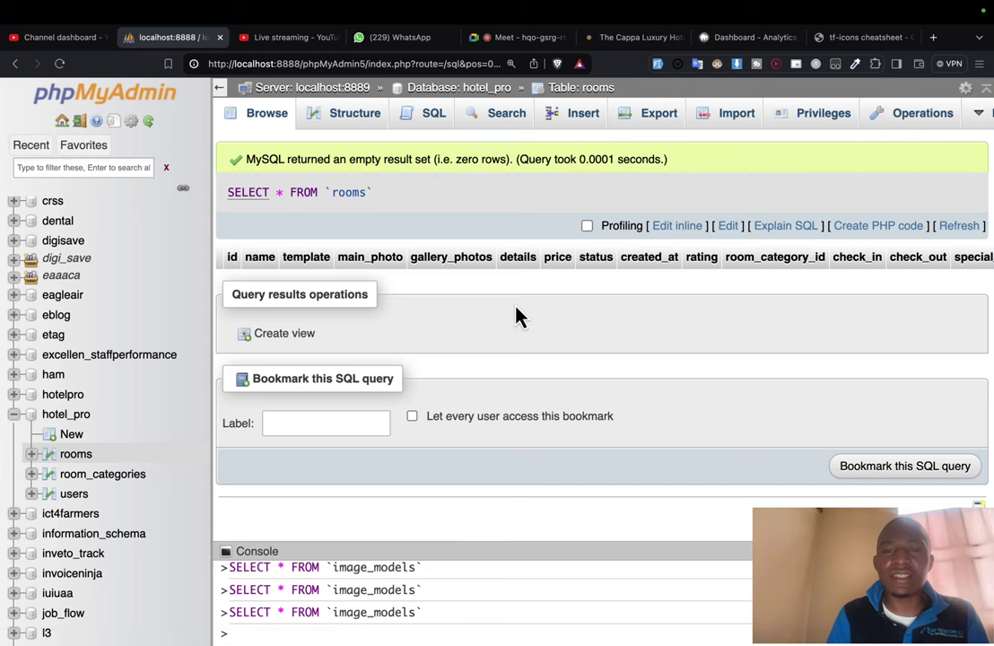
{"action": "scroll", "coordinate": [539, 307], "scroll_direction": "right", "scroll_amount": 10}
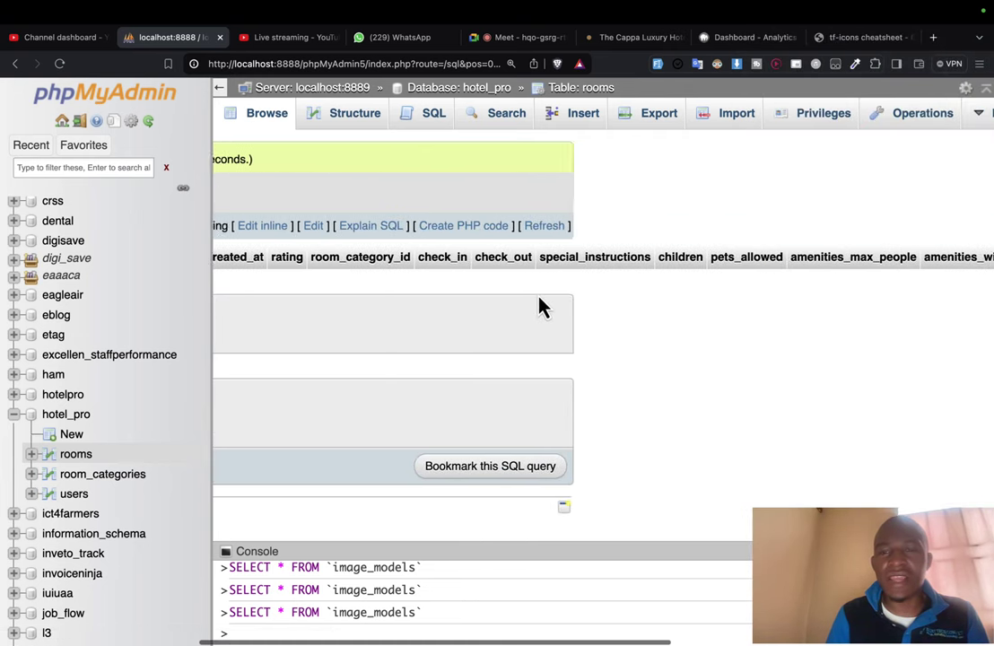
{"action": "scroll", "coordinate": [539, 306], "scroll_direction": "left", "scroll_amount": 6}
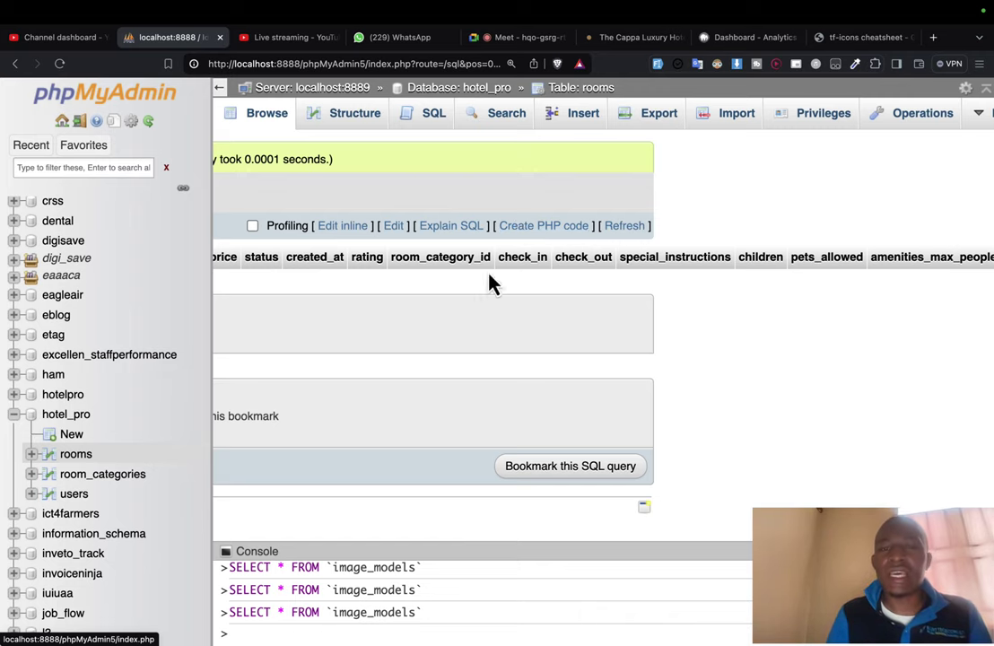
{"action": "scroll", "coordinate": [355, 259], "scroll_direction": "left", "scroll_amount": 8}
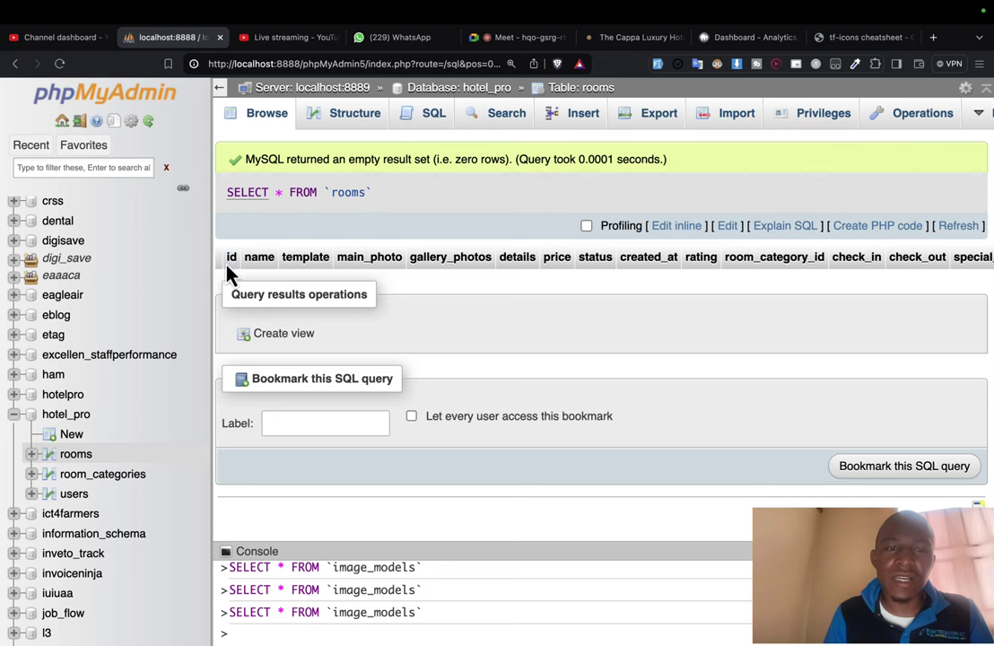
{"action": "left_click_drag", "start_coordinate": [226, 266], "coordinate": [227, 306]}
{"action": "key", "text": "ctrl+c"}
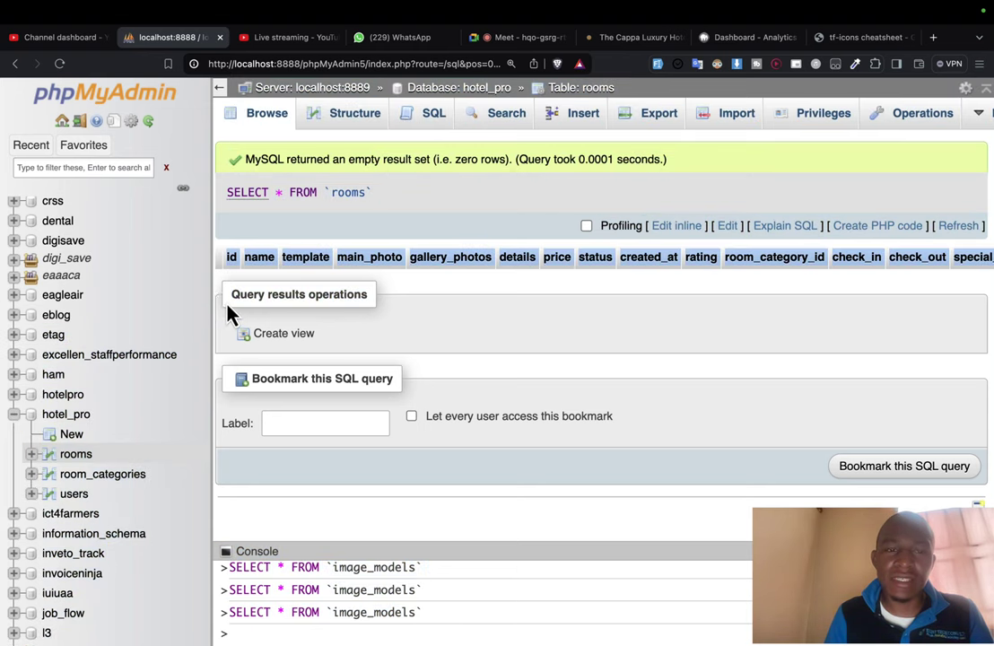
{"action": "scroll", "coordinate": [485, 249], "scroll_direction": "right", "scroll_amount": 10}
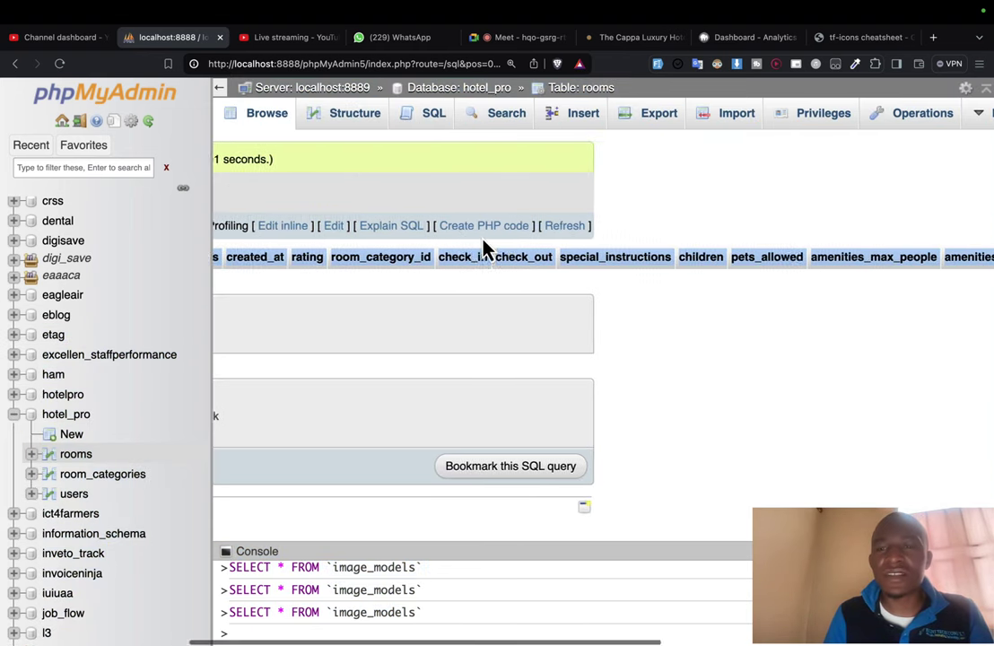
{"action": "scroll", "coordinate": [484, 248], "scroll_direction": "right", "scroll_amount": 5}
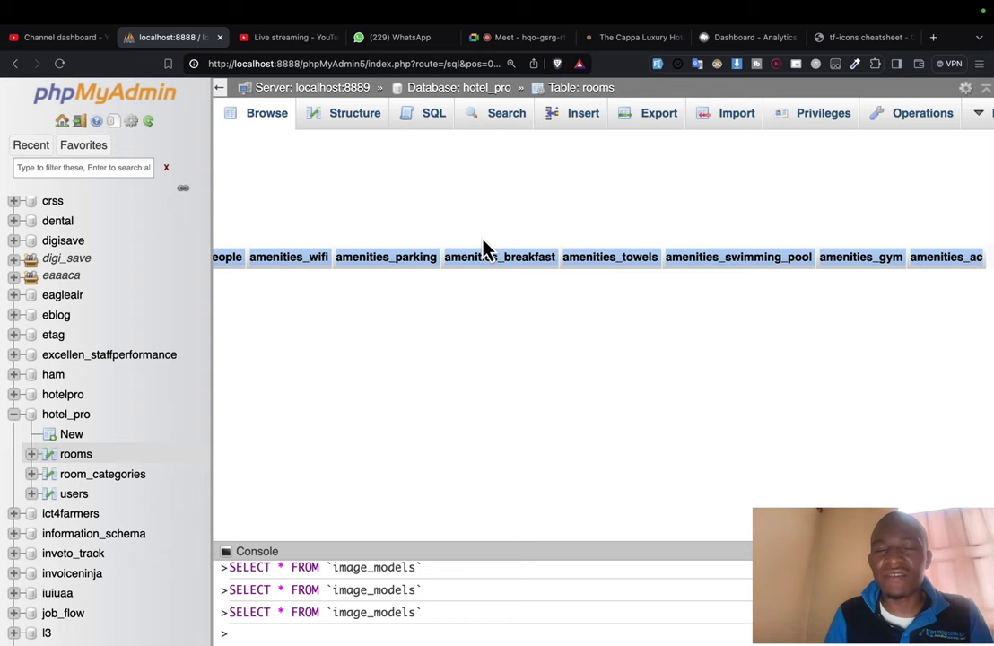
{"action": "scroll", "coordinate": [484, 248], "scroll_direction": "left", "scroll_amount": 15}
{"action": "scroll", "coordinate": [485, 248], "scroll_direction": "left", "scroll_amount": 5}
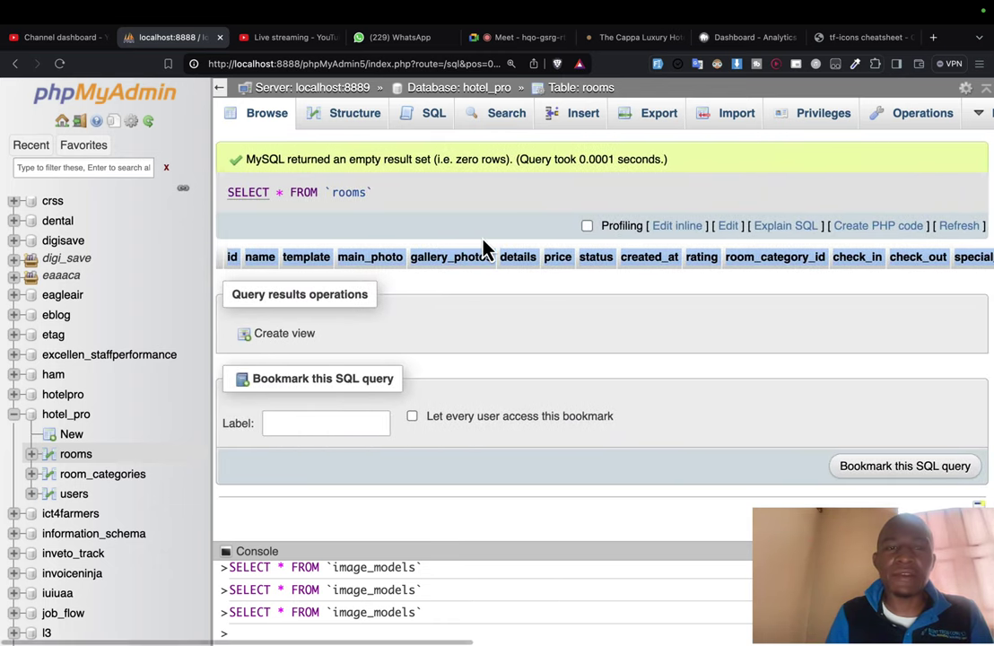
Step: Switch to the code editor and delete the leftover bullet dashes and amenities_heating under ROOM Structure in functions.php
{"action": "key", "text": "ctrl+Right"}
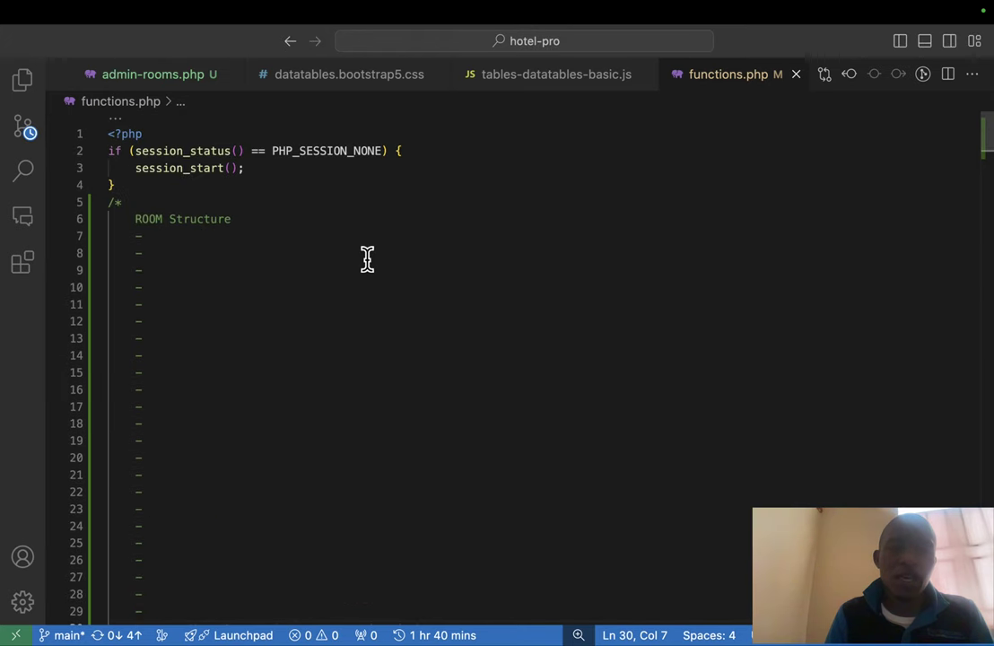
{"action": "left_click_drag", "start_coordinate": [137, 233], "coordinate": [306, 365]}
{"action": "key", "text": "BackSpace"}
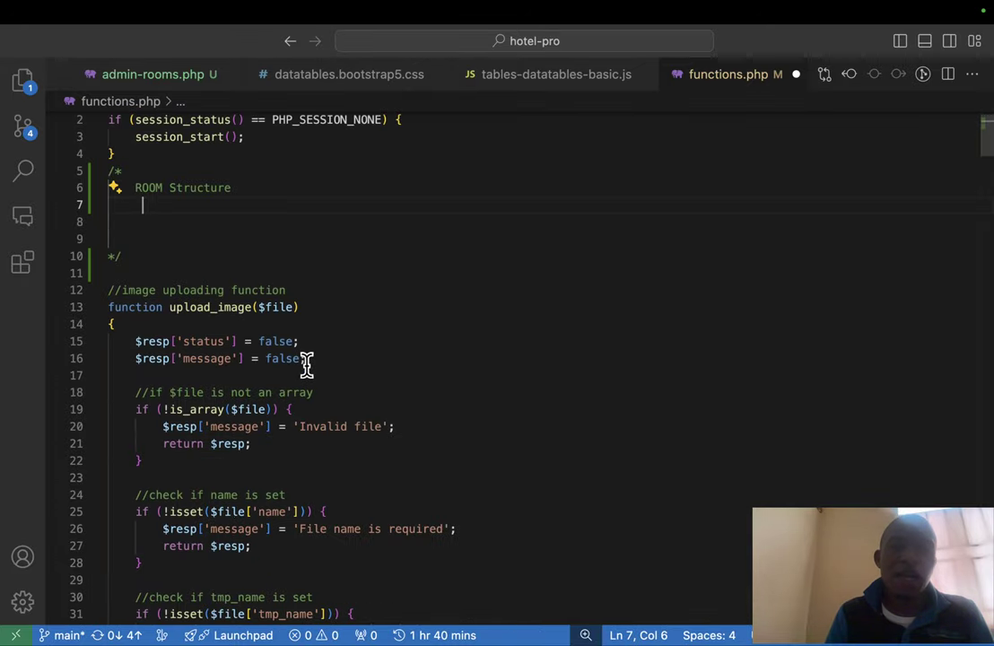
Step: Try pasting the copied column headings under ROOM Structure, then undo the paste
{"action": "key", "text": "ctrl+v"}
{"action": "left_click", "coordinate": [215, 236]}
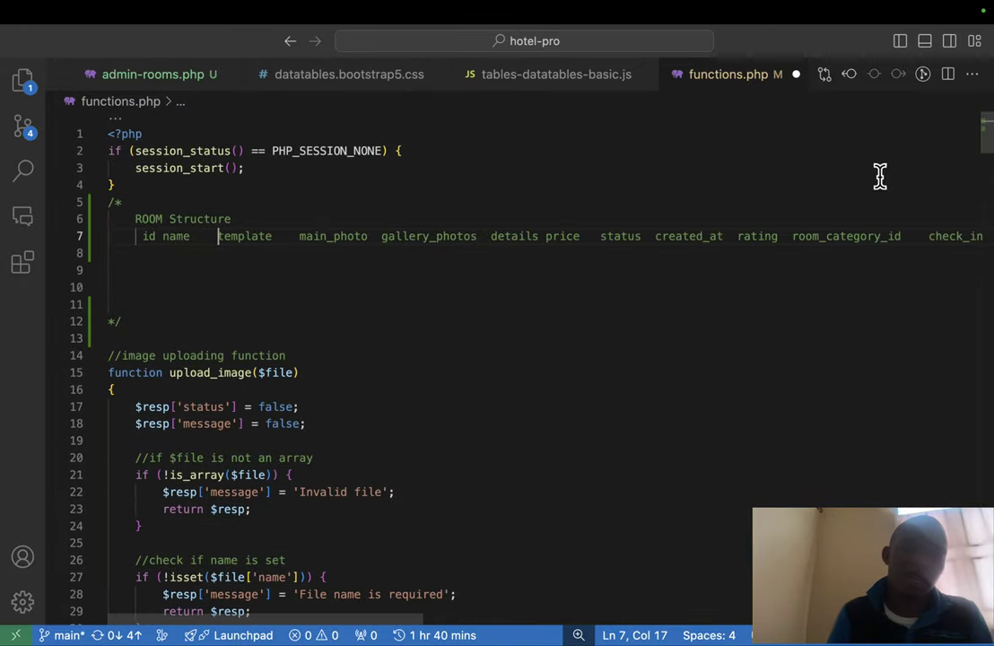
{"action": "key", "text": "ctrl+z"}
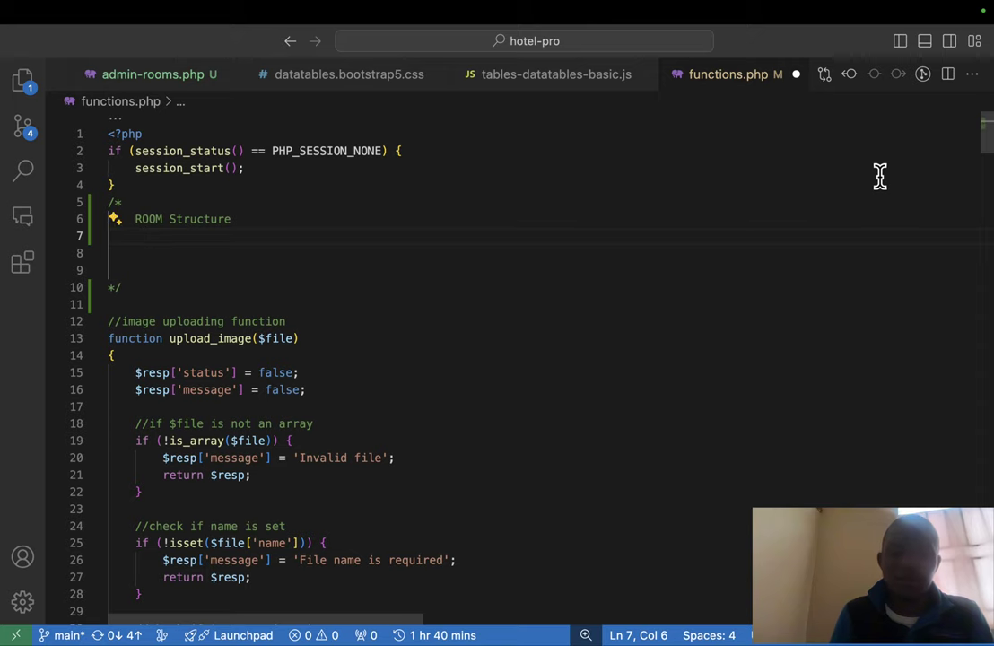
Step: Create a new untitled file and paste the copied column headings into it
{"action": "key", "text": "super+n"}
{"action": "key", "text": "super+v"}
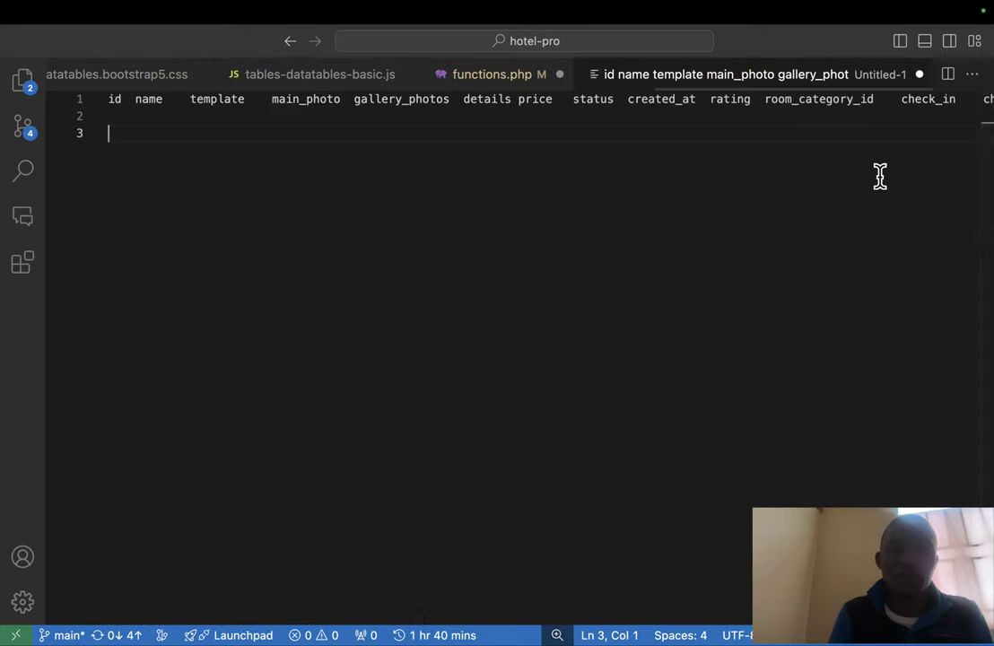
Step: Try to put each column heading on its own line by replacing every tab separator with a line break
{"action": "left_click", "coordinate": [184, 105]}
{"action": "key", "text": "alt+shift+Left"}
{"action": "key", "text": "super+f"}
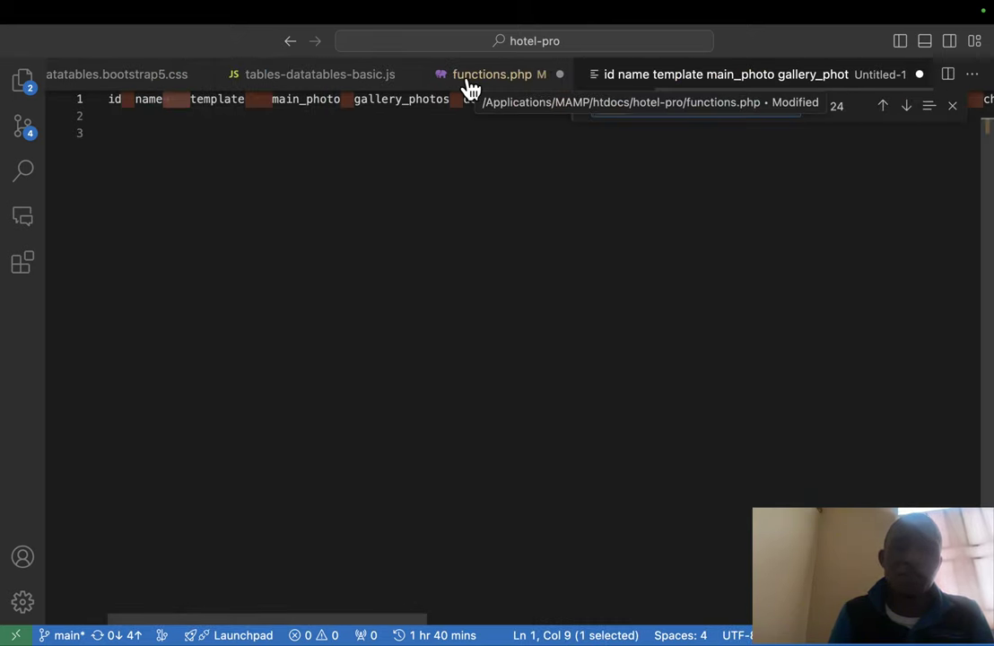
{"action": "key", "text": "alt+Return"}
{"action": "key", "text": "Return"}
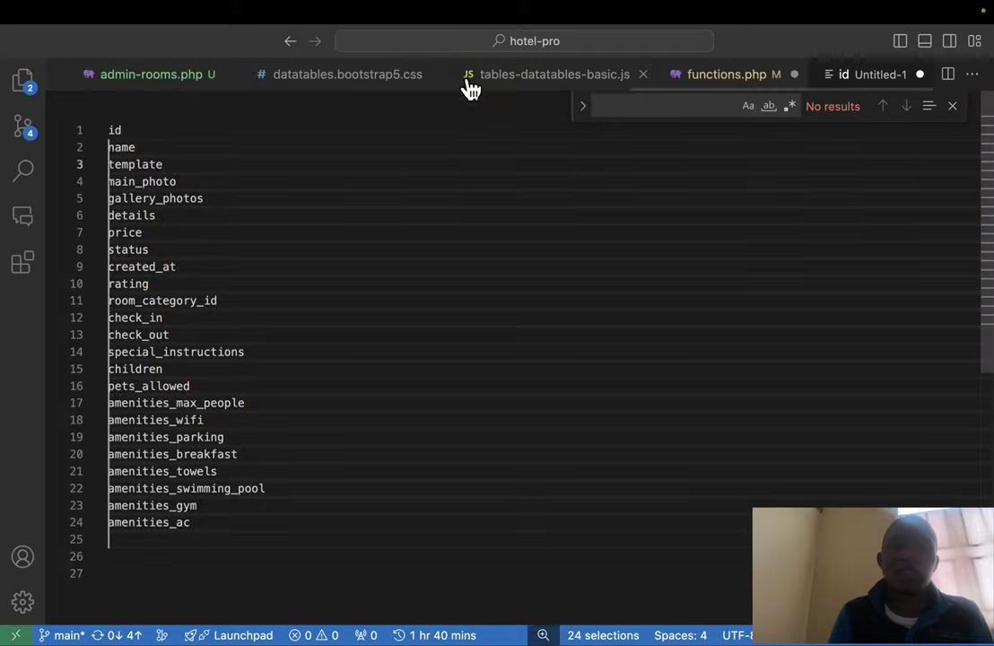
Step: Undo the splitting of the column headings into lines and close the search
{"action": "left_click", "coordinate": [269, 474]}
{"action": "left_click", "coordinate": [180, 563]}
{"action": "left_click", "coordinate": [216, 519]}
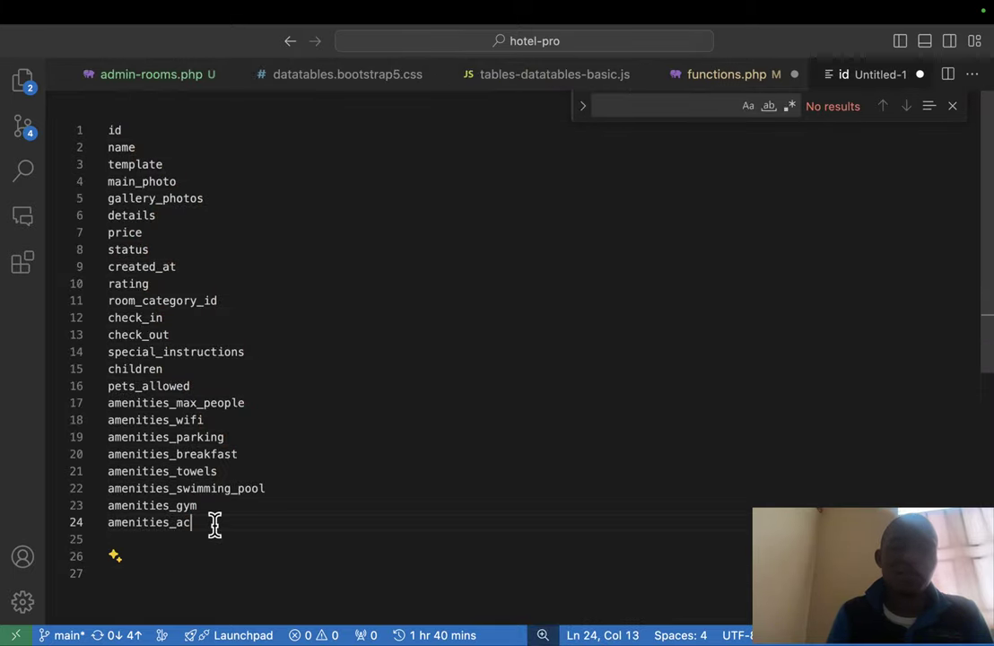
{"action": "left_click_drag", "start_coordinate": [215, 519], "coordinate": [108, 130]}
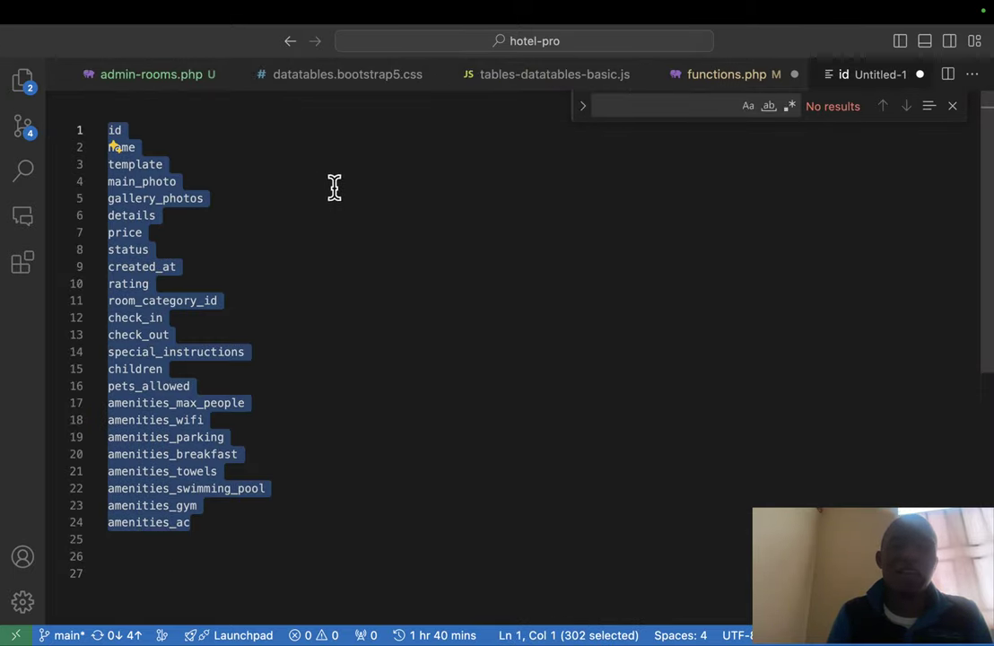
{"action": "key", "text": "super+z"}
{"action": "left_click", "coordinate": [177, 136]}
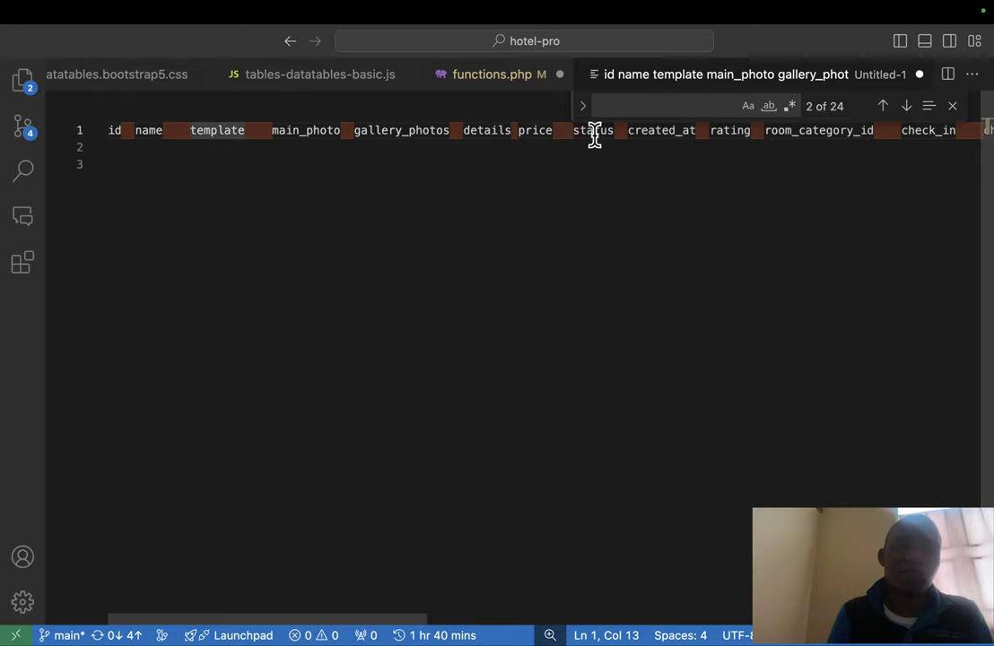
{"action": "key", "text": "Left"}
{"action": "key", "text": "Escape"}
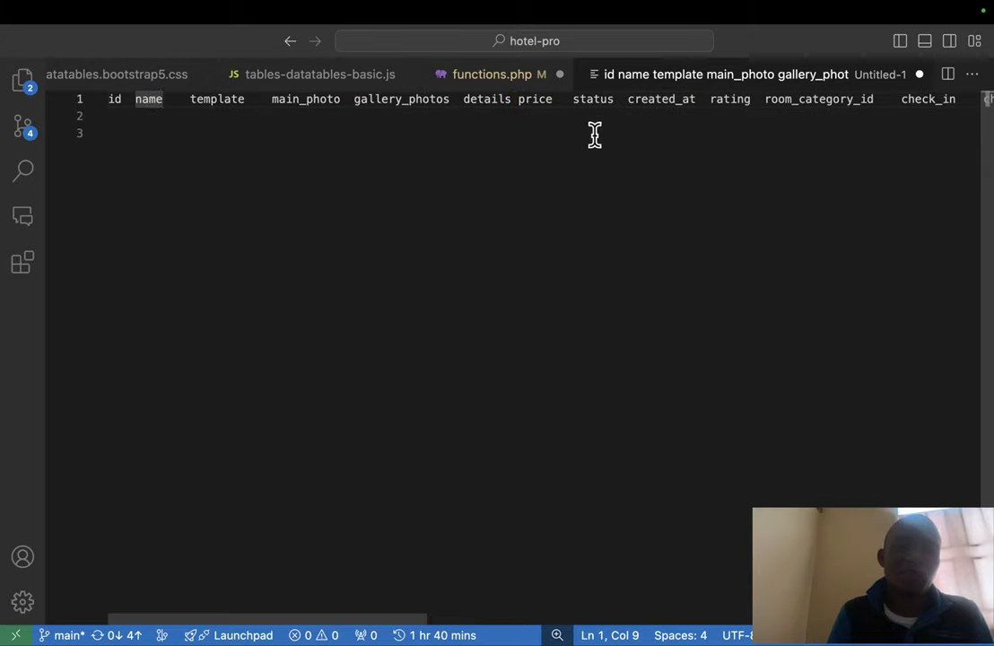
{"action": "key", "text": "shift+Right"}
{"action": "key", "text": "shift+Right"}
{"action": "key", "text": "super+f"}
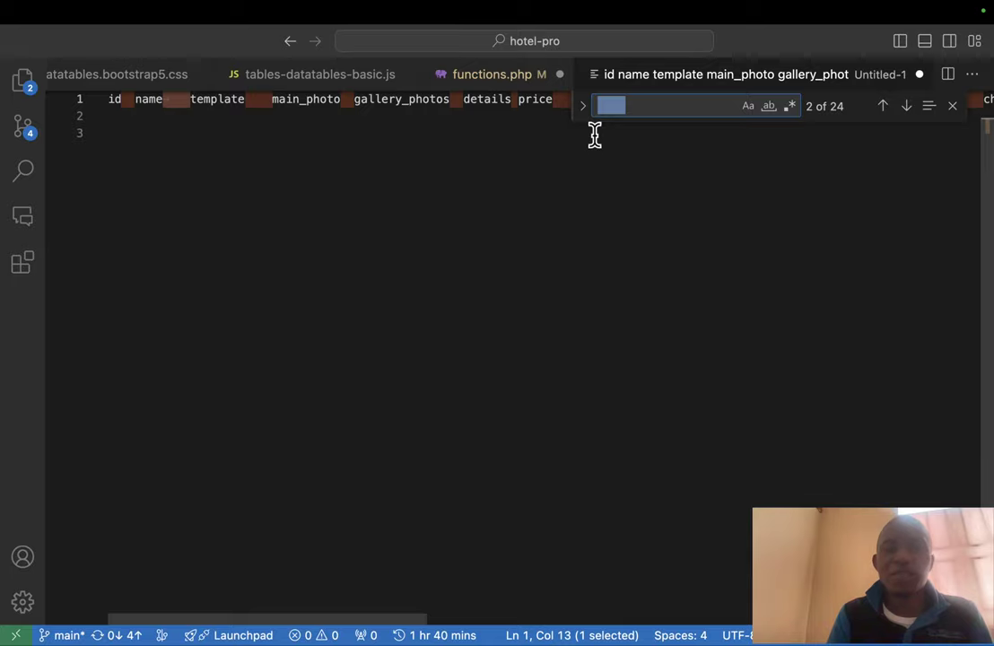
{"action": "key", "text": "ctrl+Return"}
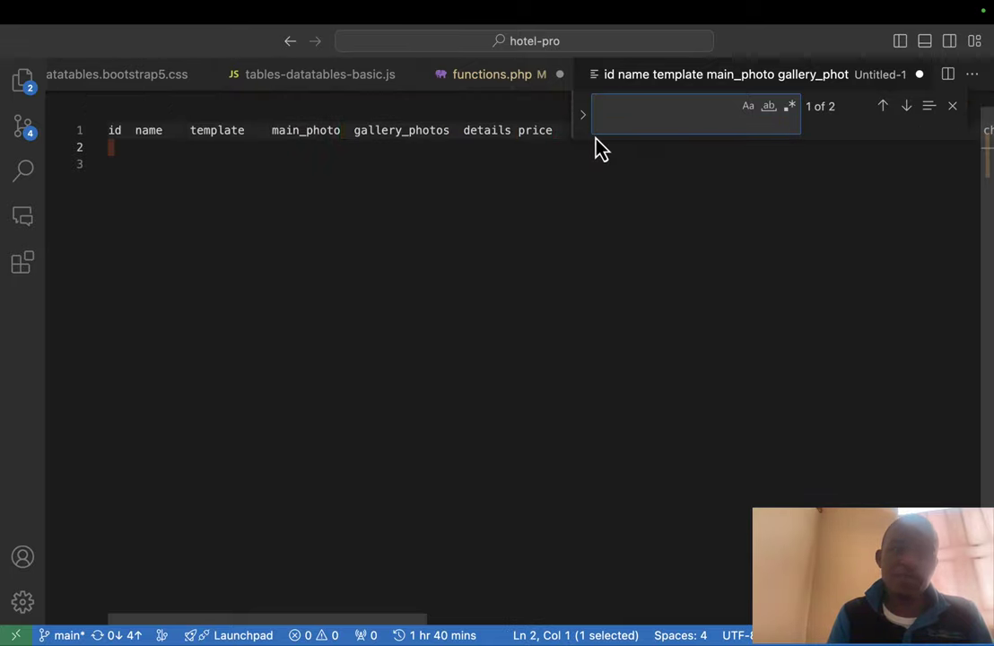
{"action": "key", "text": "BackSpace"}
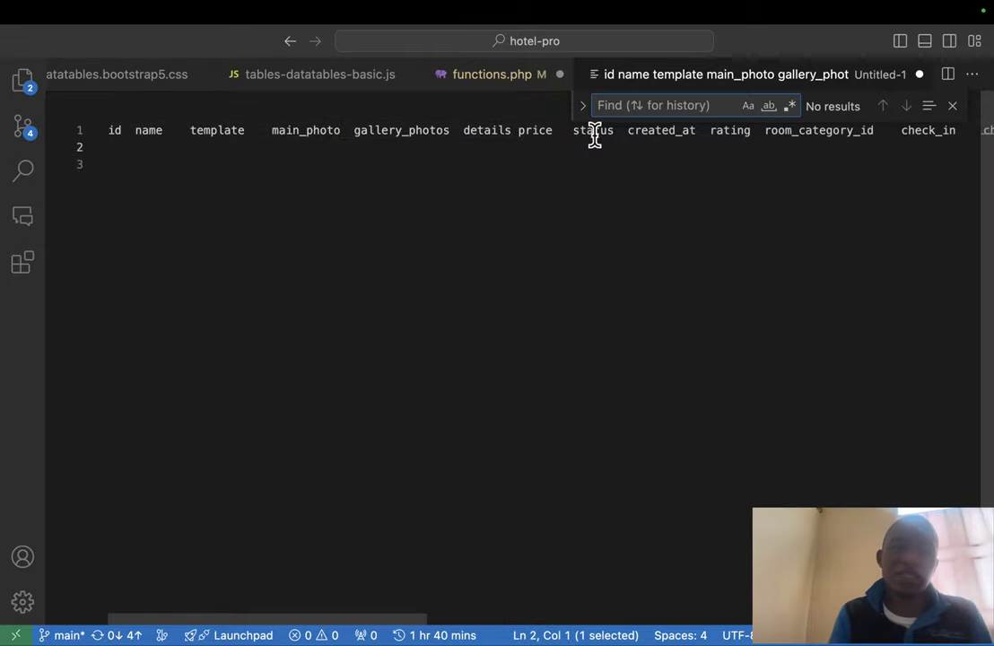
{"action": "key", "text": "Escape"}
Step: Replace every tab separator between the column headings with a line break so each heading sits on its own line
{"action": "key", "text": "Up"}
{"action": "key", "text": "alt+Right"}
{"action": "key", "text": "alt+Right"}
{"action": "key", "text": "alt+shift+Right"}
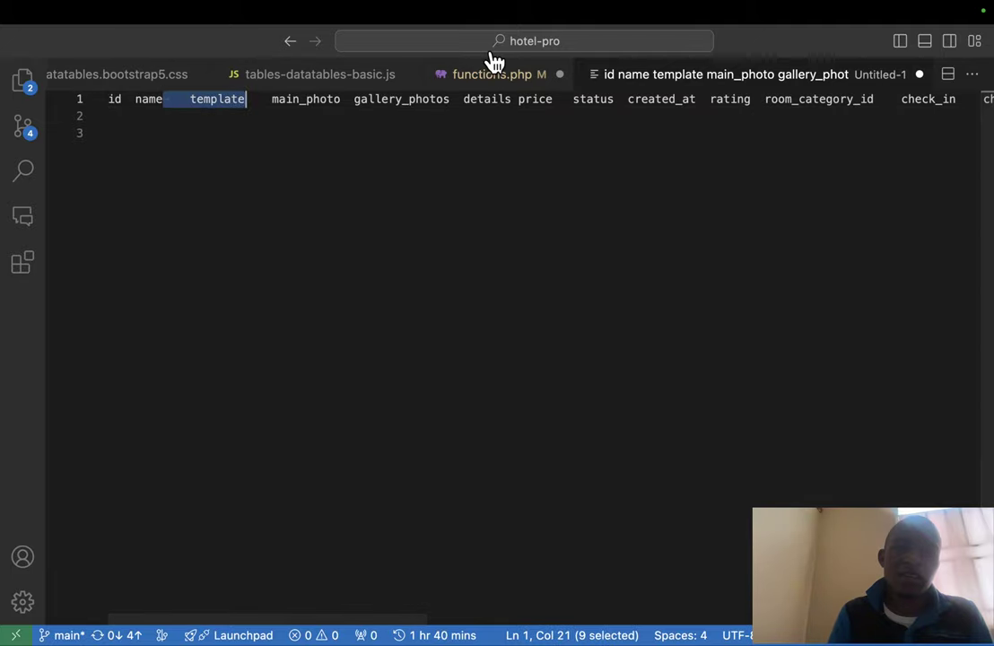
{"action": "key", "text": "alt+shift+Left"}
{"action": "key", "text": "super+f"}
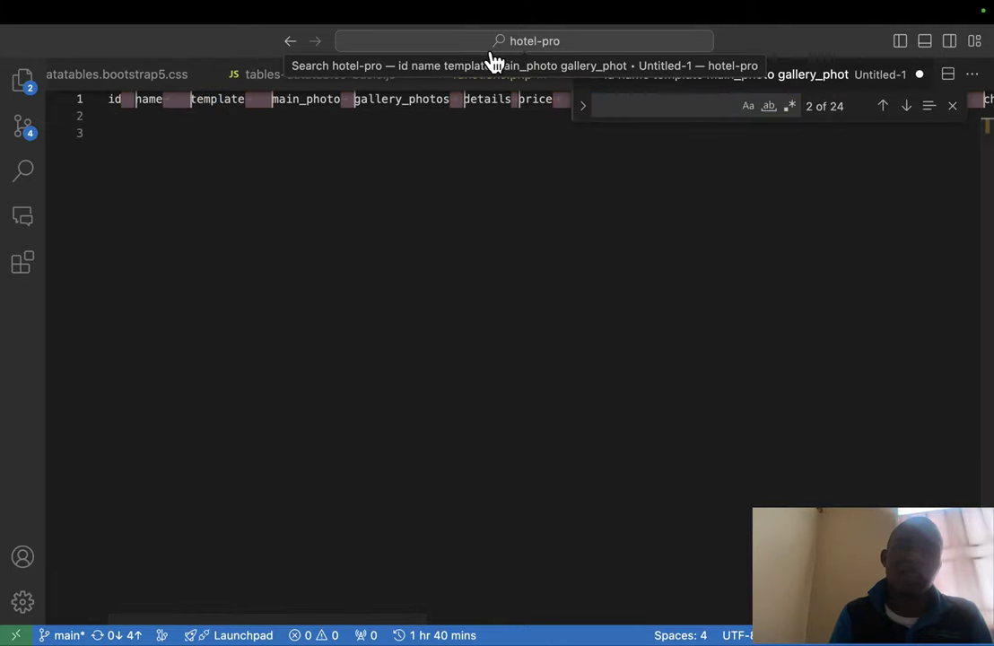
{"action": "key", "text": "super+shift+l"}
{"action": "key", "text": "Return"}
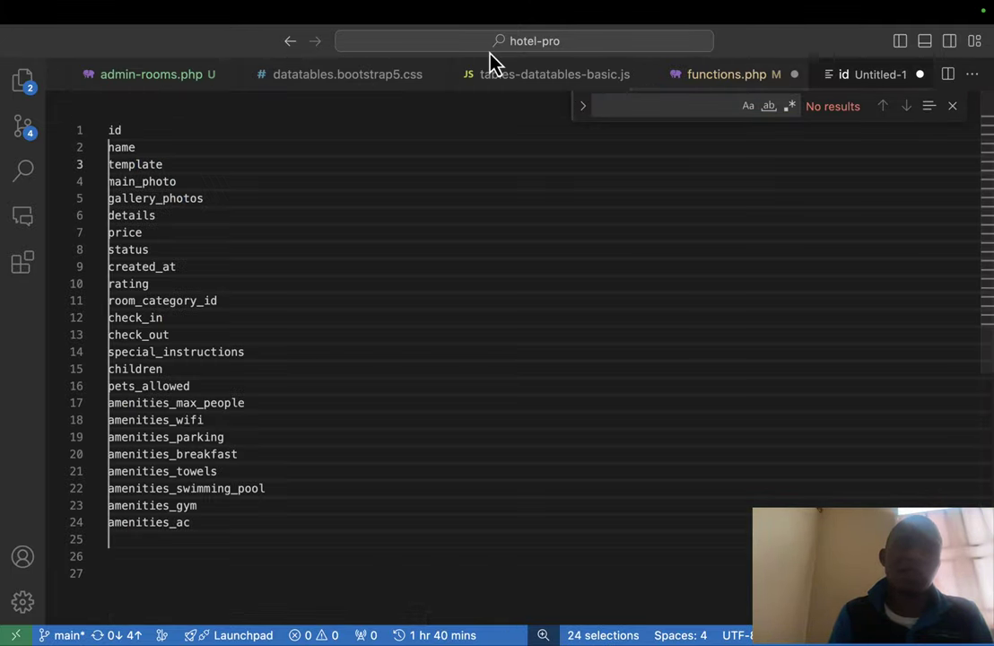
Step: Move the column names from name through amenities_ac out of the untitled file into the ROOM Structure comment in functions.php and save
{"action": "key", "text": "super+a"}
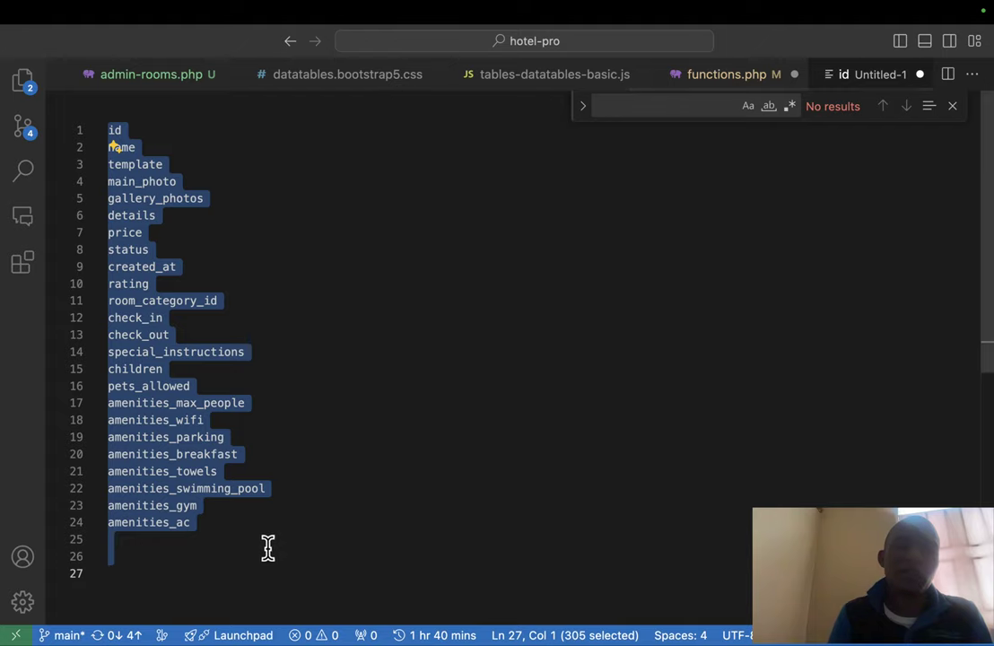
{"action": "left_click_drag", "start_coordinate": [253, 523], "coordinate": [82, 149]}
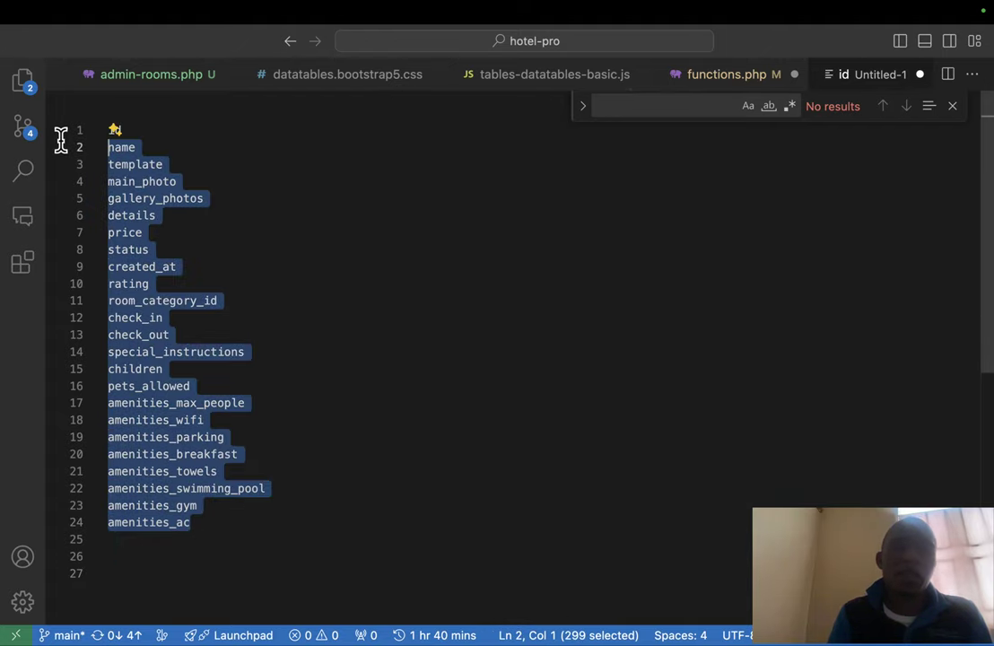
{"action": "key", "text": "super+x"}
{"action": "key", "text": "ctrl+Tab"}
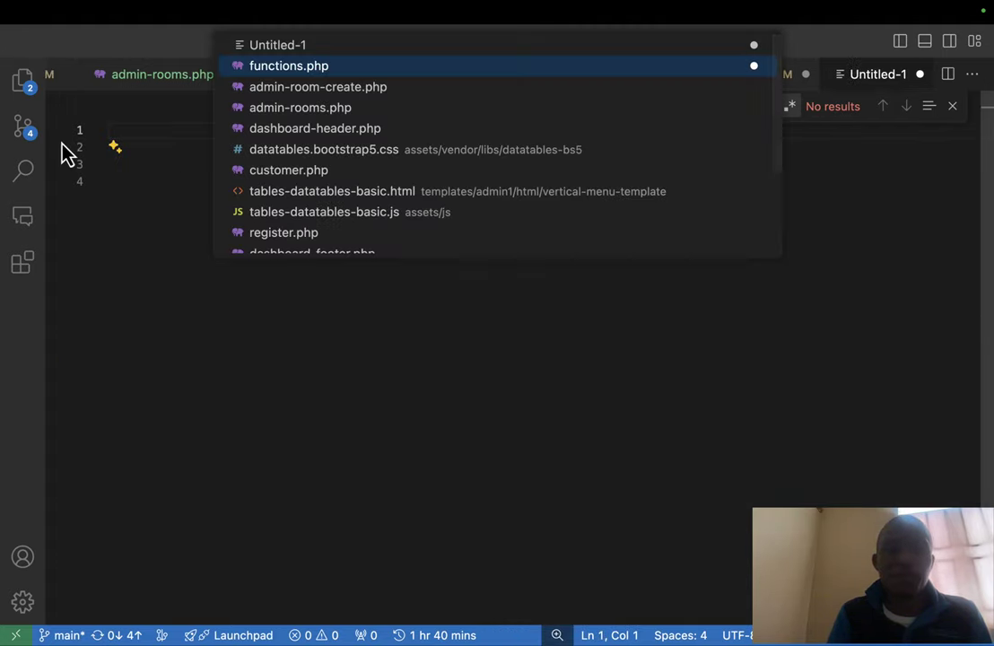
{"action": "key", "text": "super+v"}
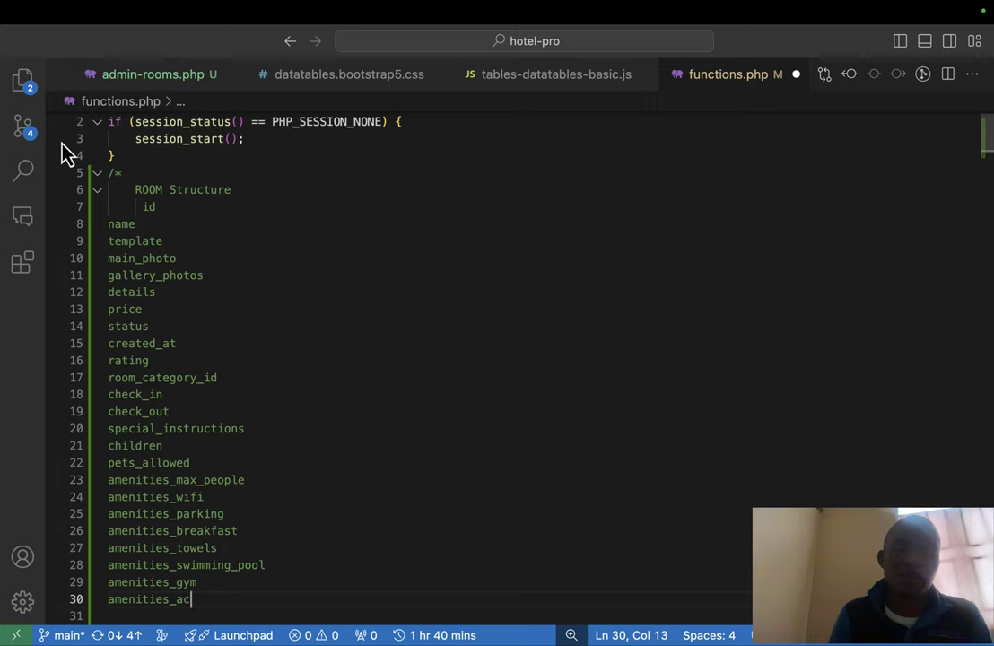
{"action": "key", "text": "super+s"}
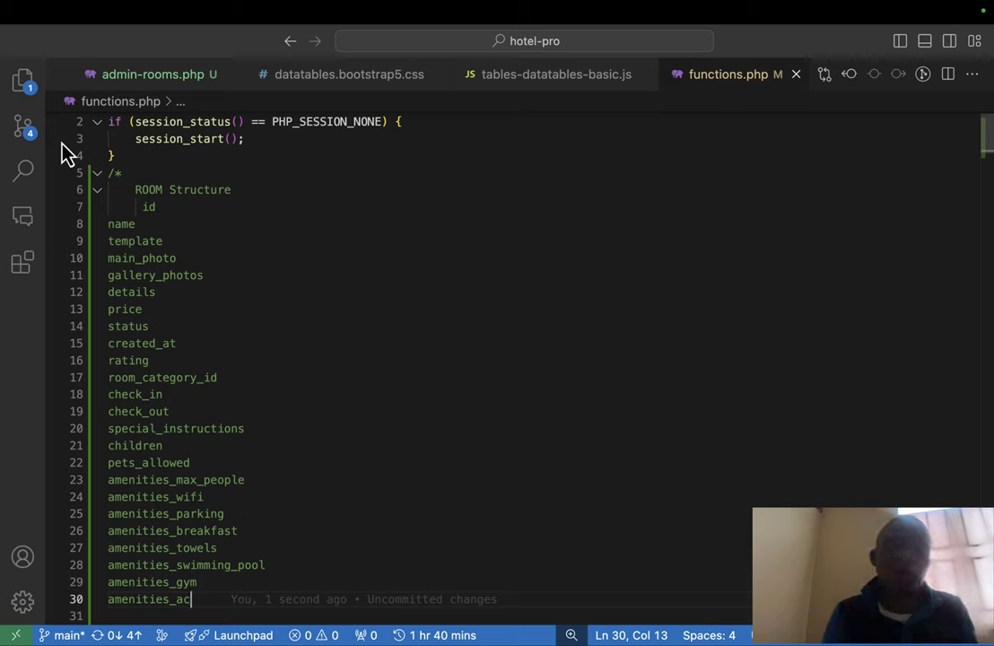
Step: Remove the id line, including its indentation, from the ROOM Structure comment
{"action": "mouse_move", "coordinate": [69, 25]}
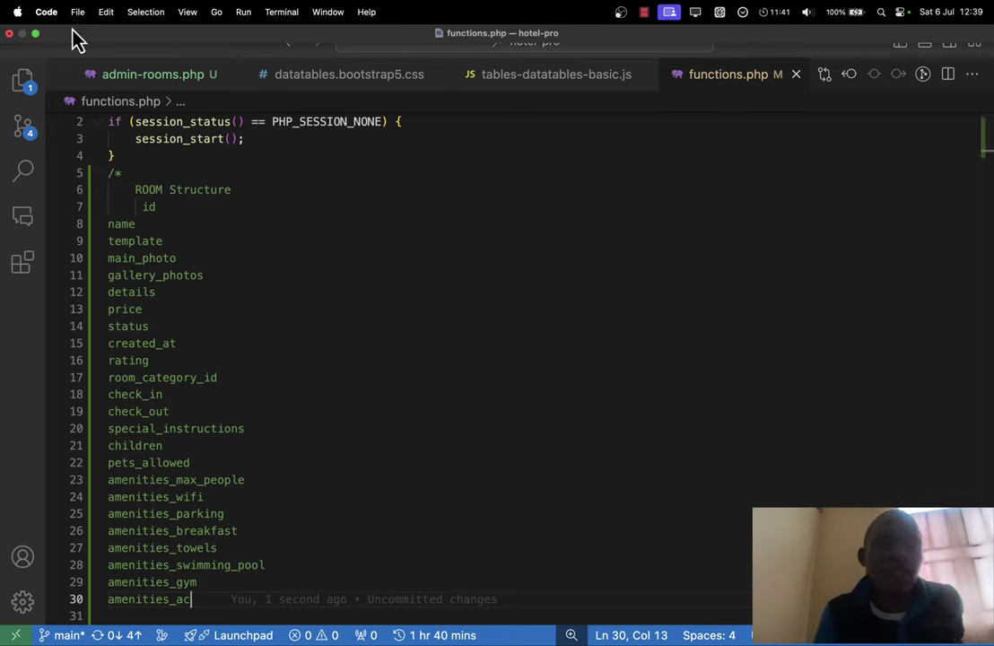
{"action": "left_click", "coordinate": [144, 207]}
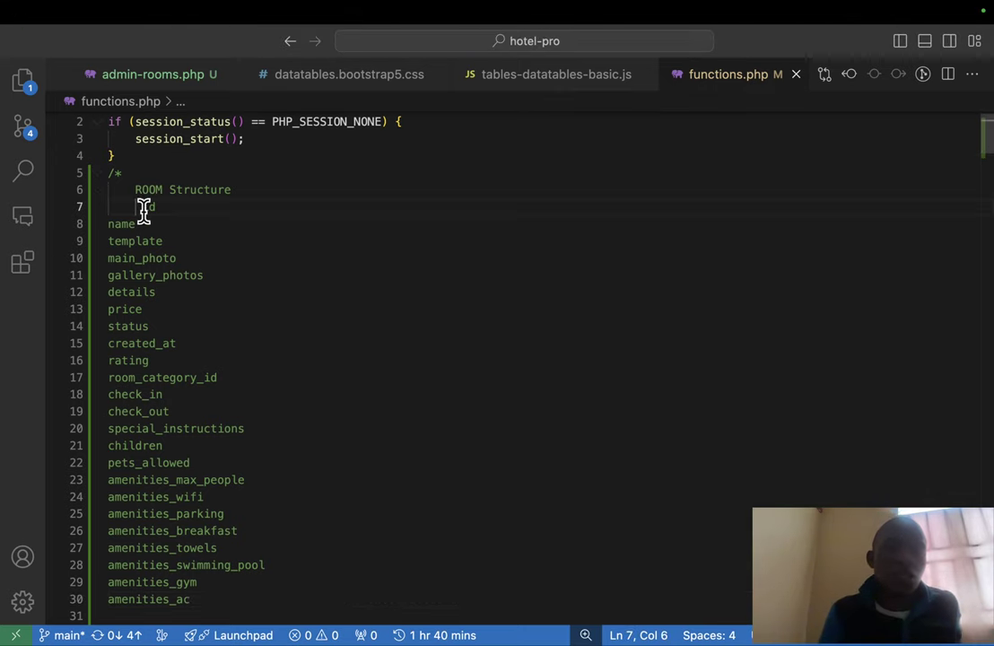
{"action": "key", "text": "BackSpace"}
{"action": "key", "text": "BackSpace"}
{"action": "key", "text": "BackSpace"}
{"action": "key", "text": "BackSpace"}
{"action": "key", "text": "BackSpace"}
{"action": "key", "text": "shift+Down"}
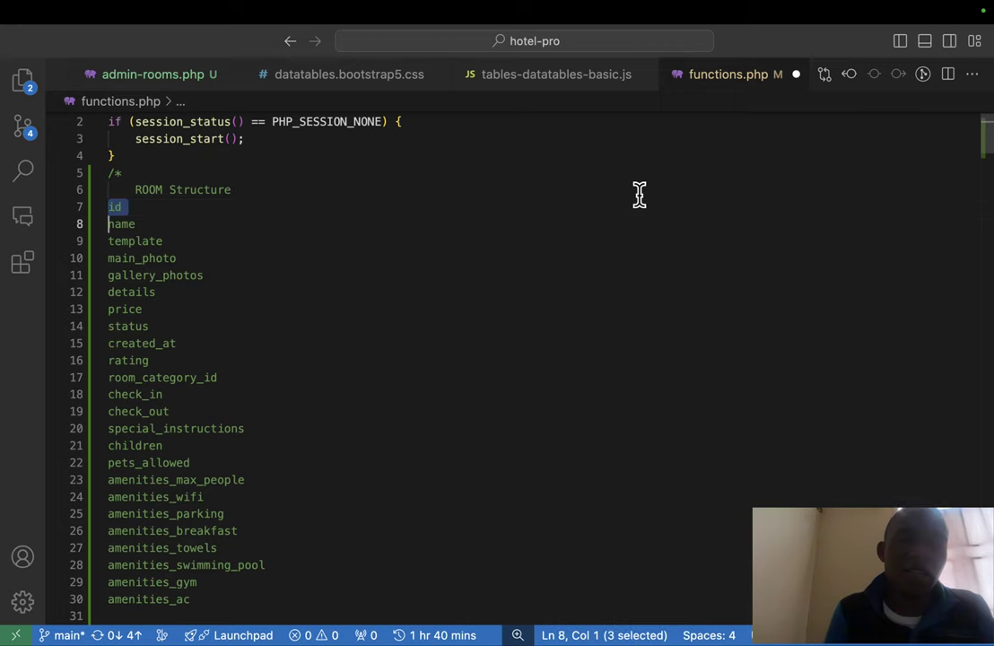
{"action": "key", "text": "BackSpace"}
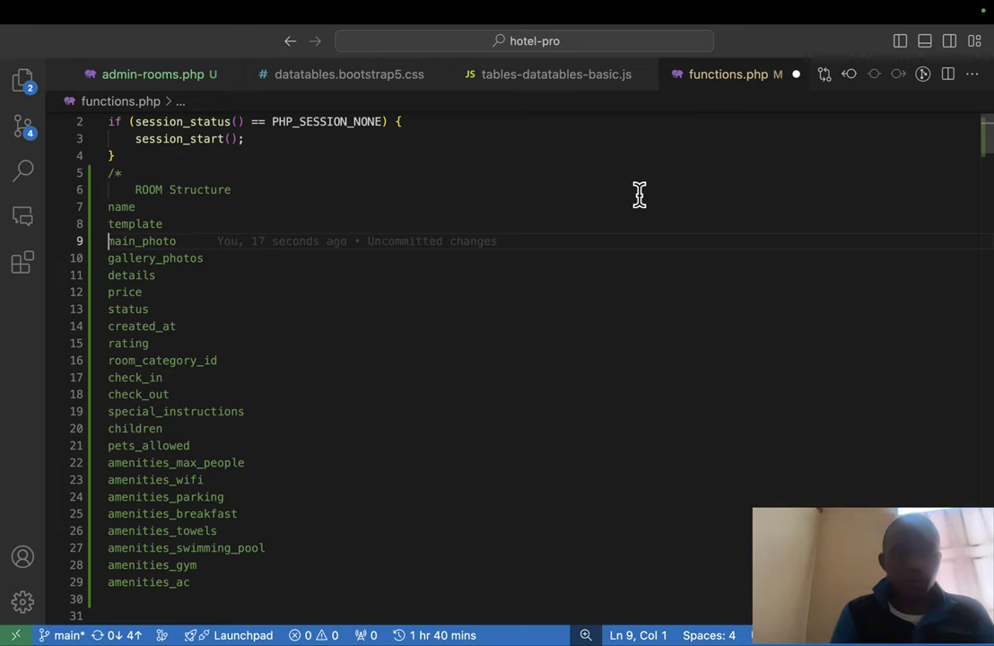
{"action": "key", "text": "Up"}
{"action": "key", "text": "Return"}
{"action": "key", "text": "Return"}
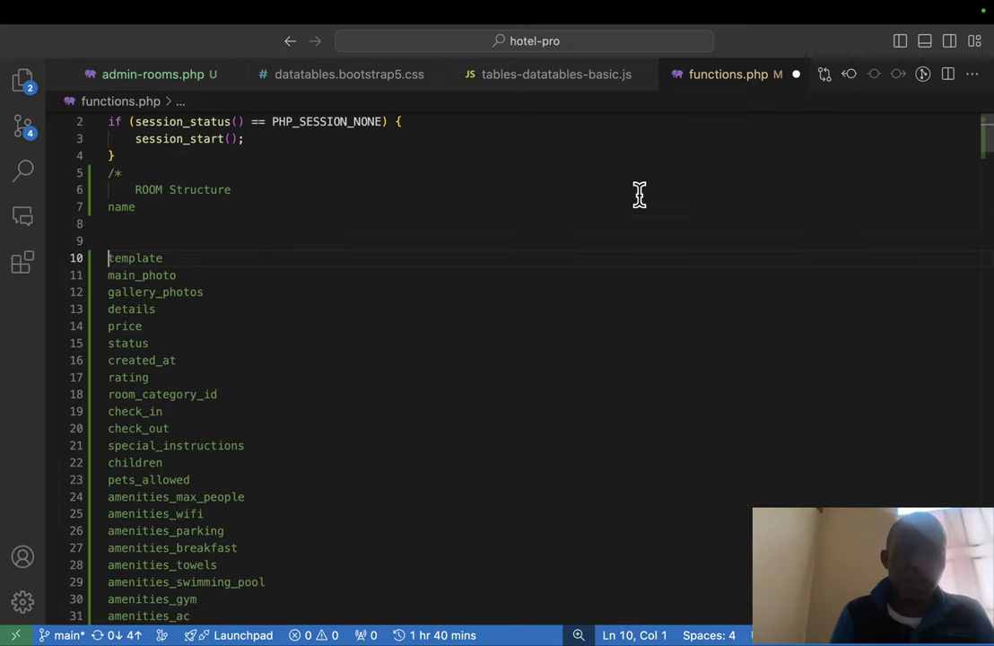
{"action": "key", "text": "super+z"}
Step: Insert two blank lines between template and main_photo, and move the price line directly below template
{"action": "key", "text": "Down"}
{"action": "key", "text": "Down"}
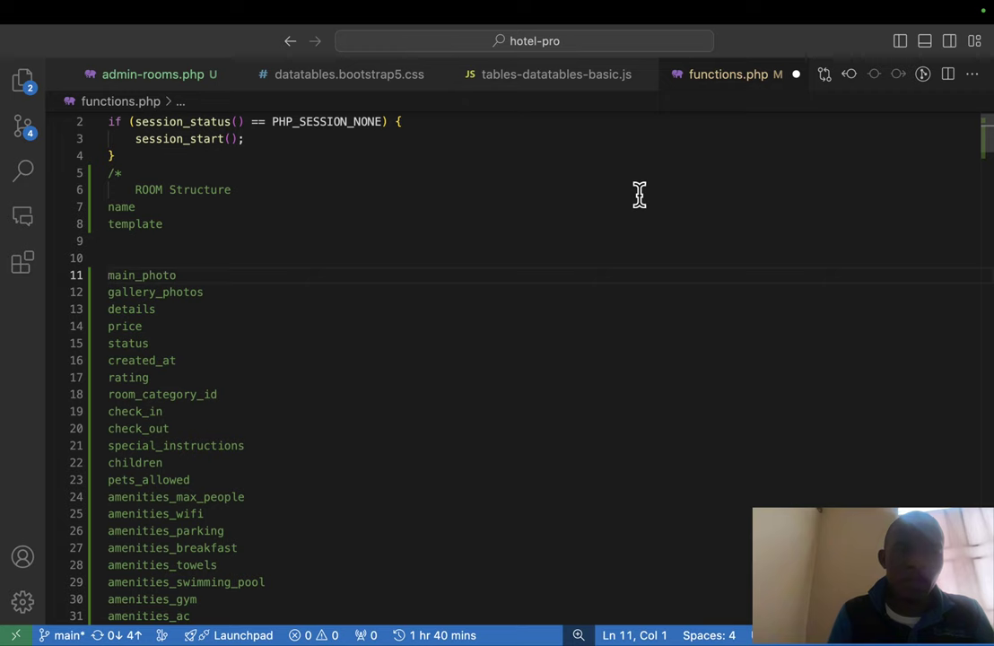
{"action": "key", "text": "alt+Up"}
{"action": "key", "text": "alt+Up"}
{"action": "key", "text": "alt+Up"}
{"action": "key", "text": "alt+Up"}
{"action": "key", "text": "alt+Up"}
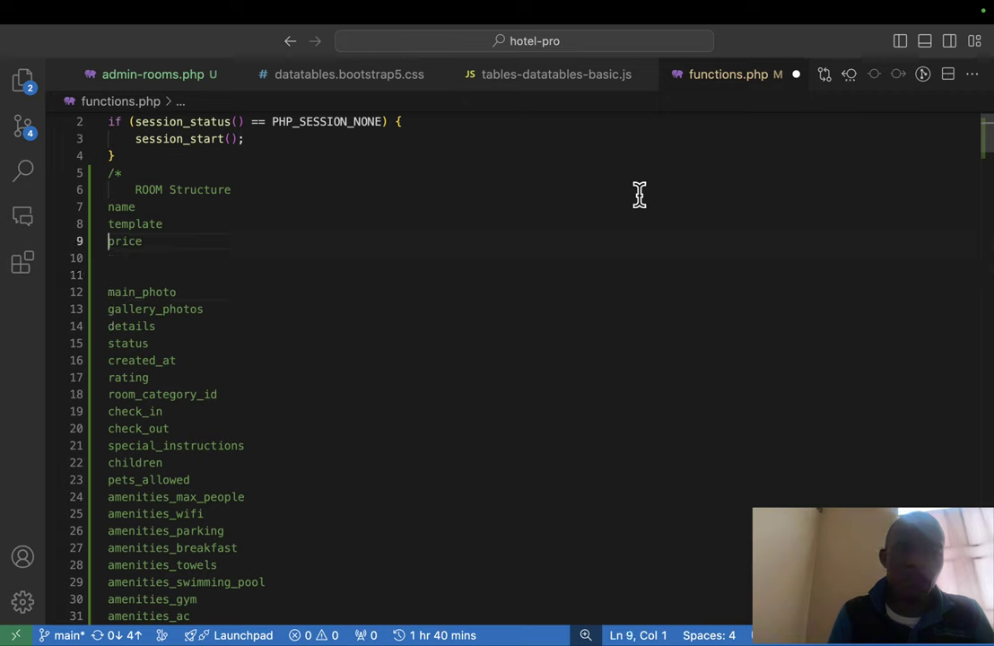
{"action": "key", "text": "Down"}
{"action": "key", "text": "Down"}
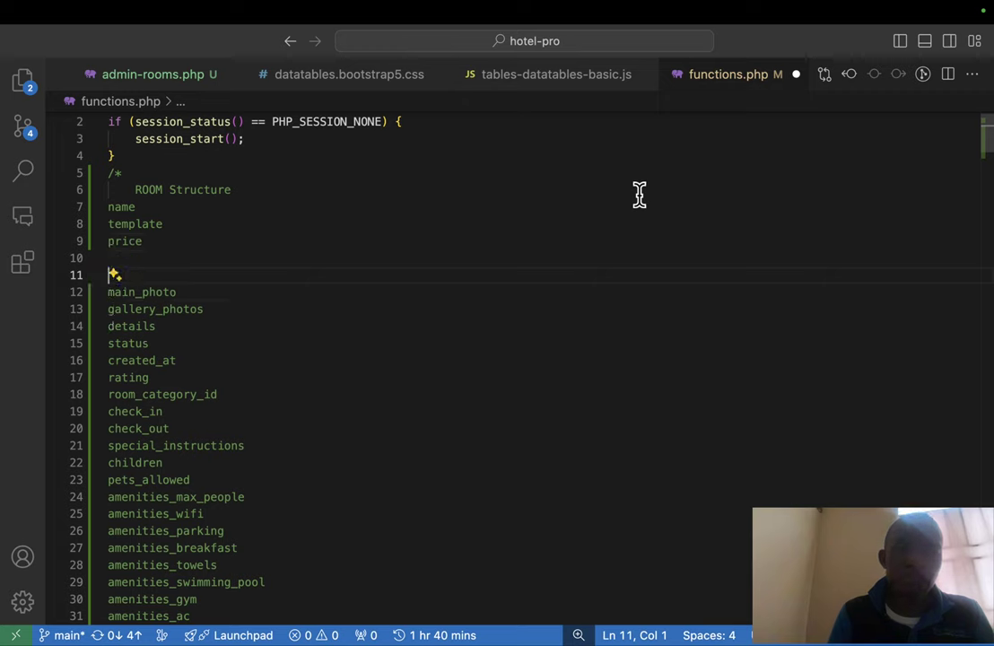